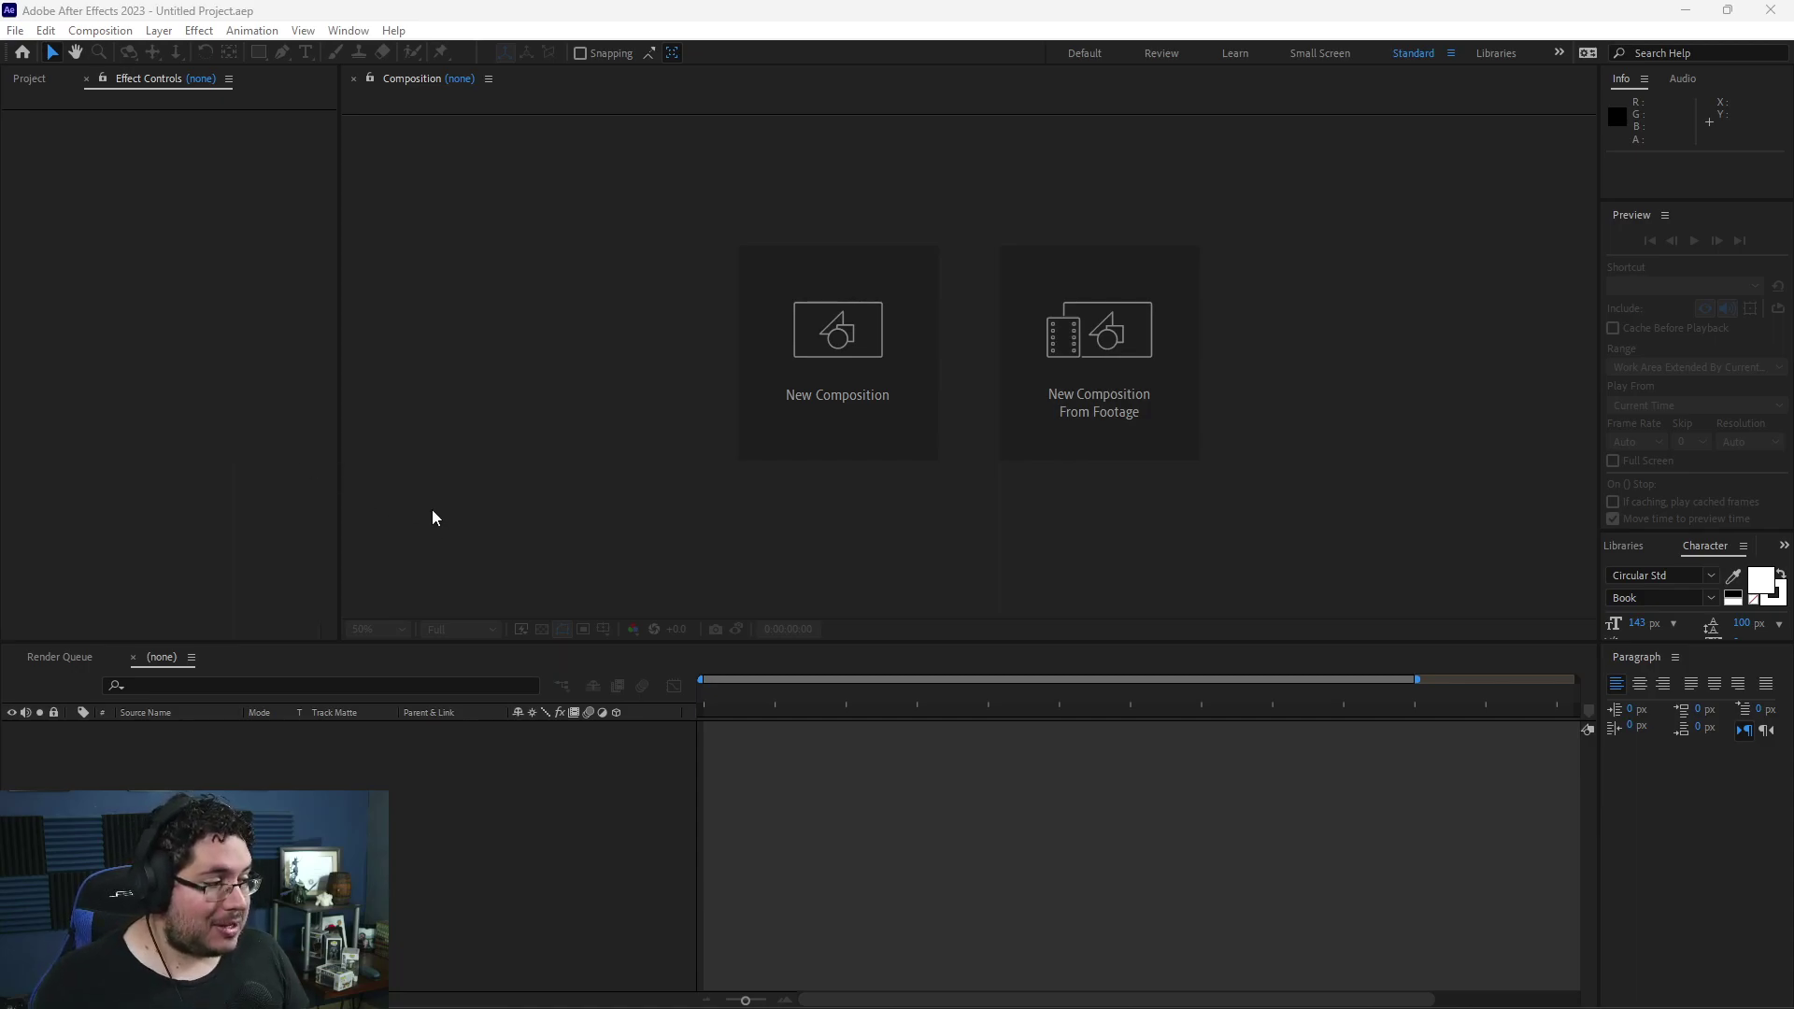
# - Import the Dark and Green on Dark logo PNG files into the Project panel
pyautogui.click(323, 497)
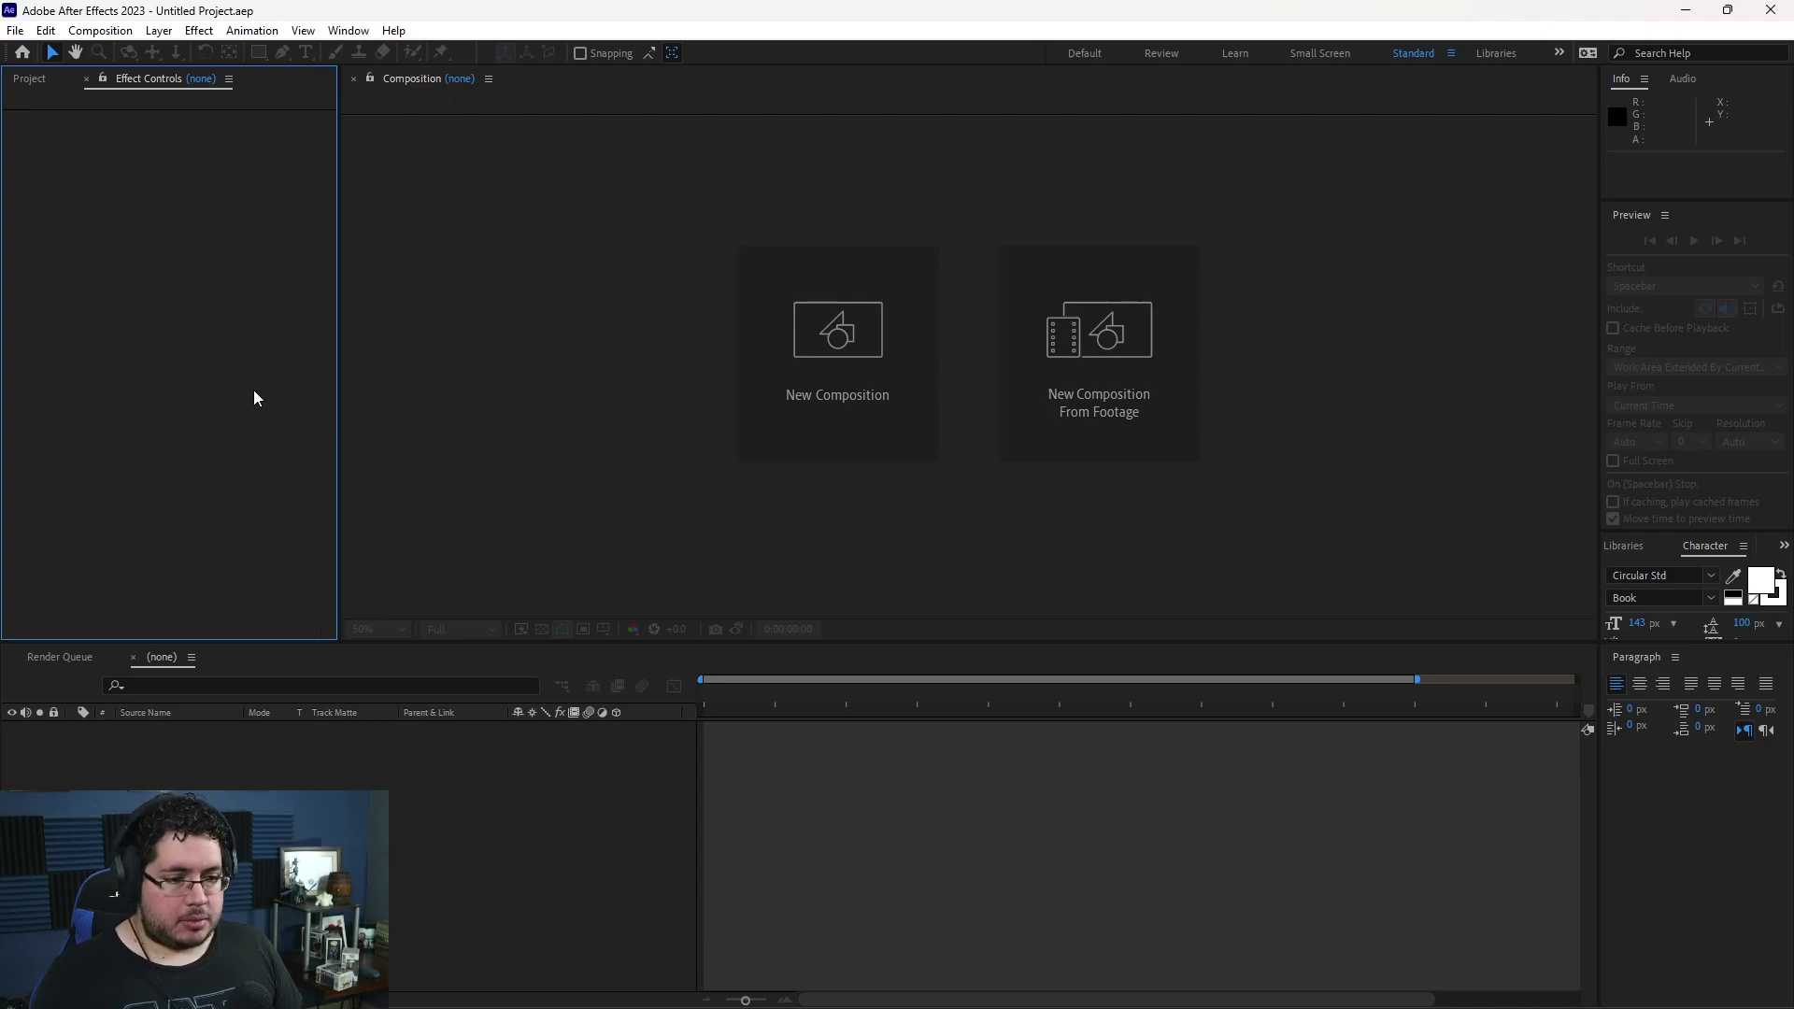
pyautogui.click(813, 979)
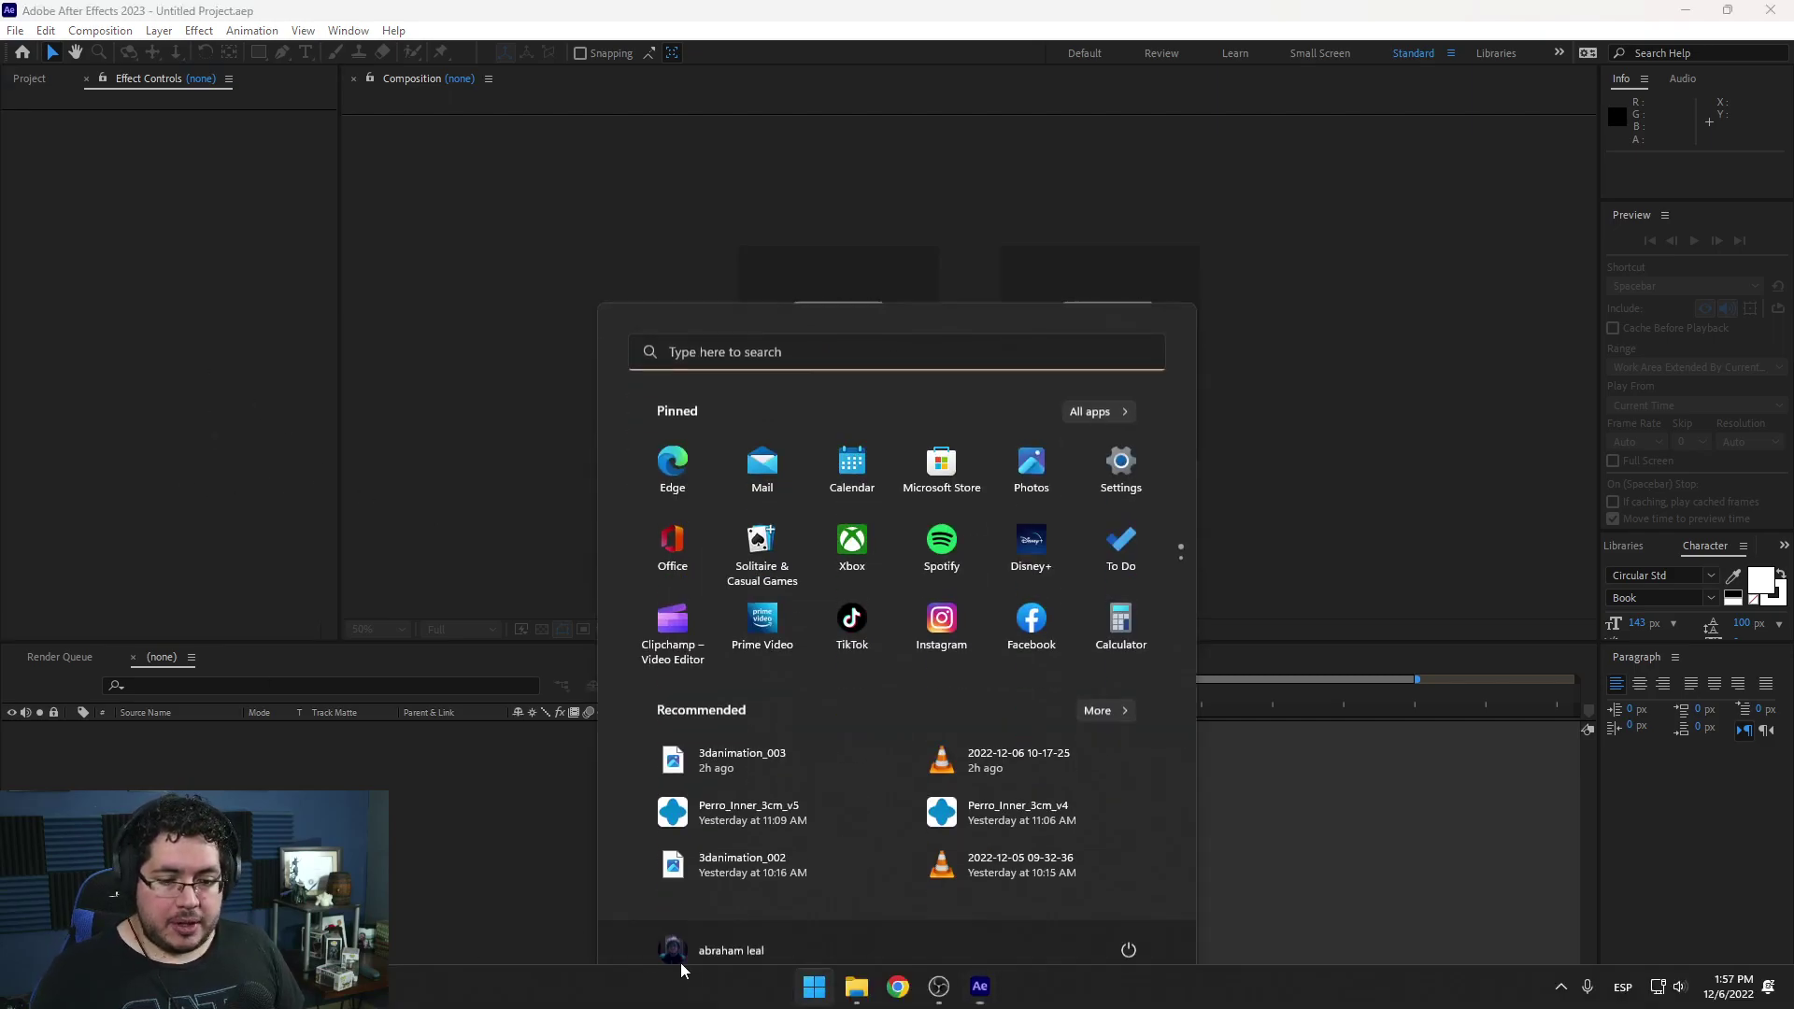
pyautogui.click(813, 980)
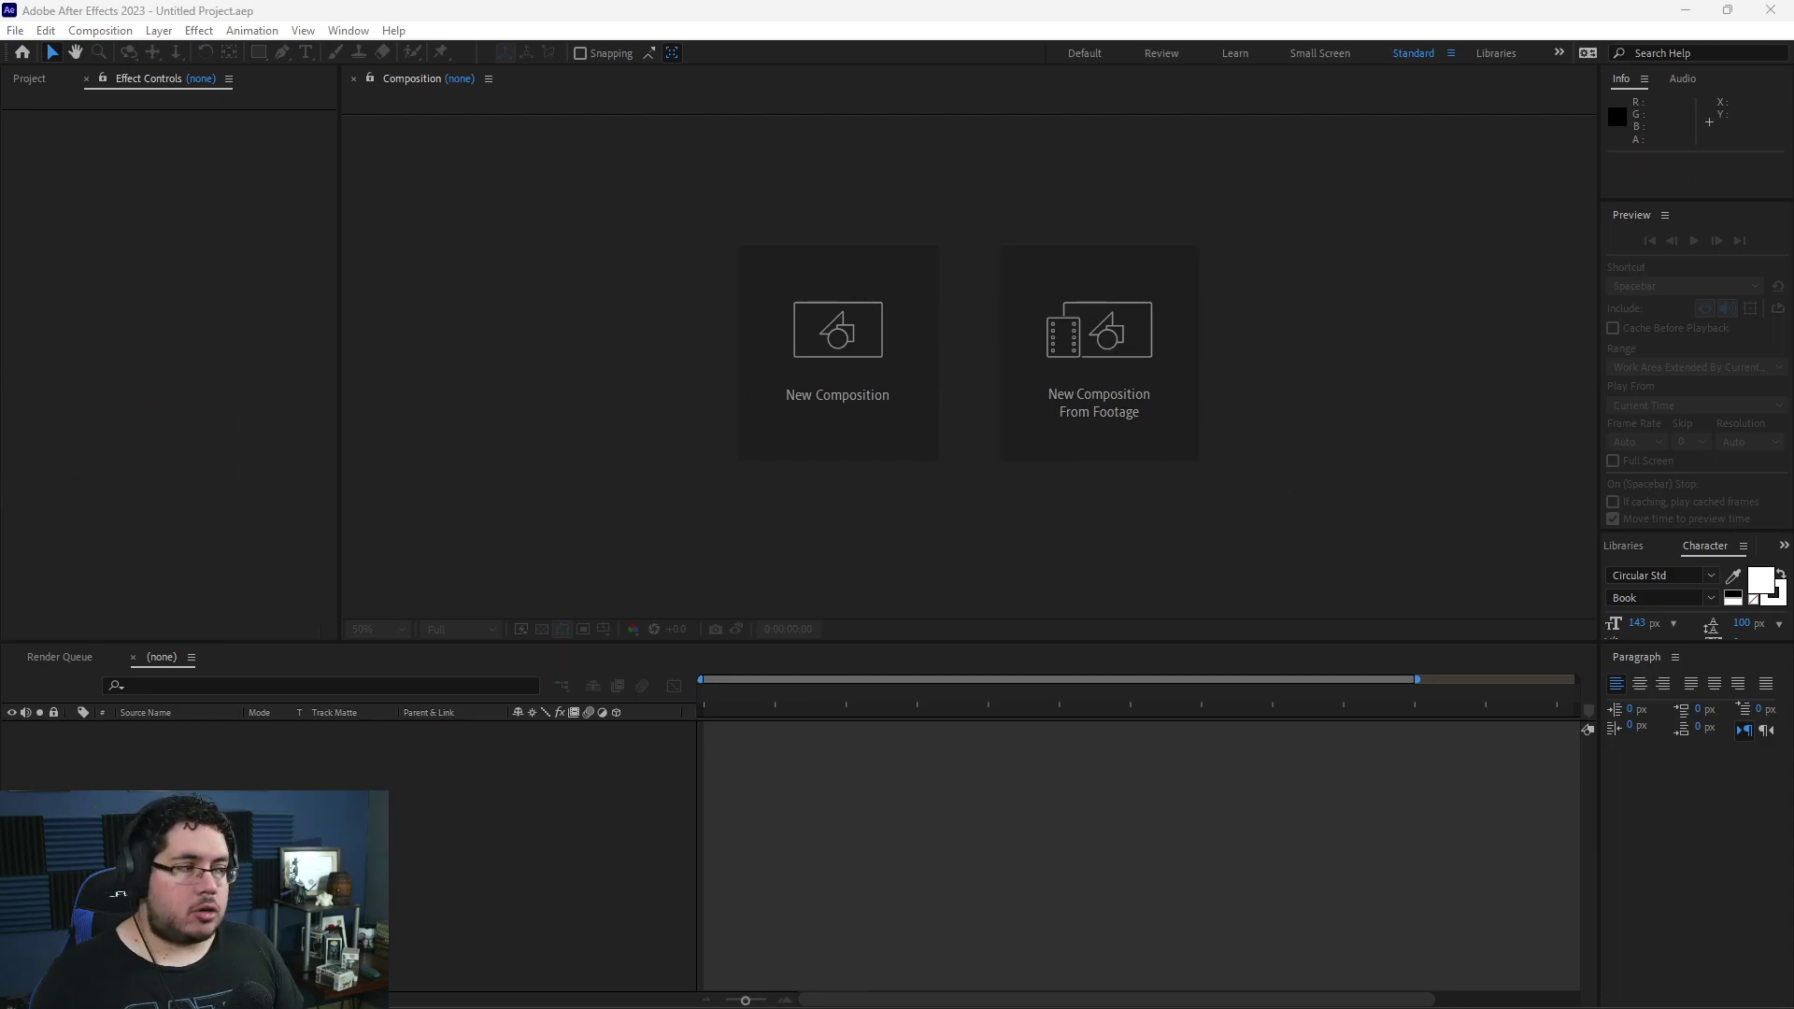
pyautogui.click(42, 80)
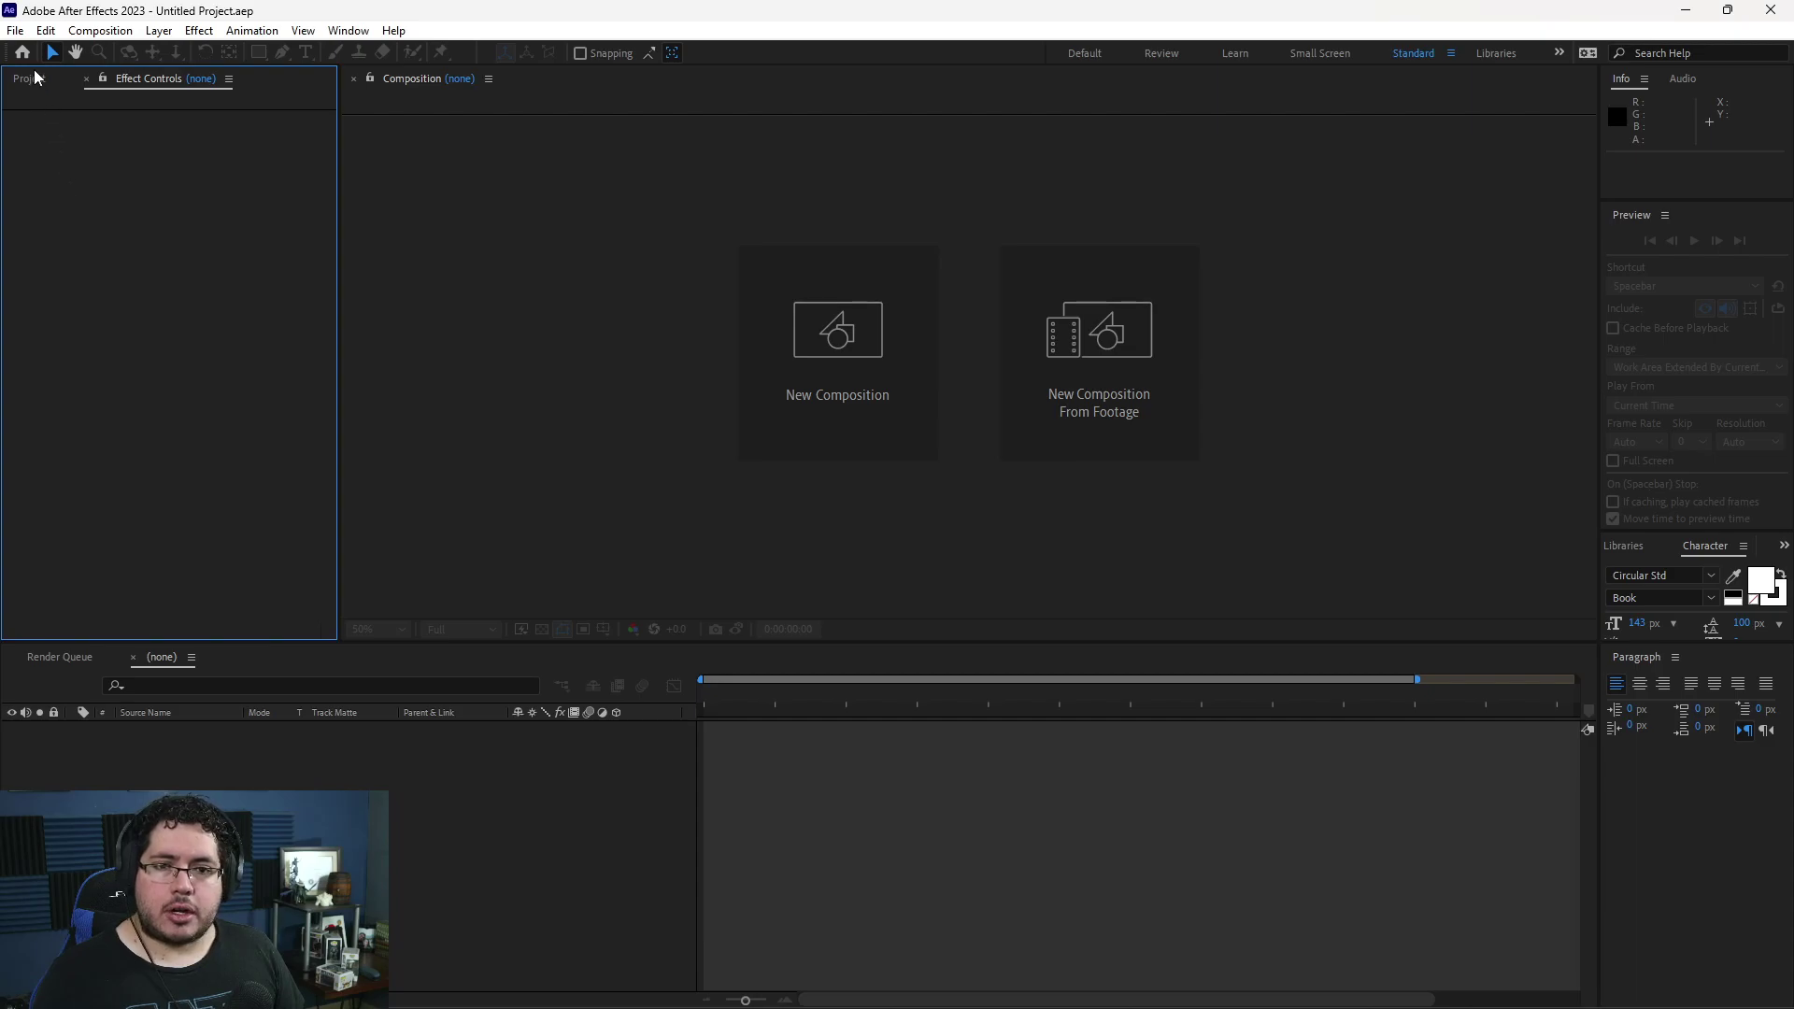
pyautogui.moveTo(1793, 439); pyautogui.dragTo(153, 389)
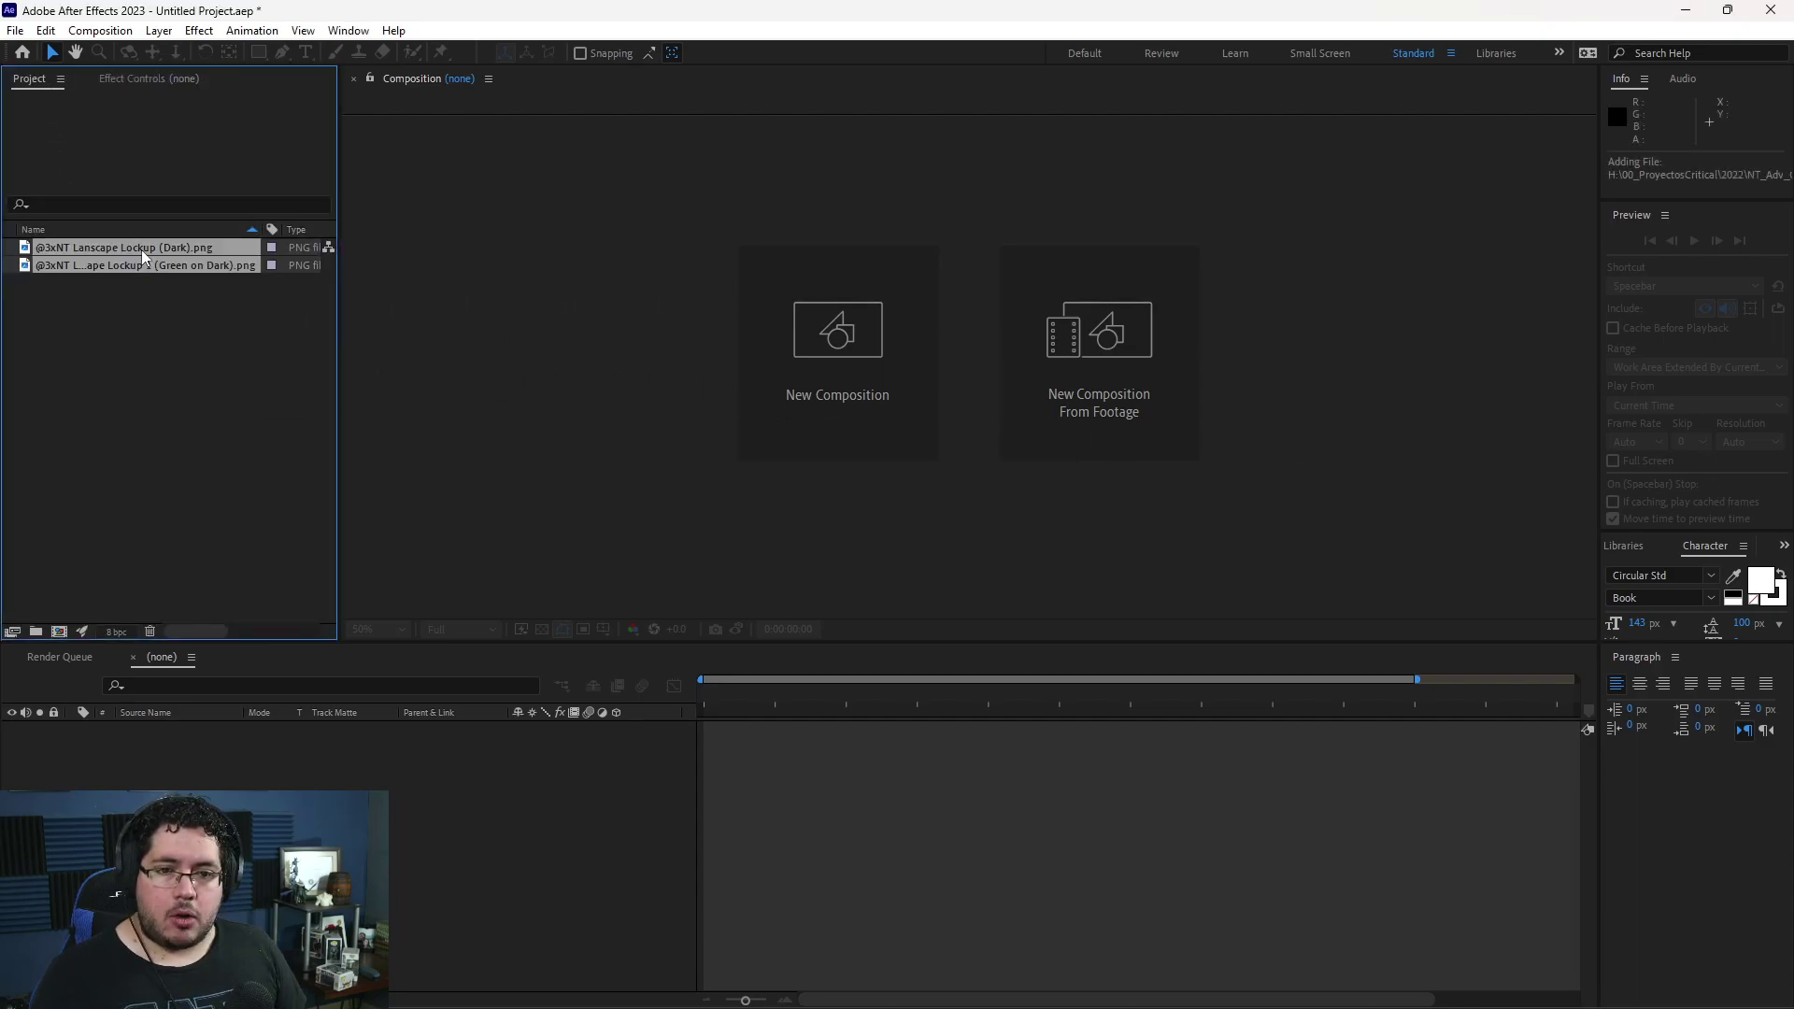
# - Preview the Dark and Green on Dark logo files, then deselect them
pyautogui.click(110, 351)
pyautogui.click(110, 262)
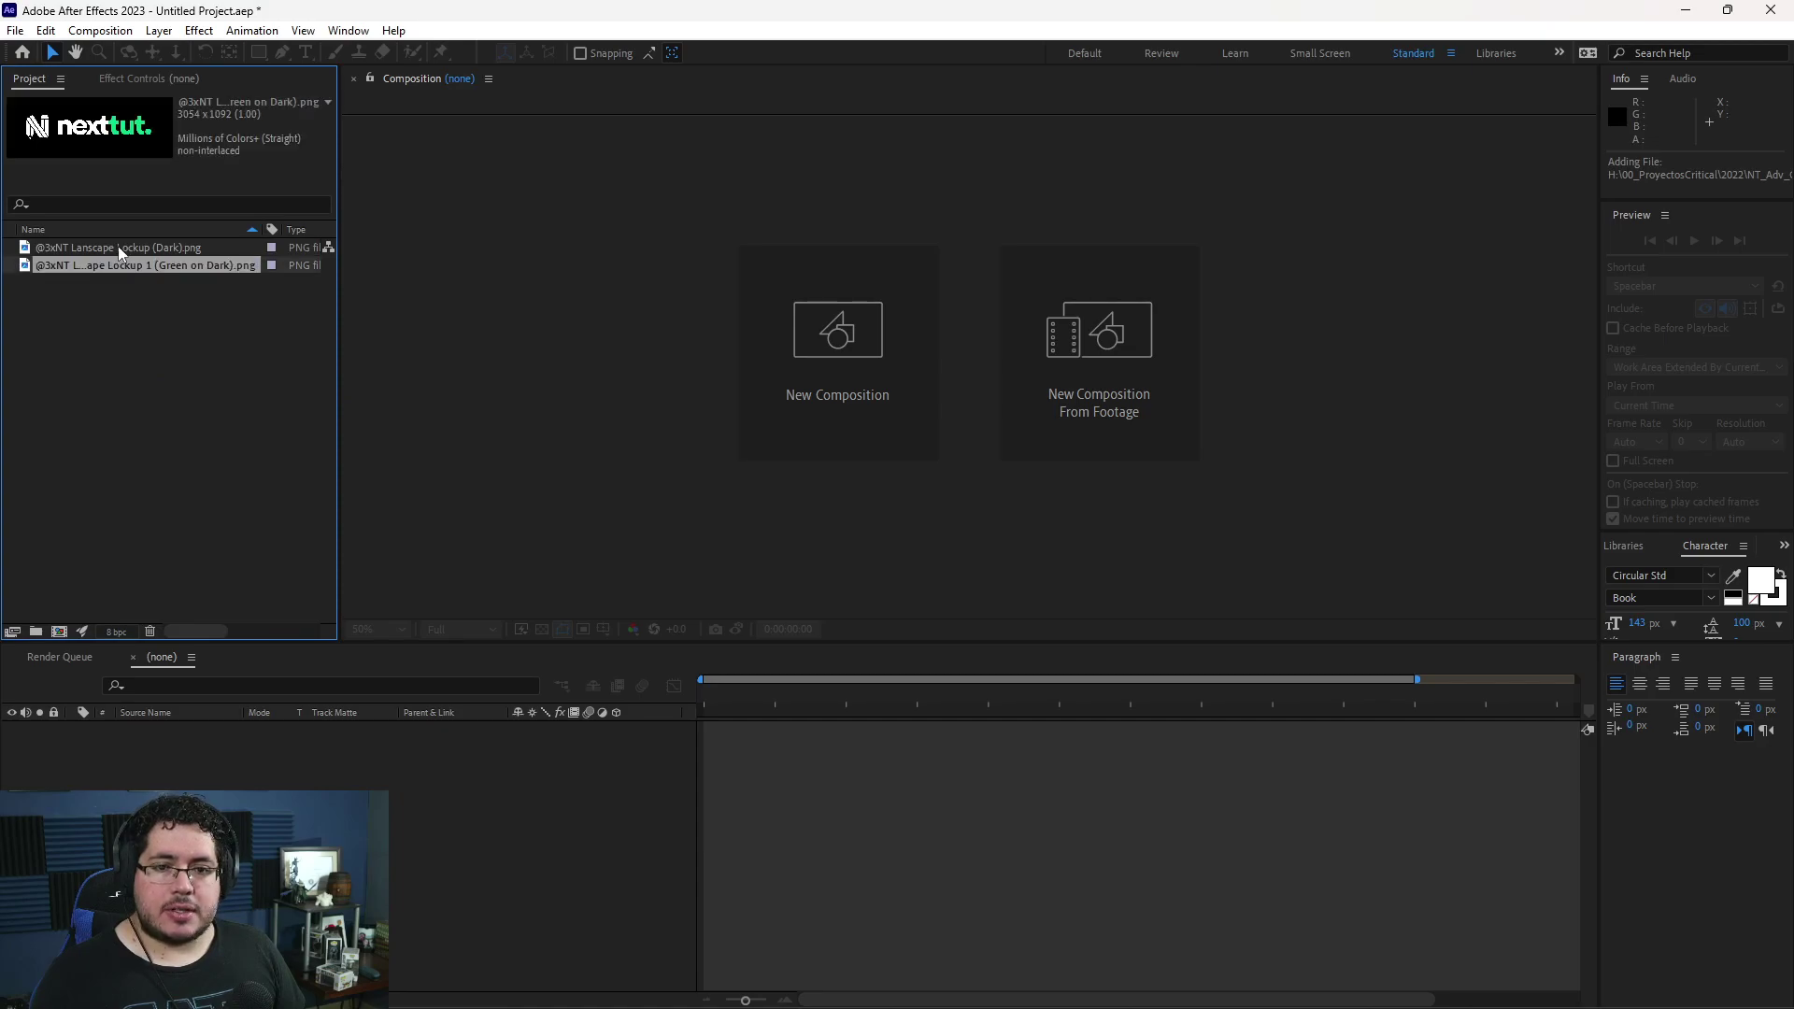
pyautogui.click(118, 249)
pyautogui.click(94, 262)
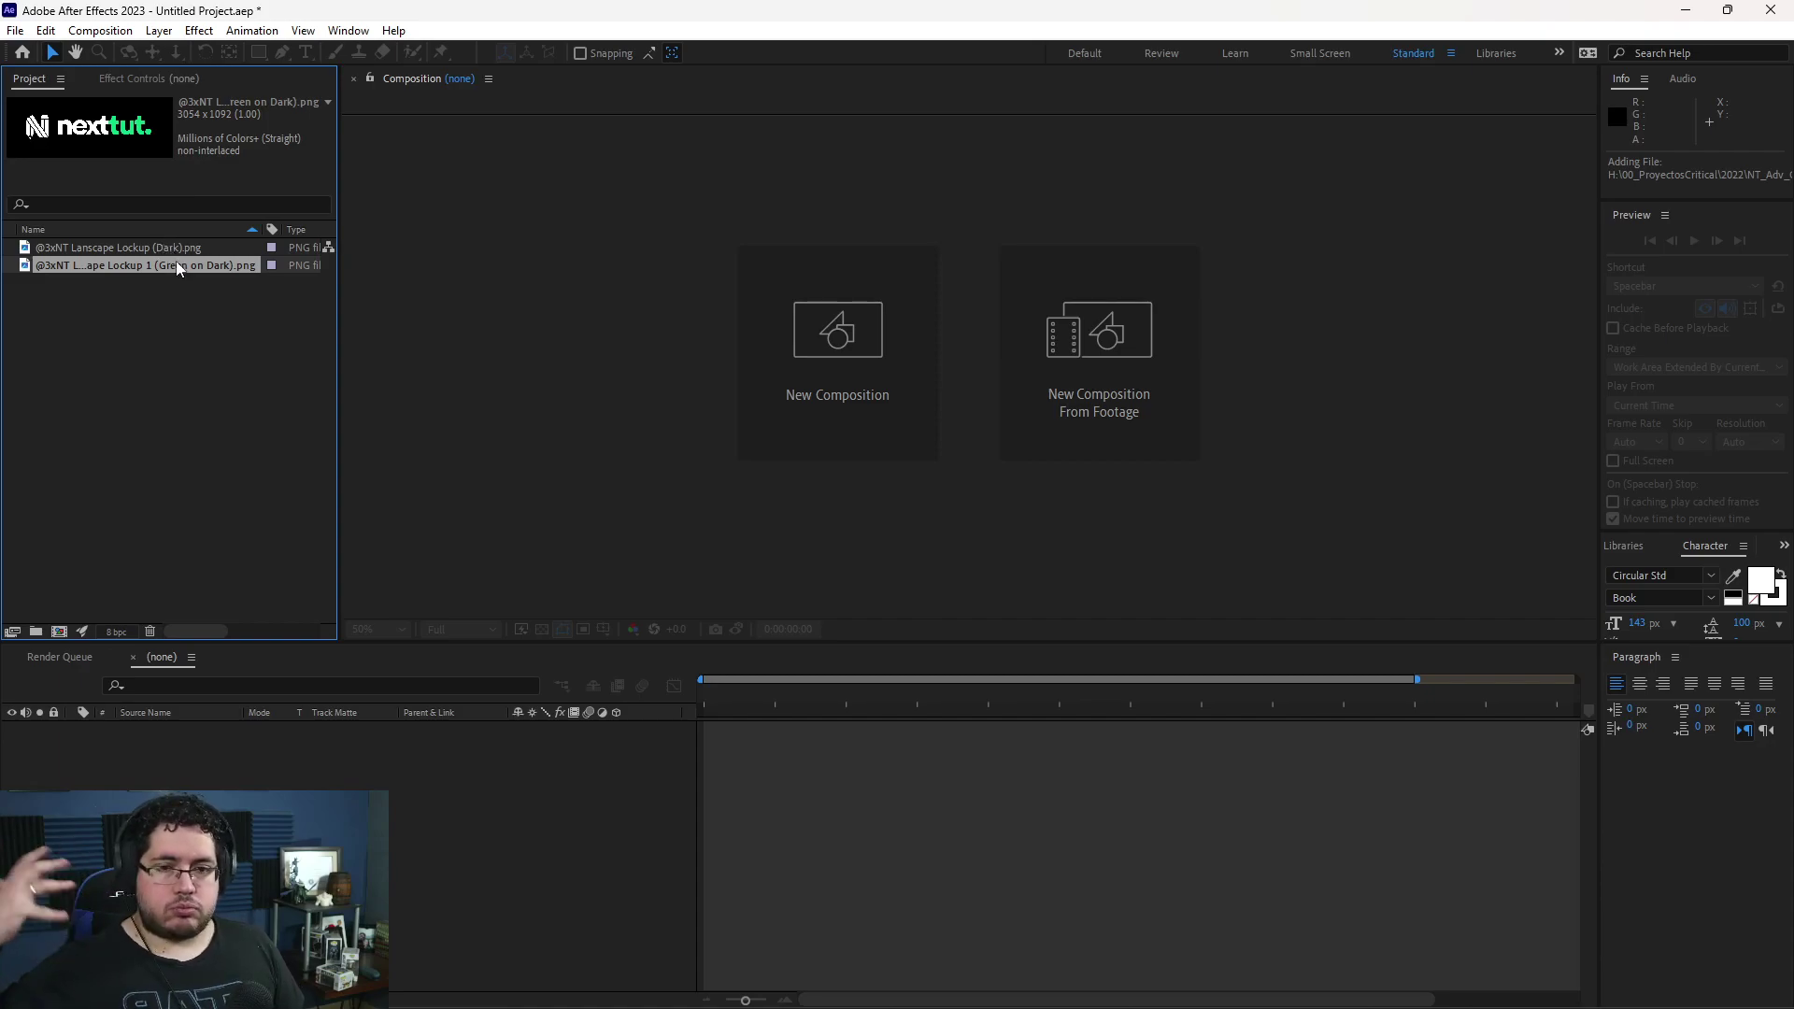
pyautogui.click(270, 384)
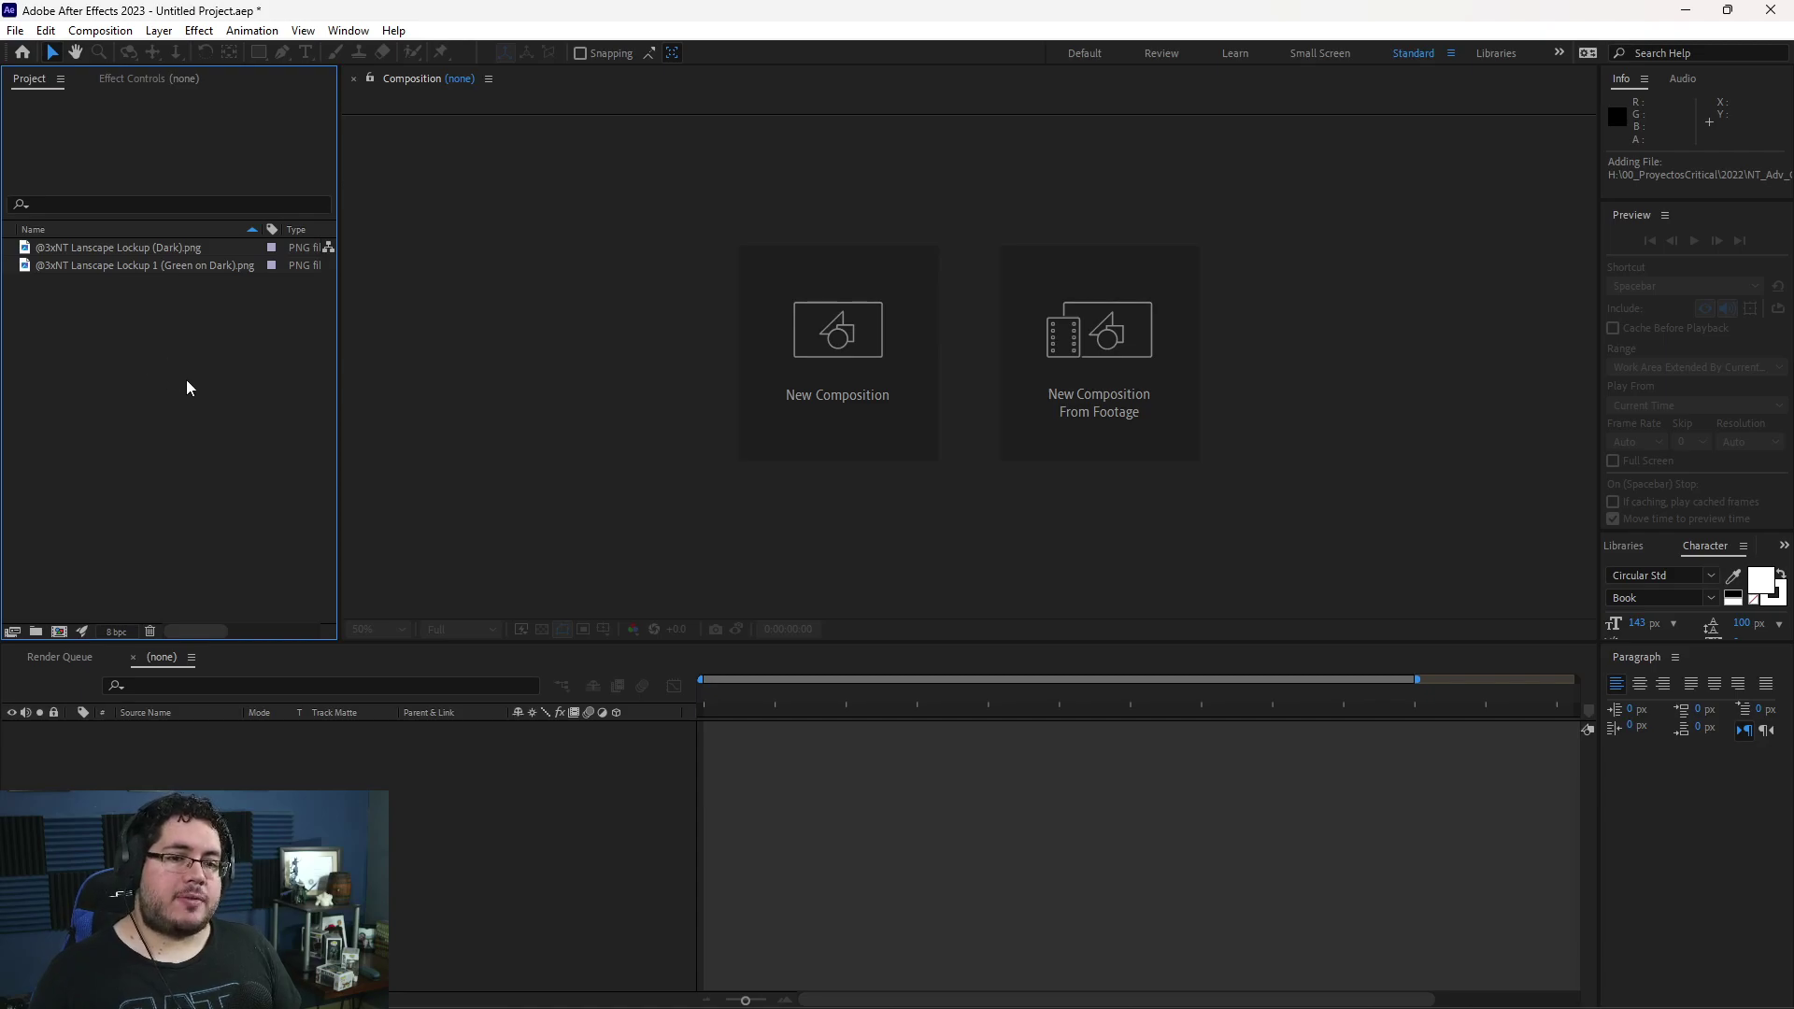
# - Import Gift2022_1.0018 as a JPEG sequence, giving the Gift2022_1 [0000-0064].jpg footage
pyautogui.click(15, 29)
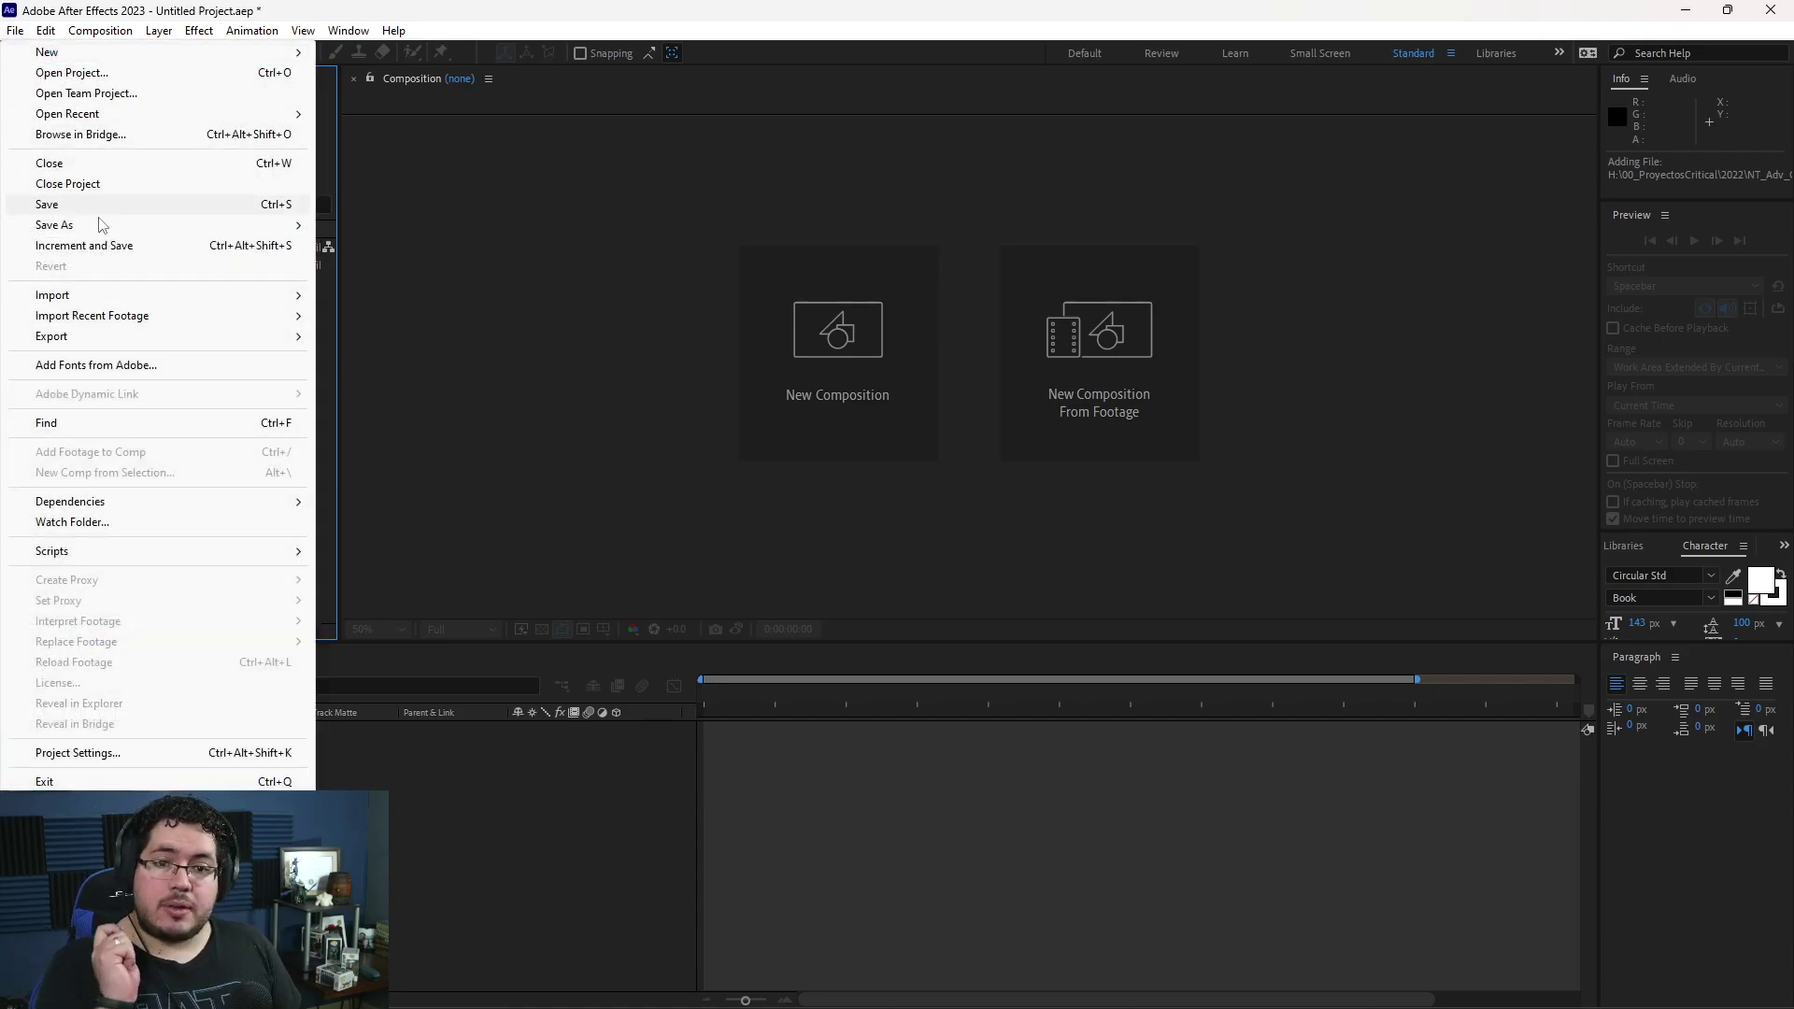
pyautogui.moveTo(74, 295)
pyautogui.click(355, 295)
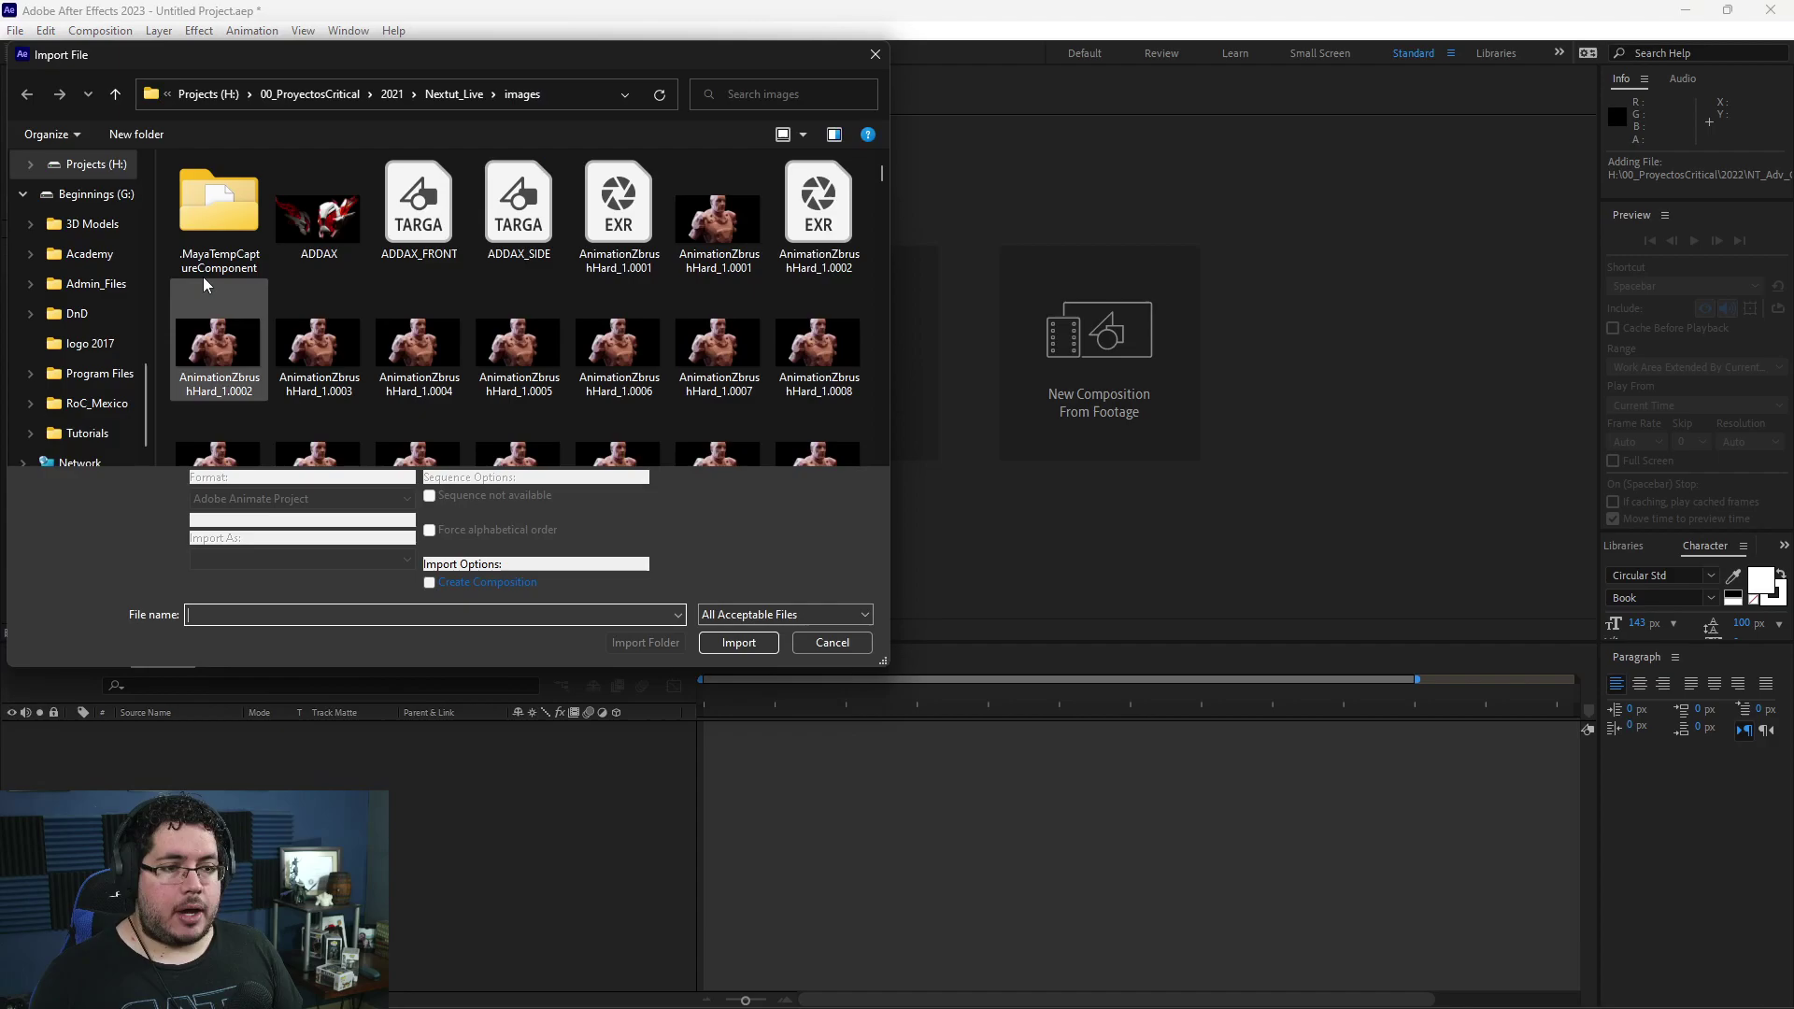
pyautogui.moveTo(880, 164); pyautogui.dragTo(878, 324)
pyautogui.click(606, 252)
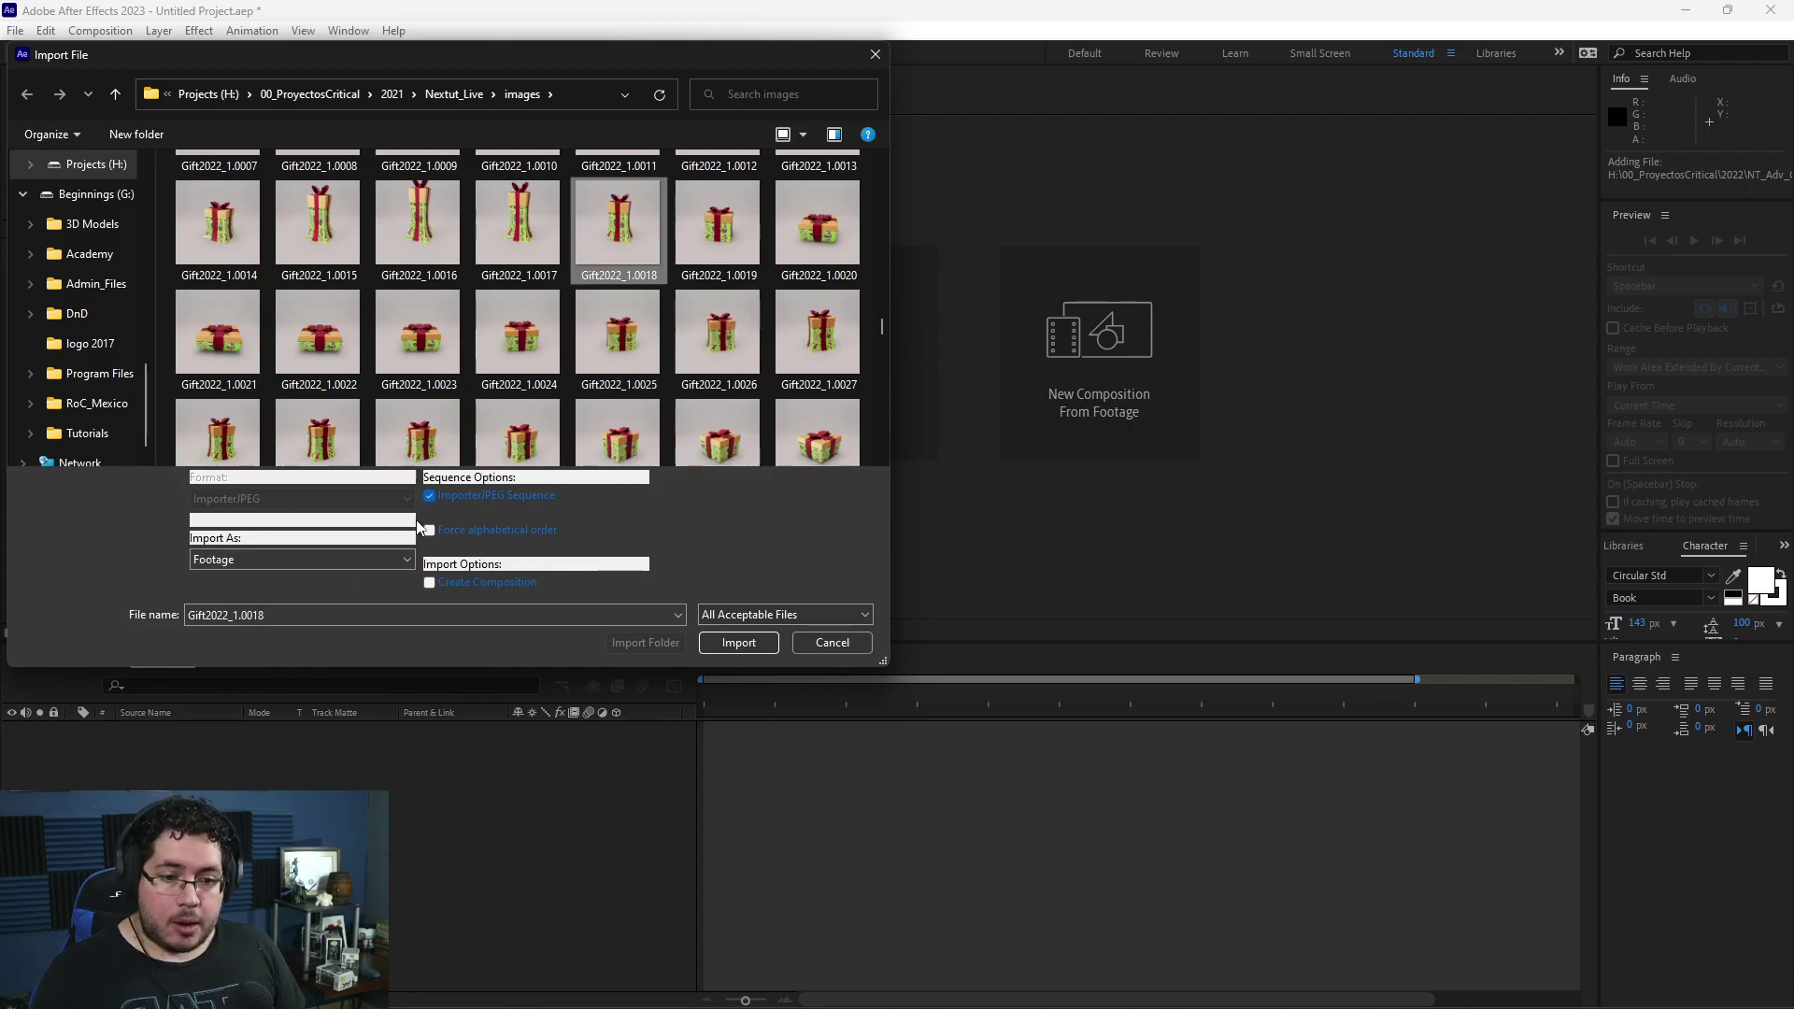
pyautogui.click(740, 643)
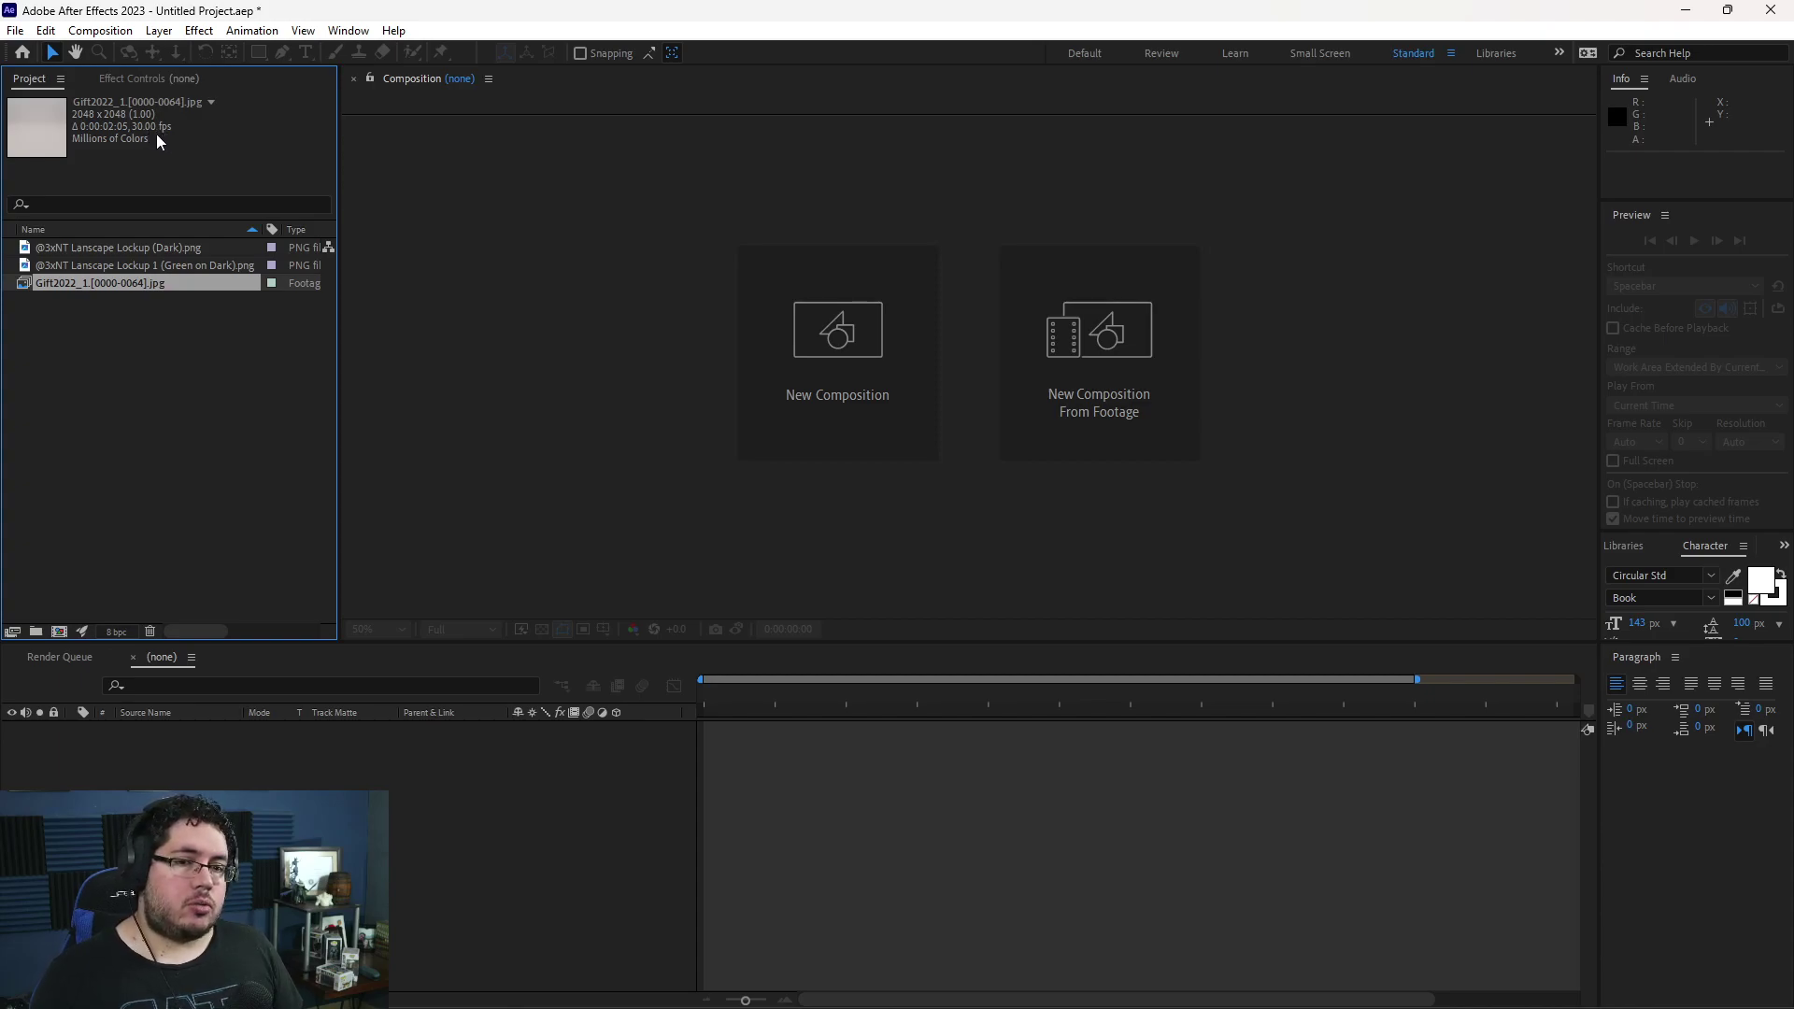
# - Set the Gift2022 footage to assume a frame rate of 24 fps in Interpret Footage
pyautogui.rightClick(172, 283)
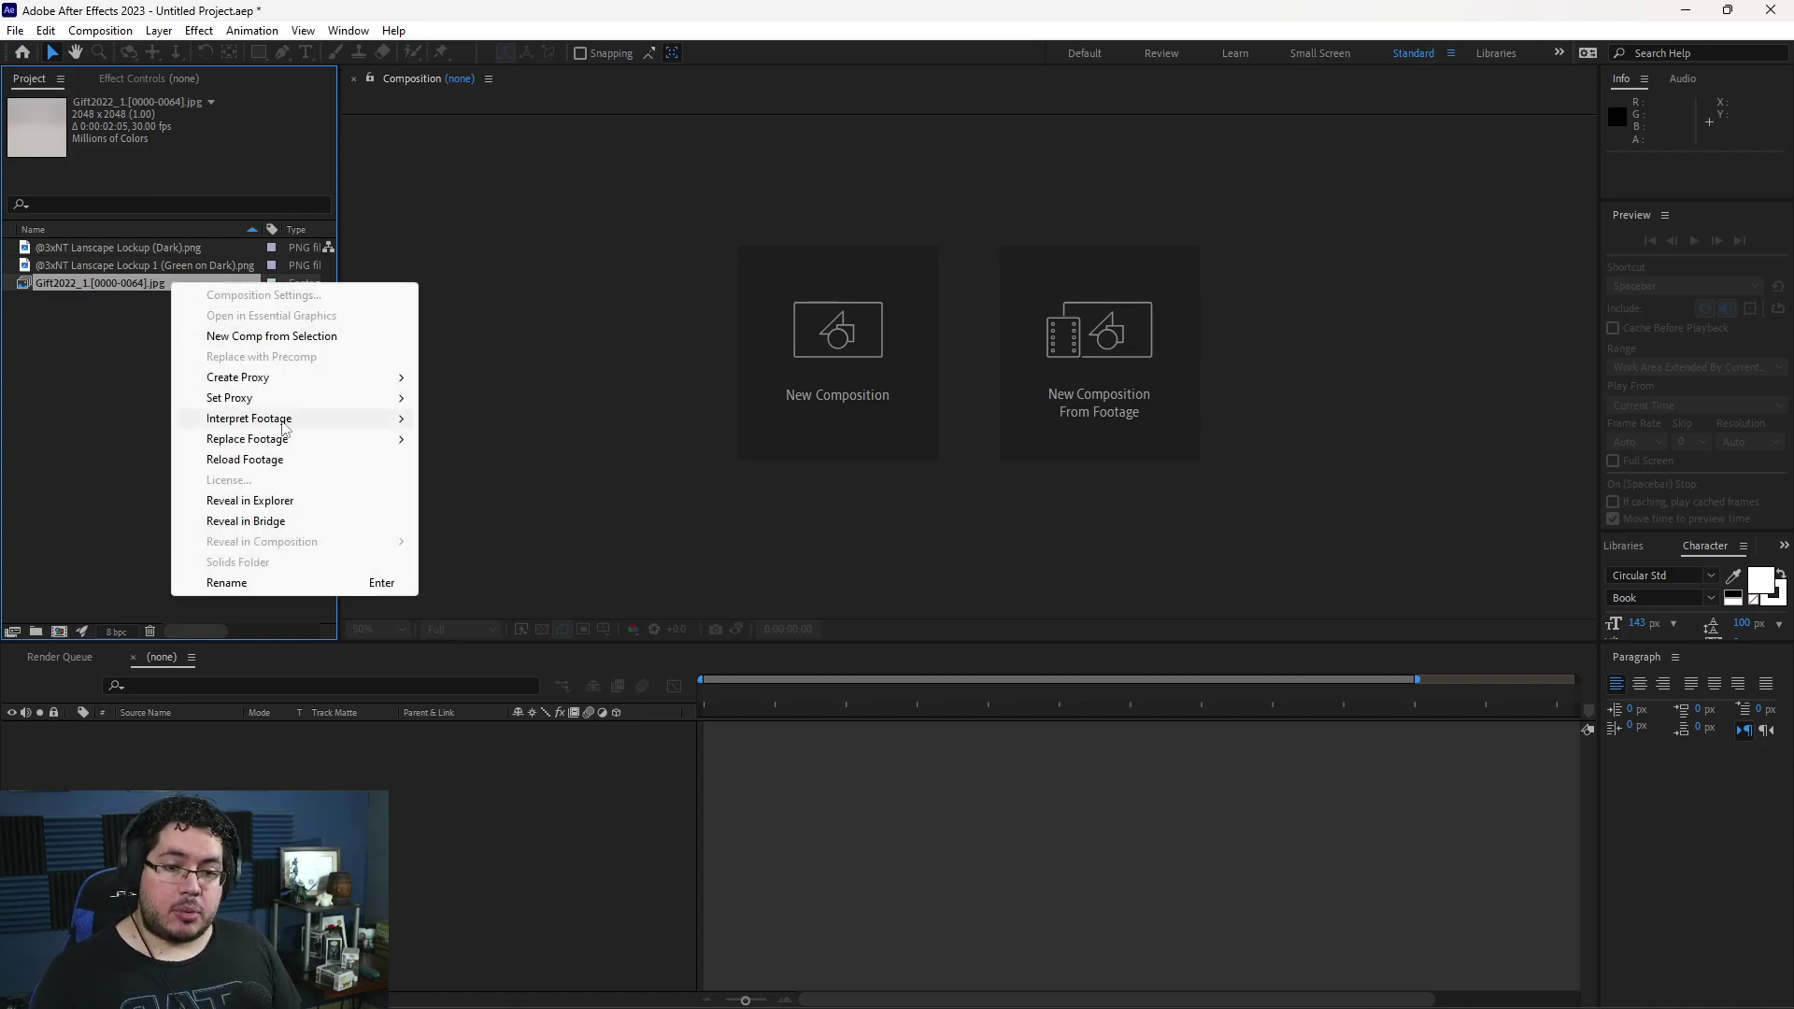
pyautogui.moveTo(283, 428)
pyautogui.click(481, 417)
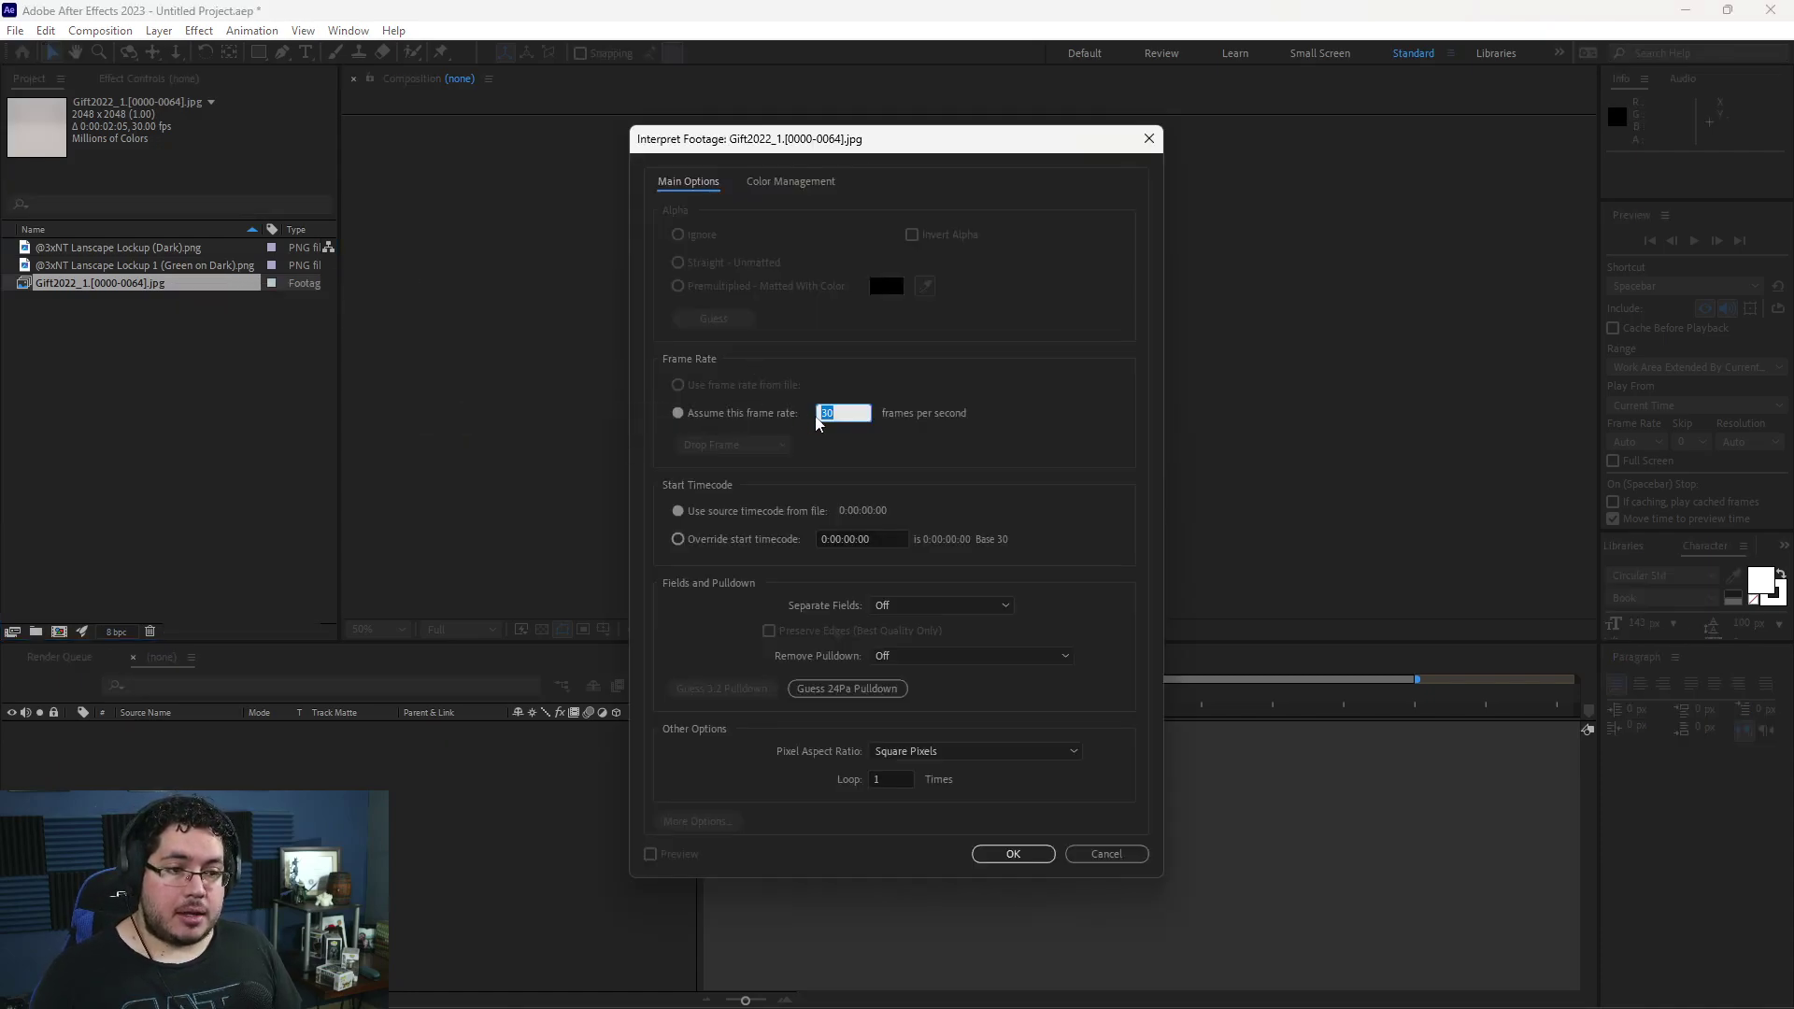
pyautogui.press('Return')
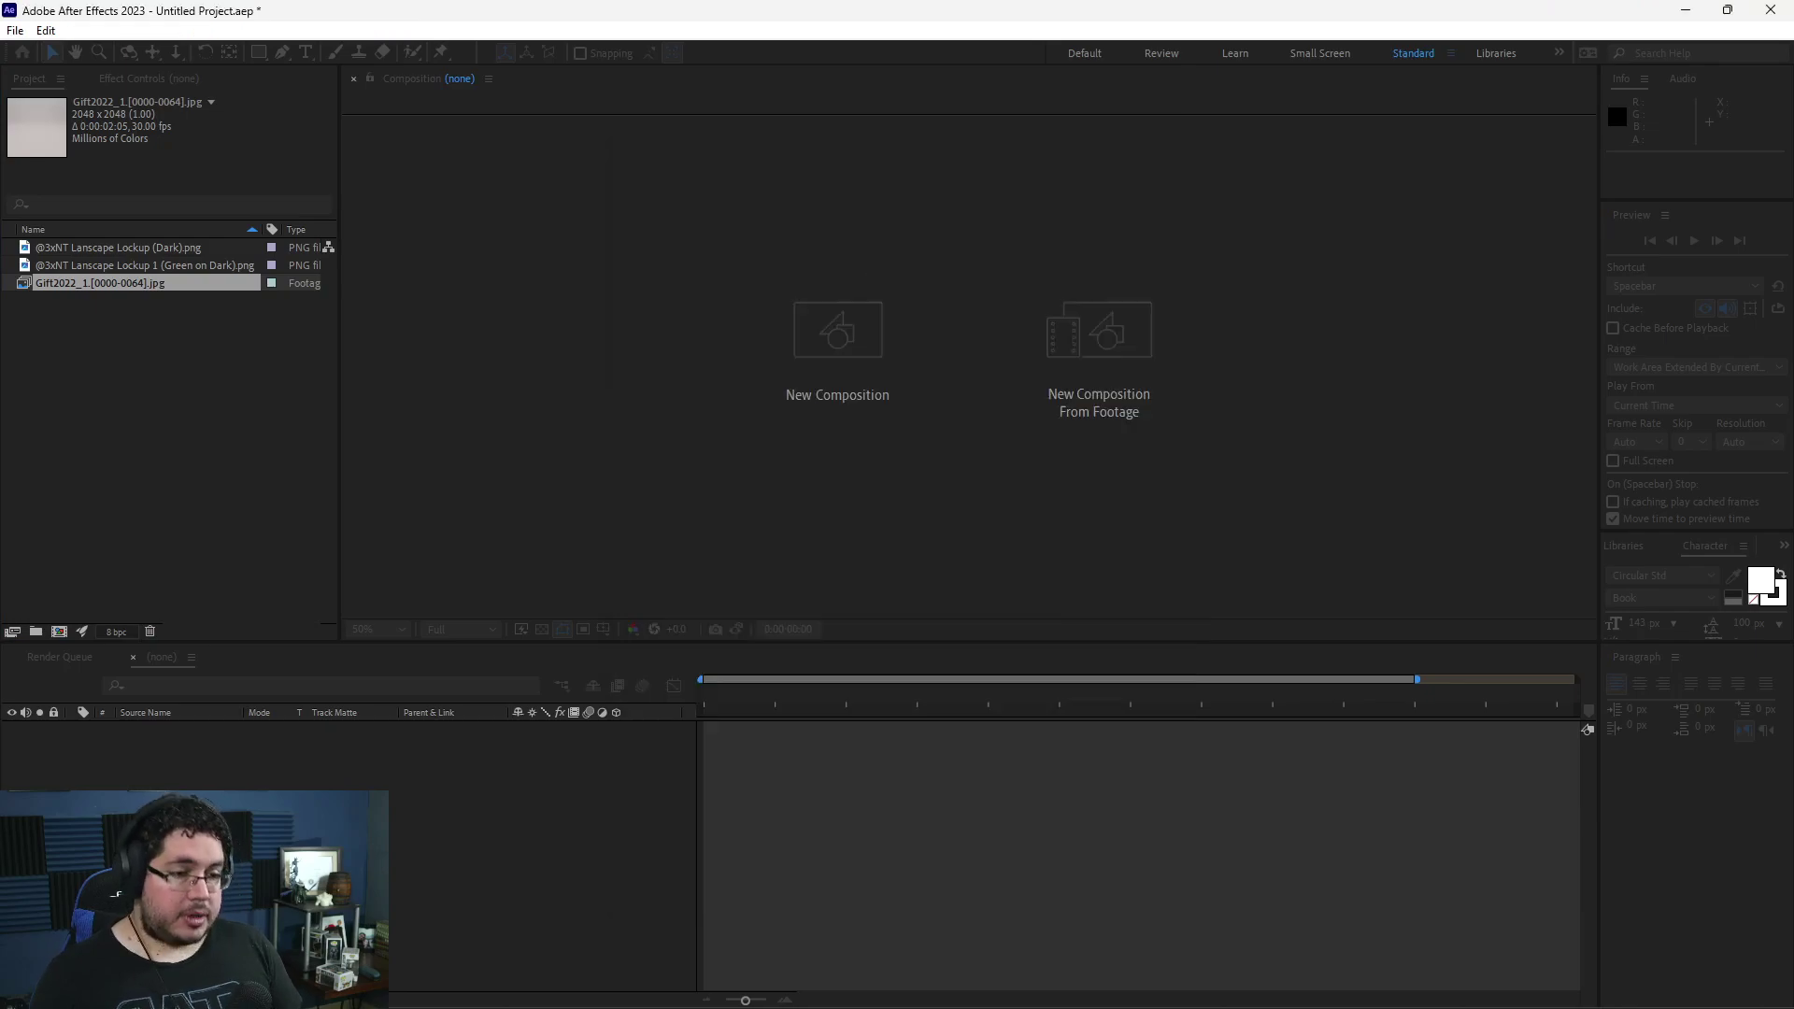
# - Check the Gift2022 footage now reads 24 fps and 0:00:02:17, abandoning a comp drag
pyautogui.click(220, 389)
pyautogui.click(140, 282)
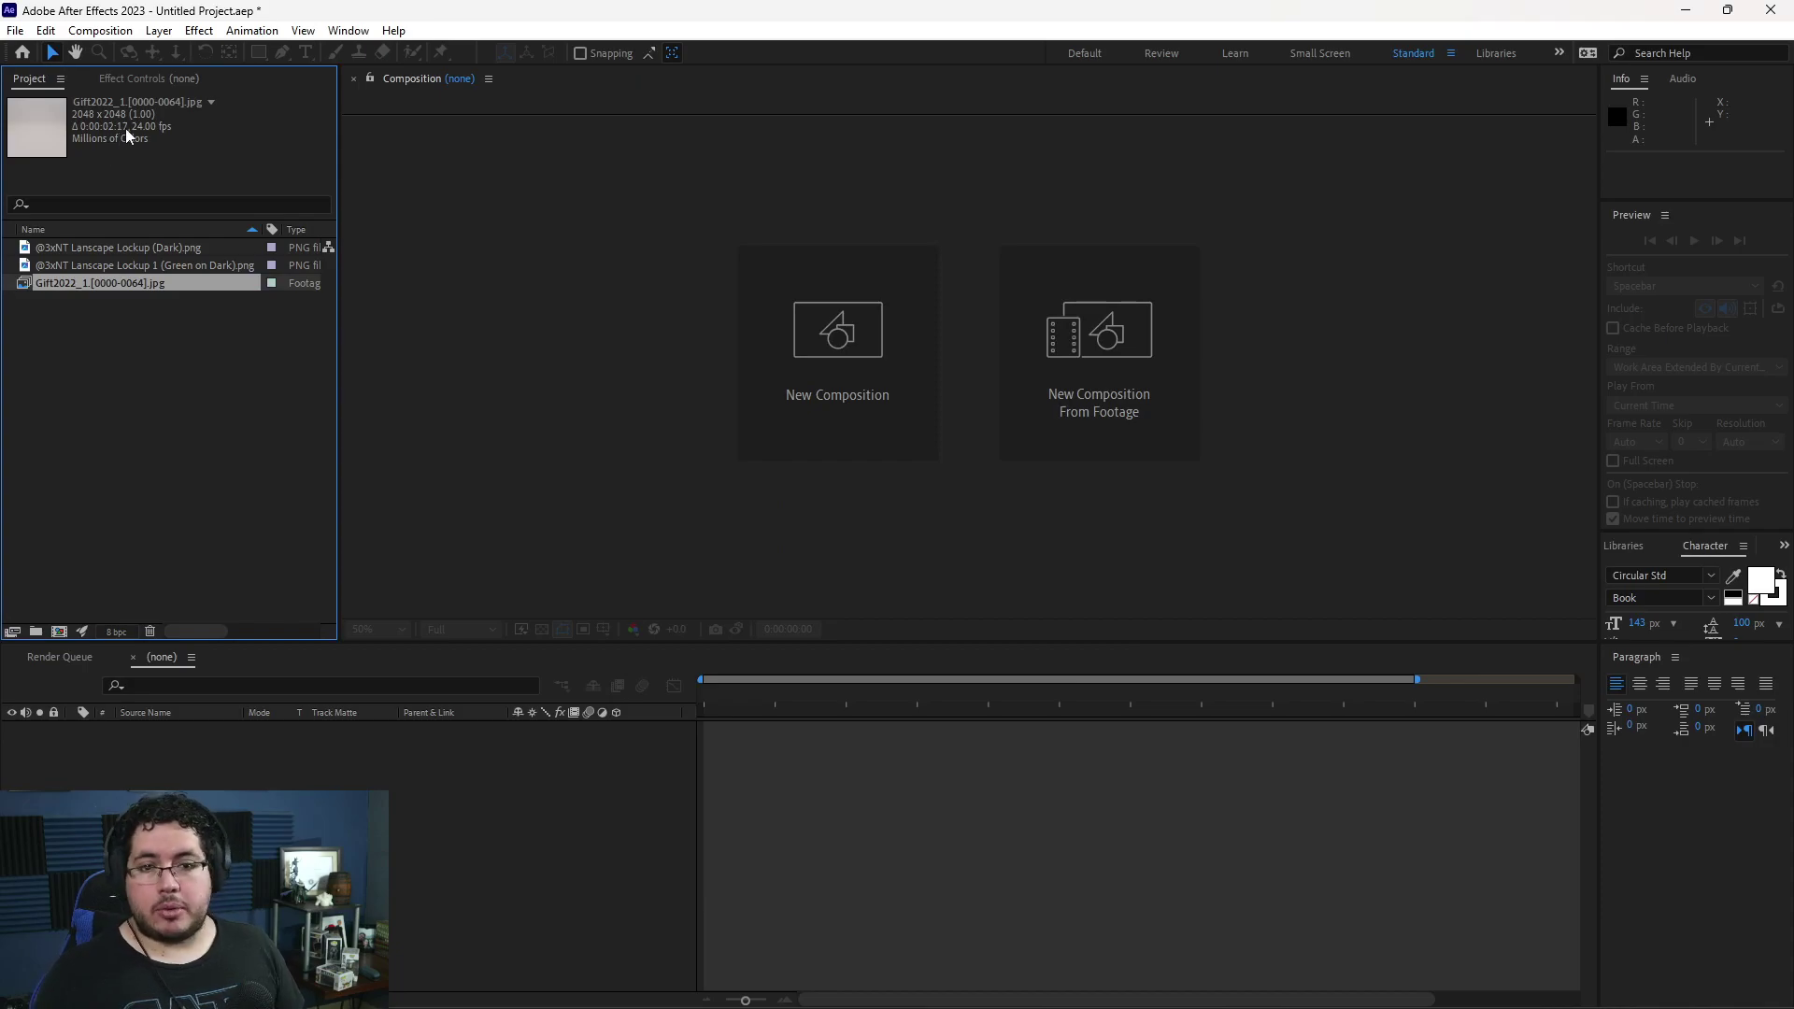
pyautogui.click(111, 312)
pyautogui.click(94, 286)
pyautogui.click(104, 305)
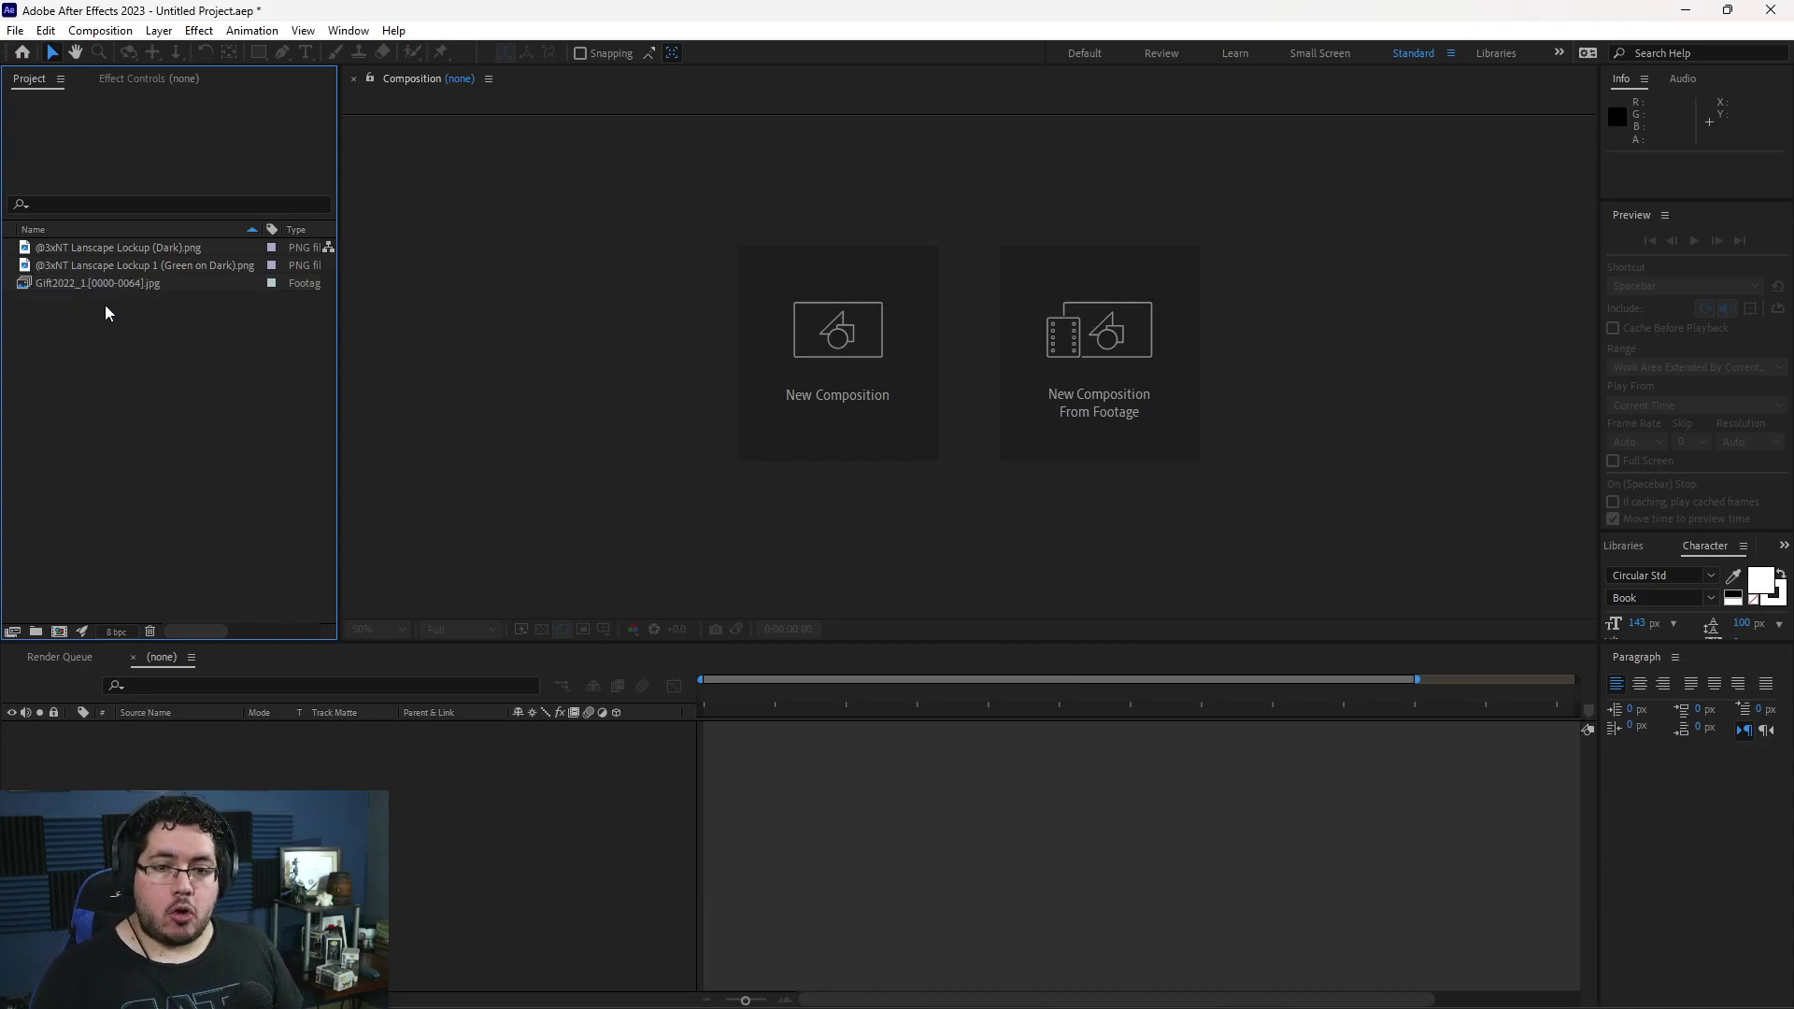
pyautogui.moveTo(69, 279); pyautogui.dragTo(81, 322)
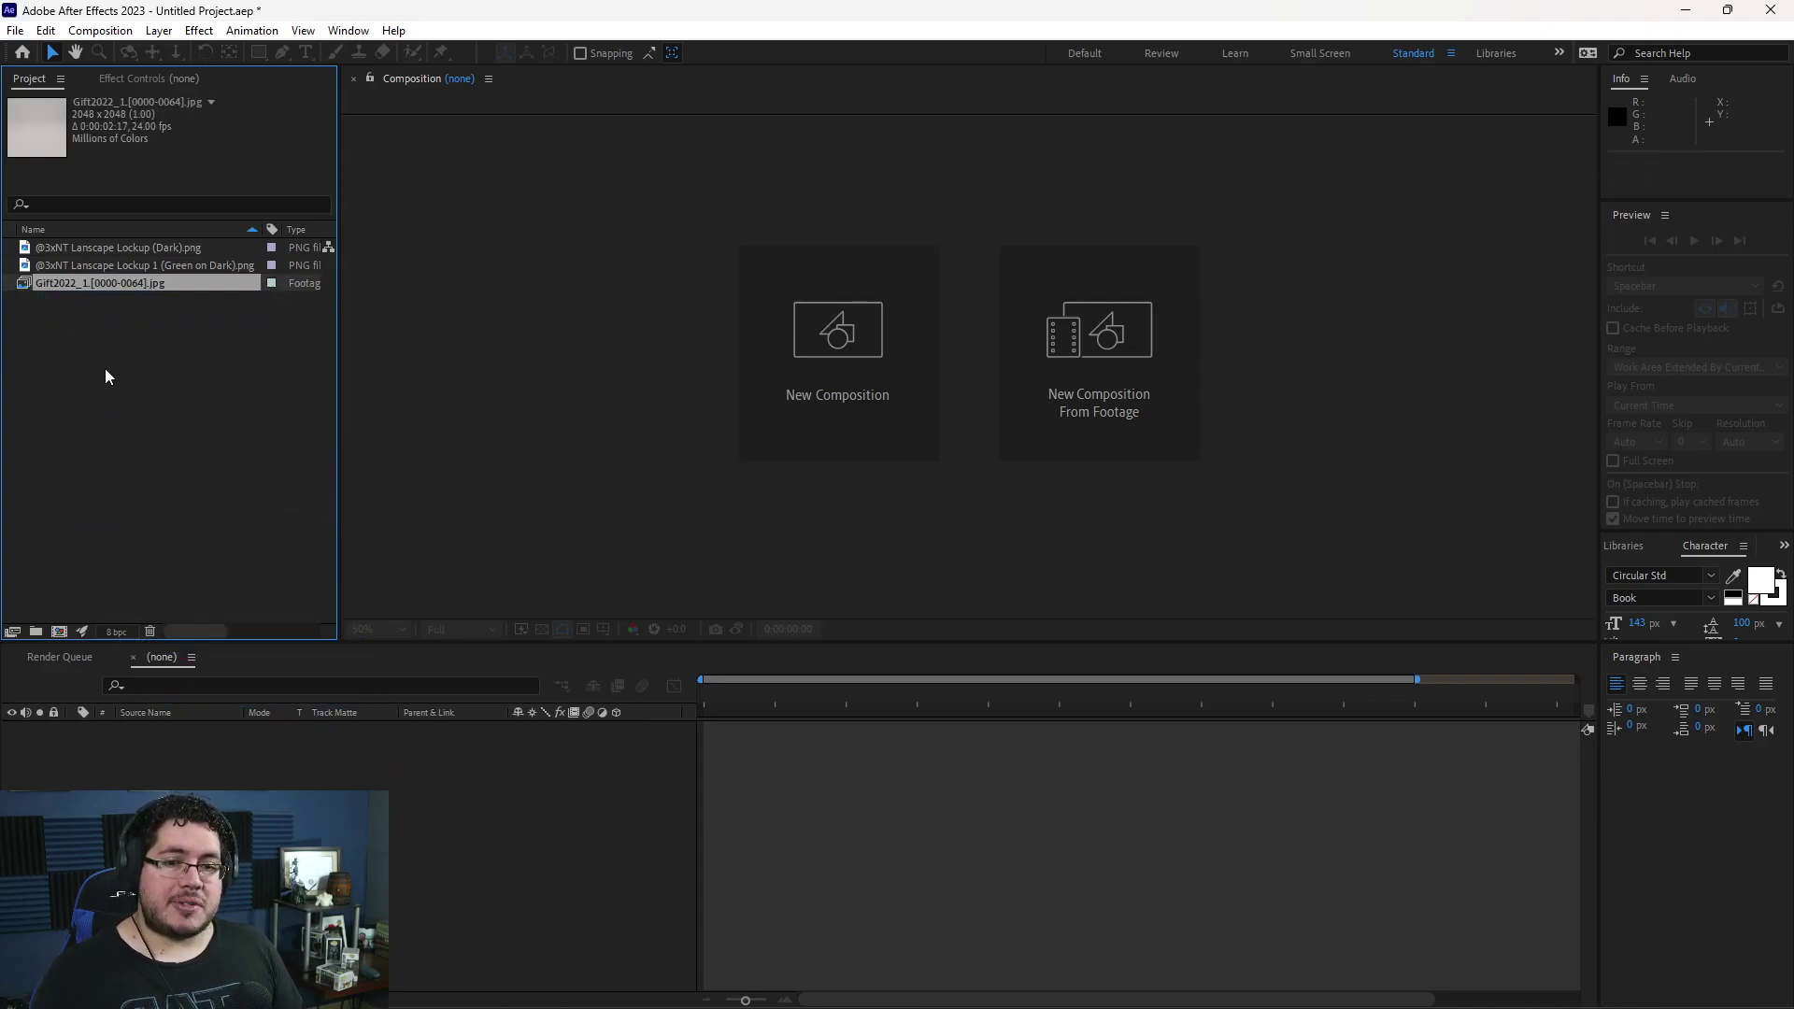
pyautogui.click(105, 368)
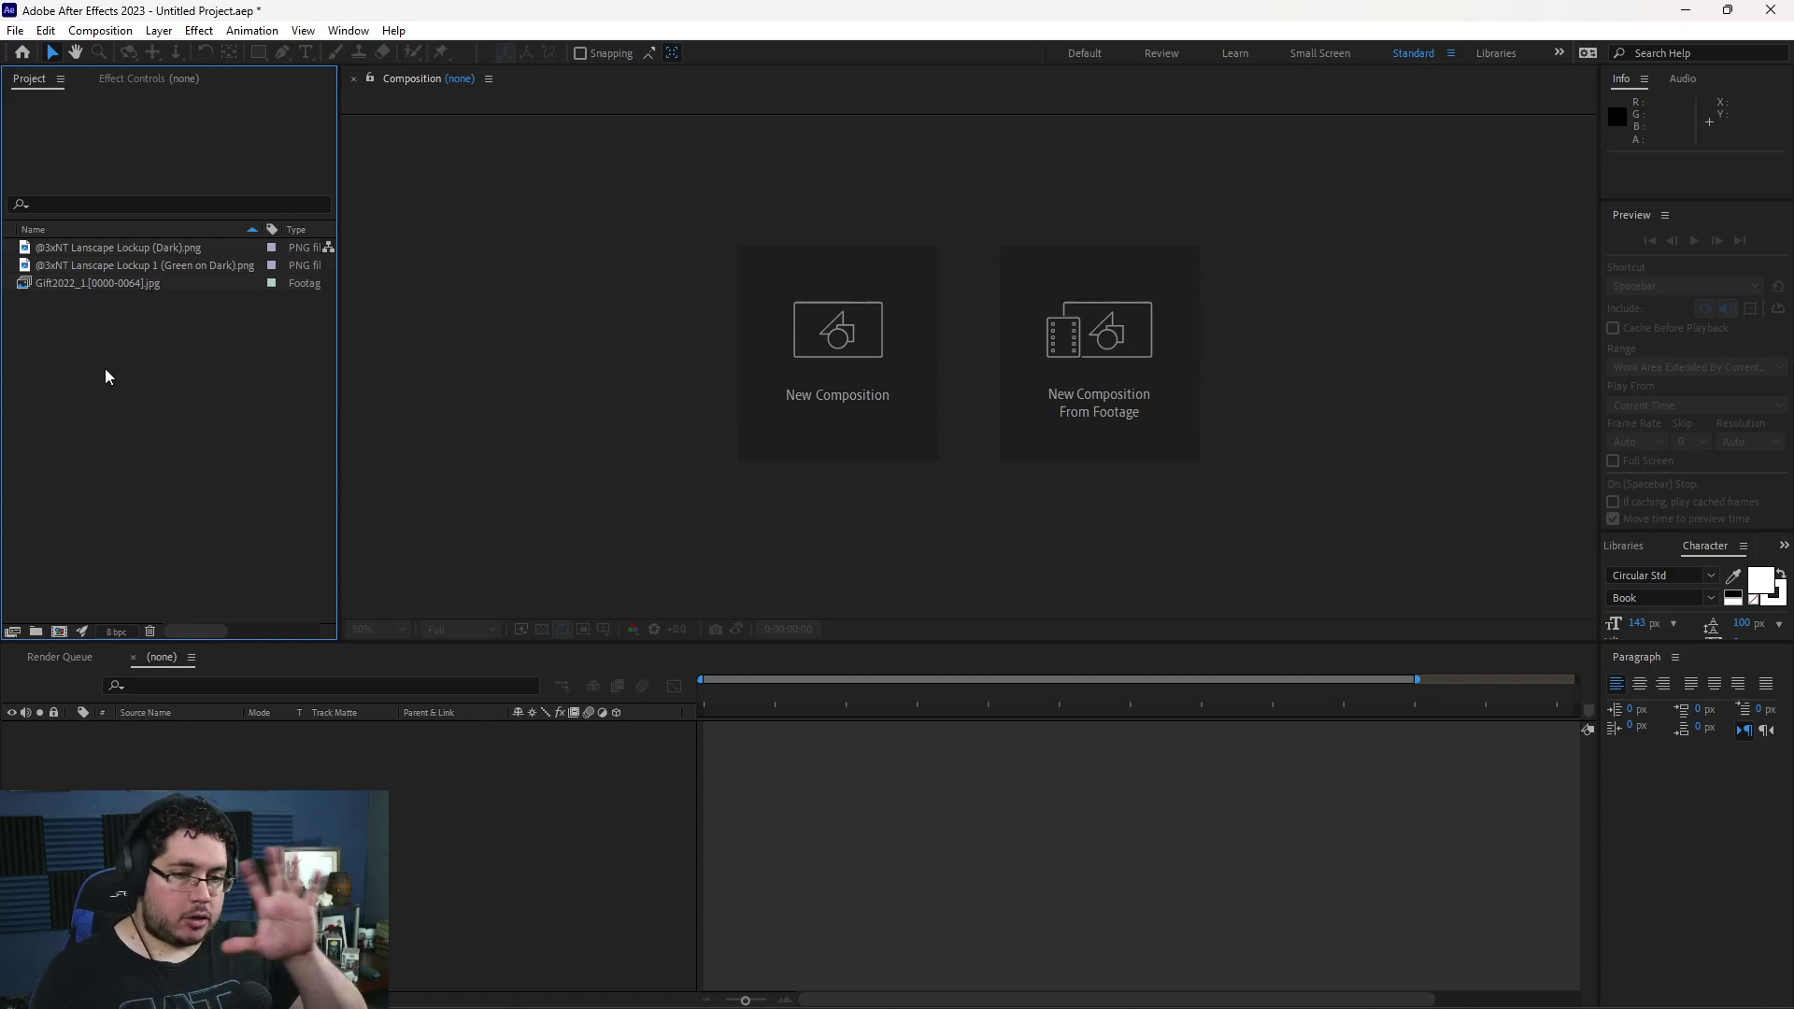
# - Create a new composition named MainRender at 2048×2048 and 24 fps
pyautogui.rightClick(105, 369)
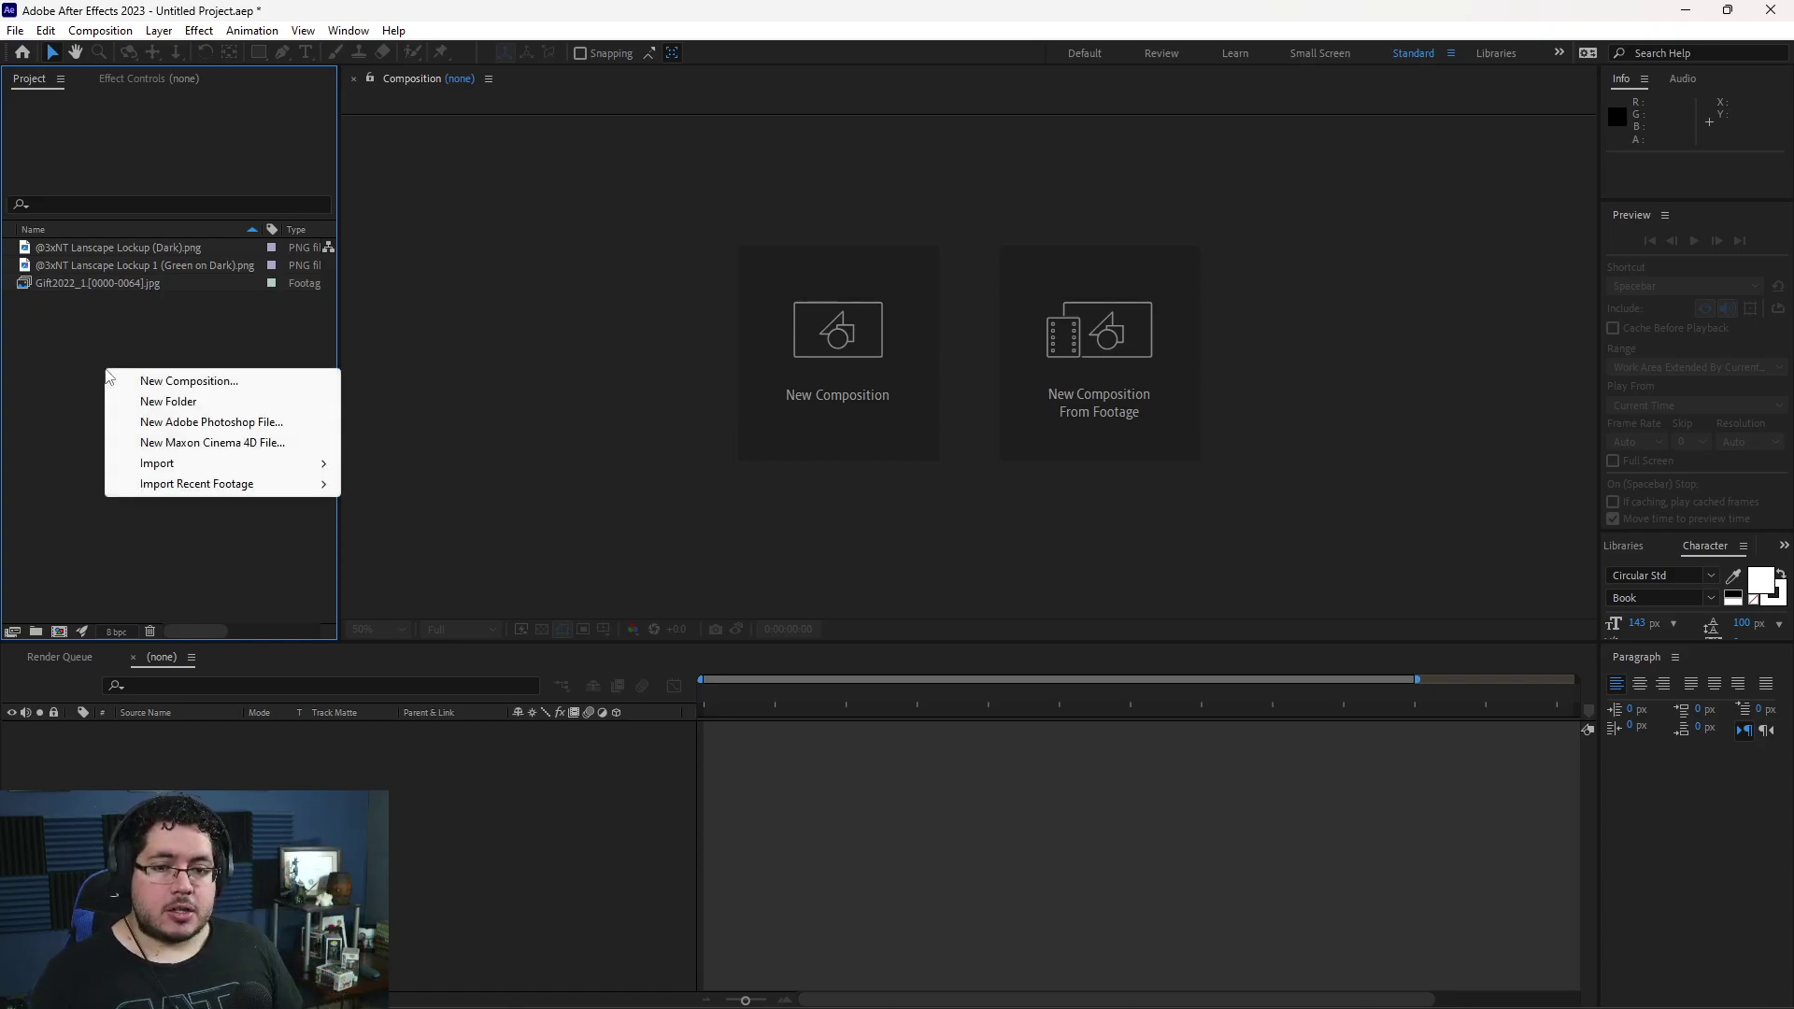
pyautogui.click(135, 380)
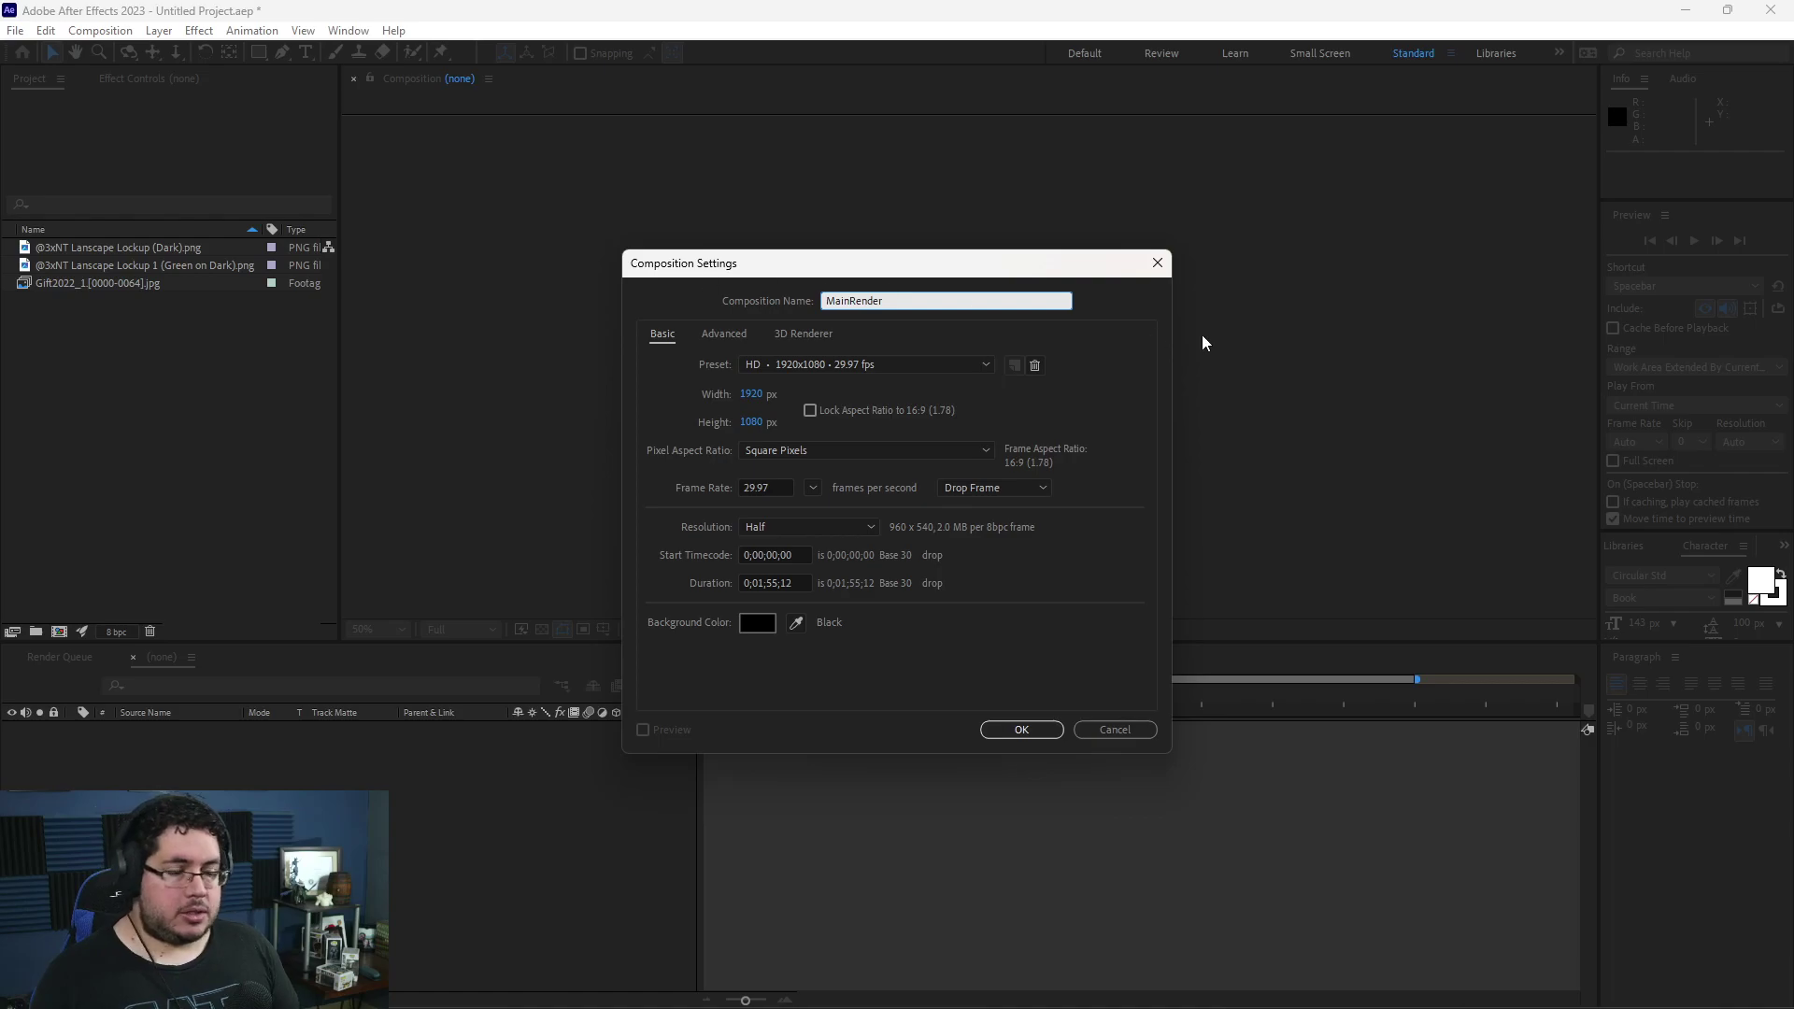
pyautogui.click(828, 365)
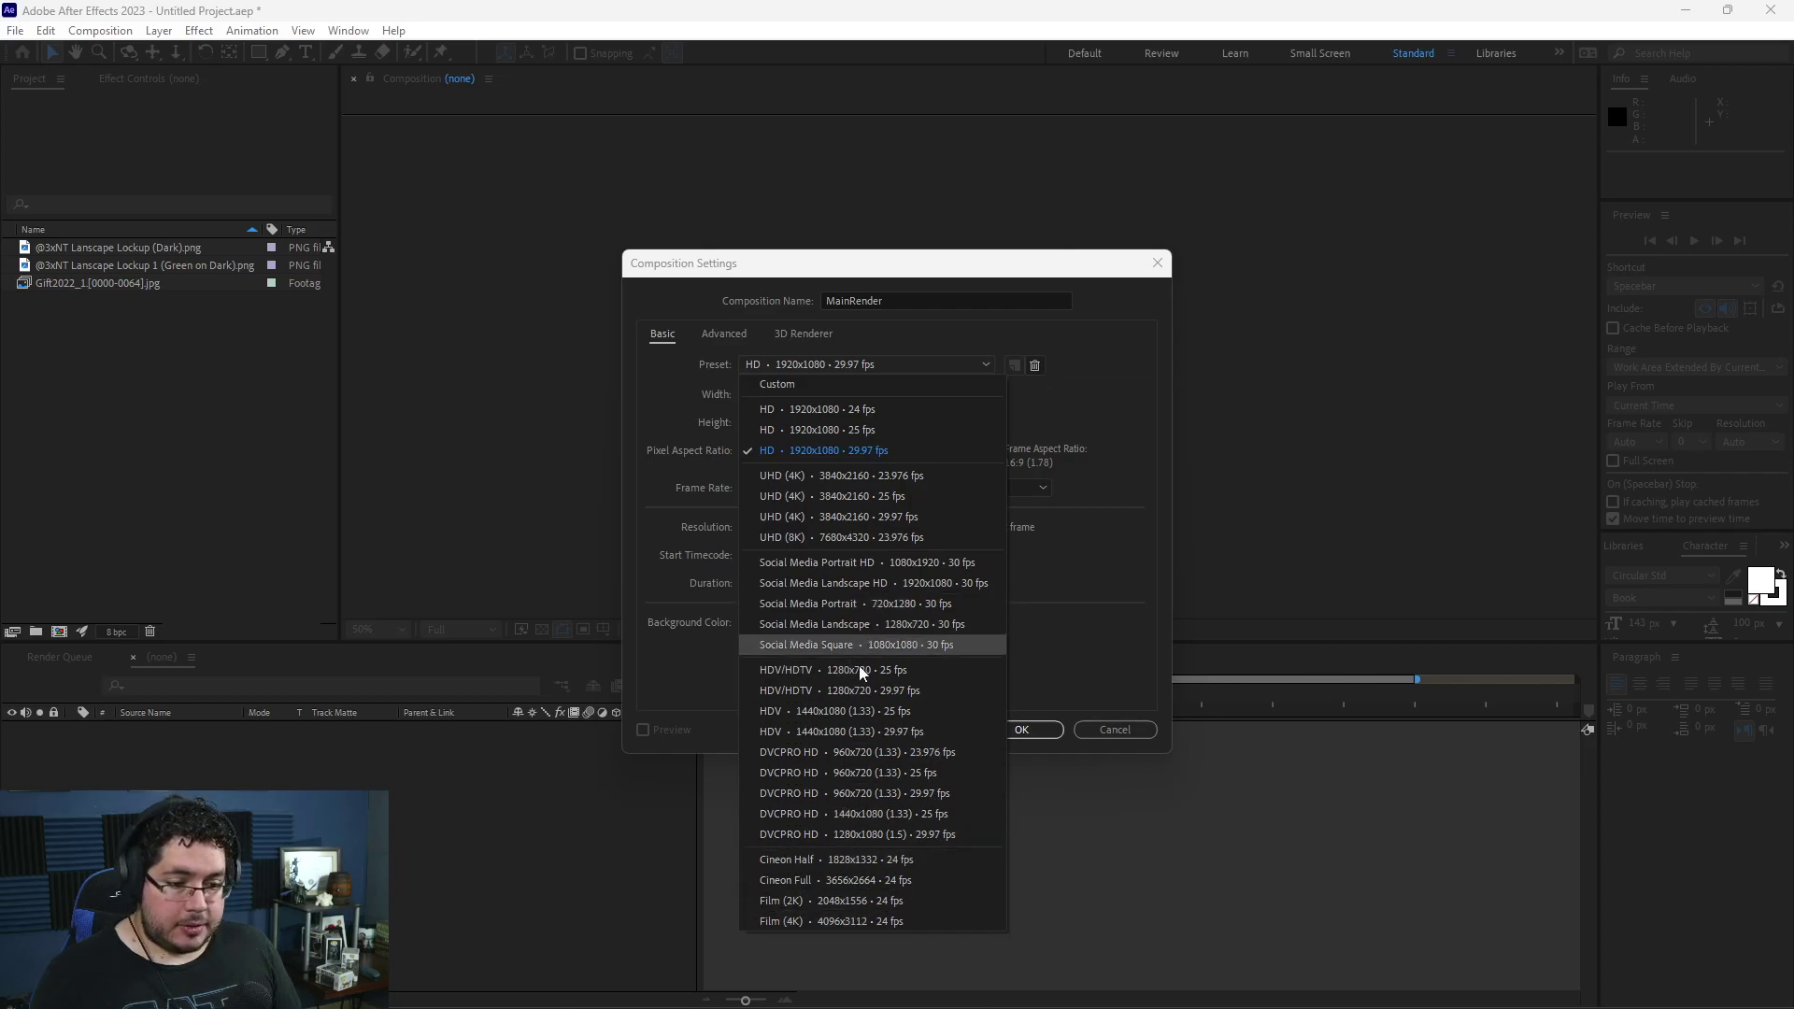
pyautogui.click(667, 397)
pyautogui.click(752, 394)
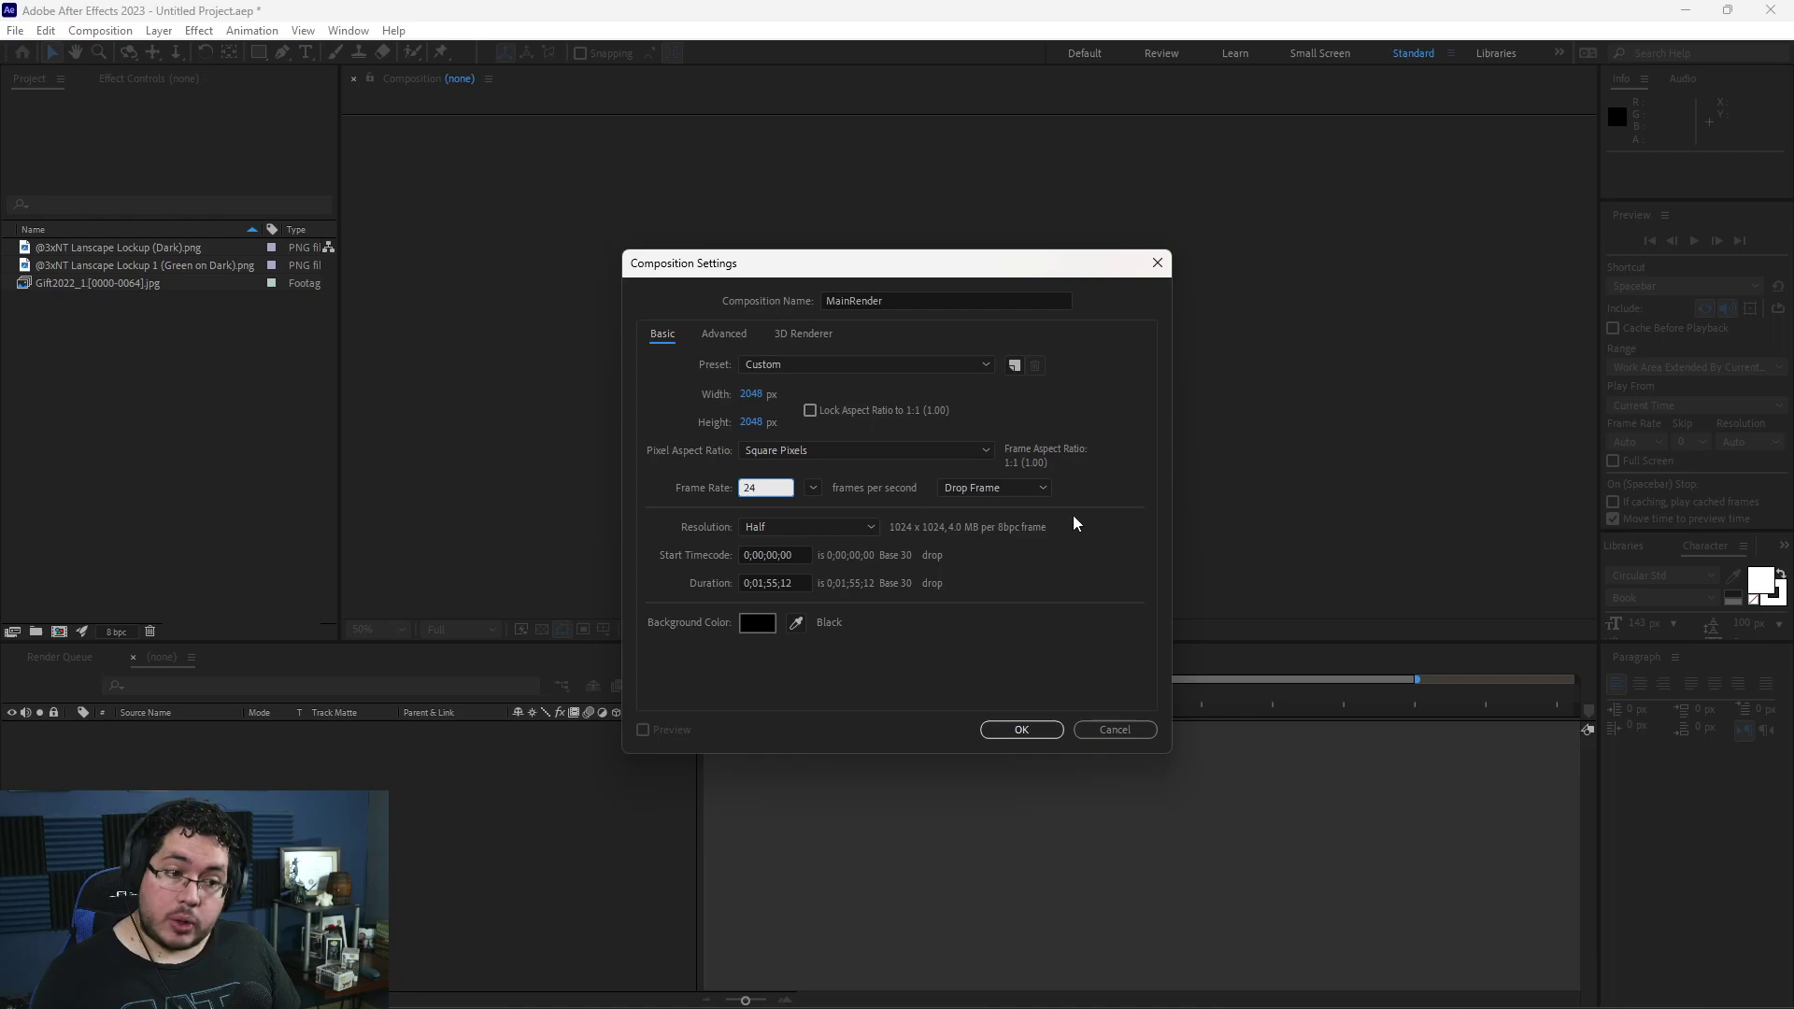
pyautogui.click(962, 688)
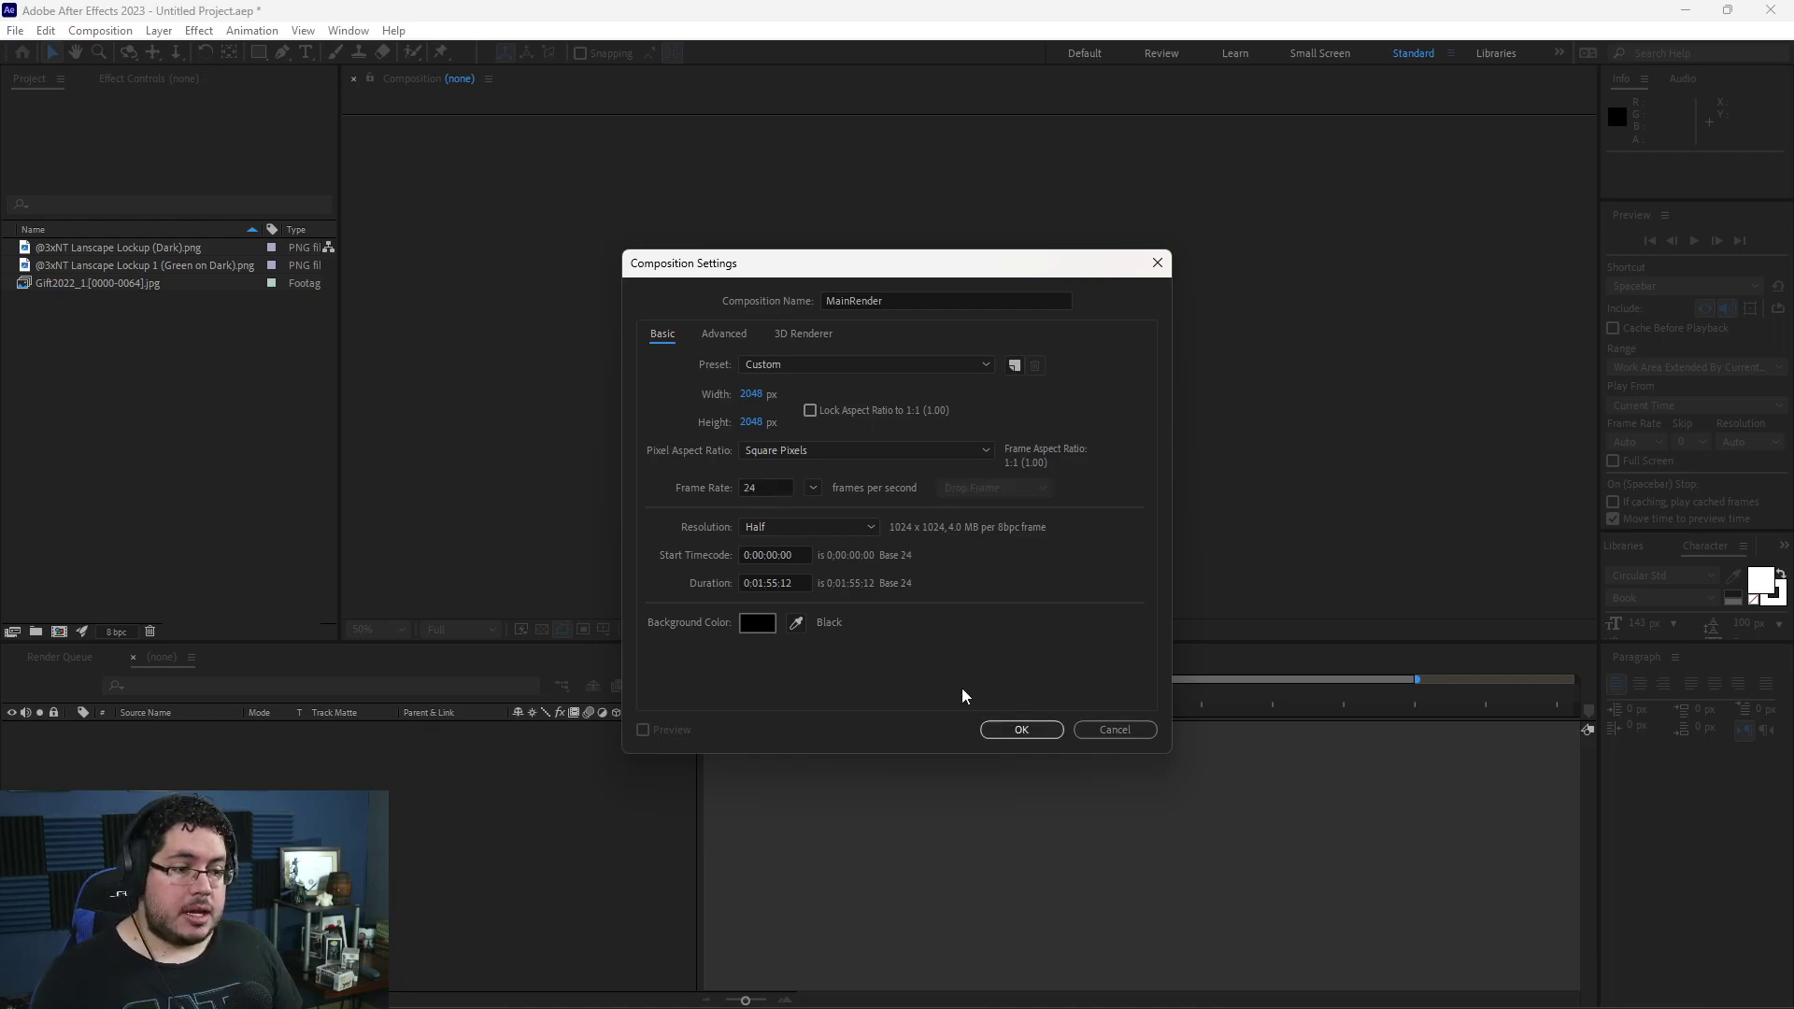
pyautogui.click(1021, 729)
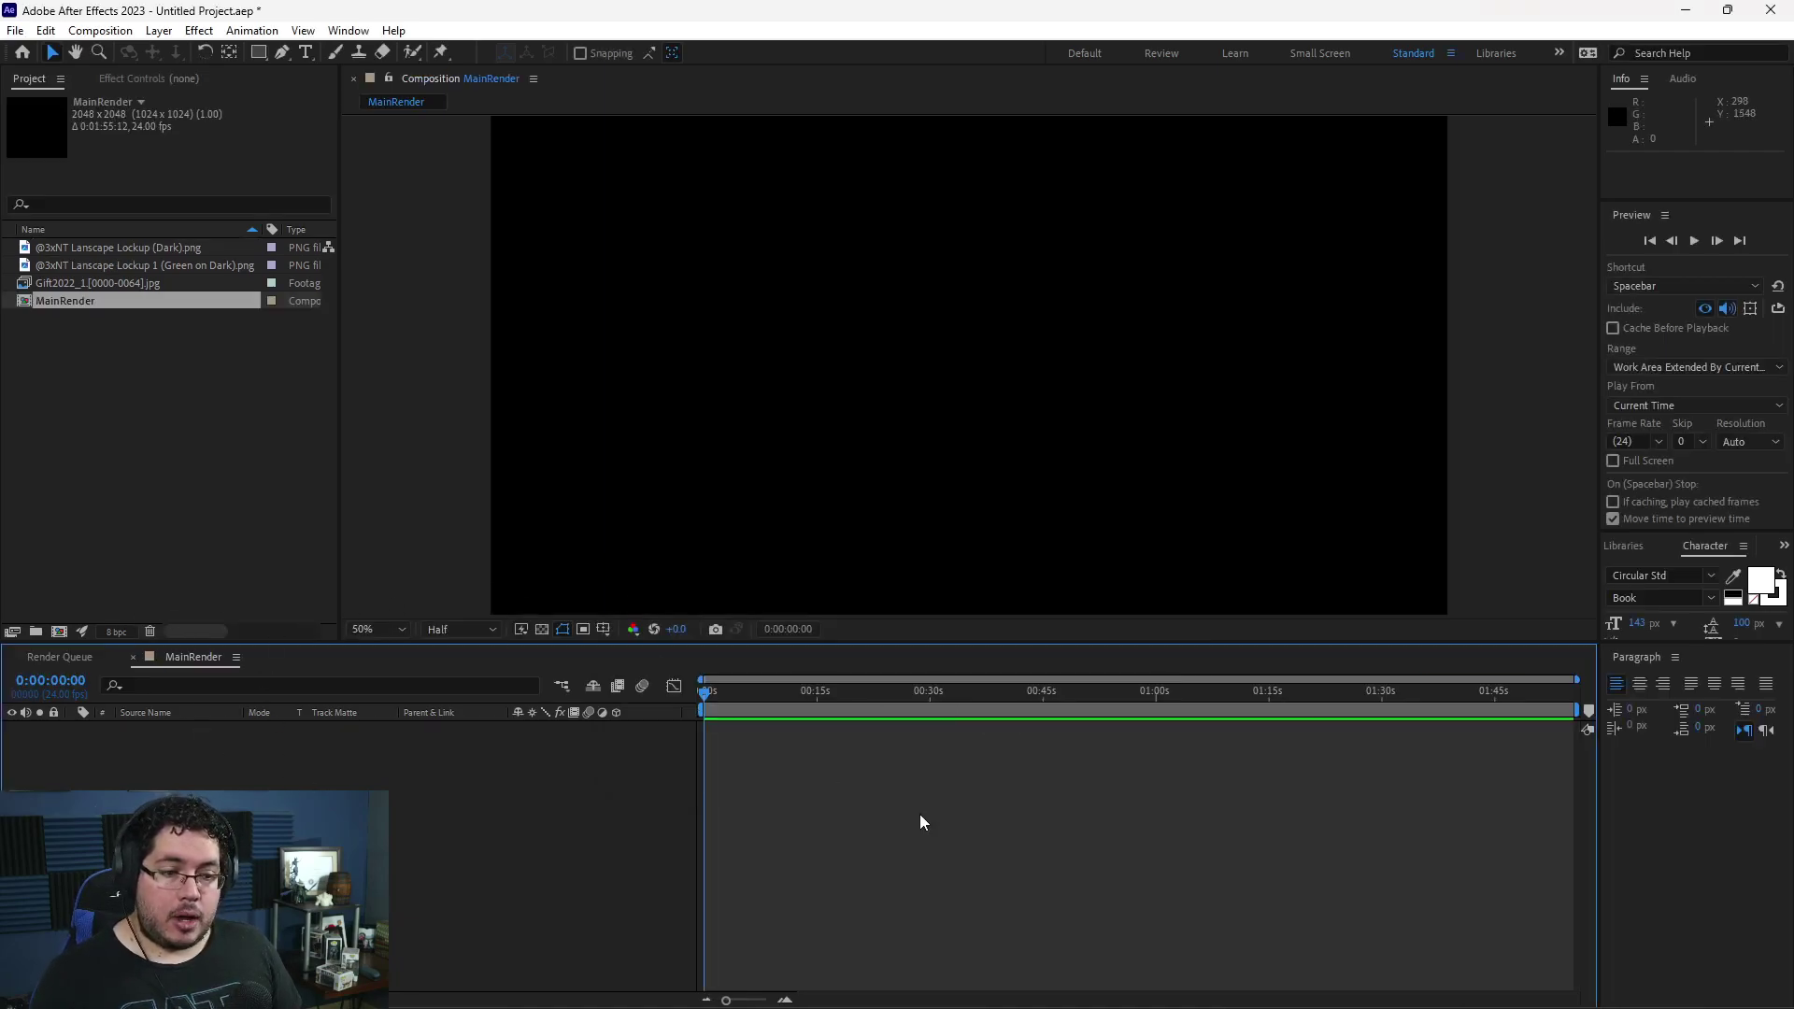
# - Change MainRender's duration to 0:00:05:00 in Composition Settings
pyautogui.hotkey('ctrl', 'k')
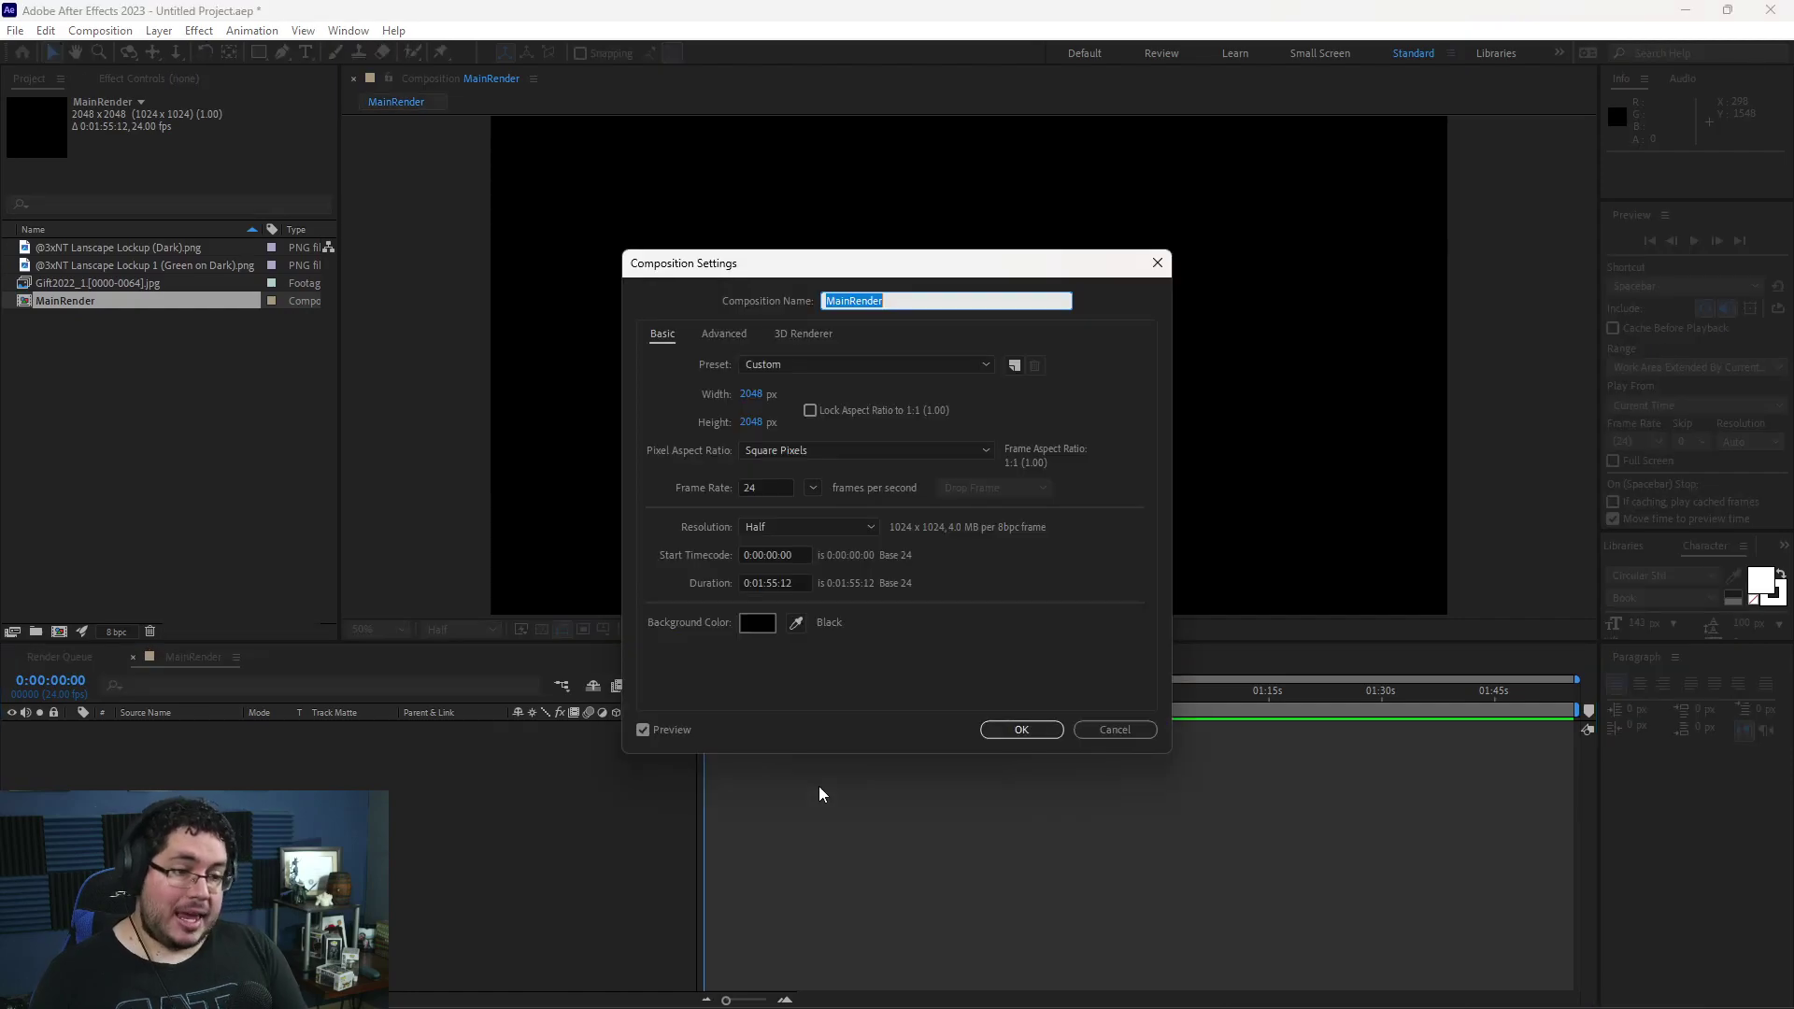
pyautogui.click(758, 581)
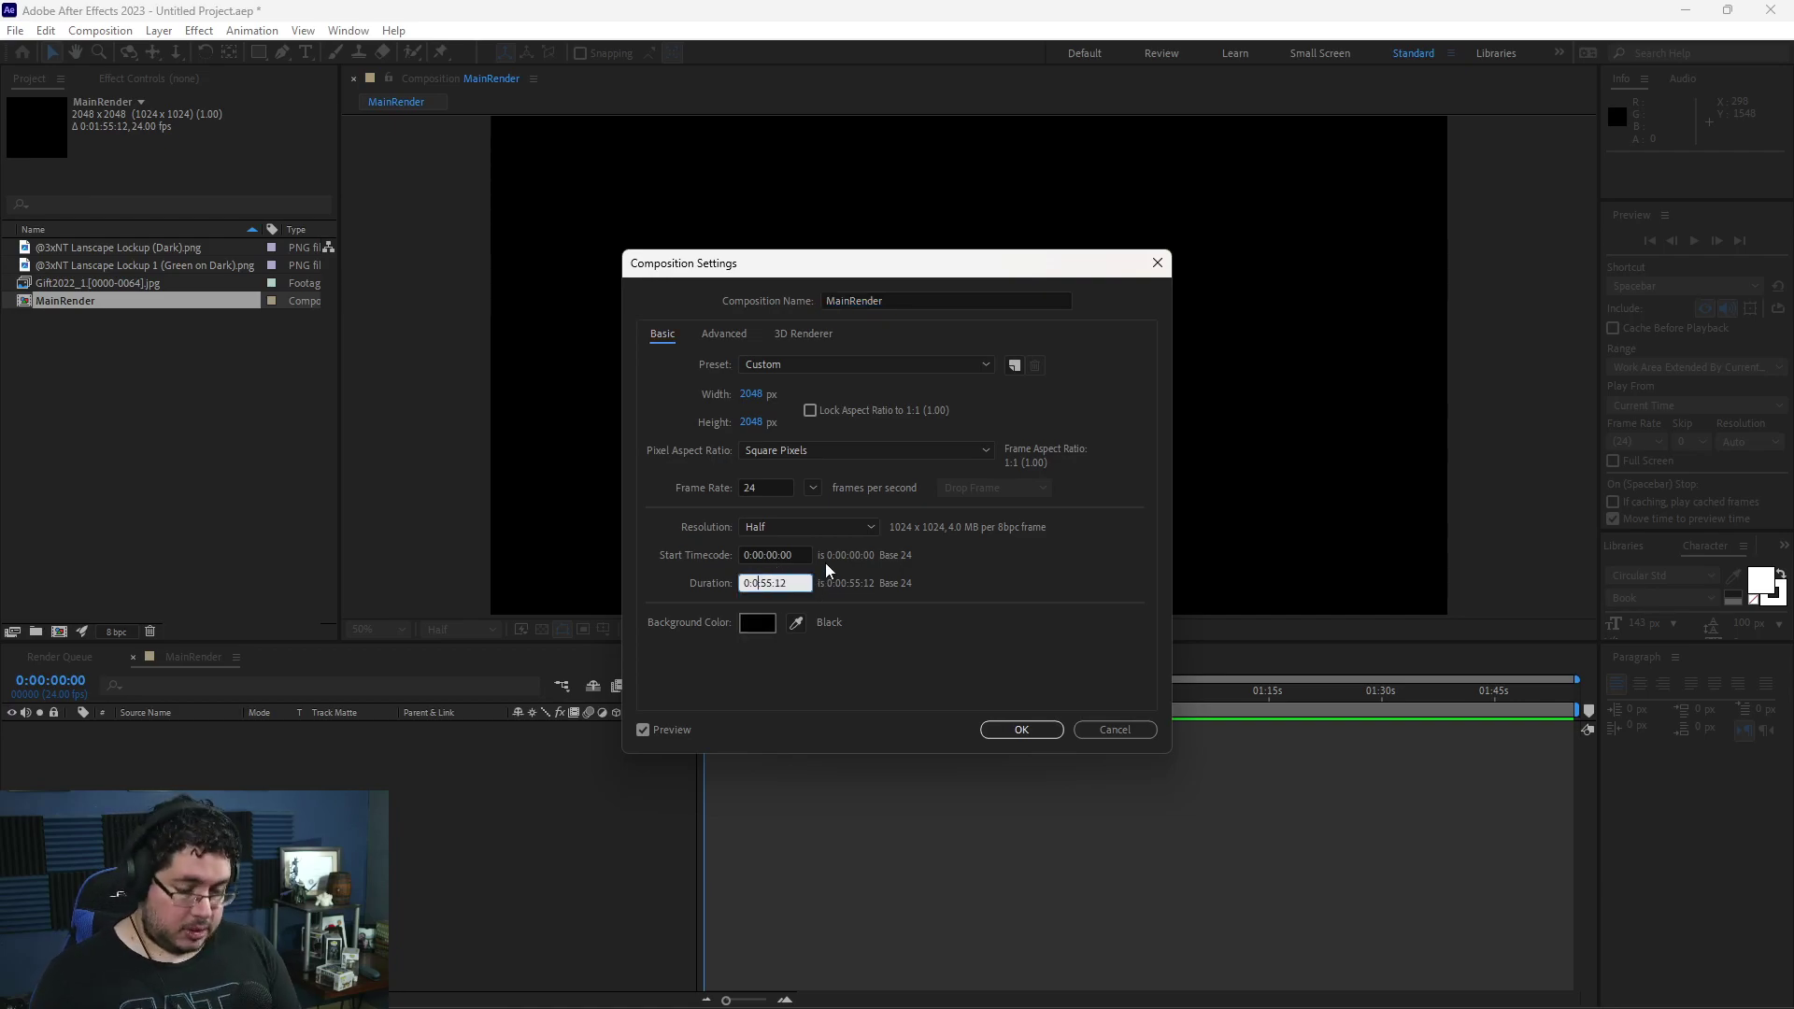
pyautogui.click(790, 581)
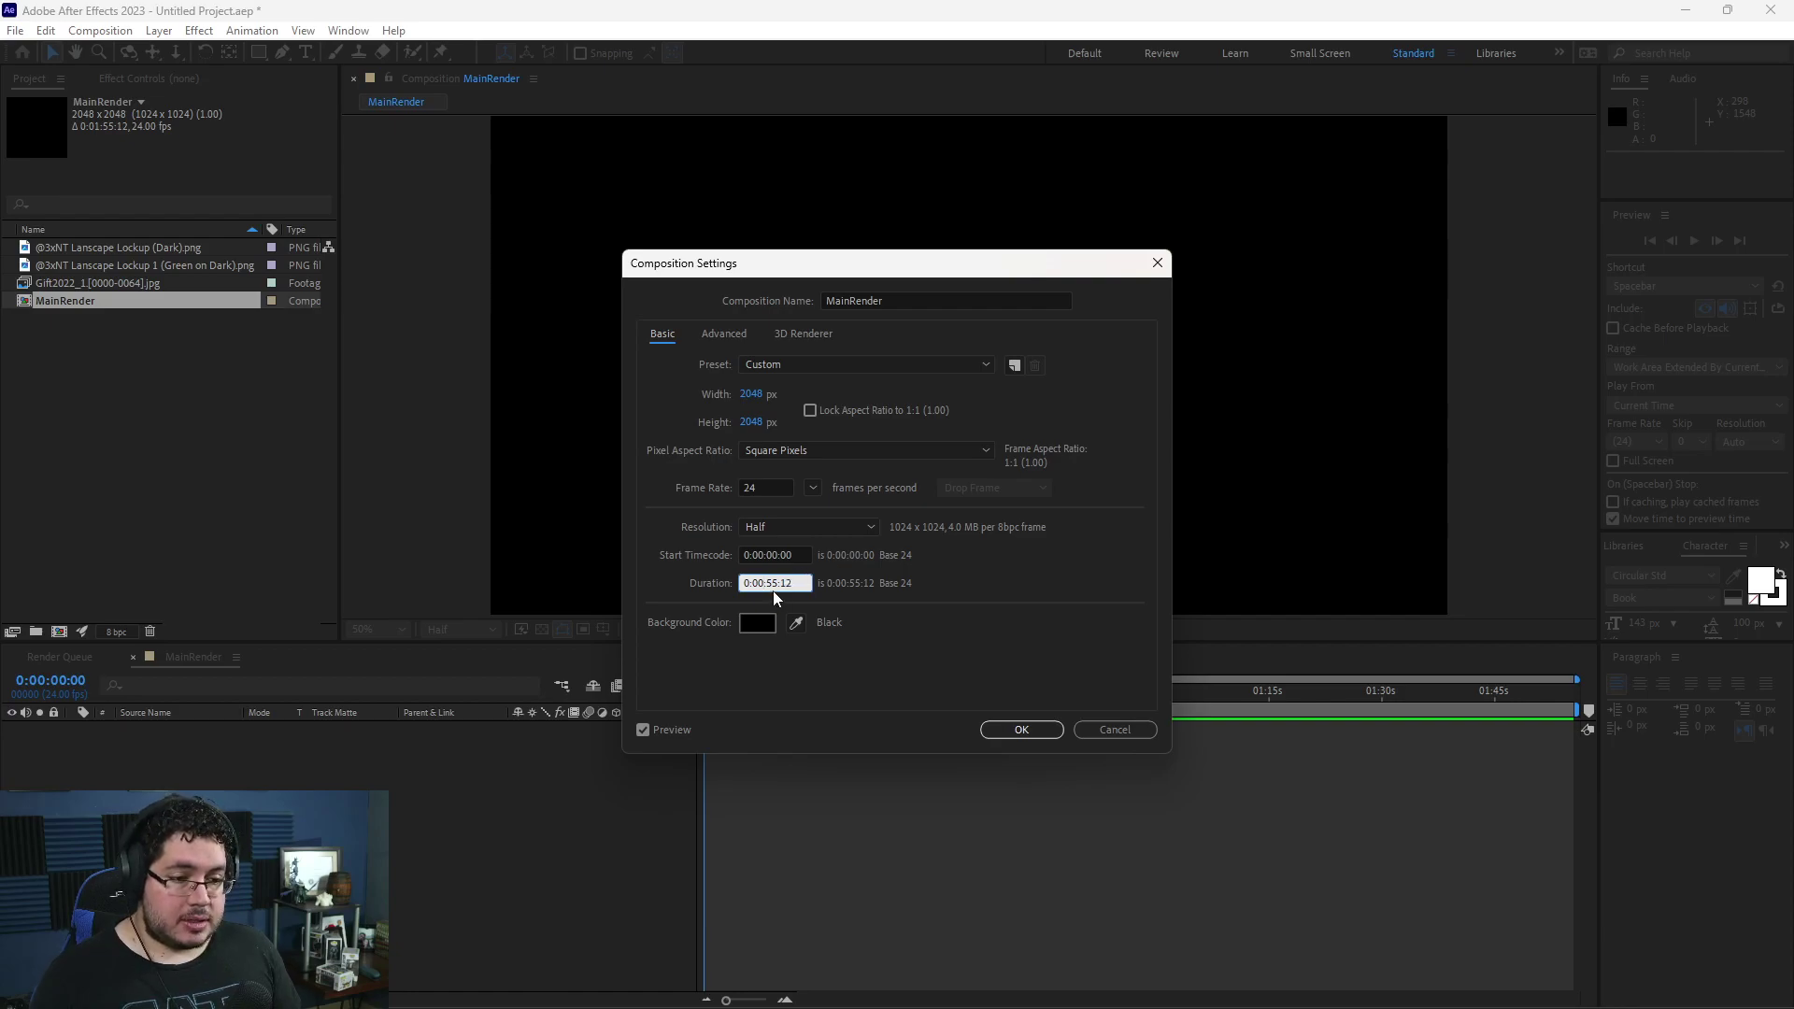
pyautogui.click(772, 583)
pyautogui.press('BackSpace')
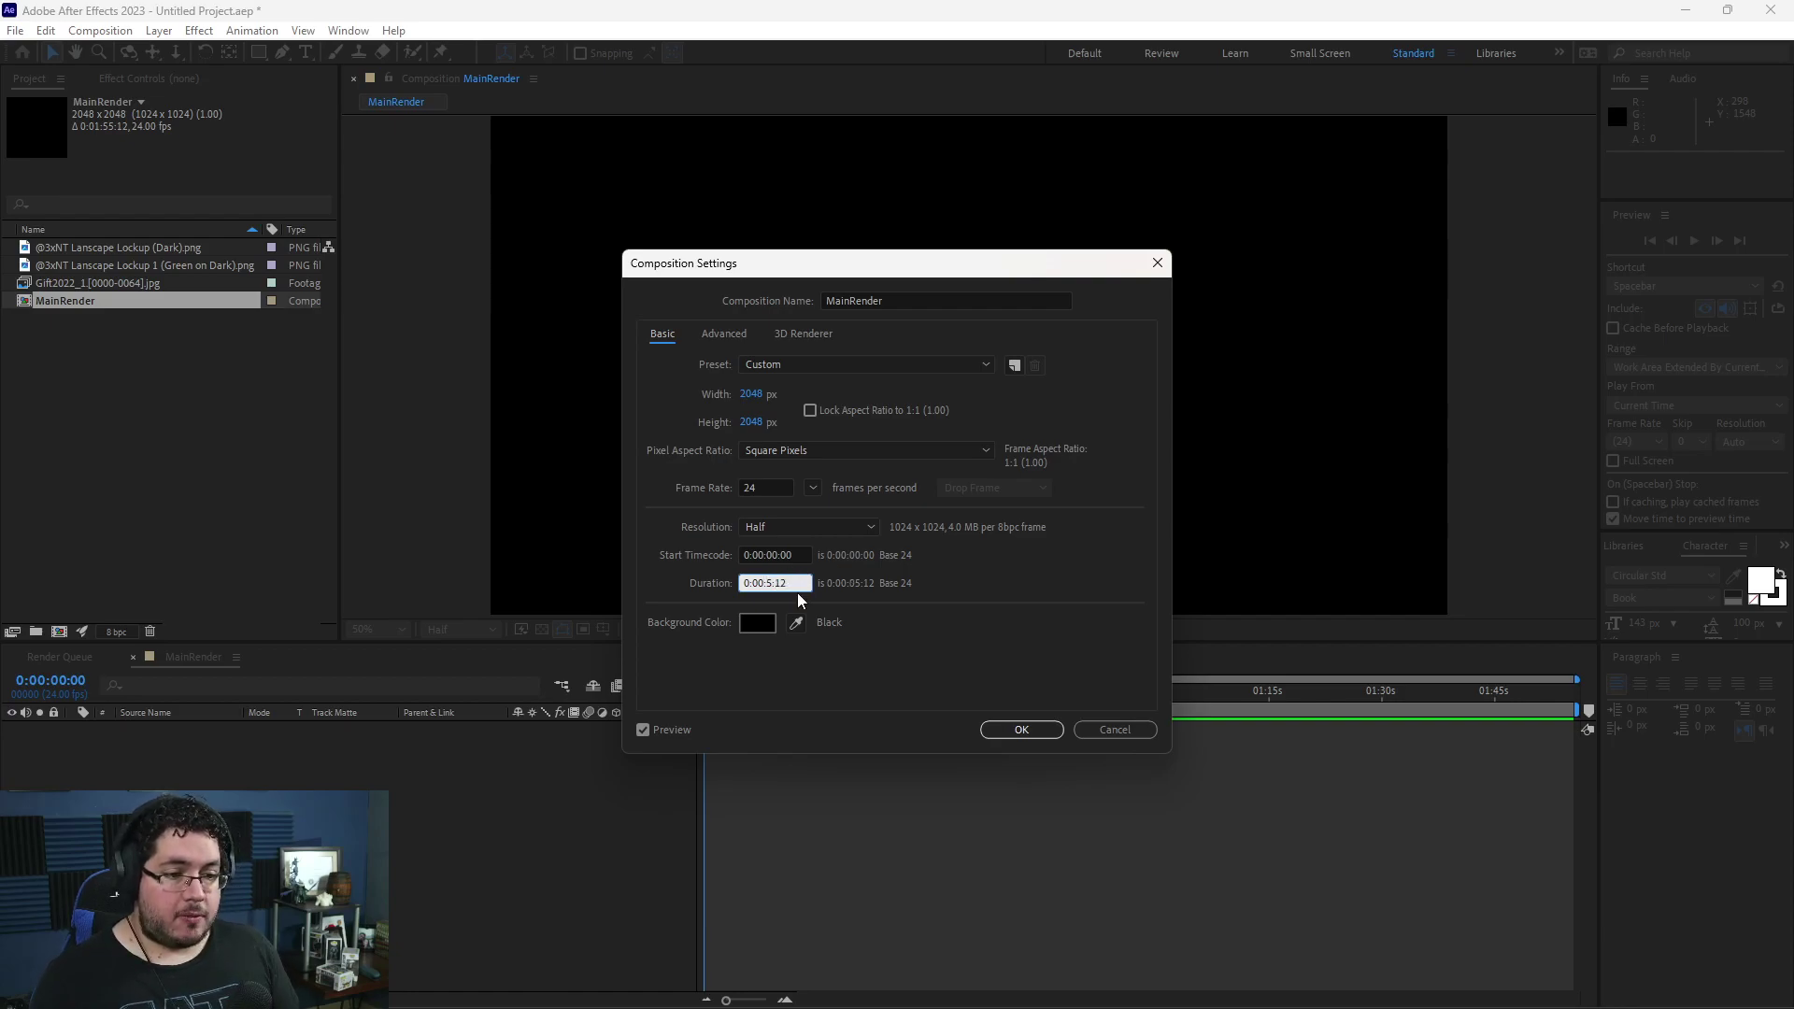
pyautogui.press('BackSpace')
pyautogui.press('BackSpace')
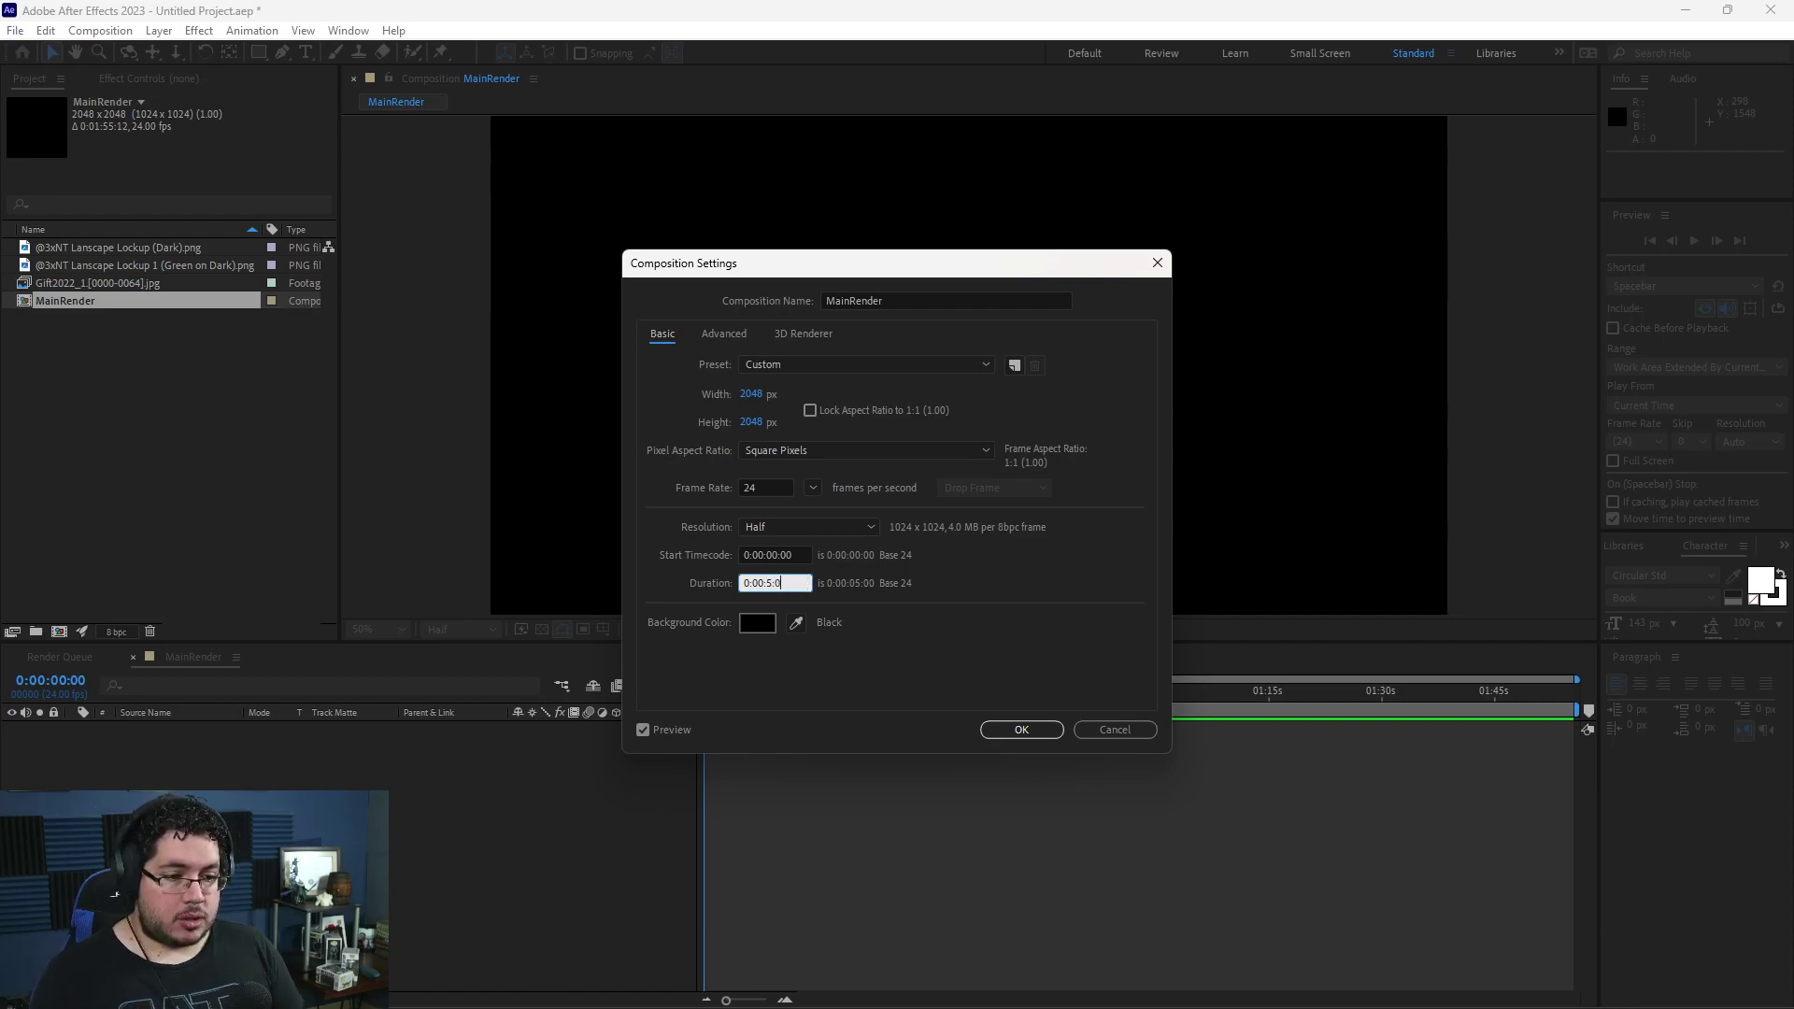
pyautogui.click(1022, 728)
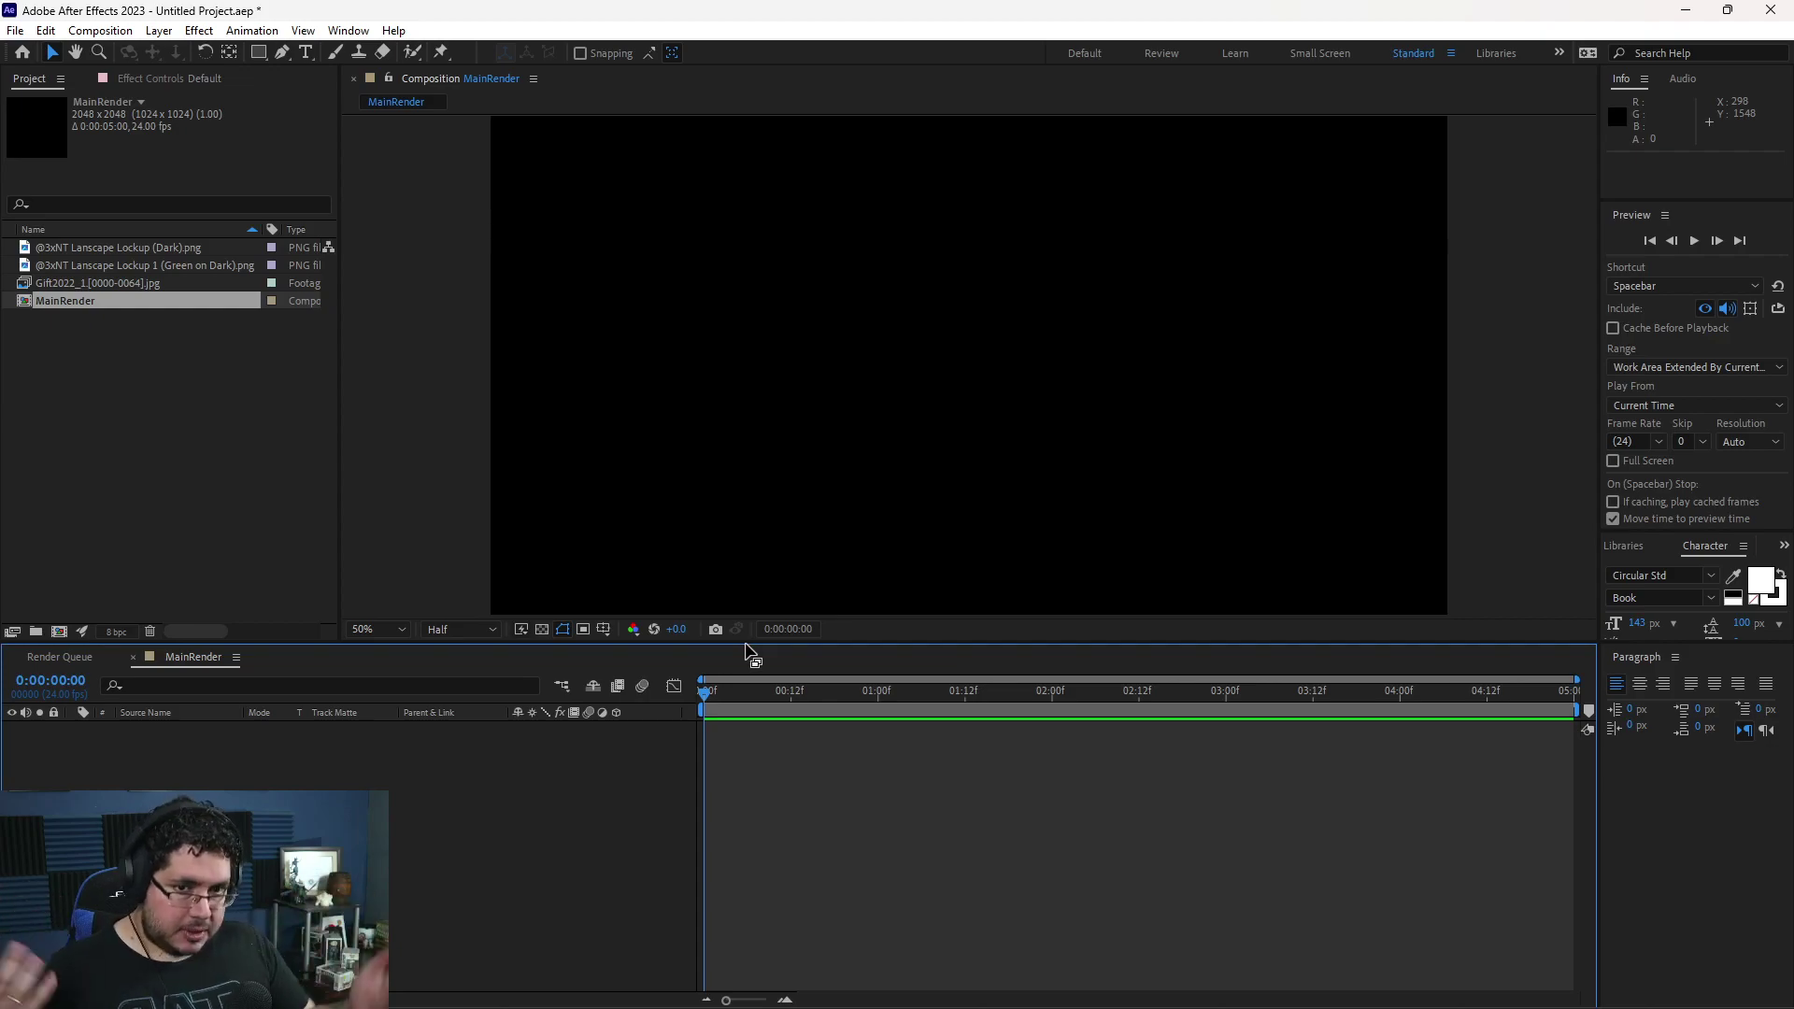
# - Place the Gift2022_1 sequence in the MainRender timeline and scrub to preview the gift box
pyautogui.click(112, 364)
pyautogui.click(88, 285)
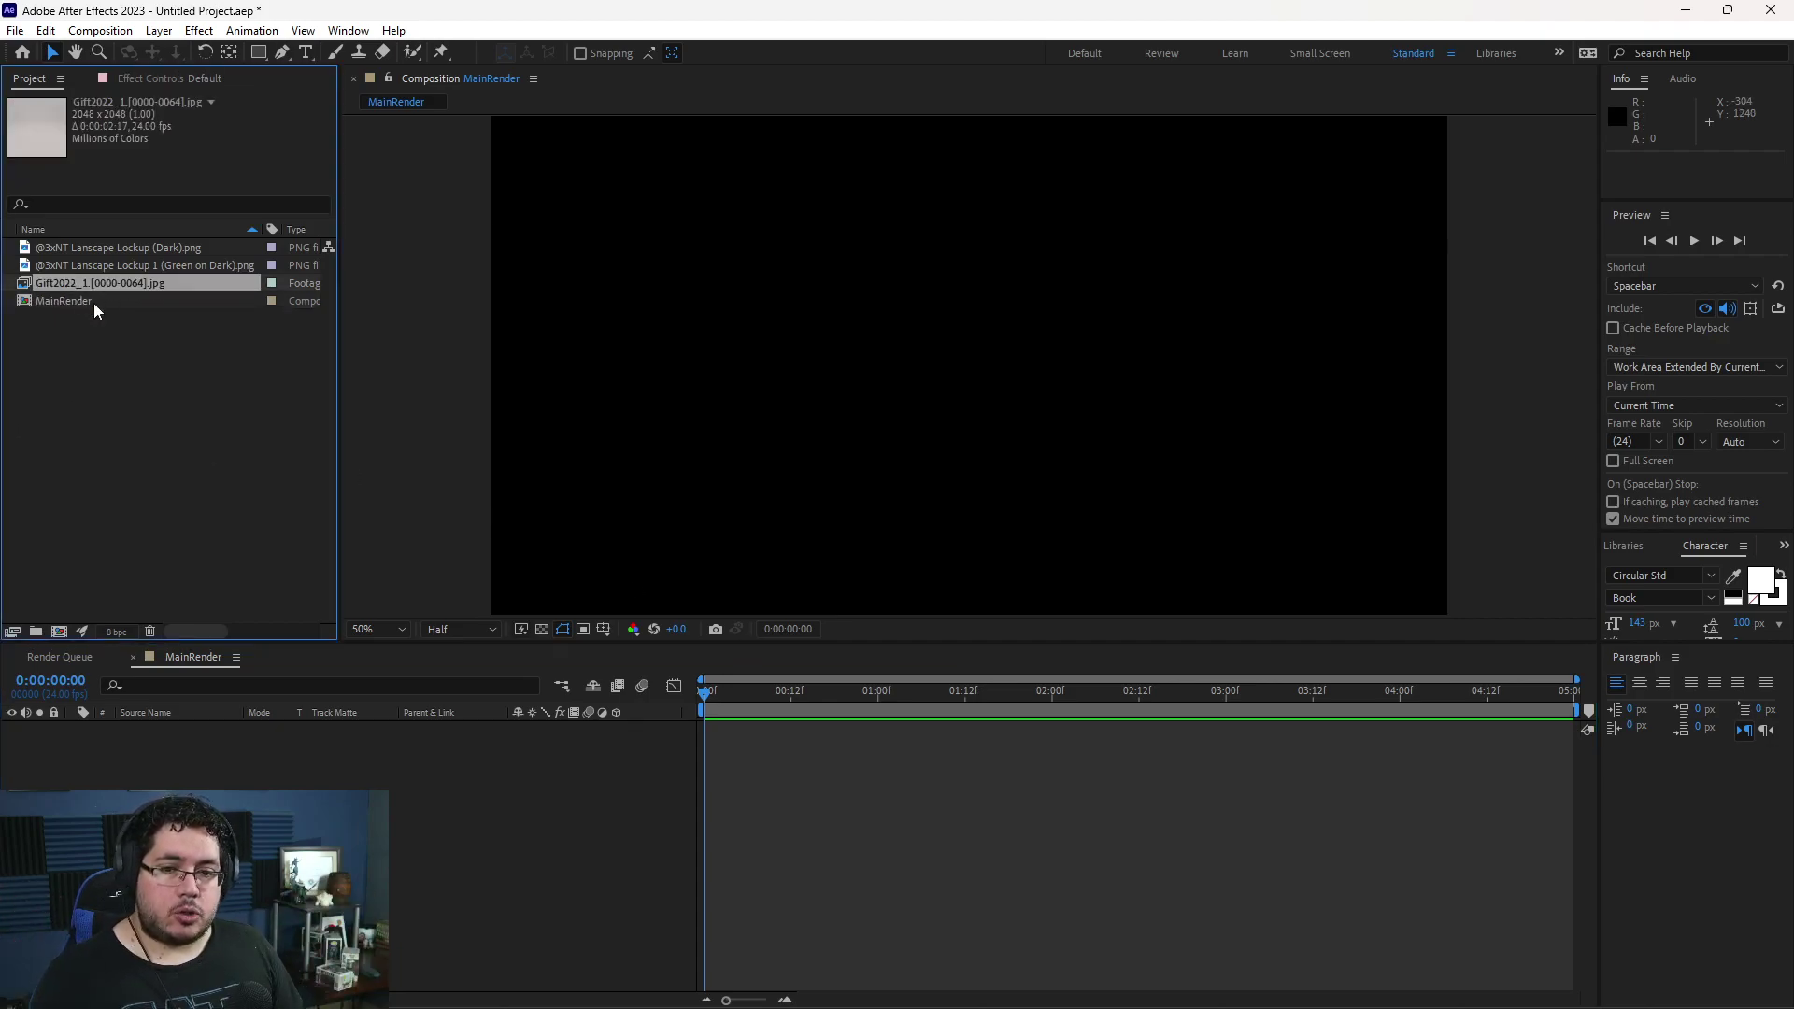
pyautogui.moveTo(59, 283); pyautogui.dragTo(232, 775)
pyautogui.scroll(-4, 849, 411)
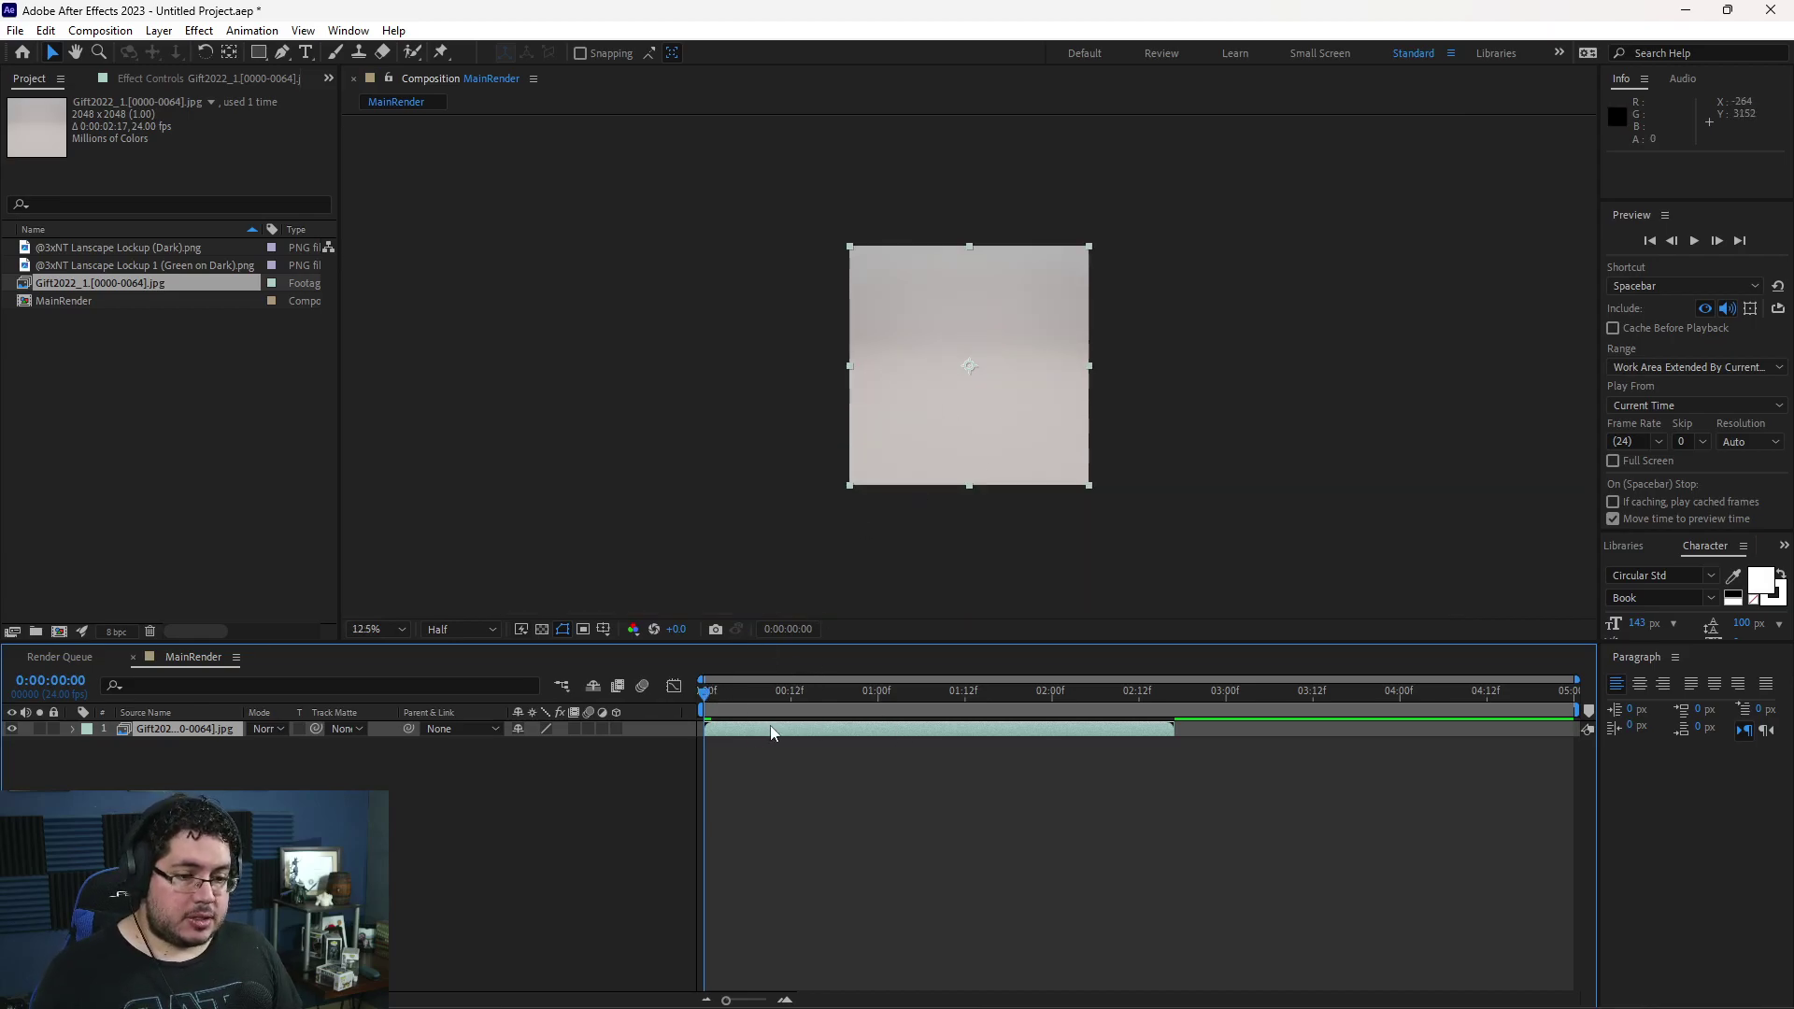
pyautogui.moveTo(706, 706); pyautogui.dragTo(612, 811)
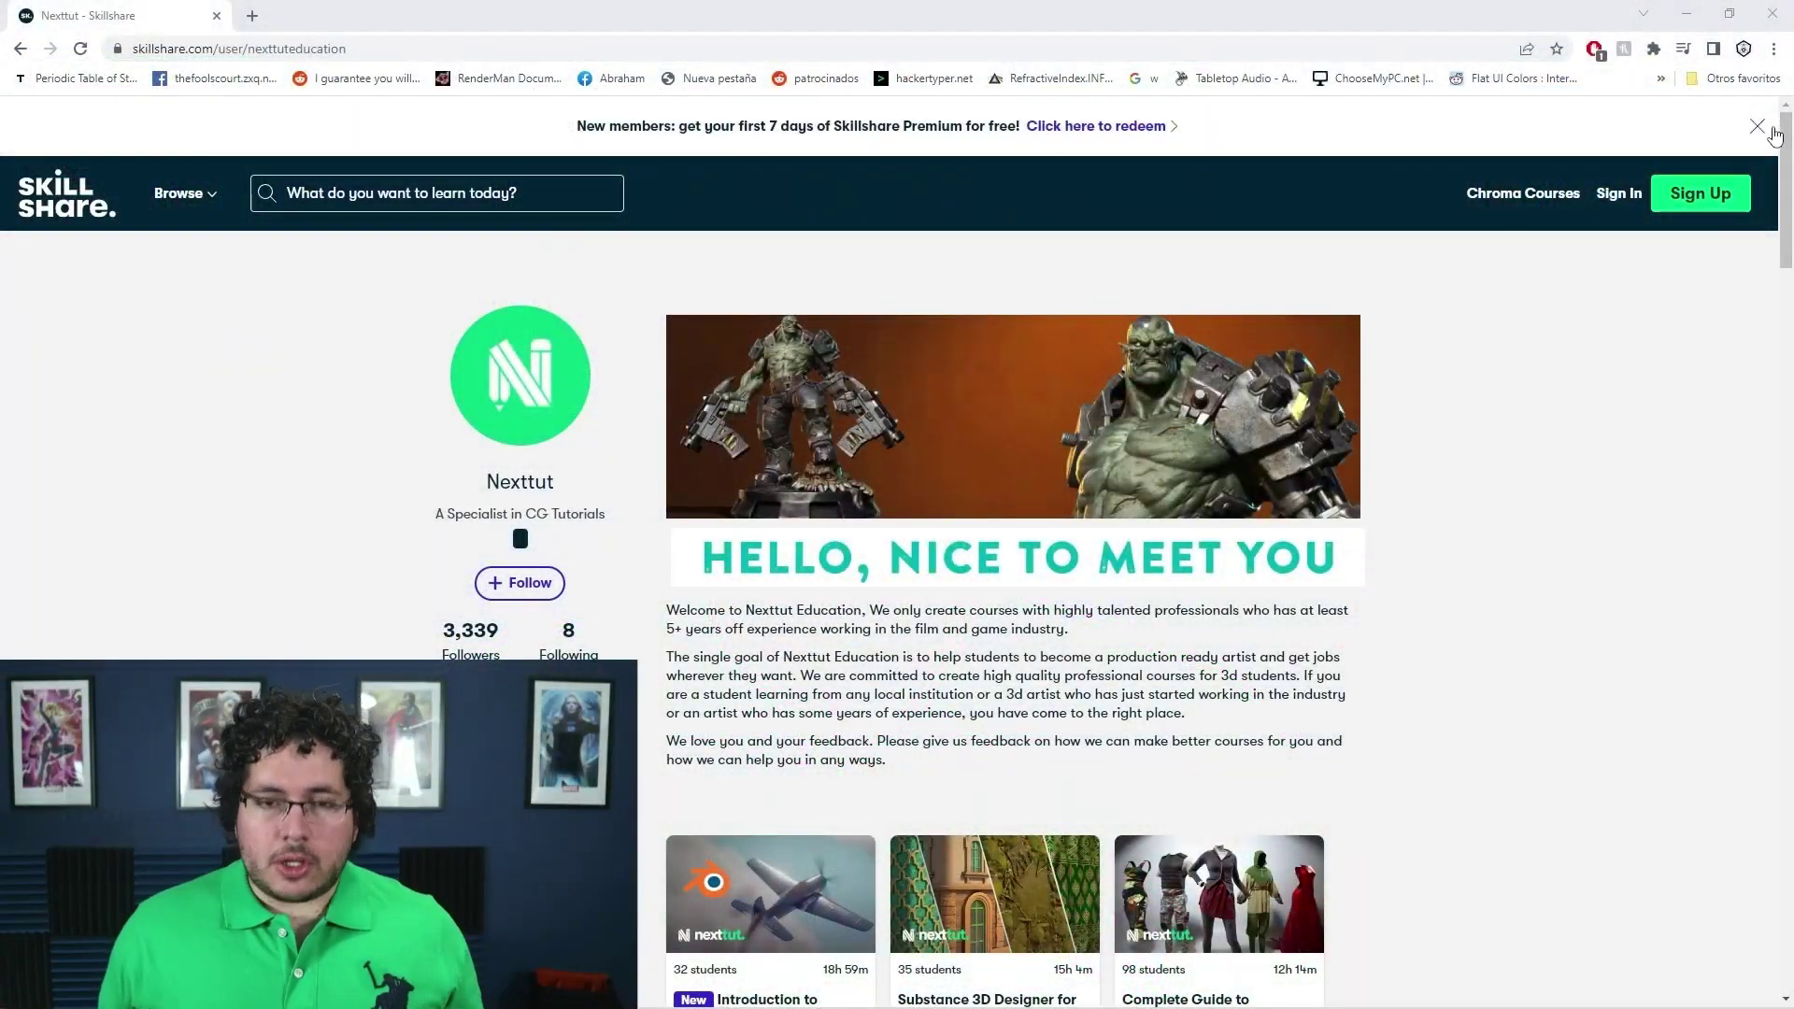
# - Close the Premium offer banner and scroll through Nexttut's course cards
pyautogui.click(1757, 125)
pyautogui.scroll(-2, 1121, 561)
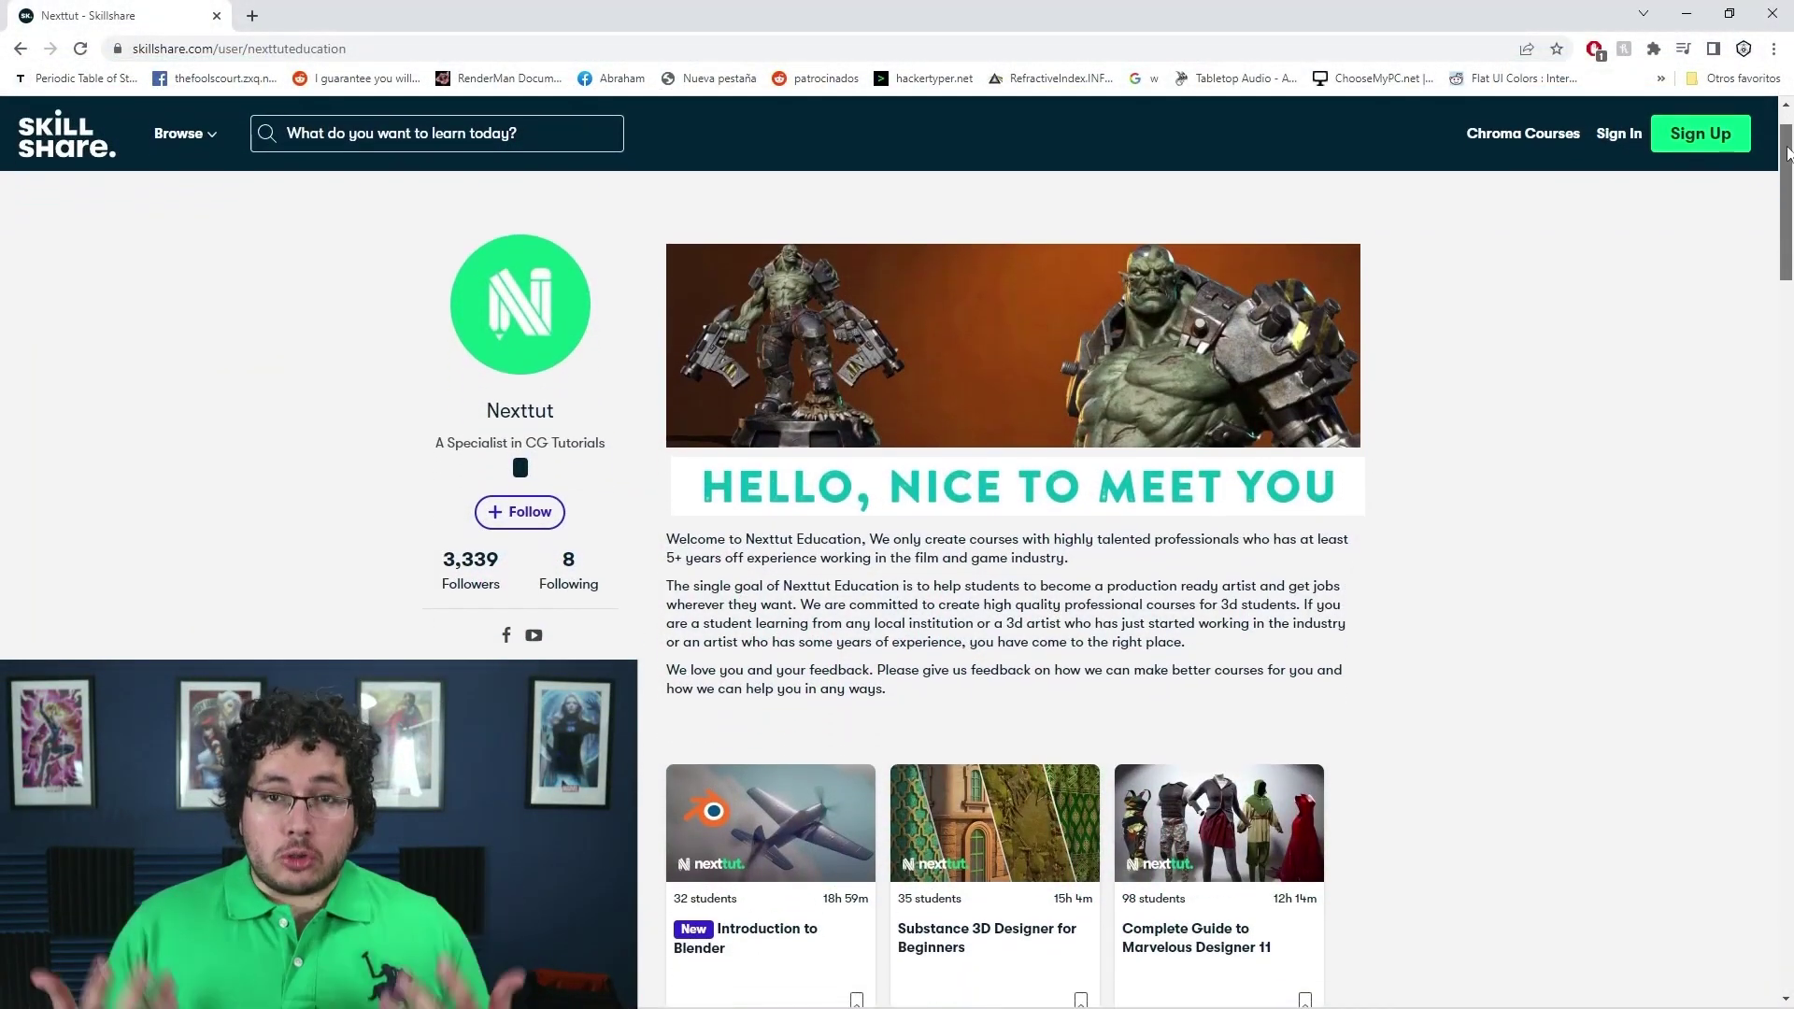
pyautogui.scroll(-3, 995, 561)
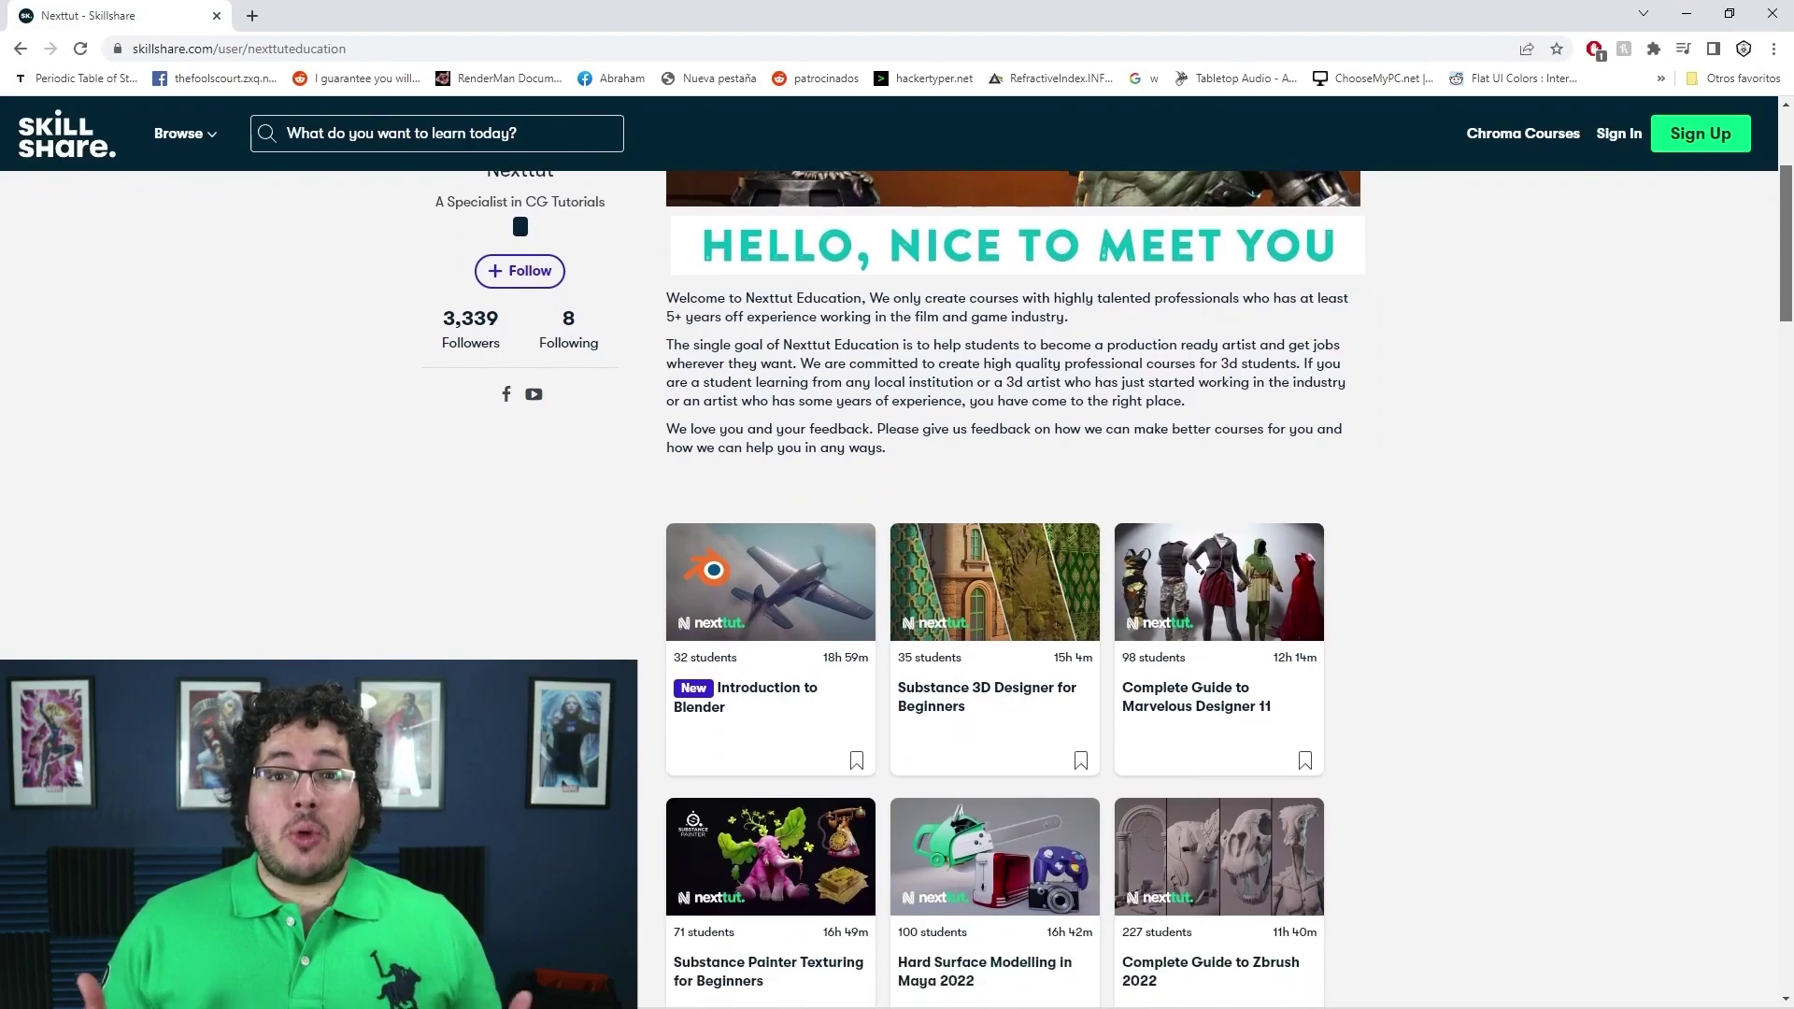
pyautogui.scroll(-1, 995, 561)
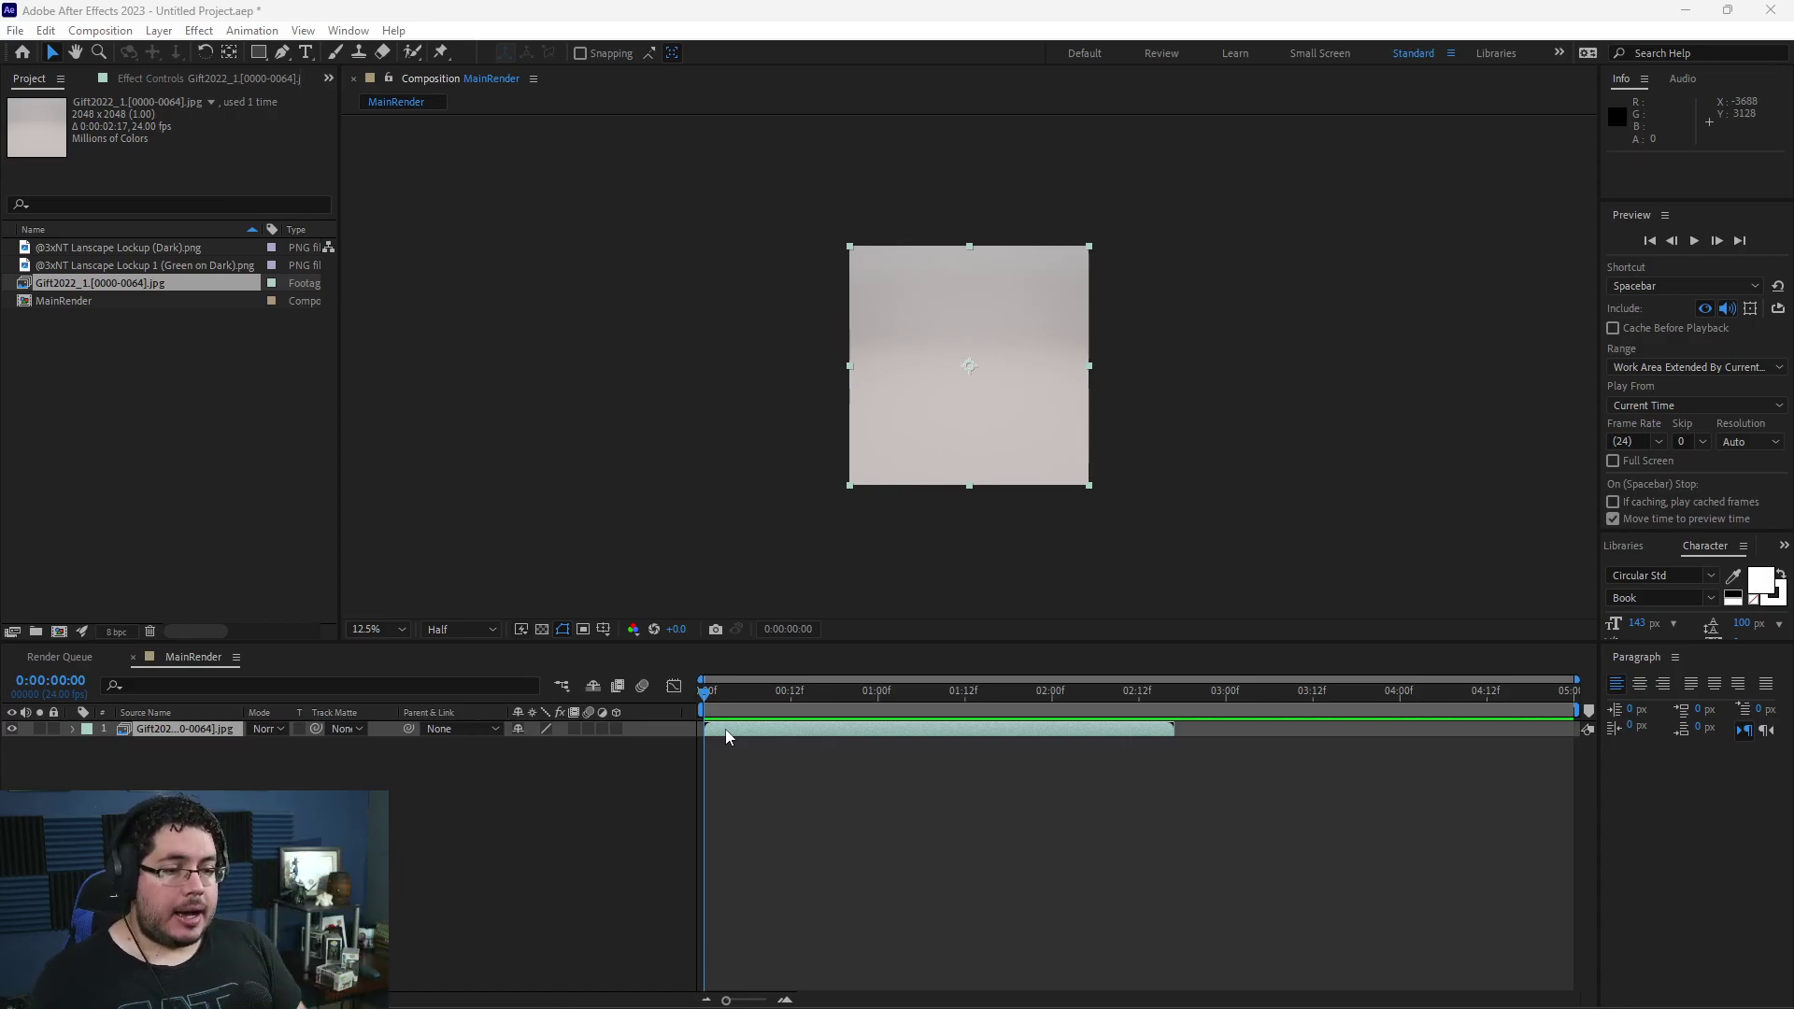
# - Add a full-frame white (FFFFFF) solid, White Solid 1, above the gift layer
pyautogui.rightClick(617, 821)
pyautogui.click(376, 787)
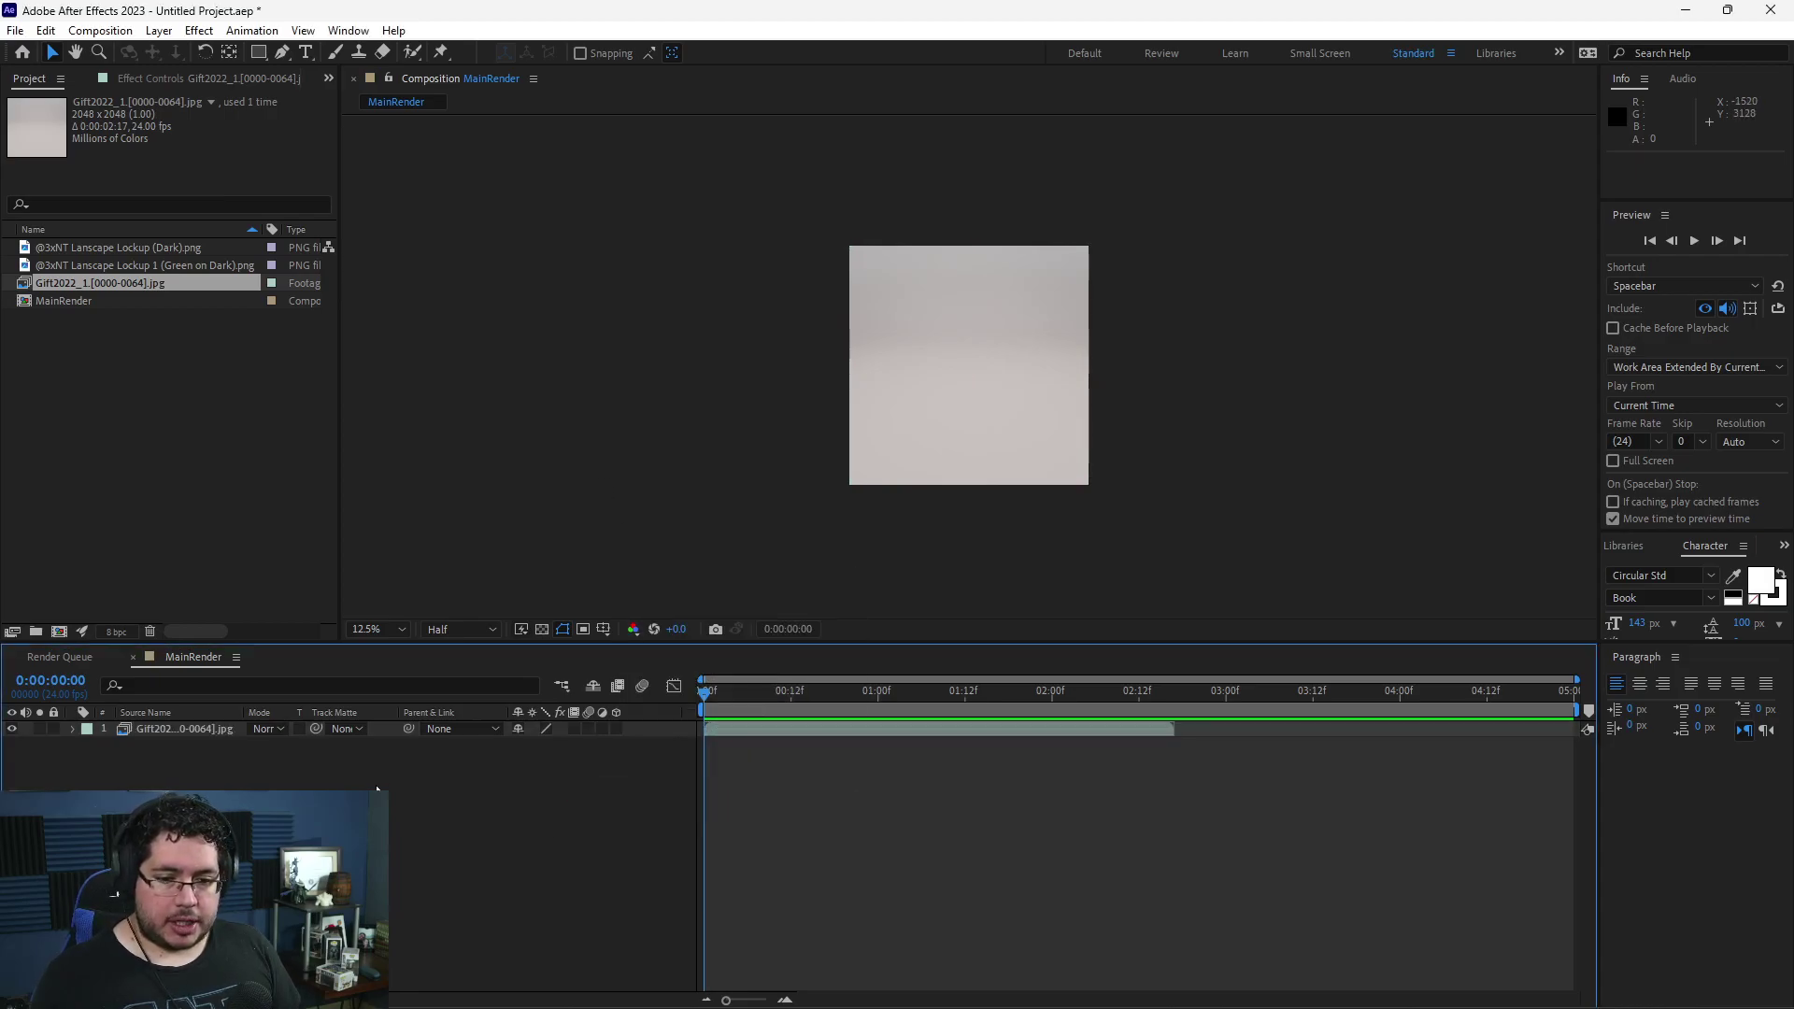
pyautogui.rightClick(458, 798)
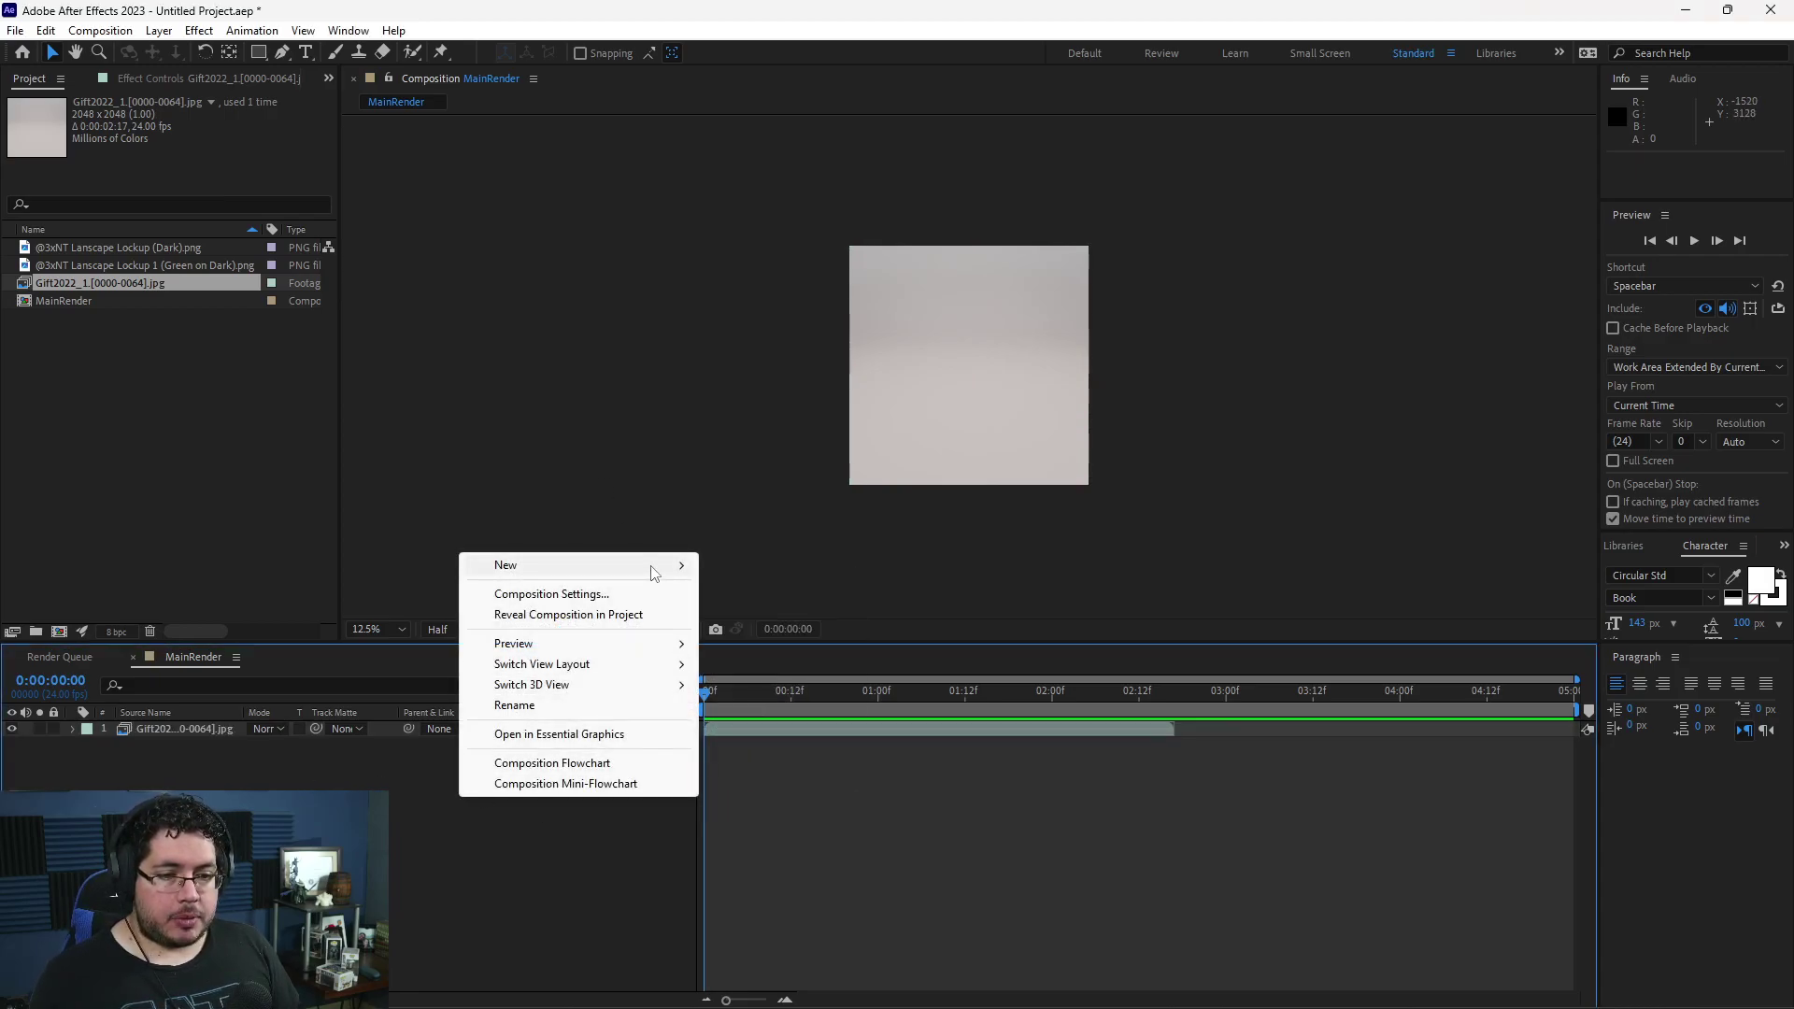
pyautogui.moveTo(652, 572)
pyautogui.rightClick(547, 861)
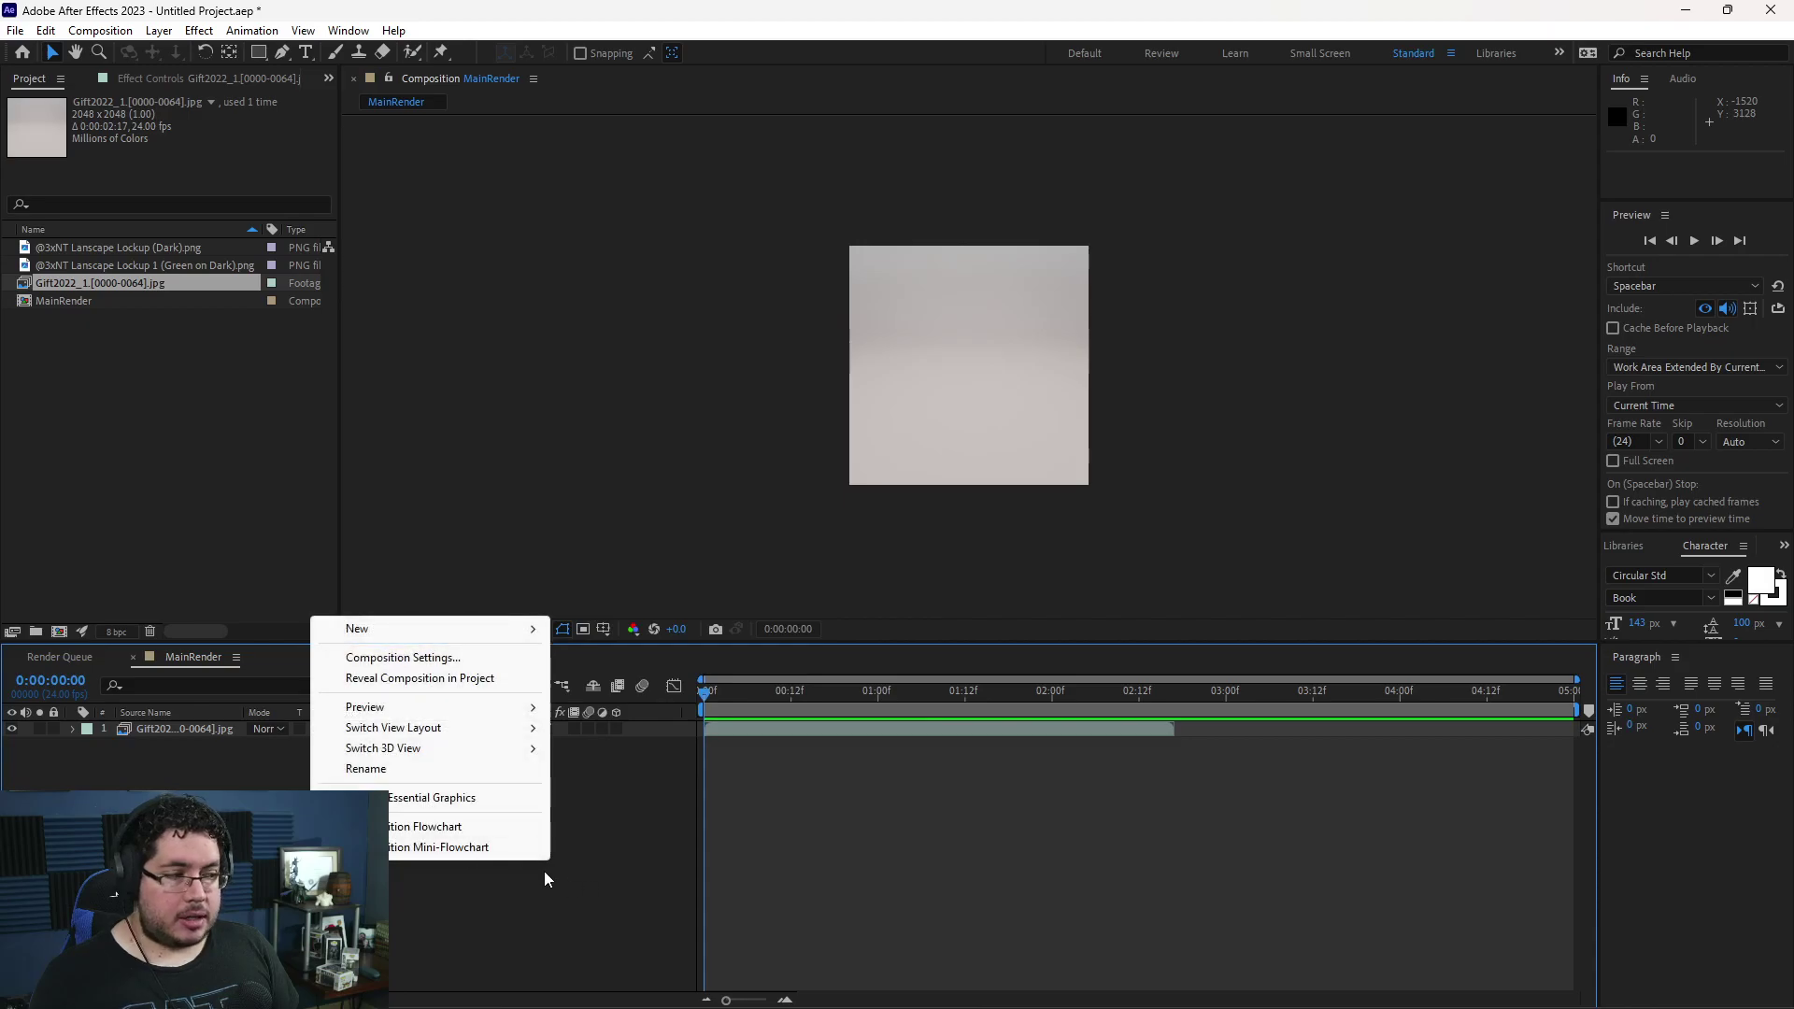
pyautogui.moveTo(439, 629)
pyautogui.click(607, 685)
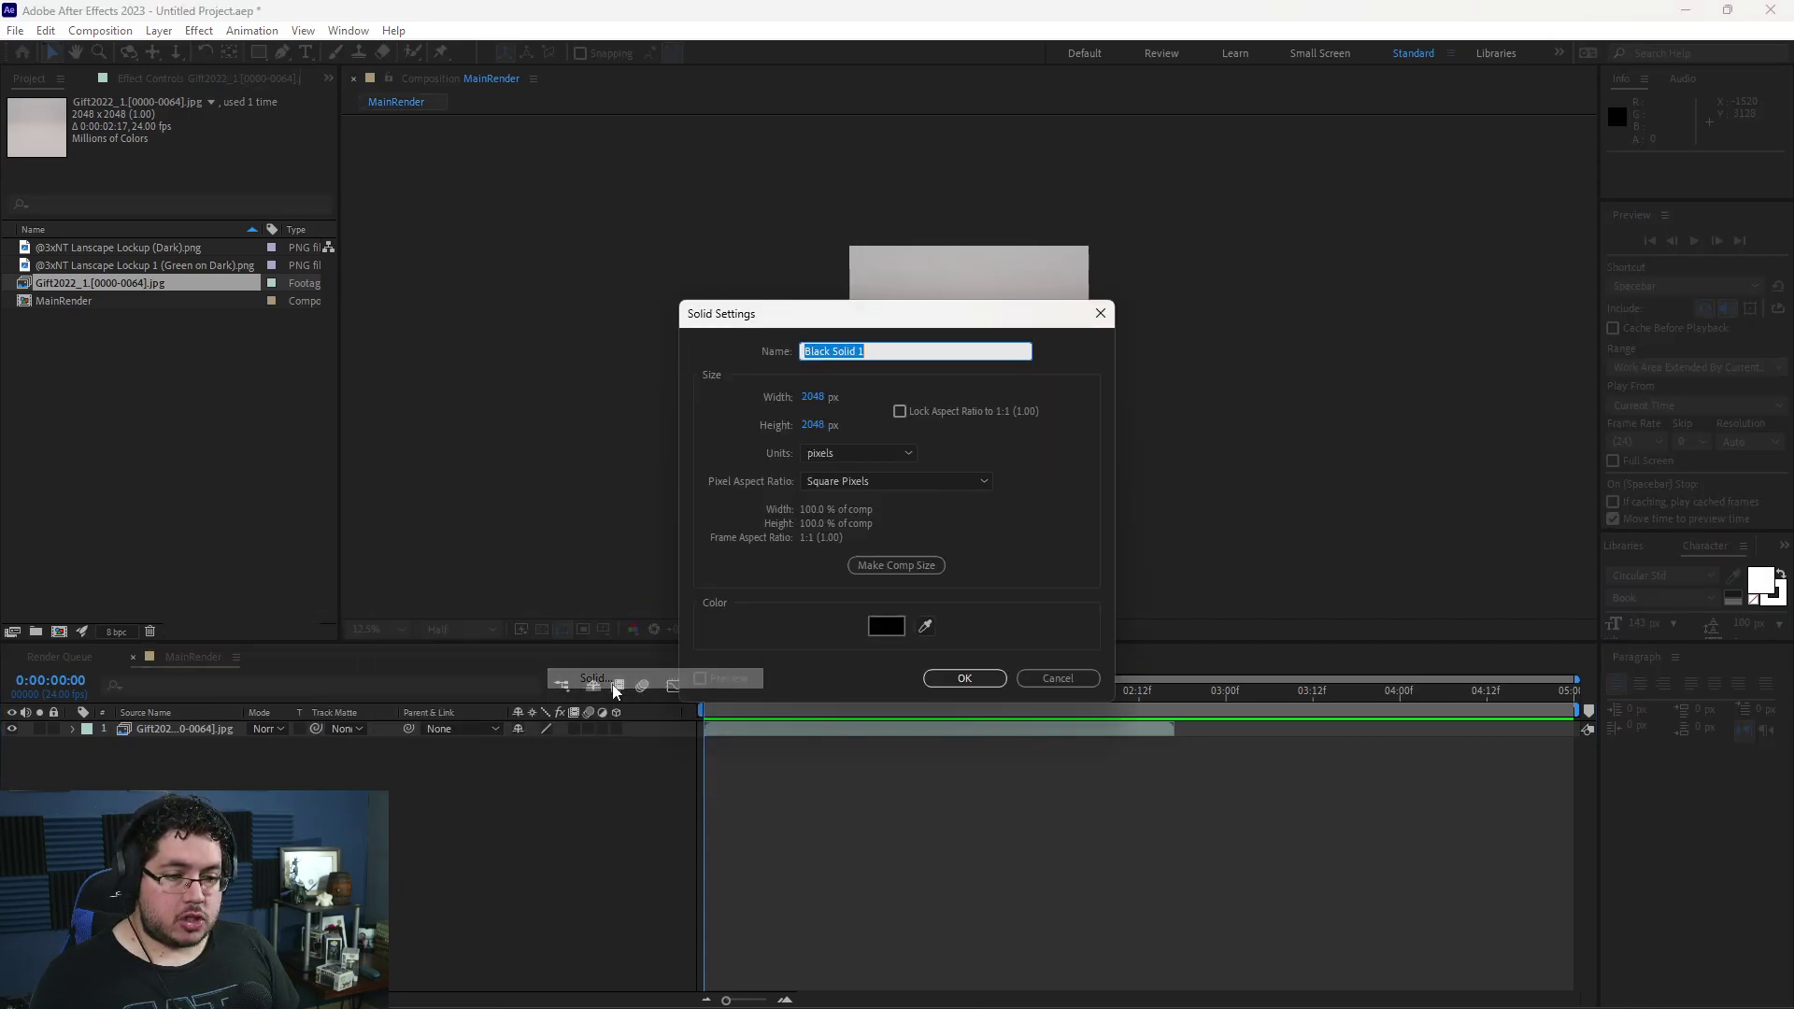
pyautogui.click(886, 626)
pyautogui.click(674, 396)
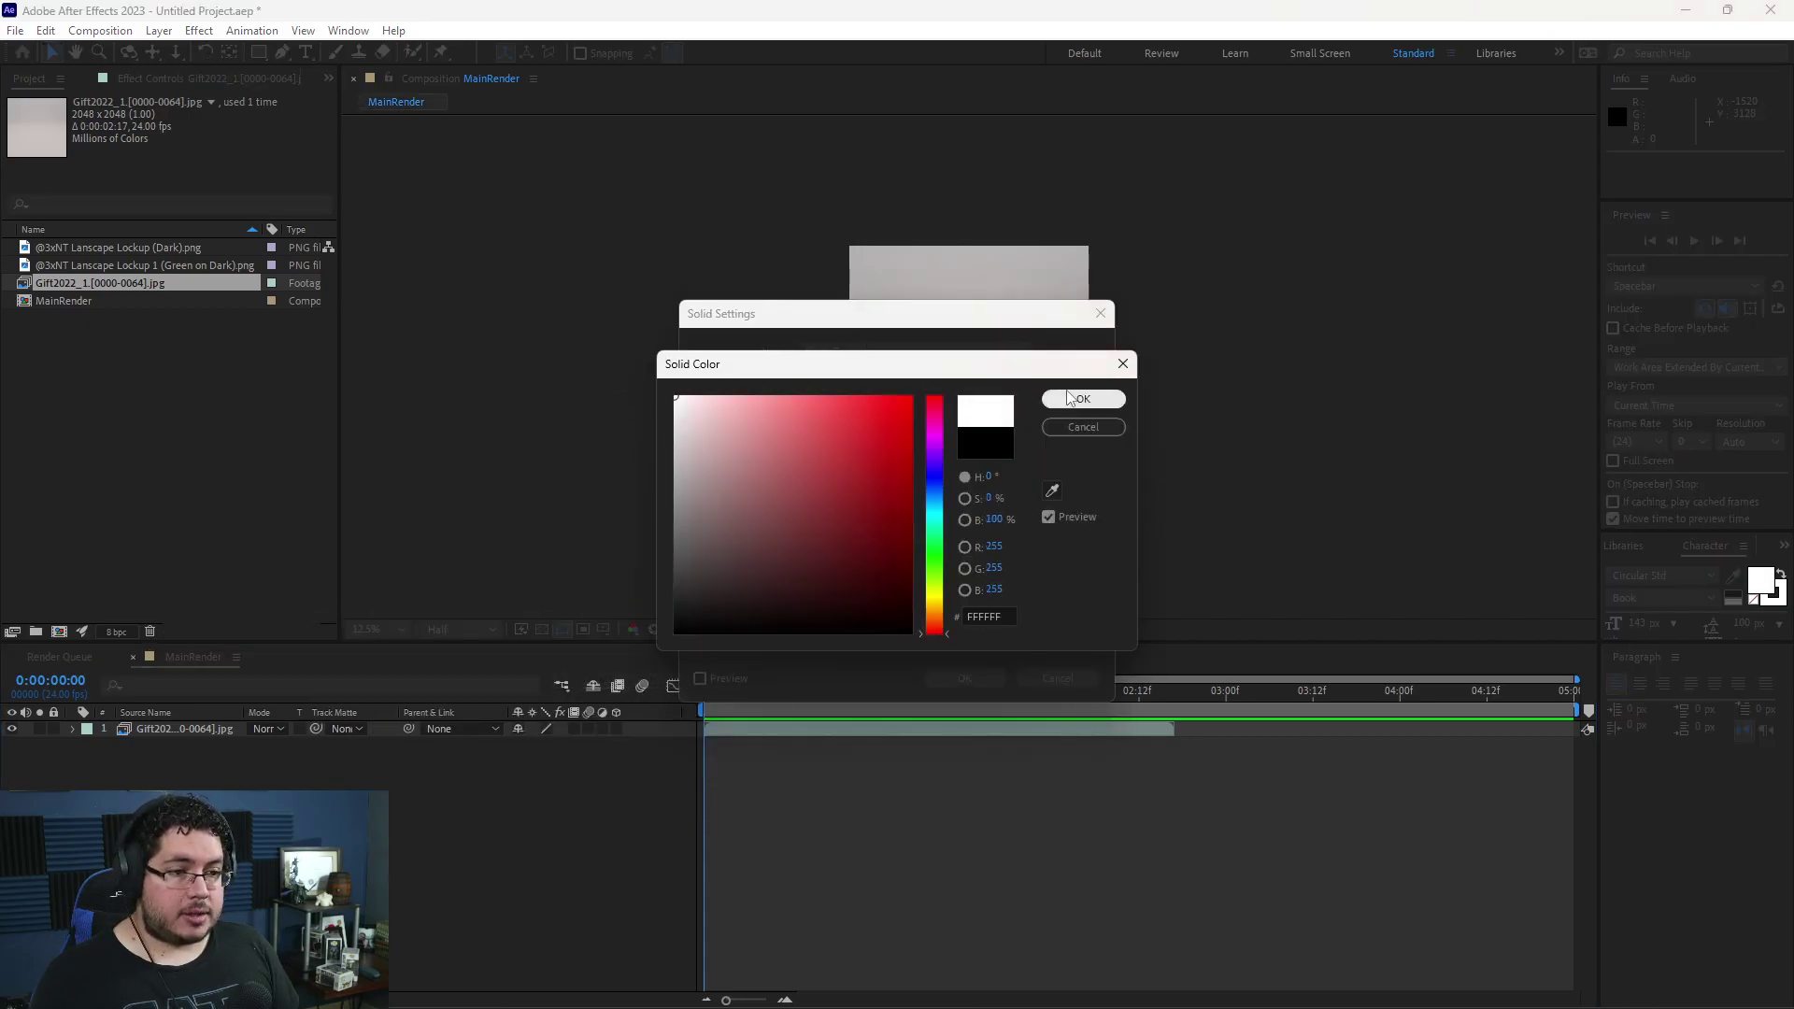
pyautogui.click(1082, 400)
pyautogui.click(966, 679)
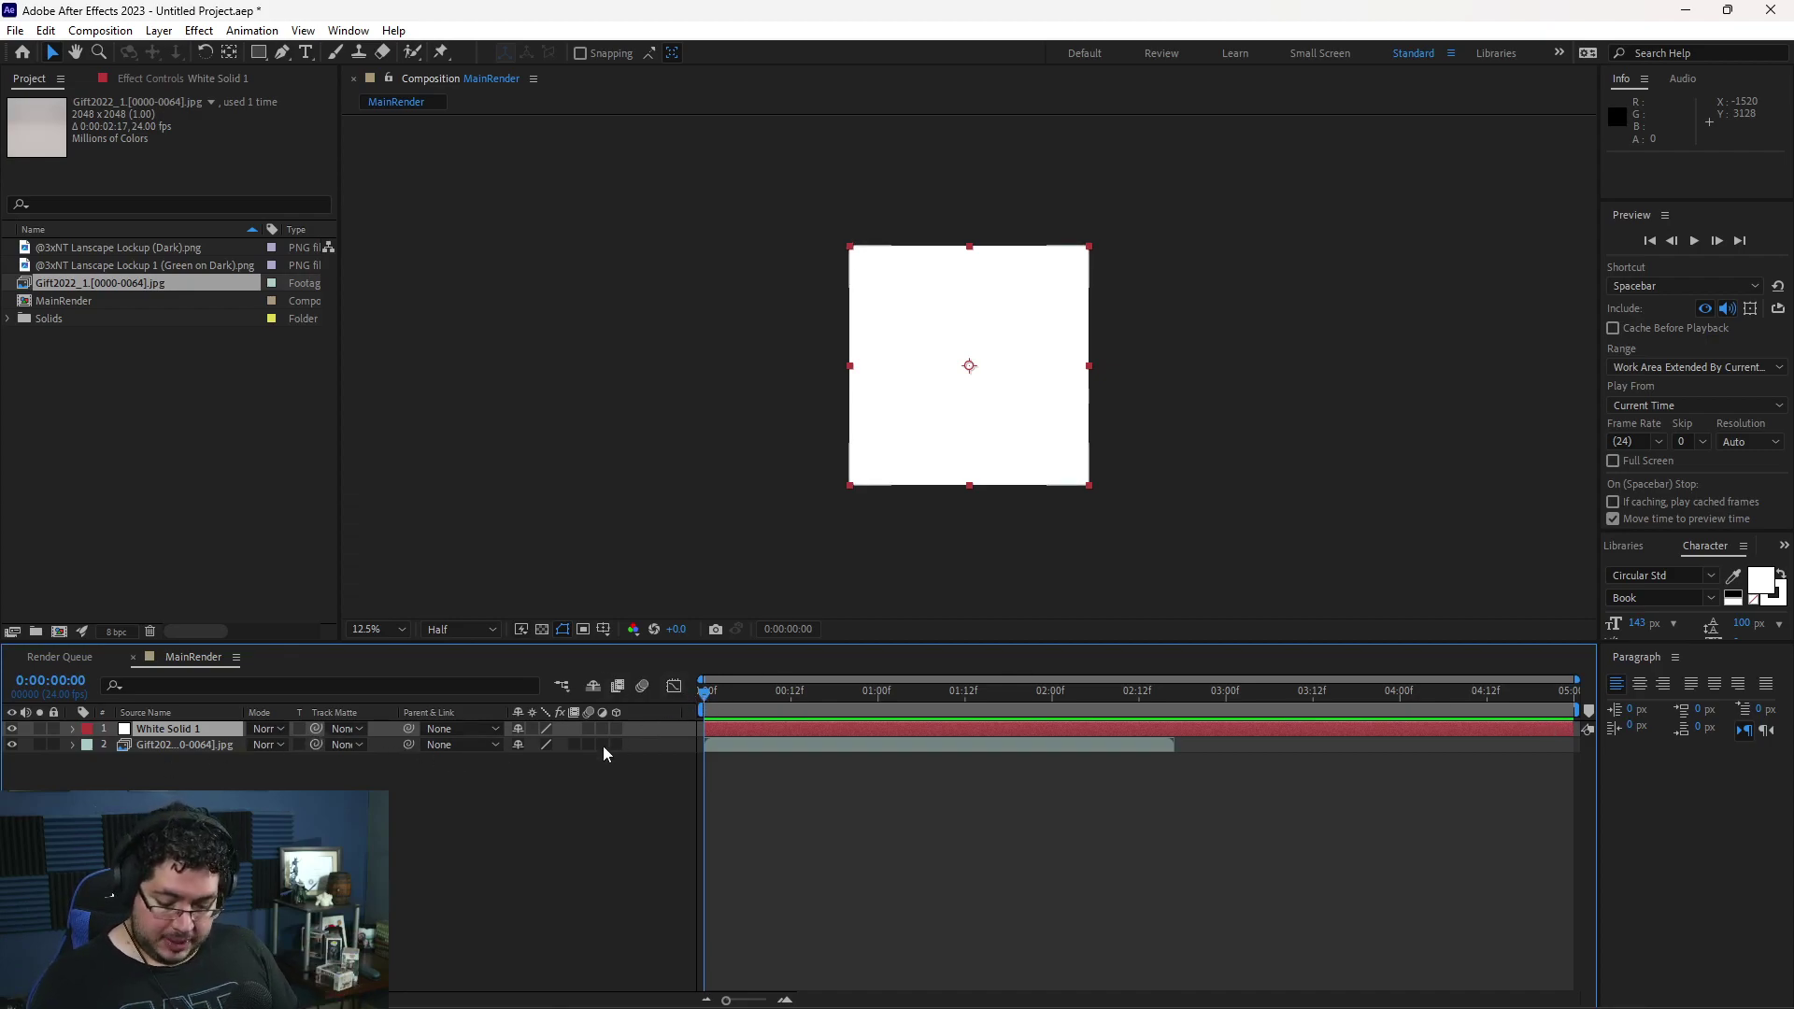
# - Keyframe White Solid 1's Opacity from 100% at frame 0 to 0% at frame 4
pyautogui.press('t')
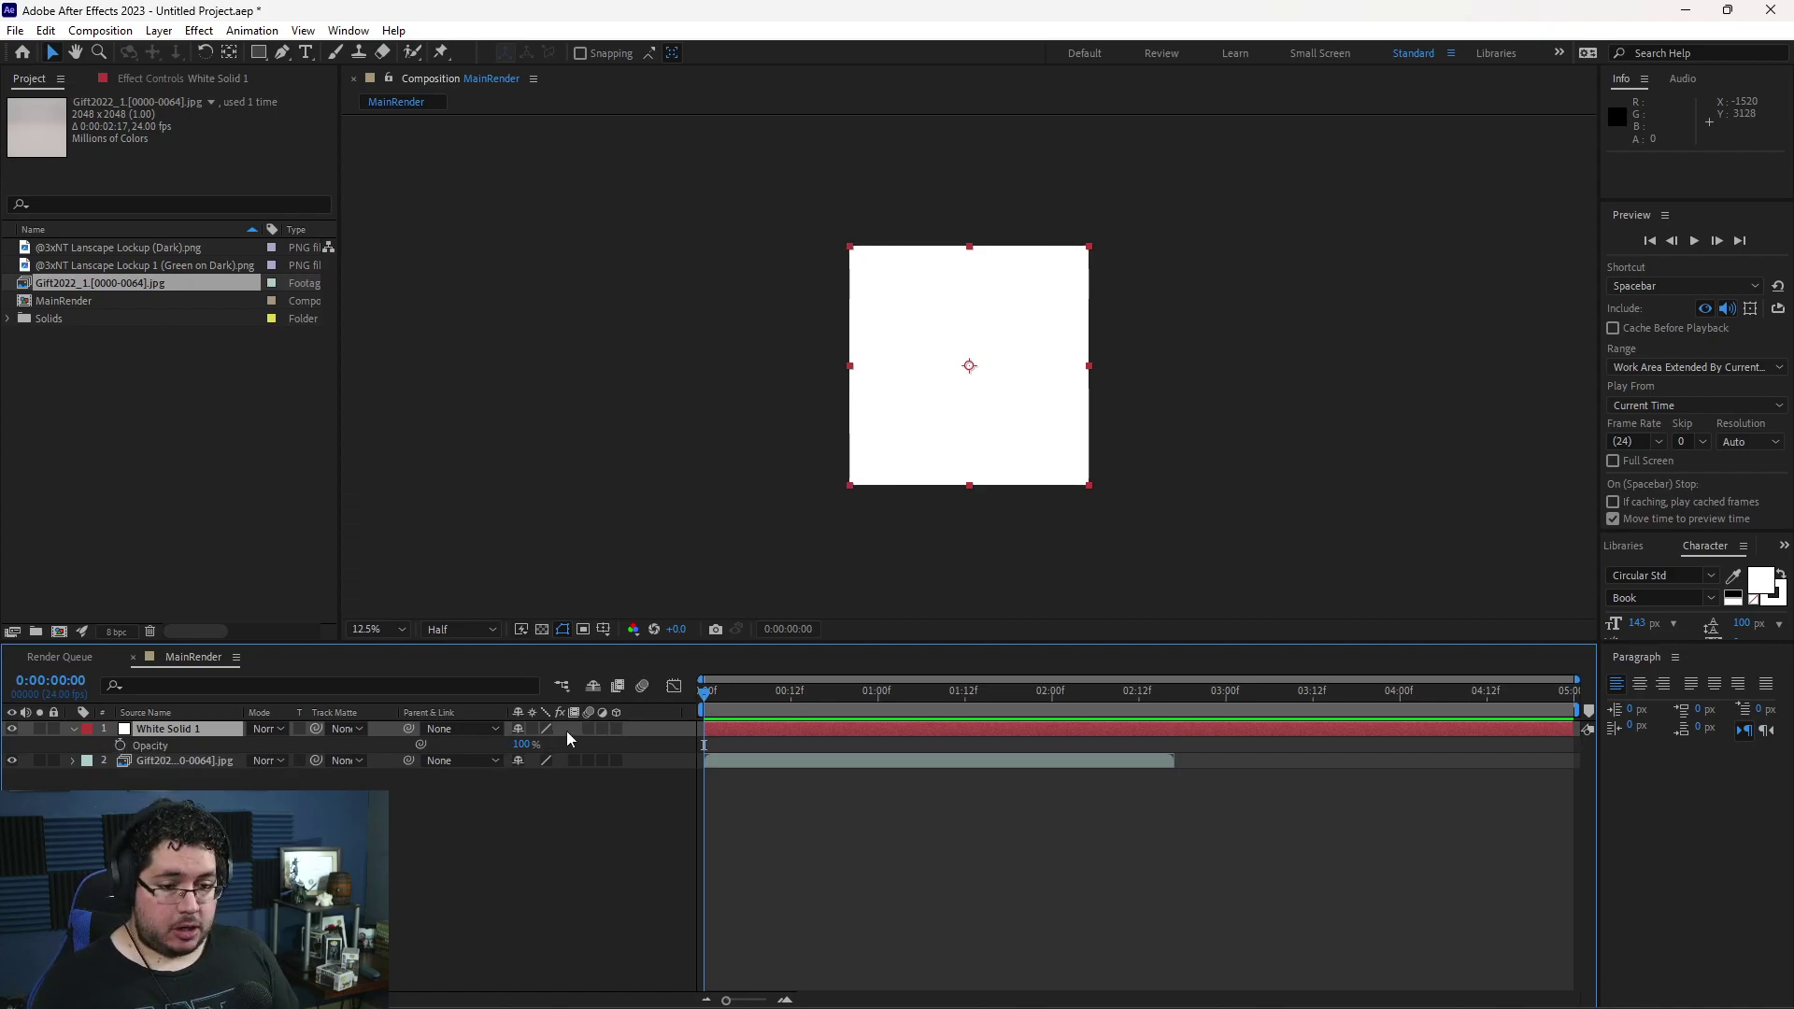
pyautogui.click(119, 745)
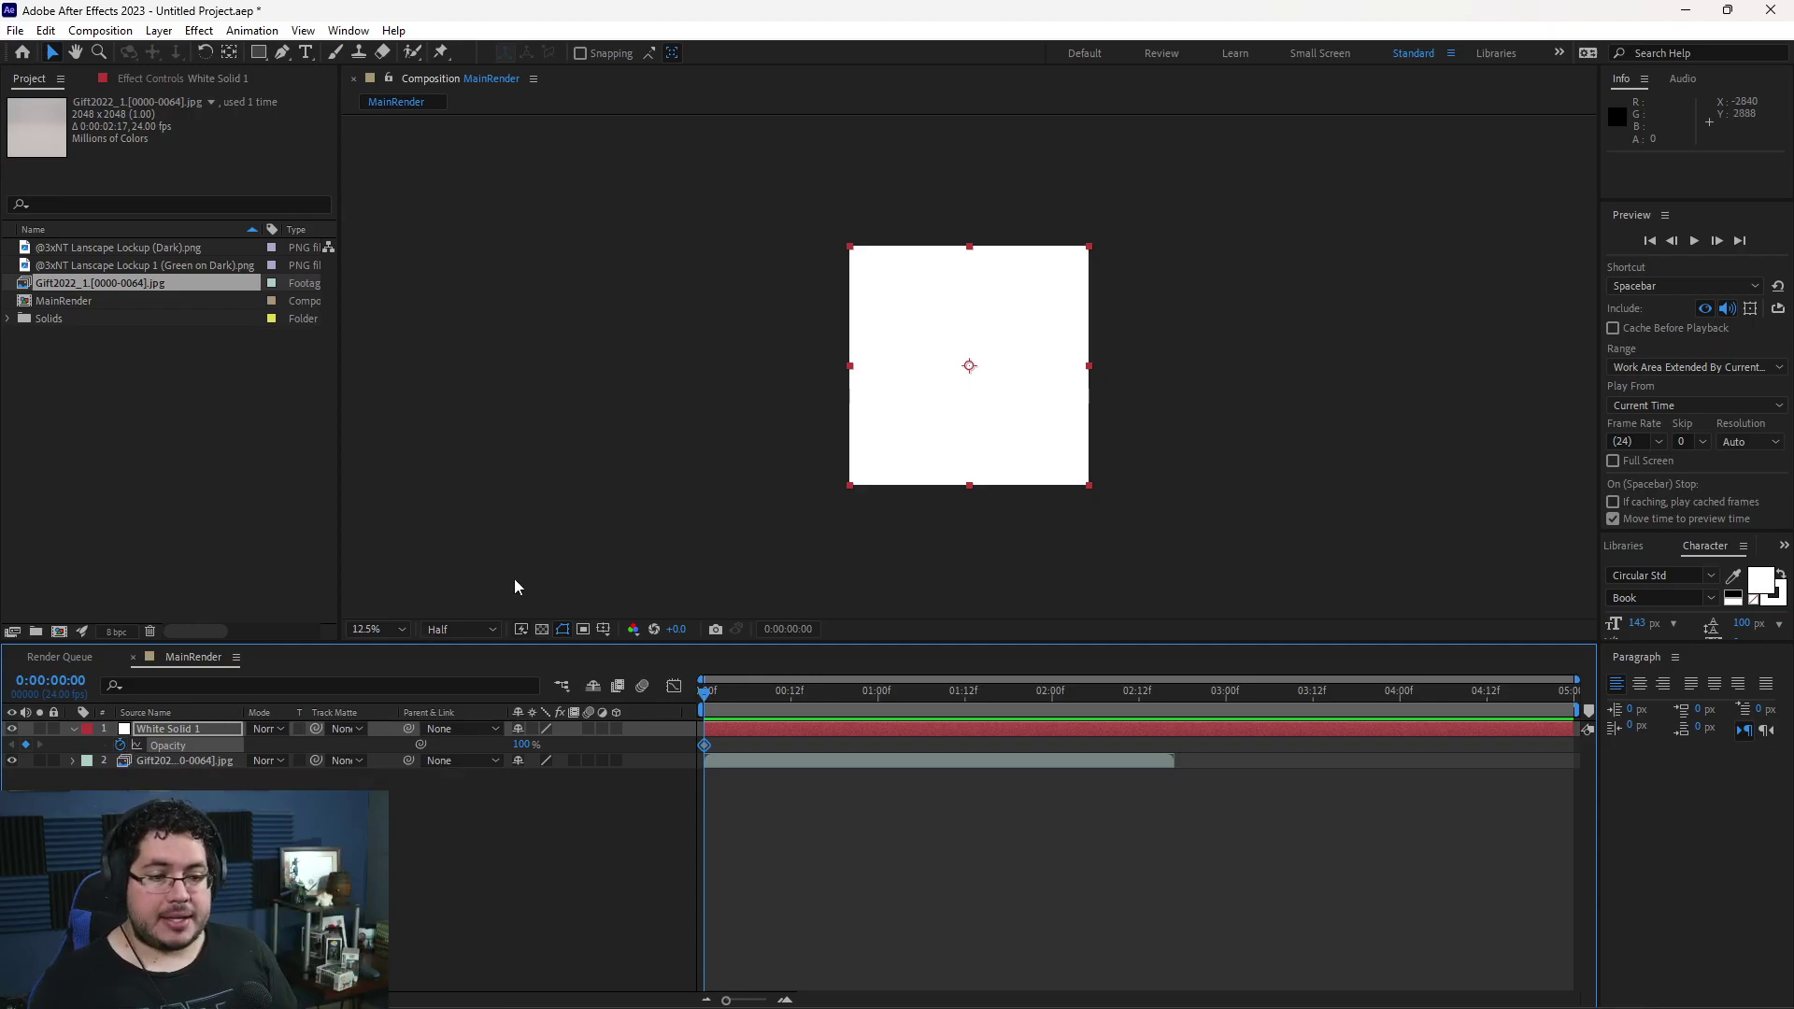
pyautogui.click(712, 703)
pyautogui.press('pagedown')
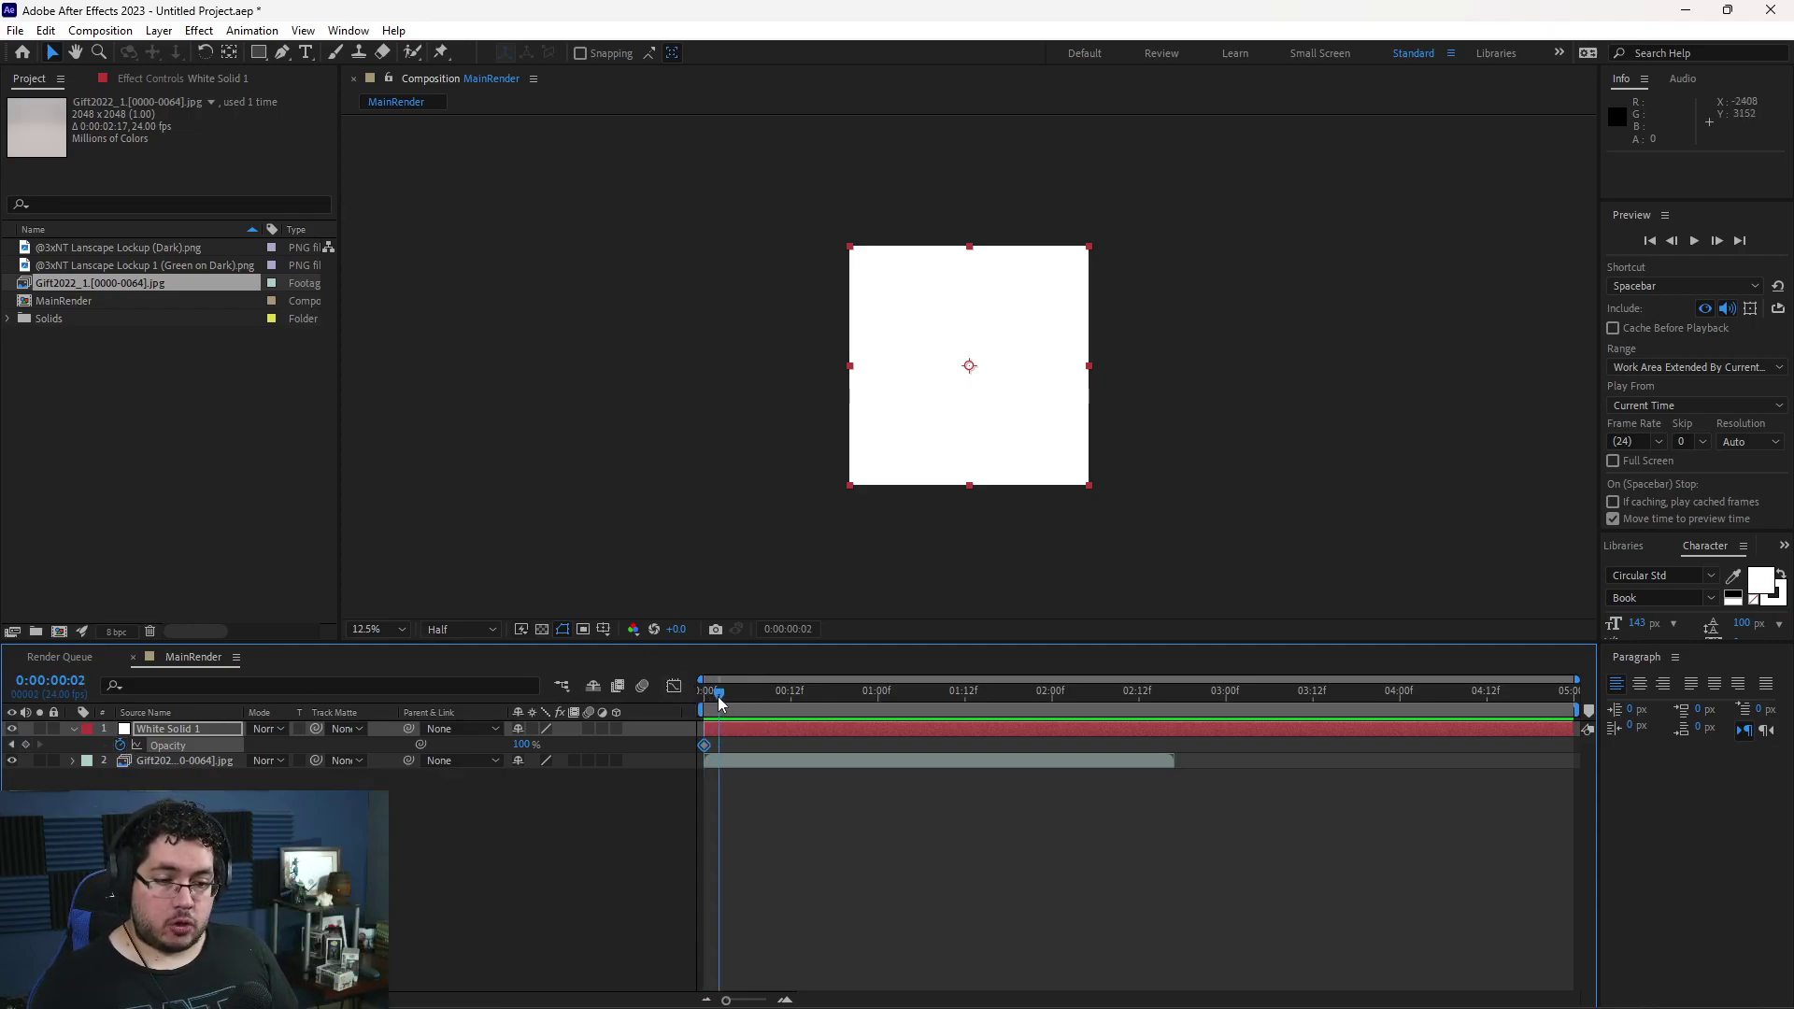
pyautogui.moveTo(726, 701); pyautogui.dragTo(736, 698)
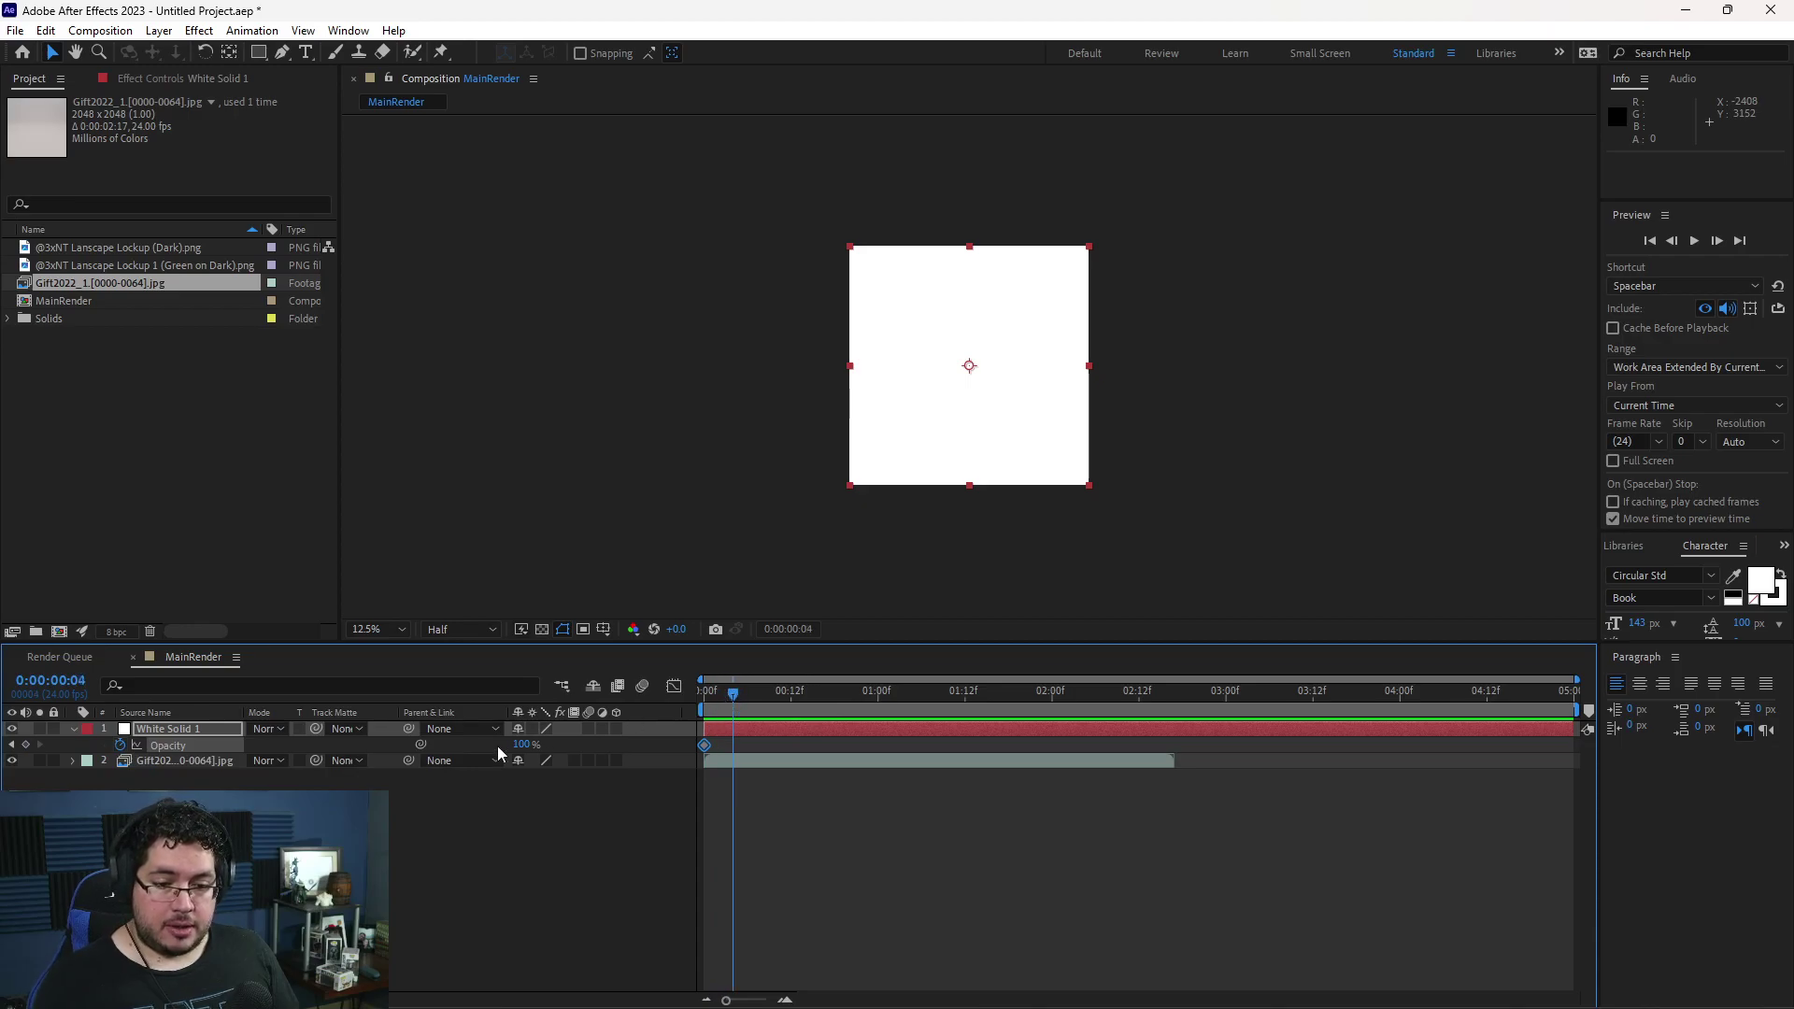
pyautogui.moveTo(520, 744); pyautogui.dragTo(344, 765)
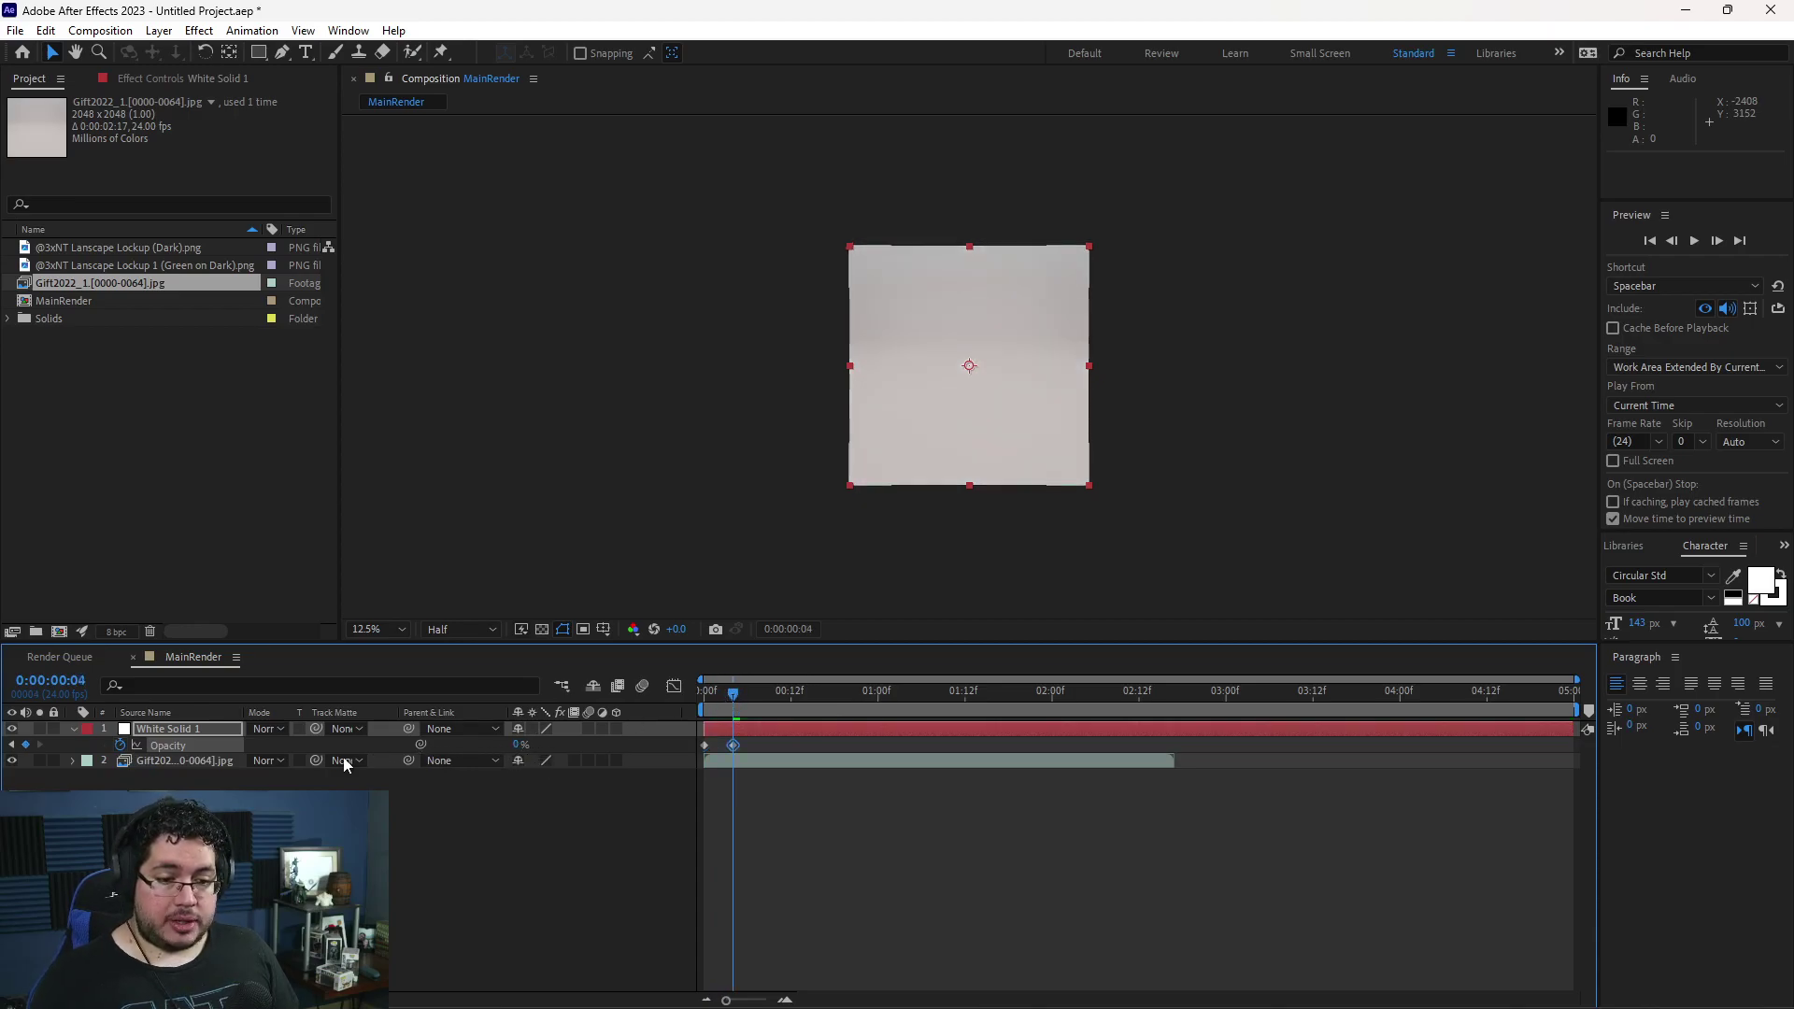
# - Scrub the timeline to preview the white fade-out and the gift later on
pyautogui.moveTo(733, 693); pyautogui.dragTo(660, 734)
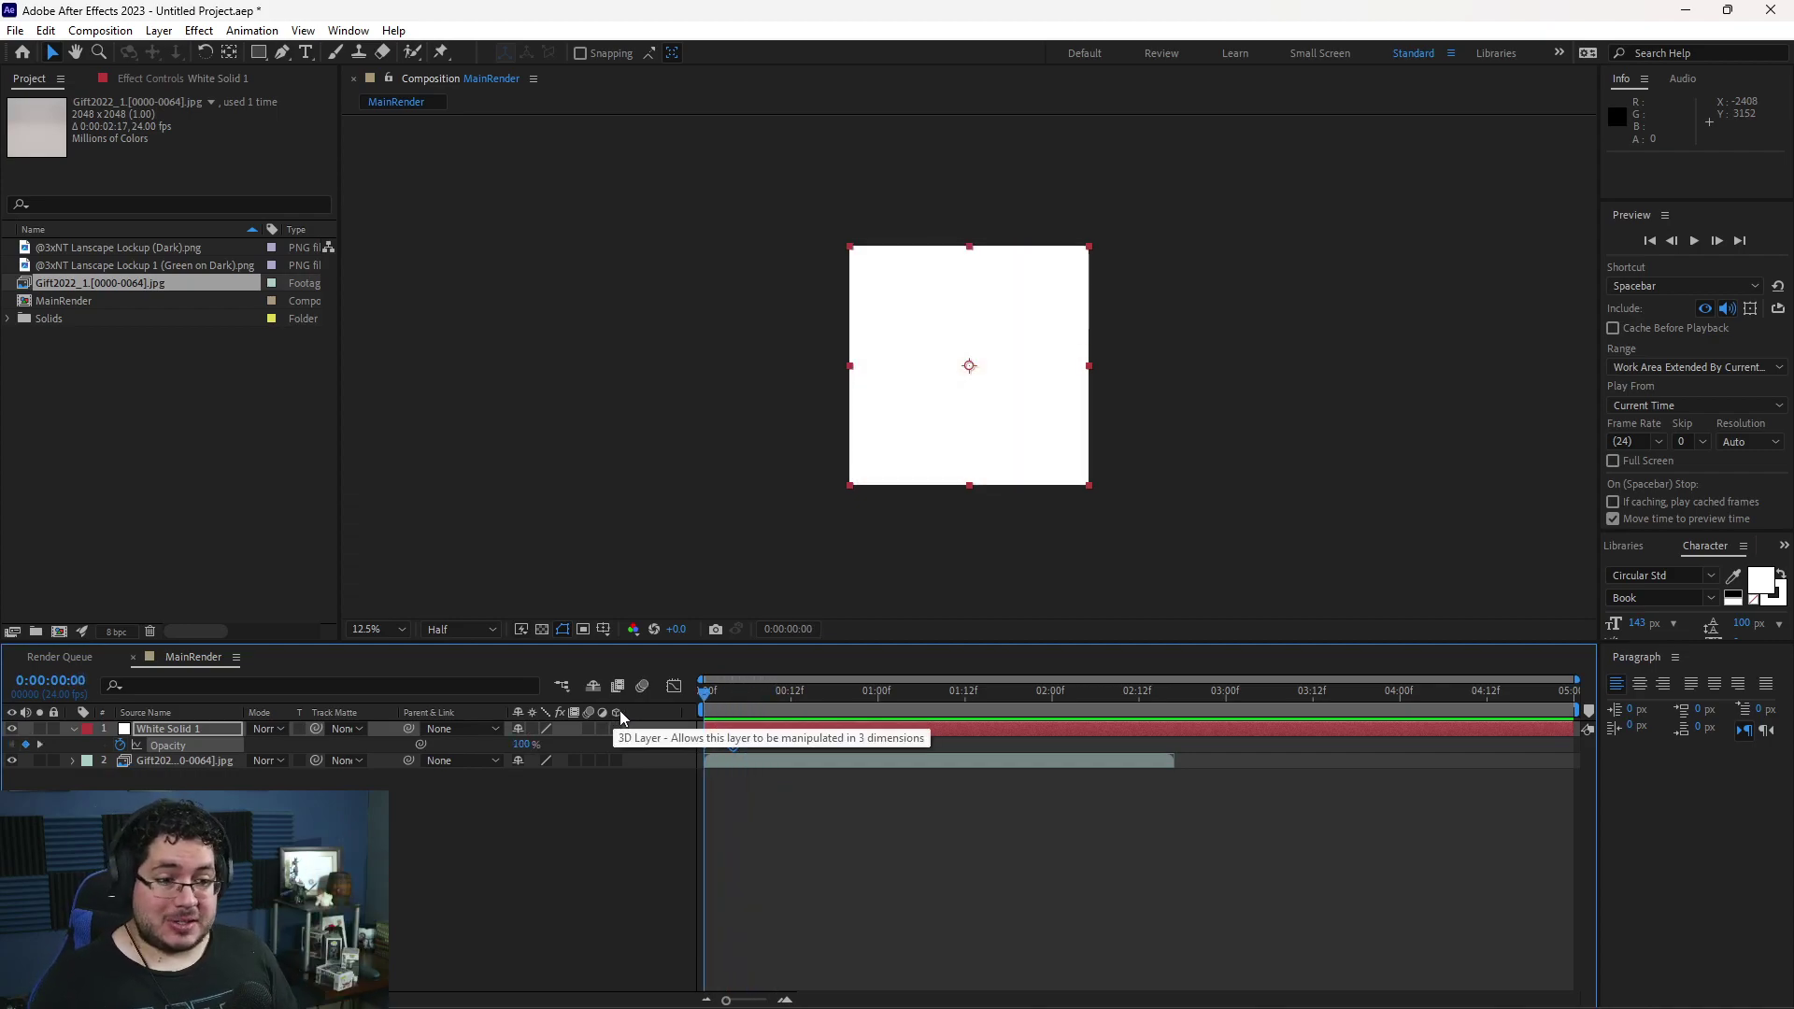
pyautogui.moveTo(706, 703); pyautogui.dragTo(748, 703)
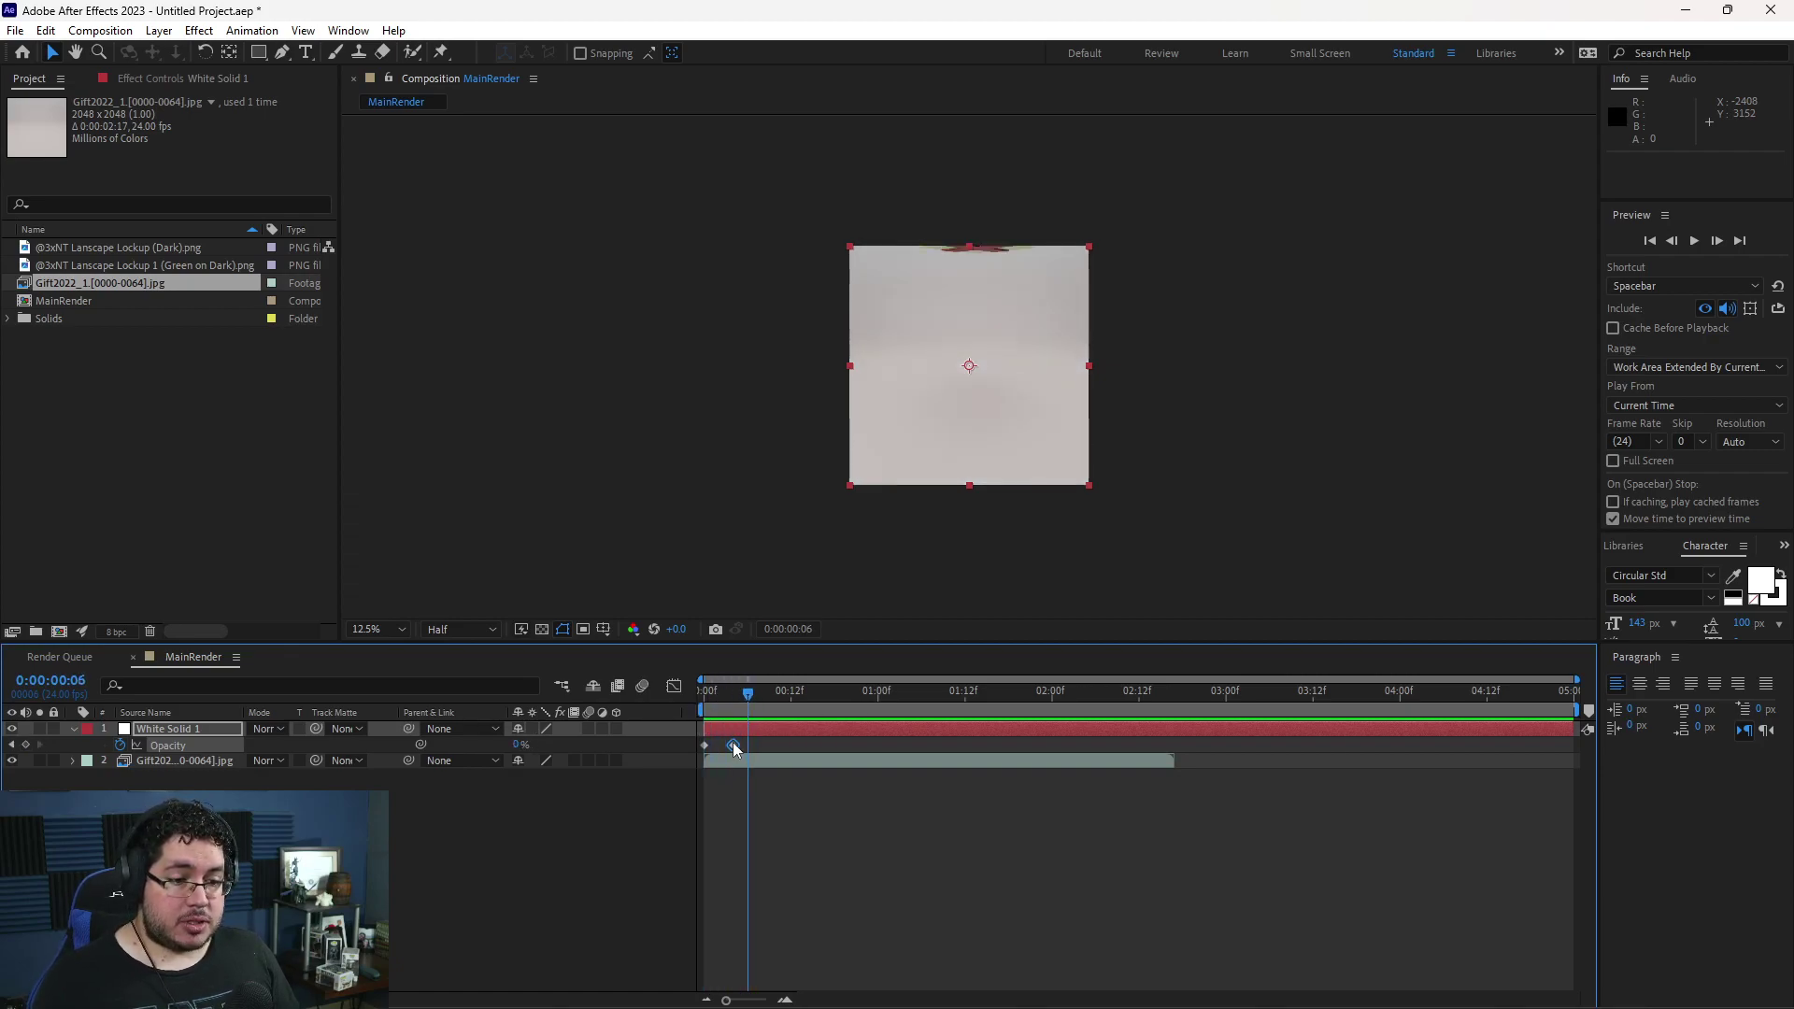
pyautogui.moveTo(747, 696); pyautogui.dragTo(829, 716)
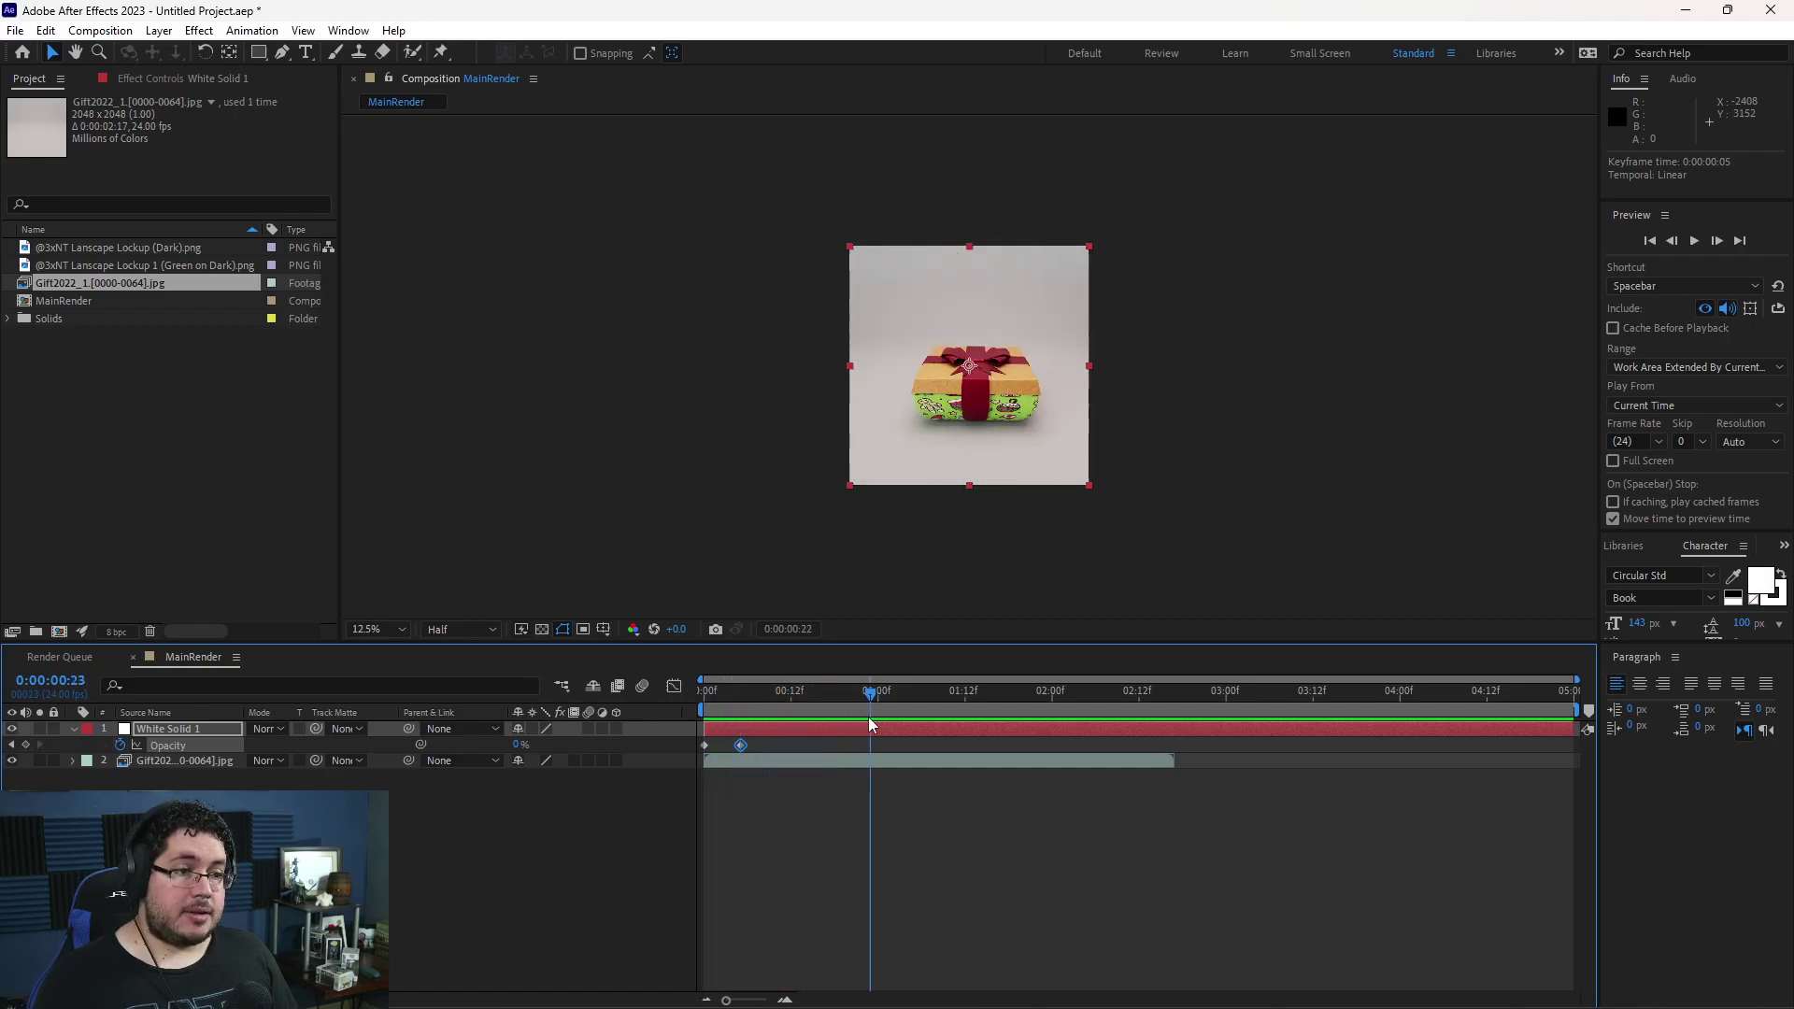
pyautogui.moveTo(869, 718); pyautogui.dragTo(1162, 720)
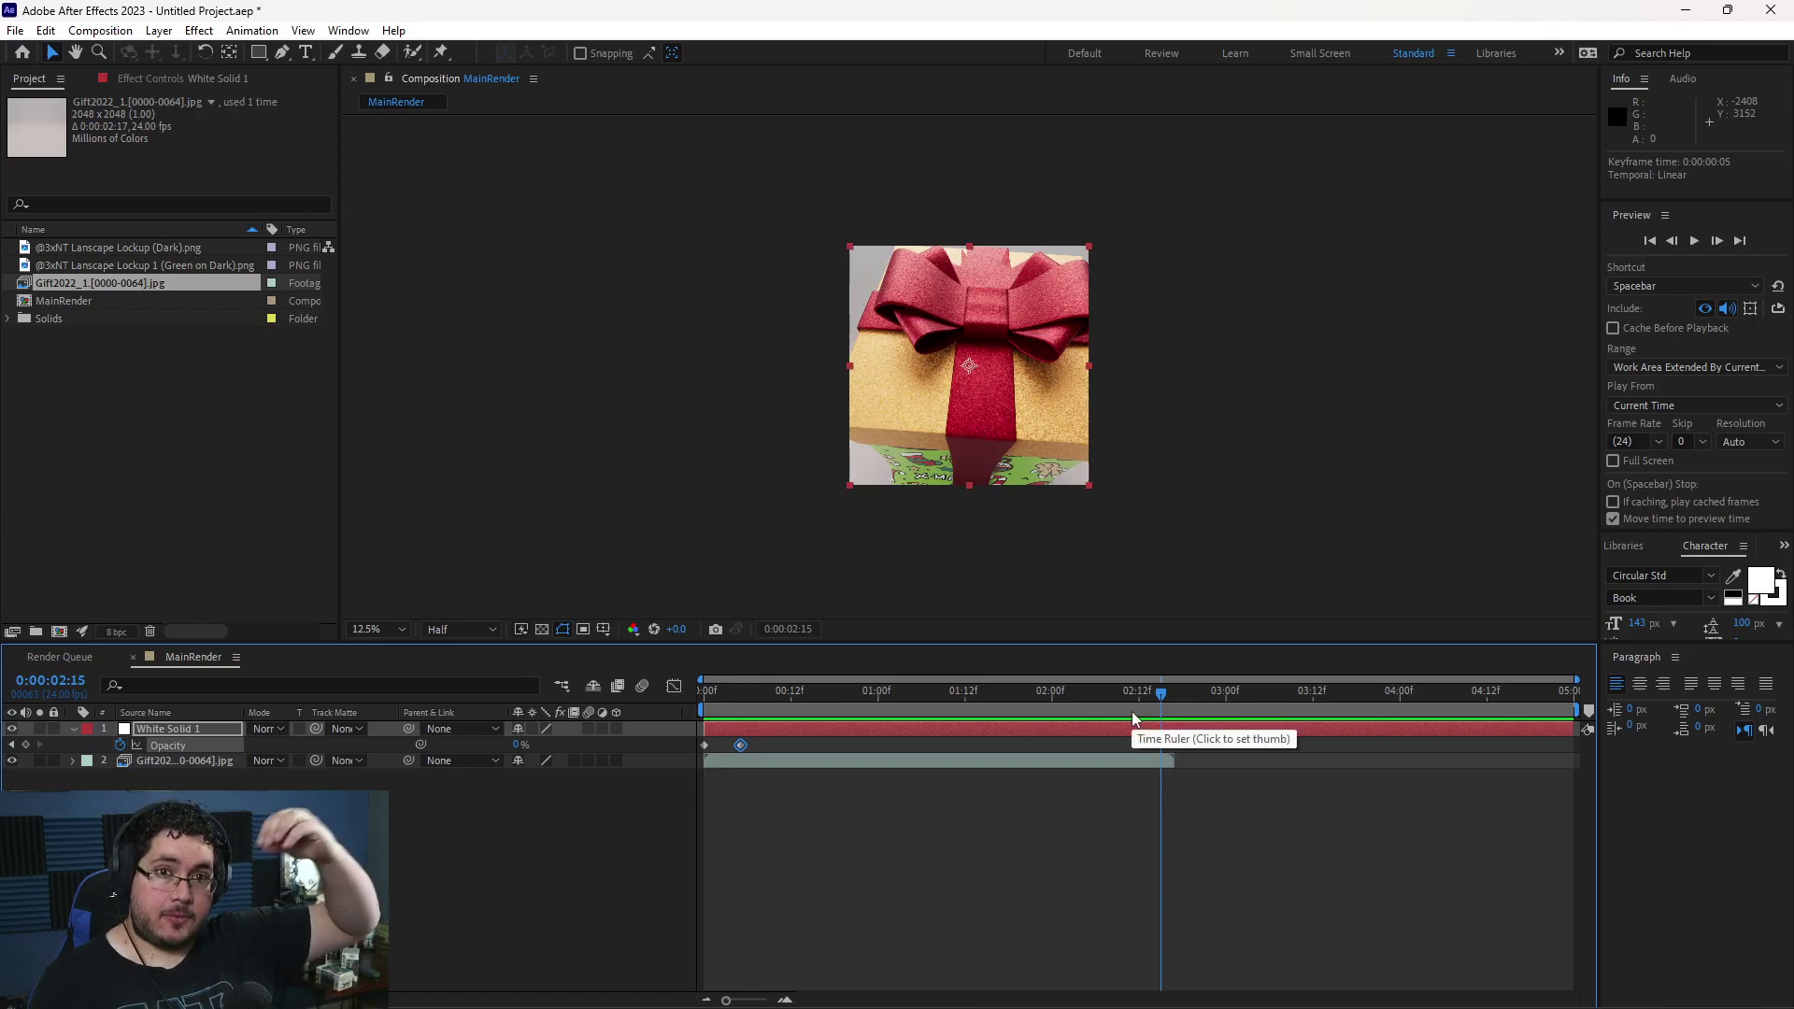
pyautogui.click(280, 390)
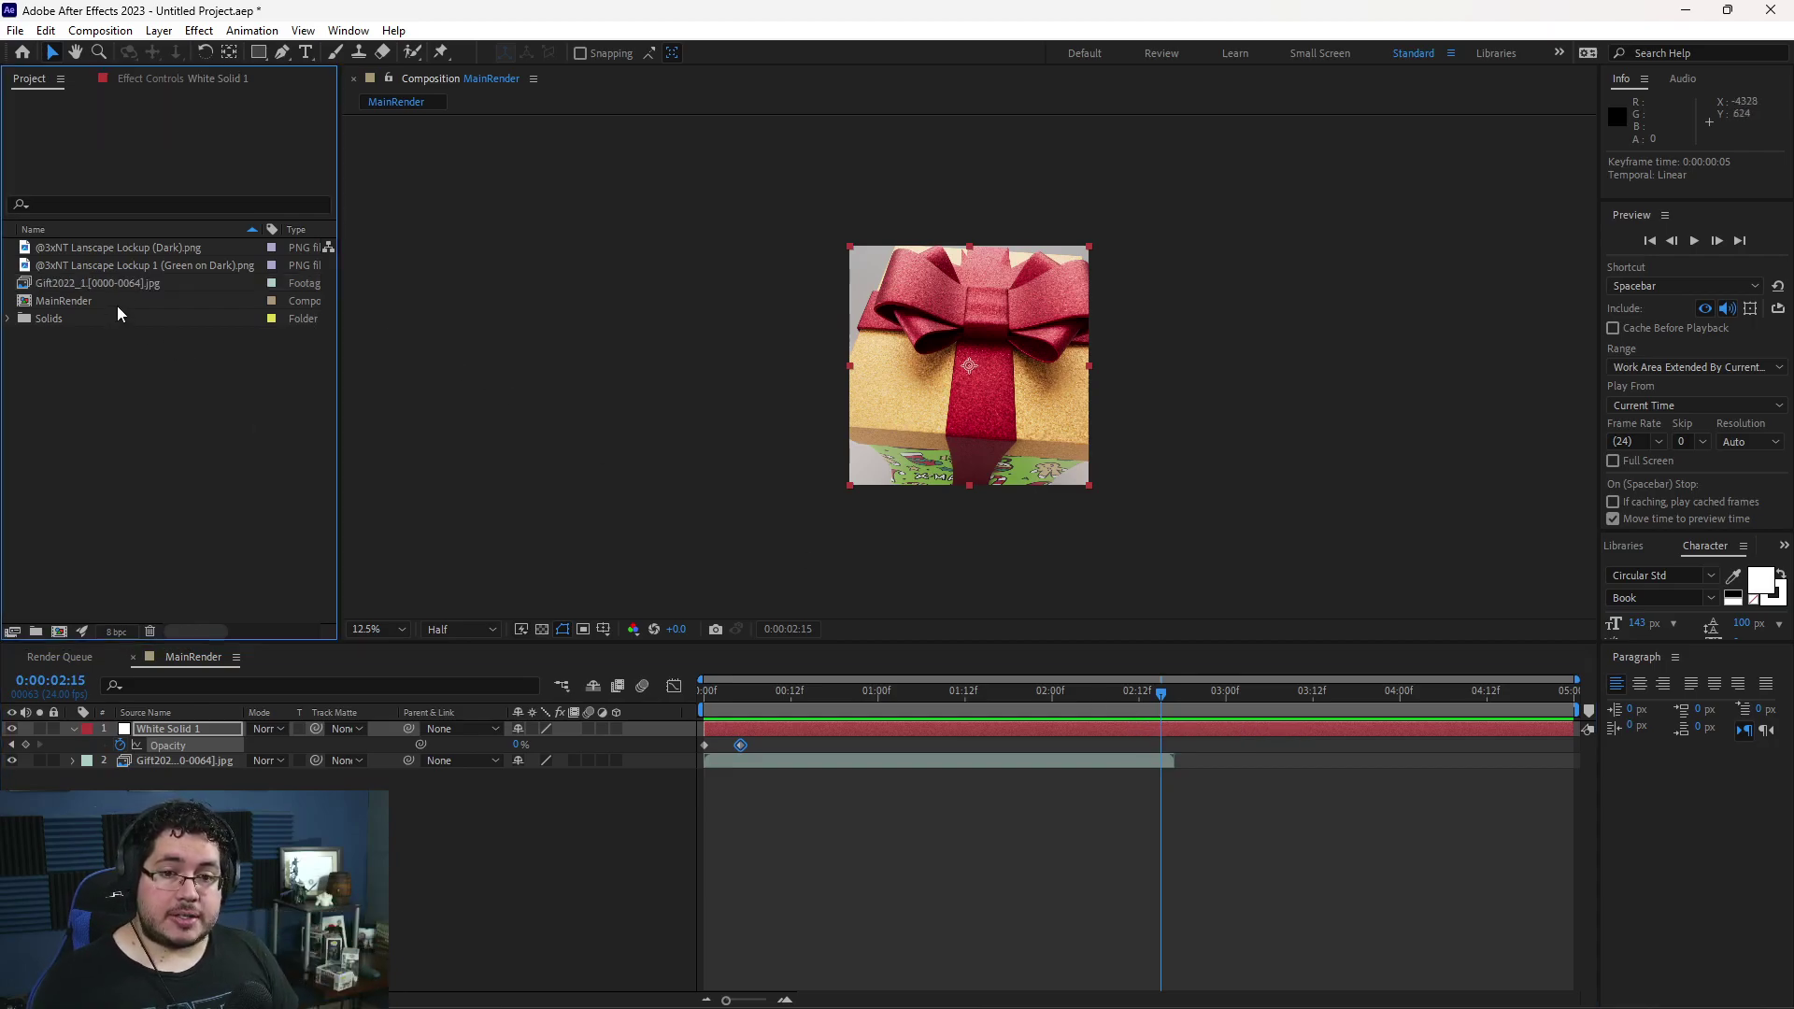
pyautogui.click(114, 264)
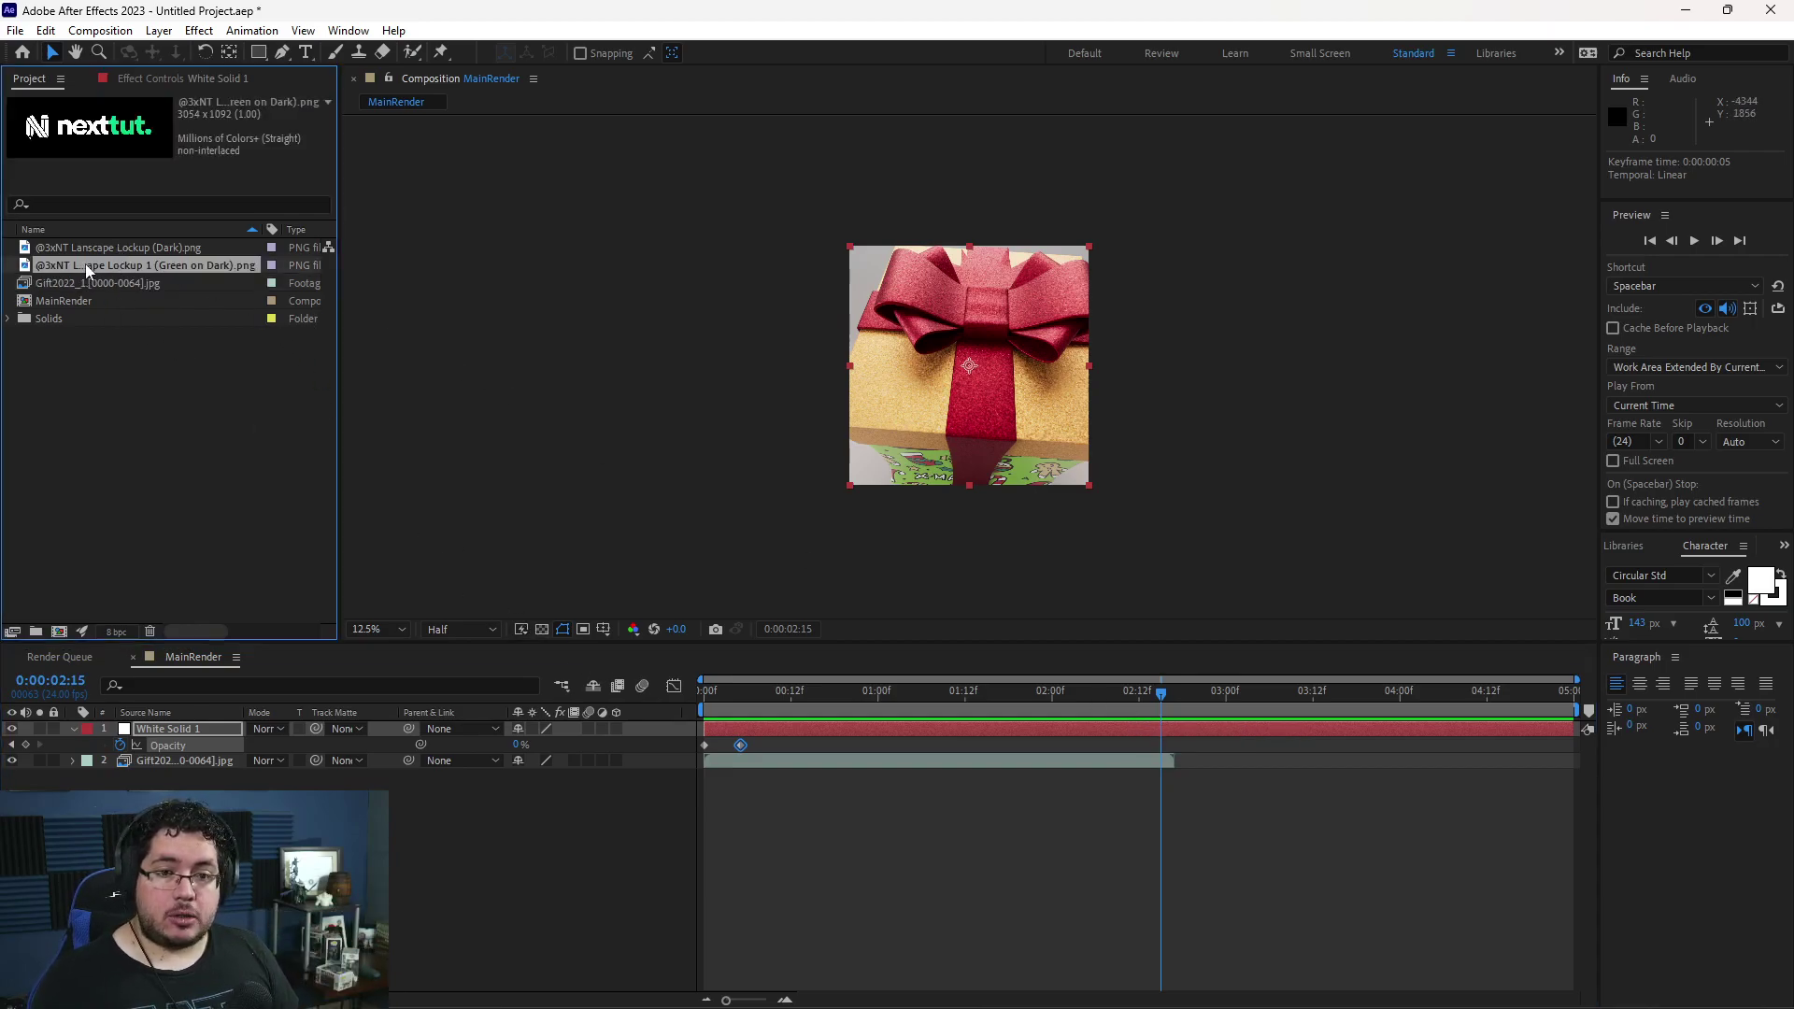
pyautogui.click(116, 277)
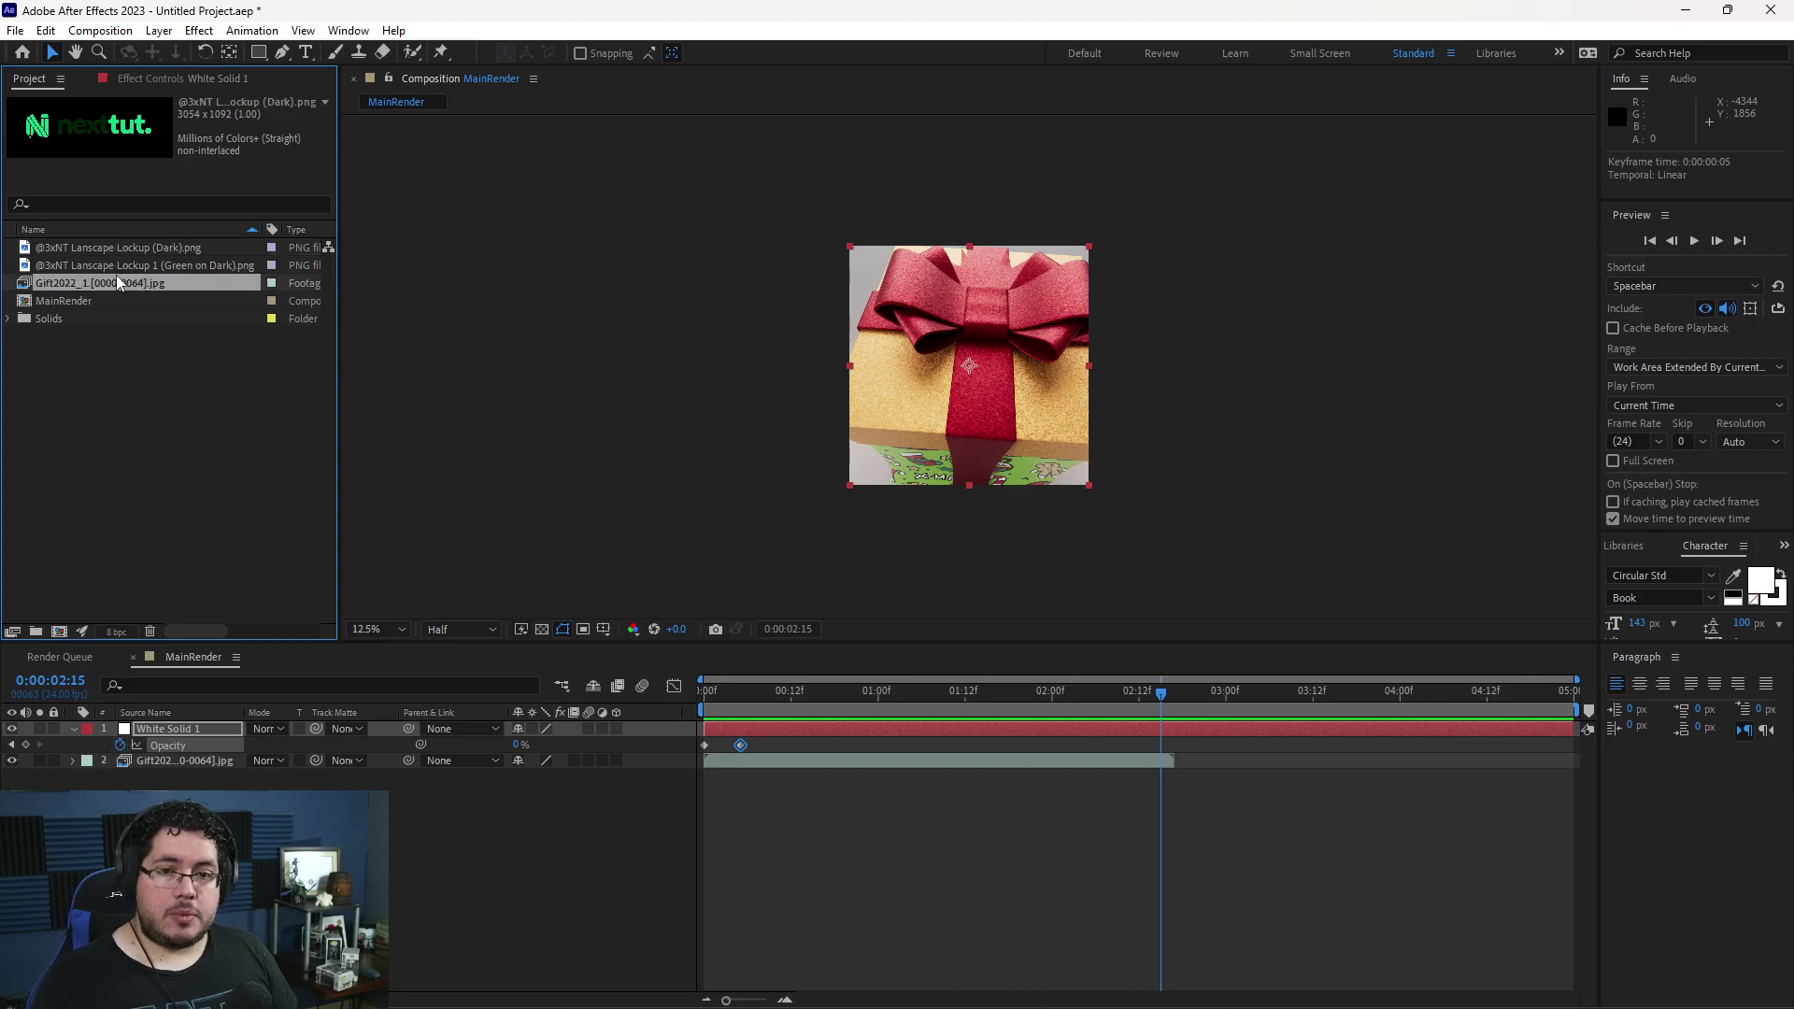
pyautogui.click(122, 268)
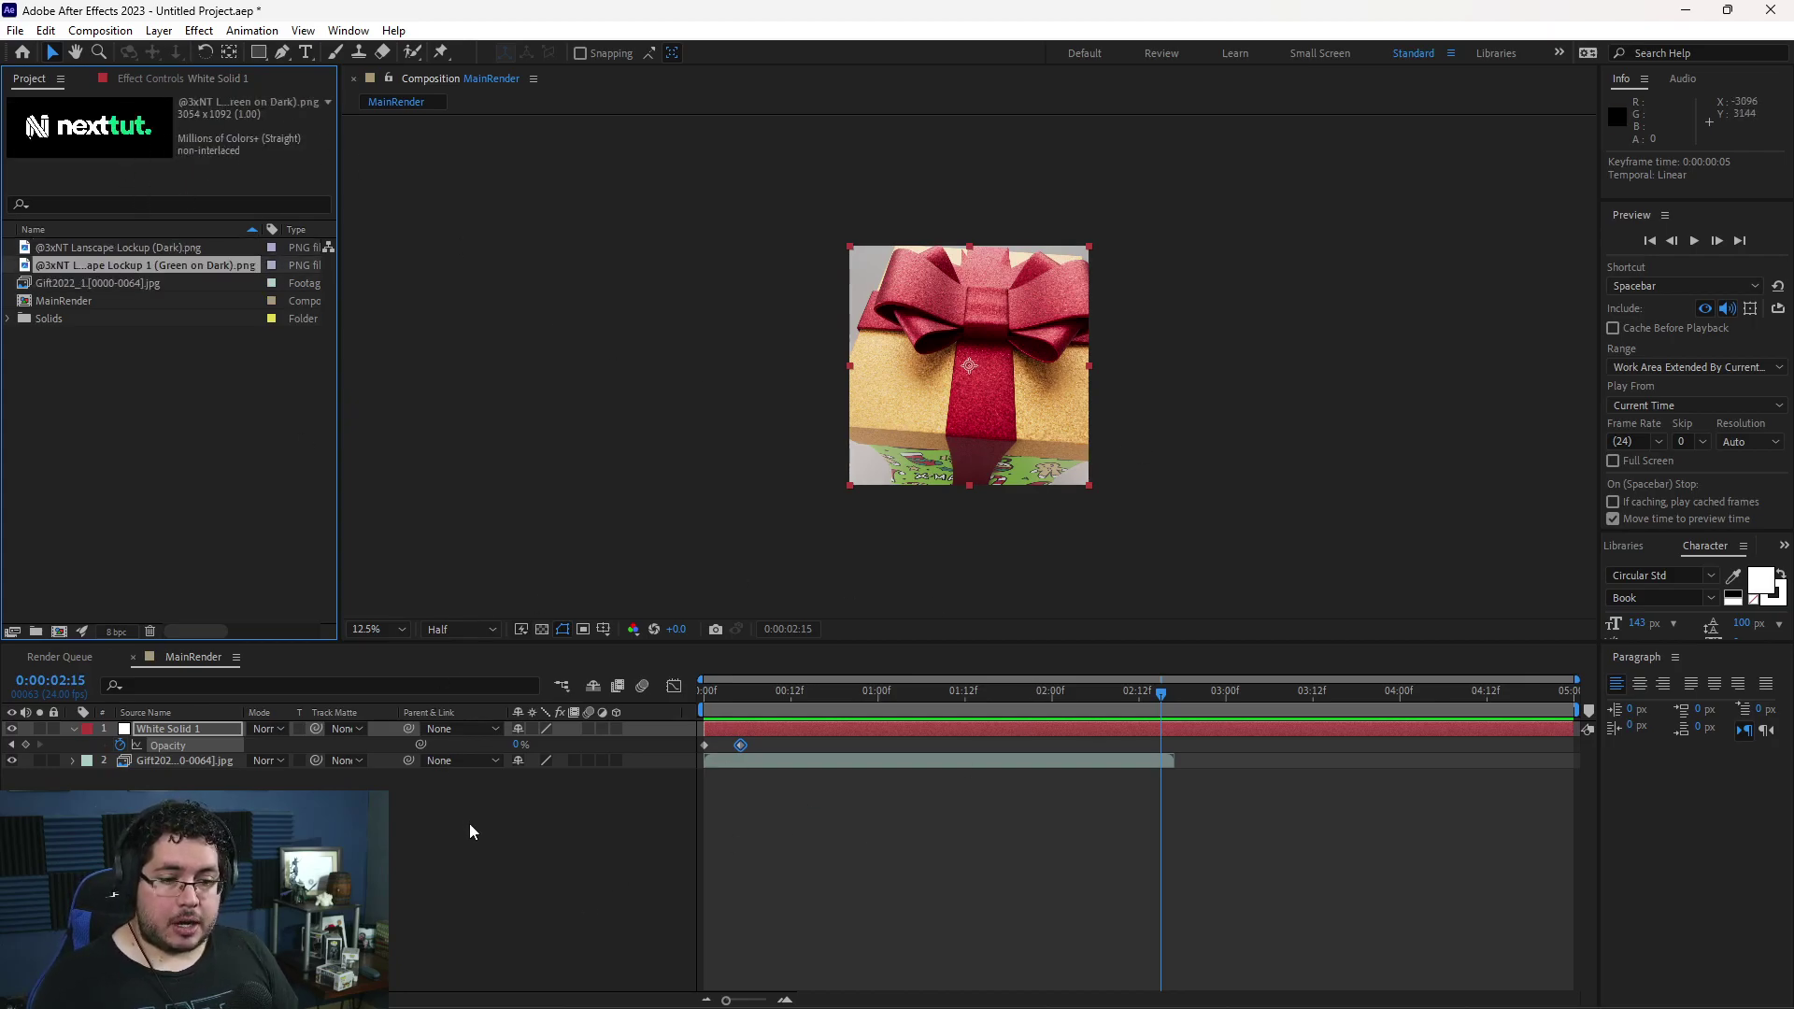
# - Undo an accidentally added empty text layer
pyautogui.rightClick(608, 520)
pyautogui.moveTo(608, 592)
pyautogui.click(769, 620)
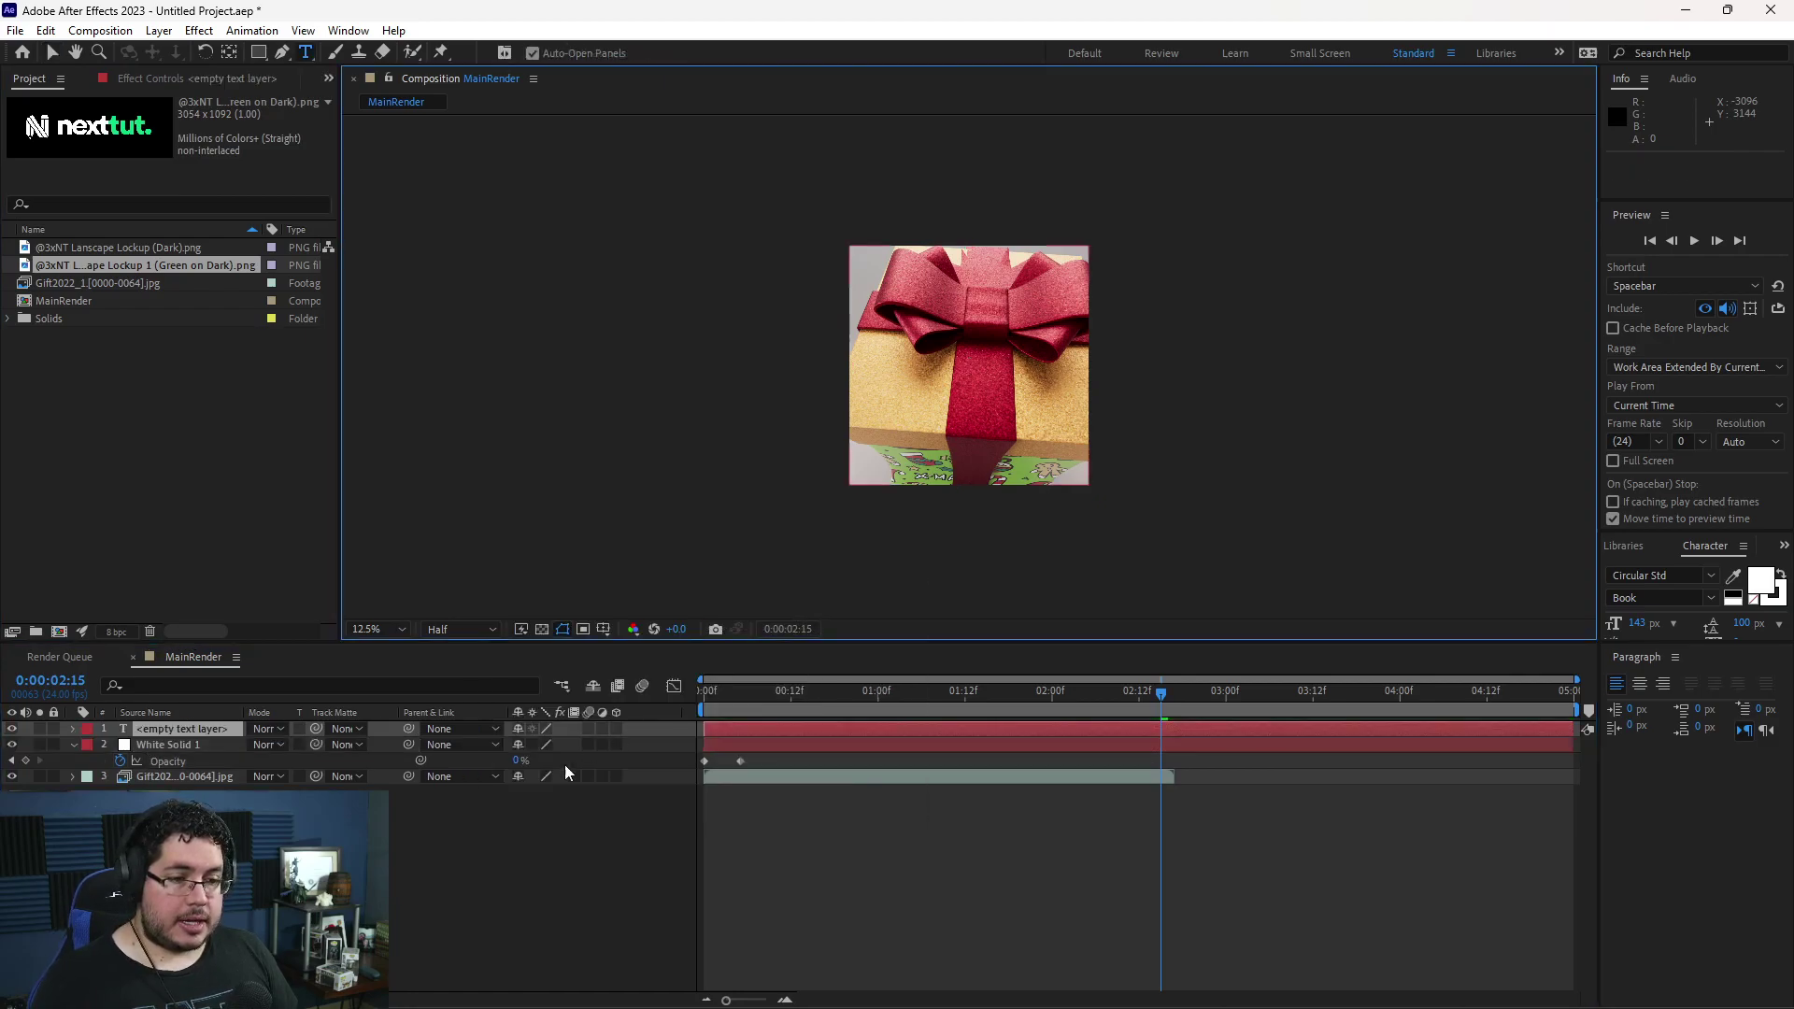
pyautogui.hotkey('ctrl', 'z')
# - Create Deep Green Solid 1 in colour 1D9D53, eyedropped from the nexttut logo green
pyautogui.rightClick(292, 829)
pyautogui.moveTo(505, 600)
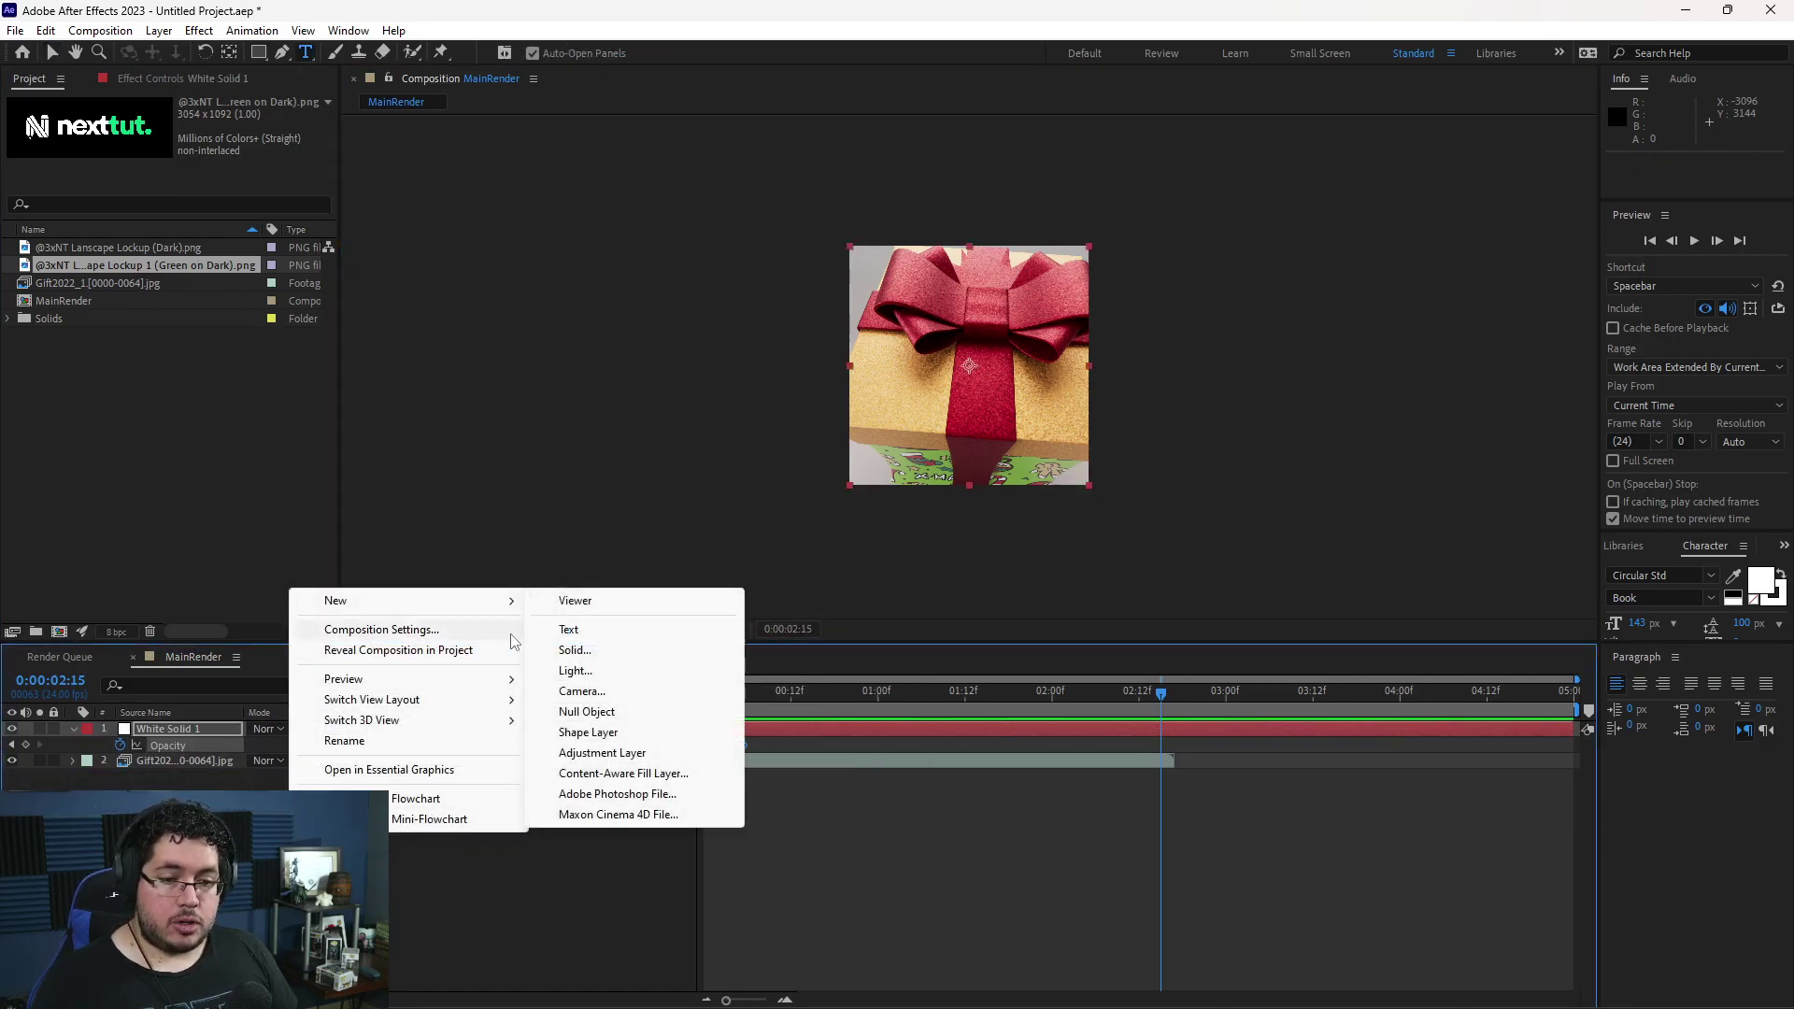
pyautogui.click(574, 649)
pyautogui.click(886, 625)
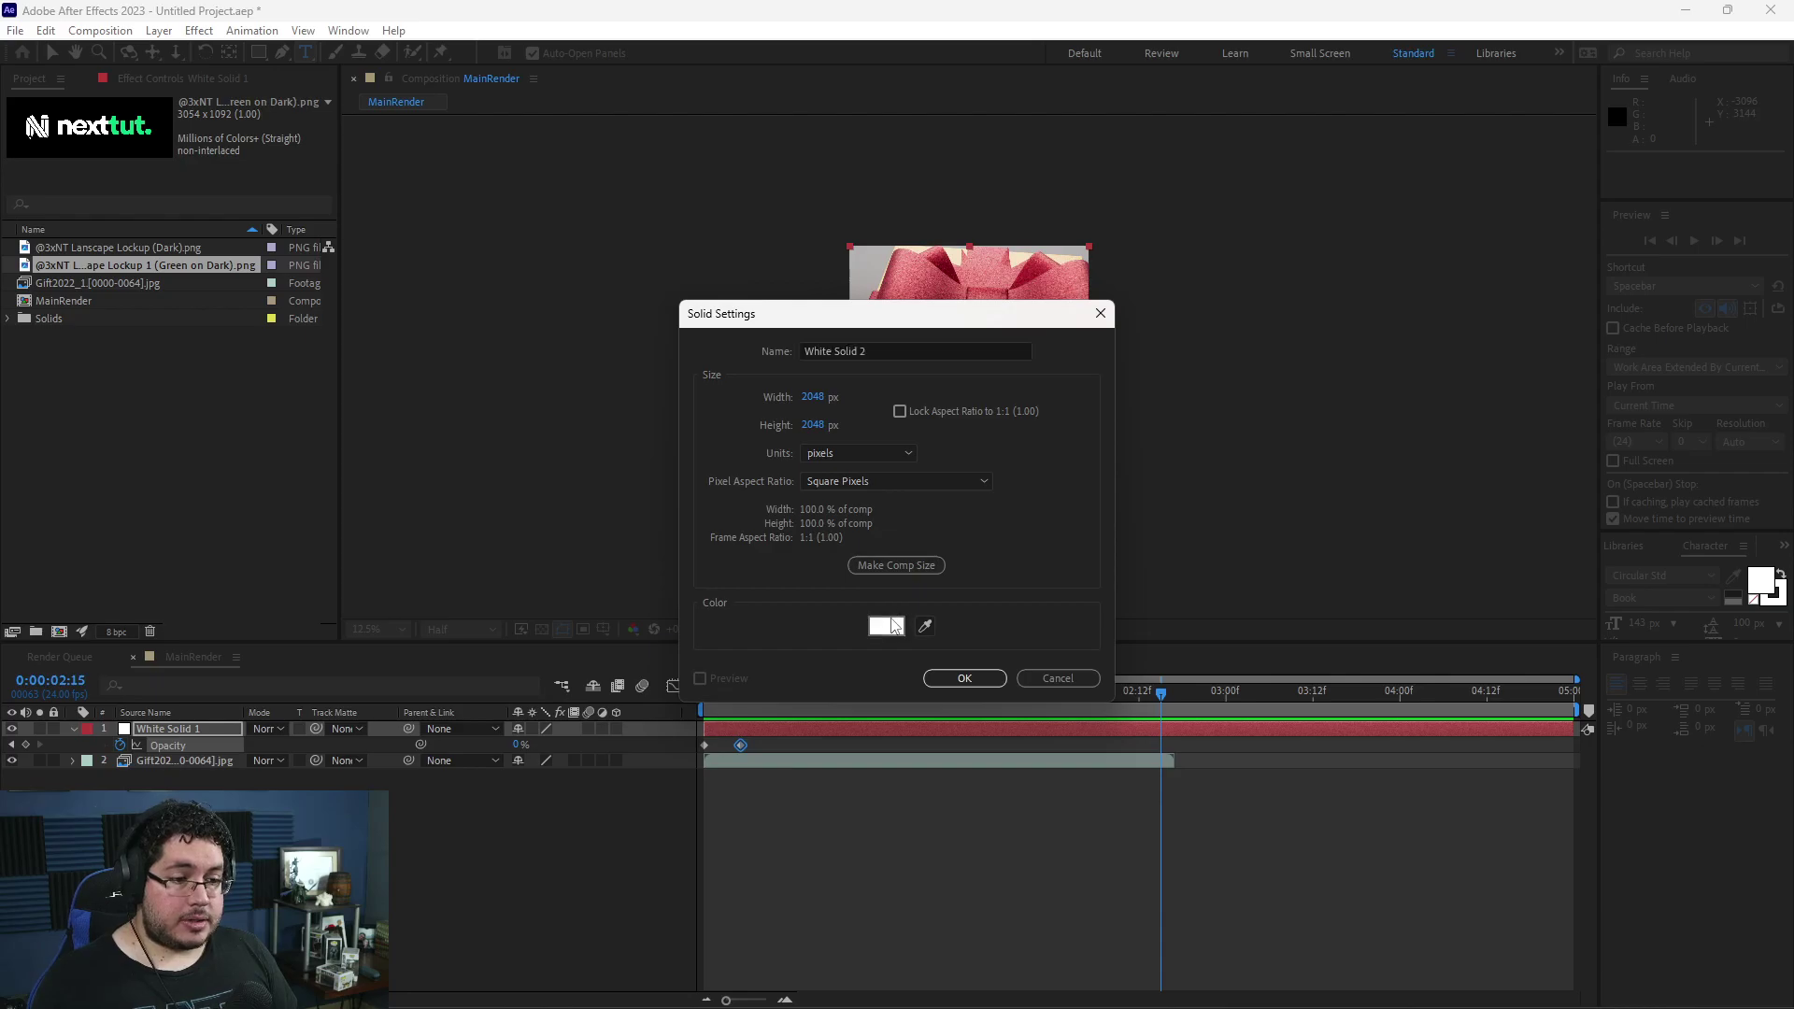
pyautogui.click(934, 553)
pyautogui.click(880, 563)
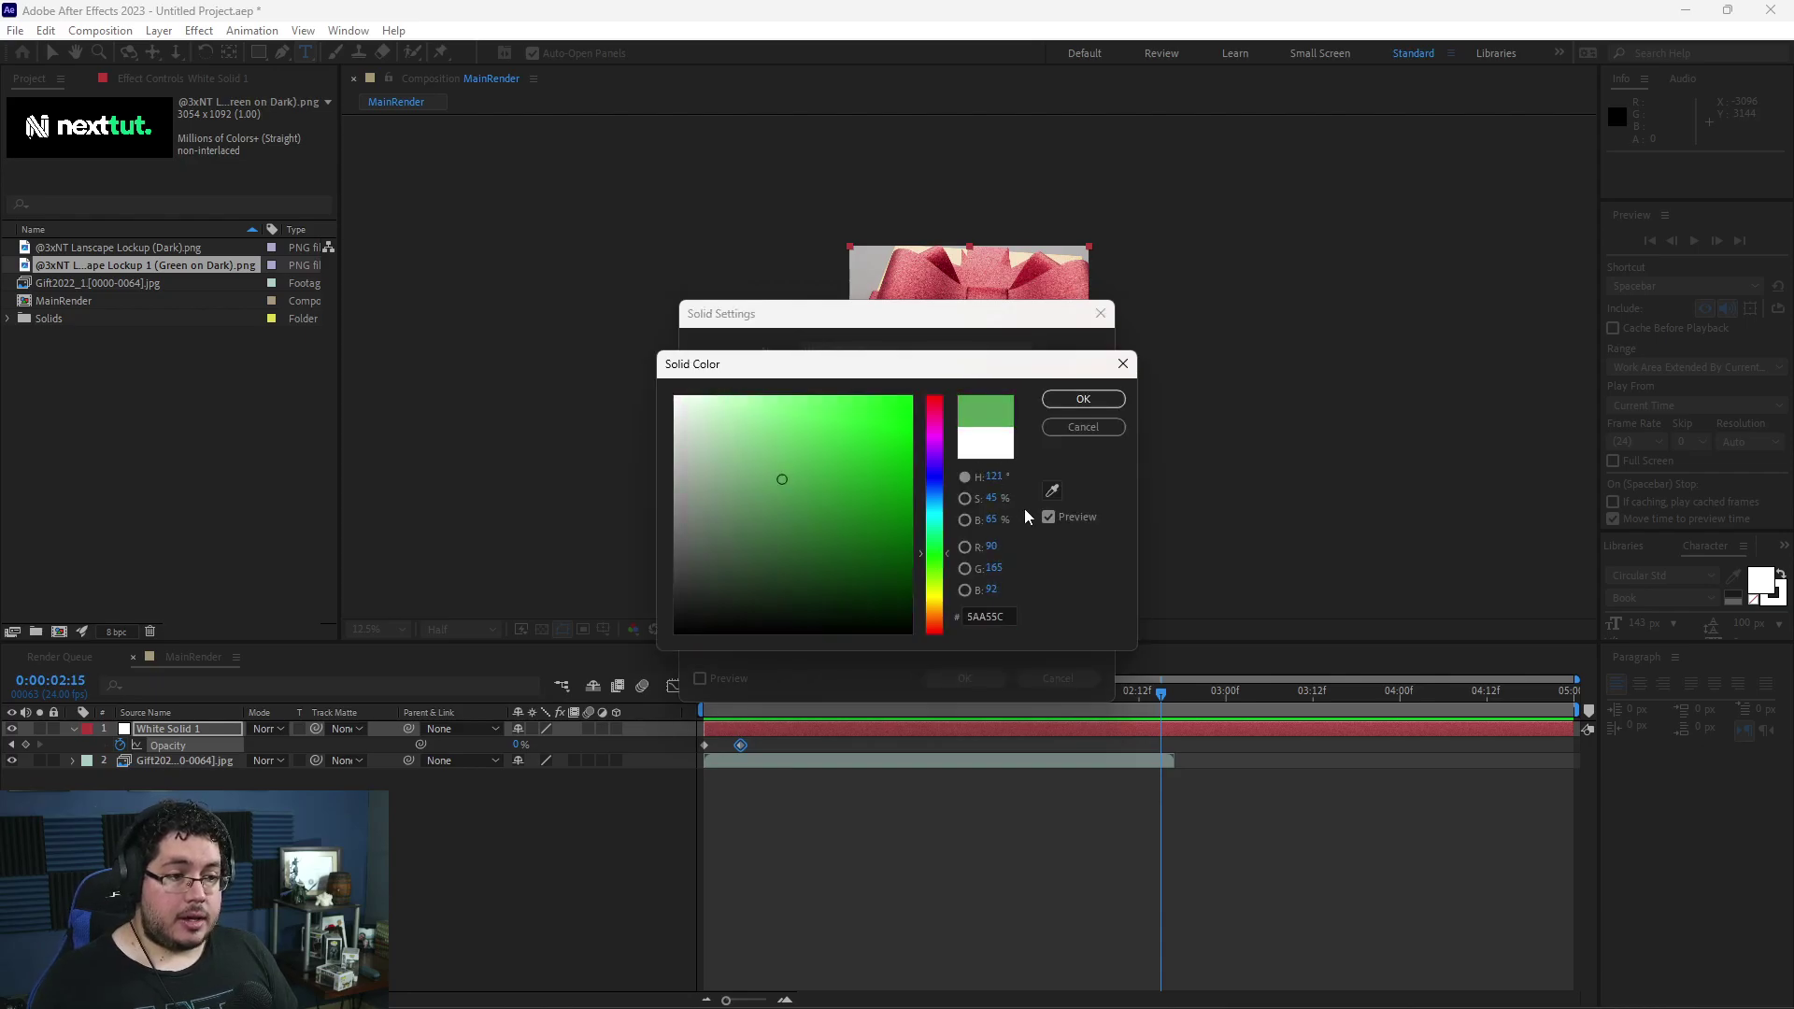
pyautogui.click(1051, 491)
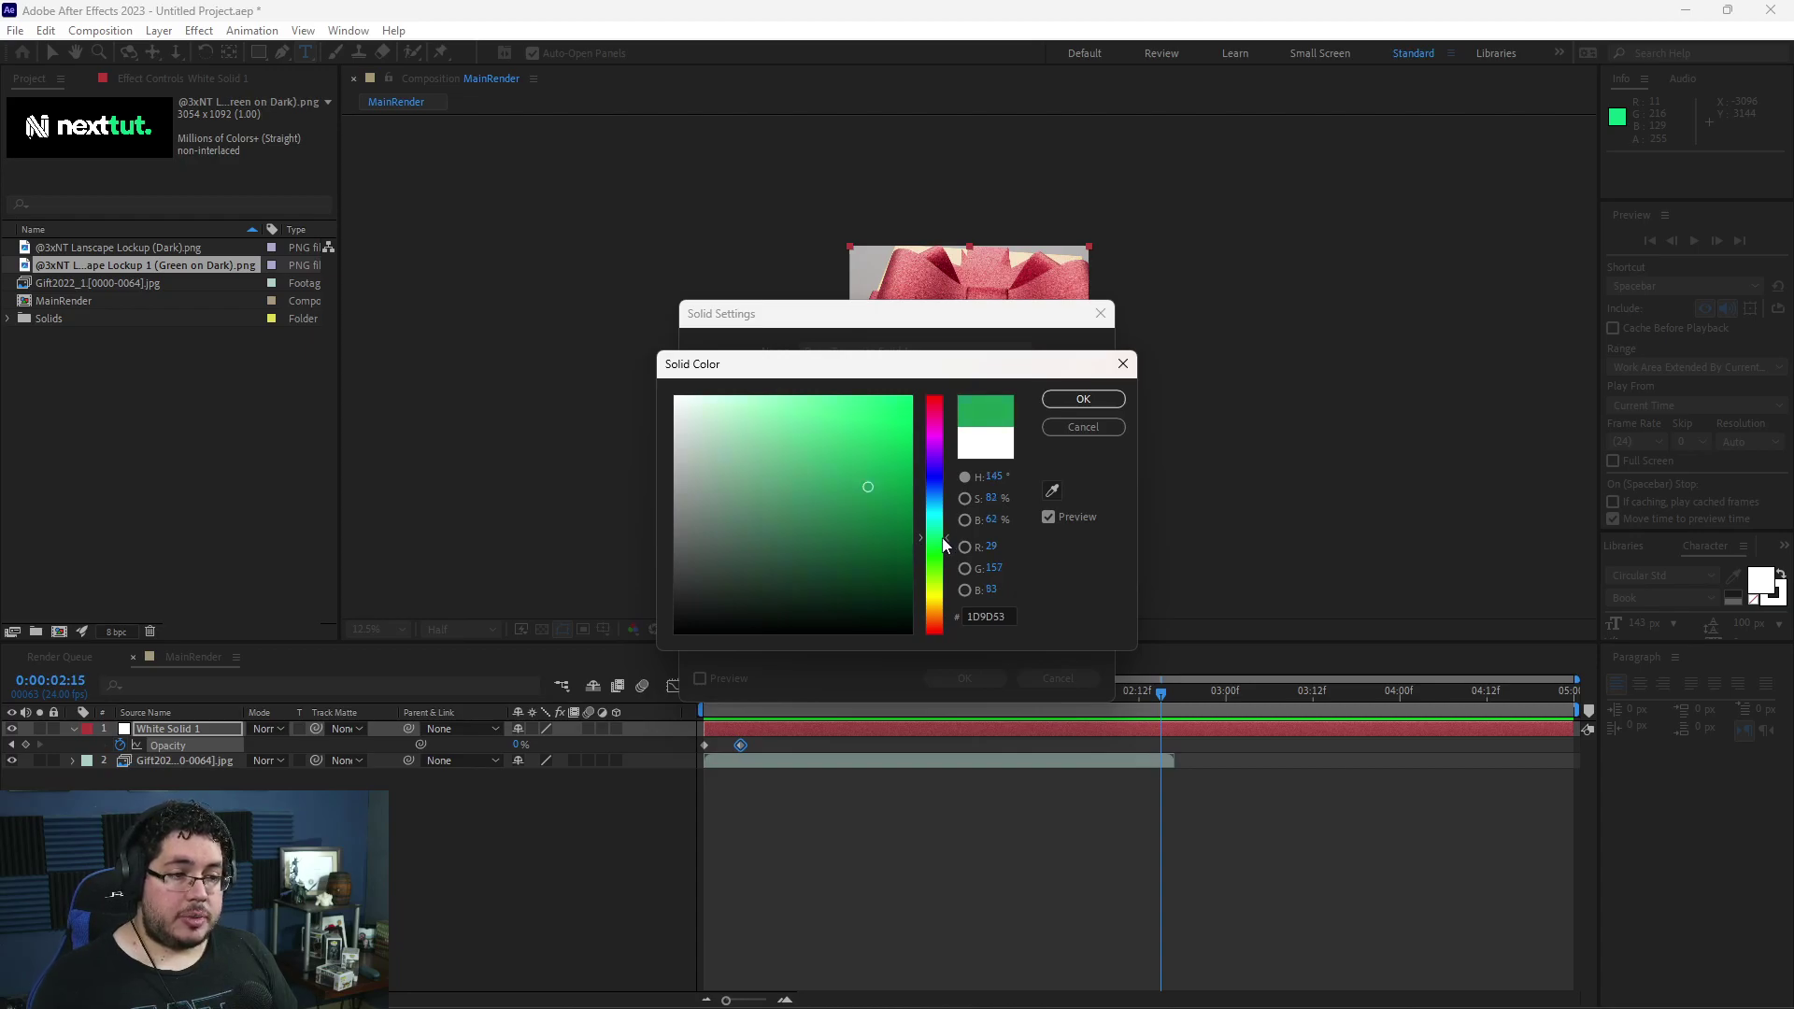
pyautogui.click(1075, 401)
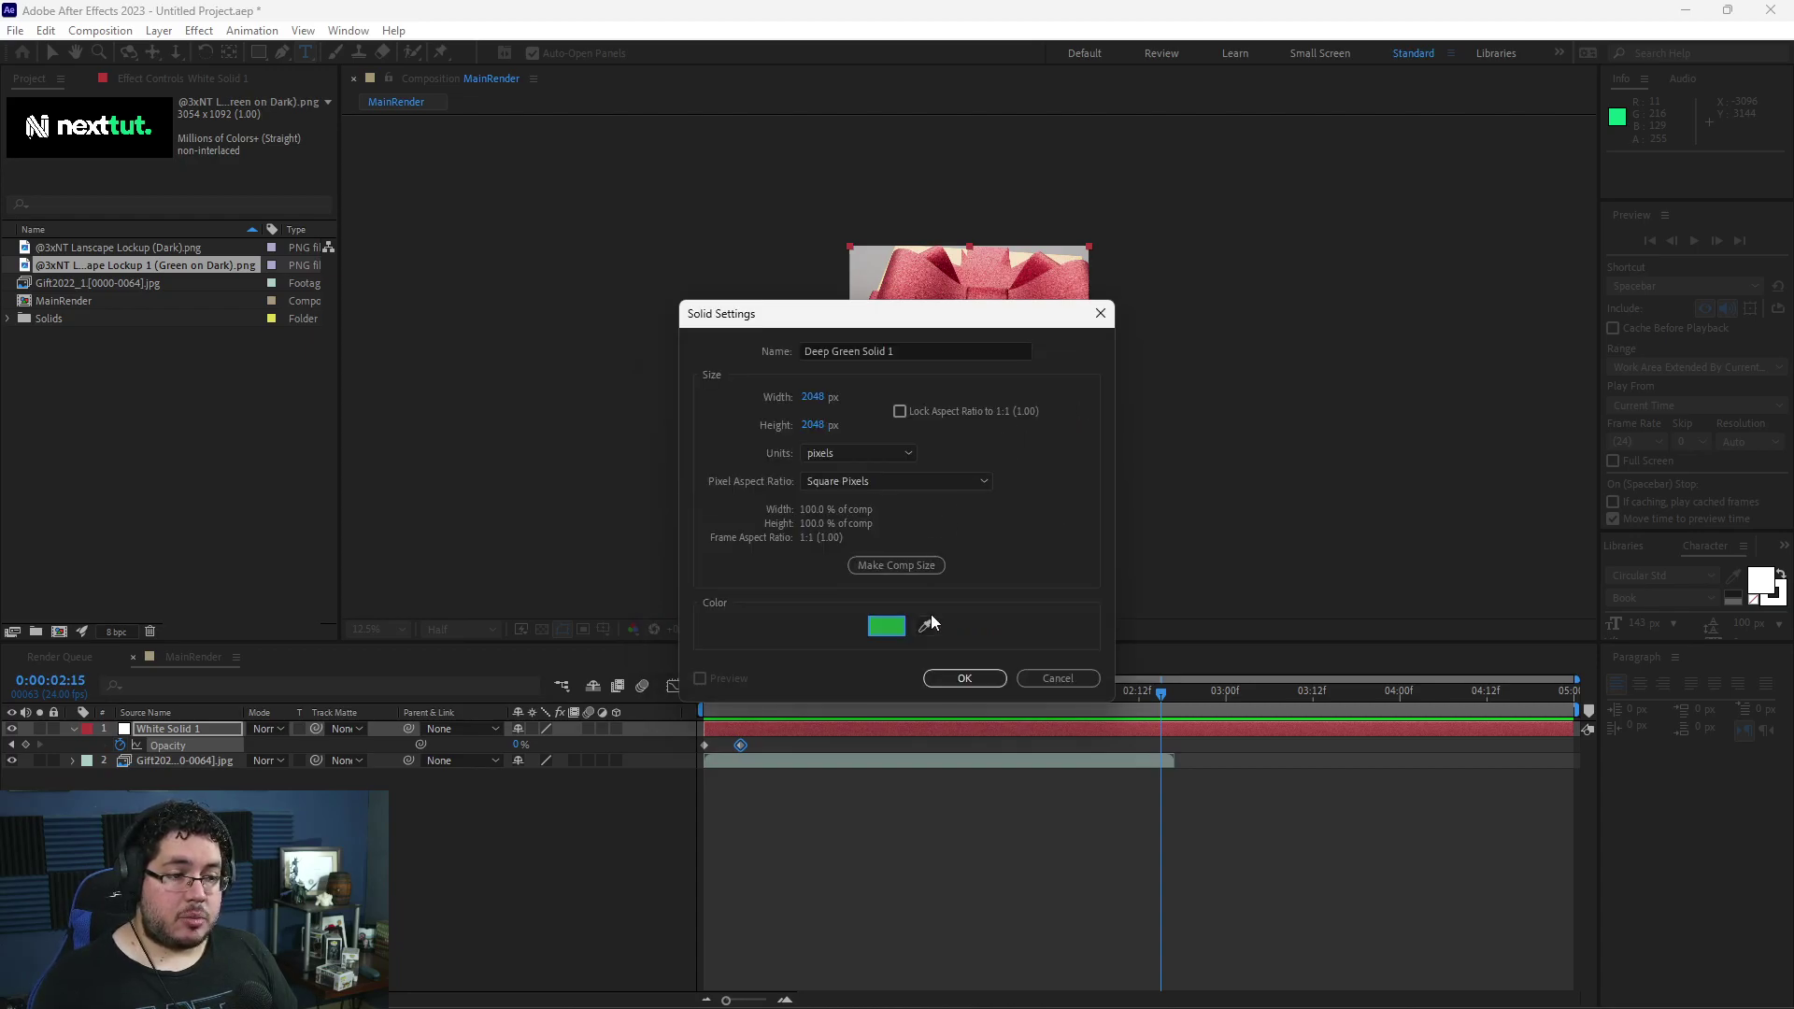
pyautogui.click(964, 676)
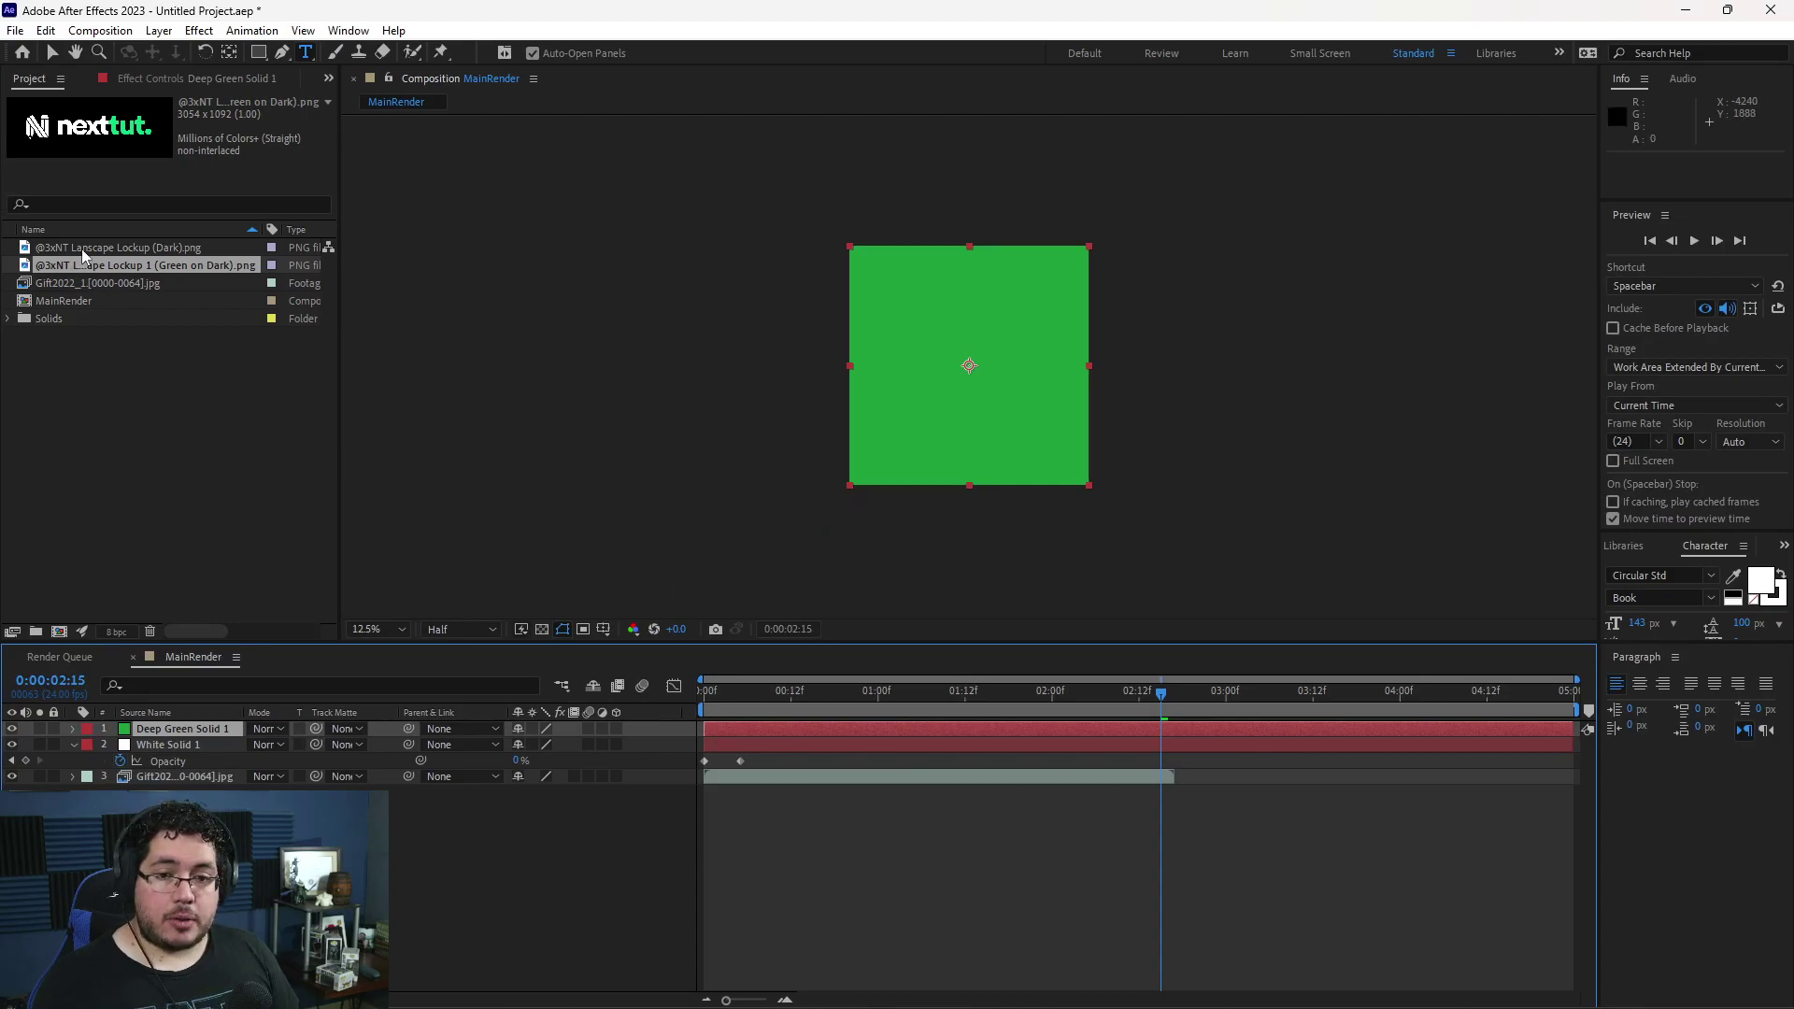
# - Add both nexttut logo PNGs to MainRender and scale them down to about 69%
pyautogui.keyDown('ctrl'); pyautogui.click(83, 248); pyautogui.keyUp('ctrl')
pyautogui.moveTo(82, 248); pyautogui.dragTo(180, 739)
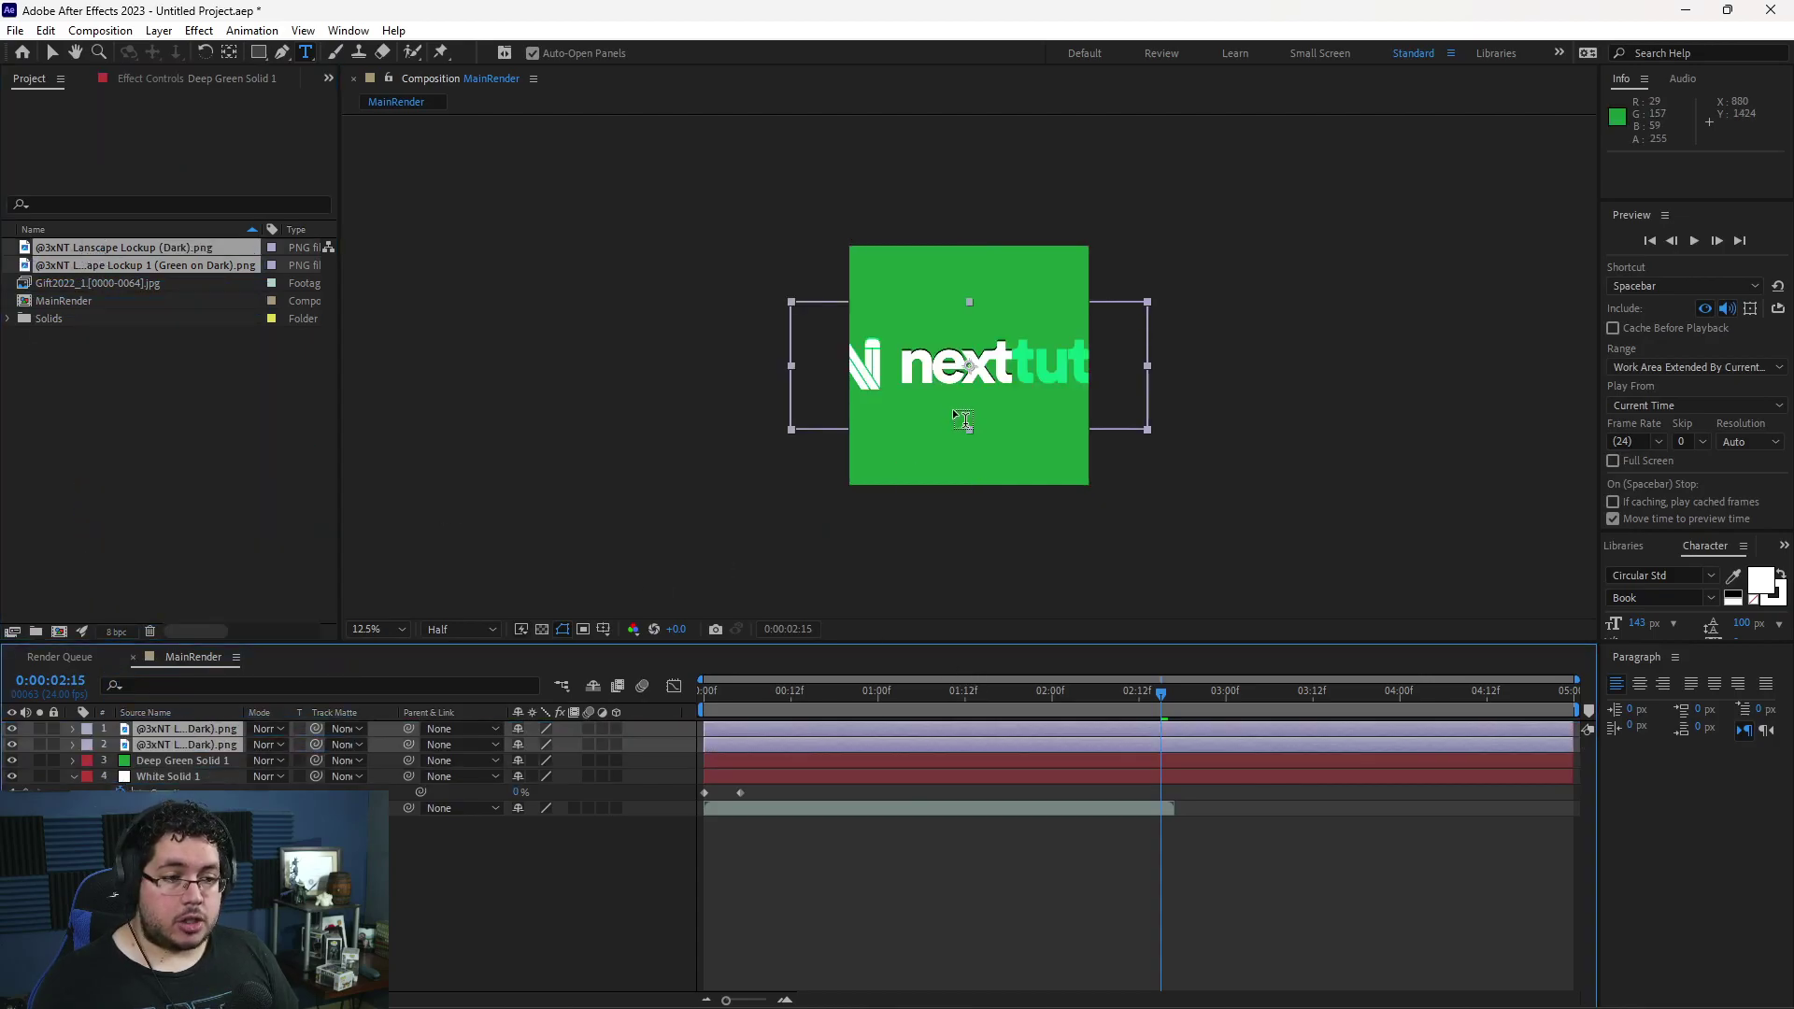
pyautogui.click(51, 54)
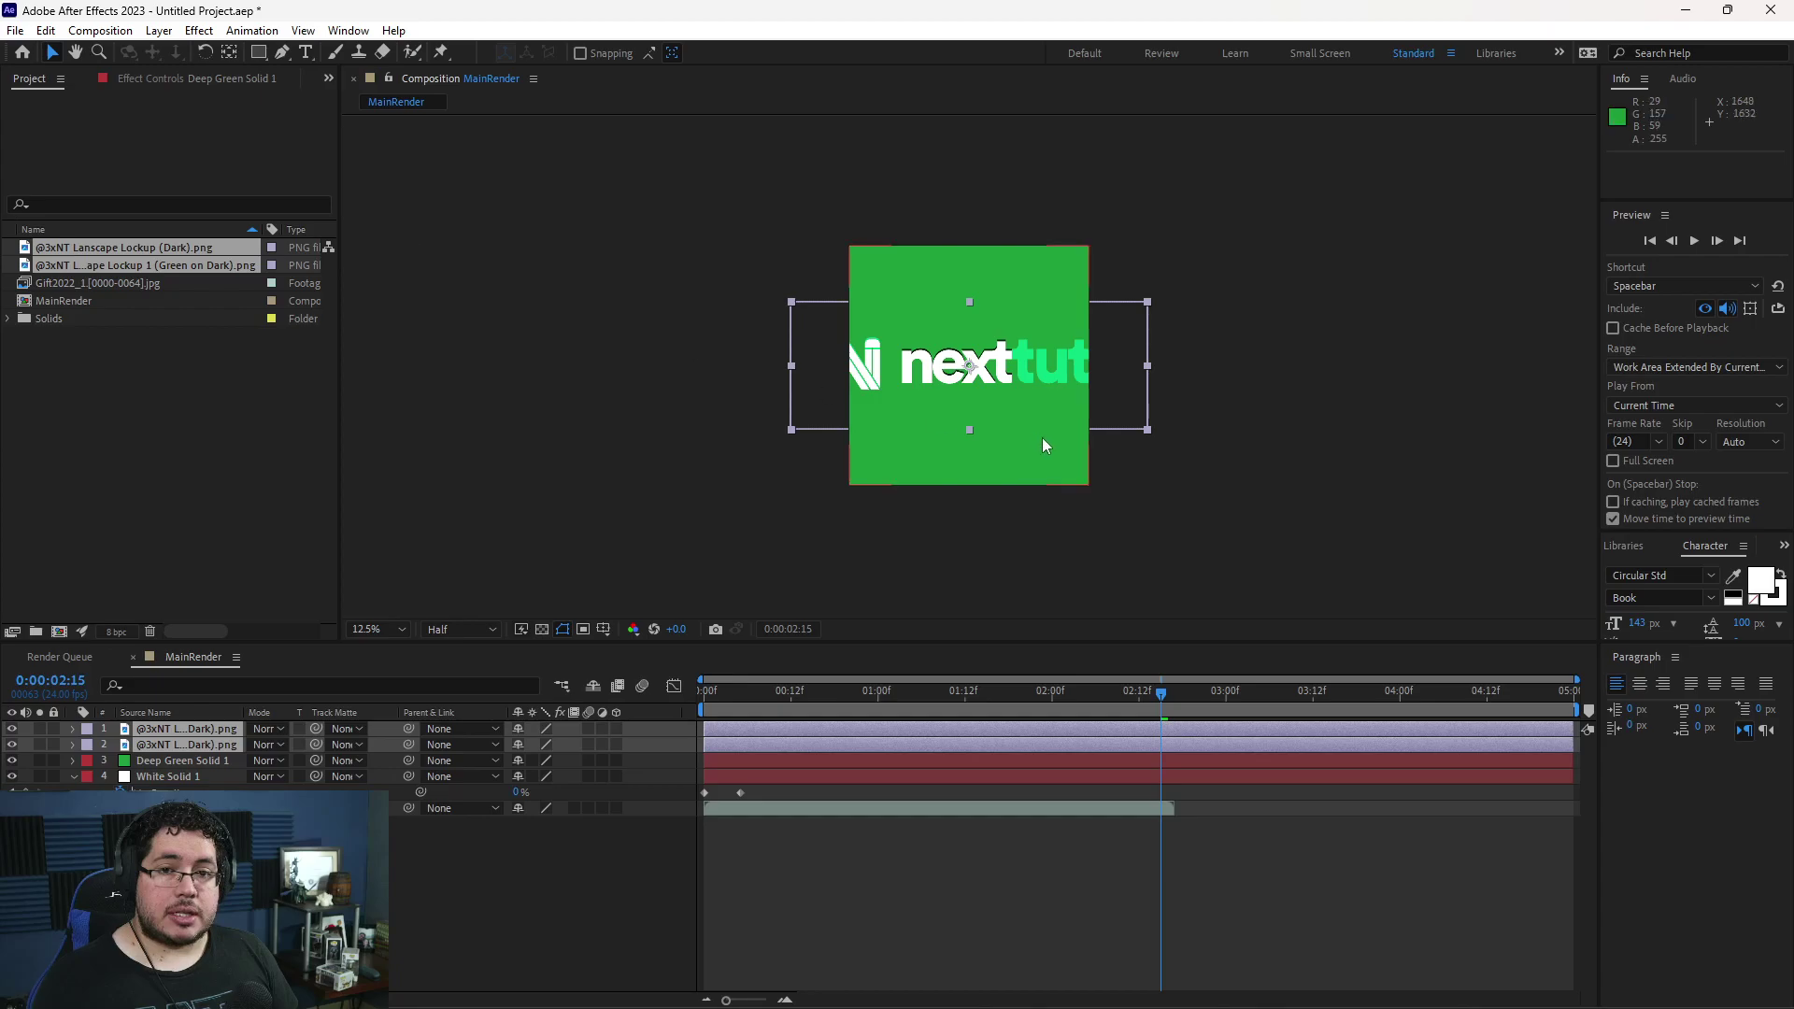
pyautogui.moveTo(1149, 433); pyautogui.dragTo(1094, 402)
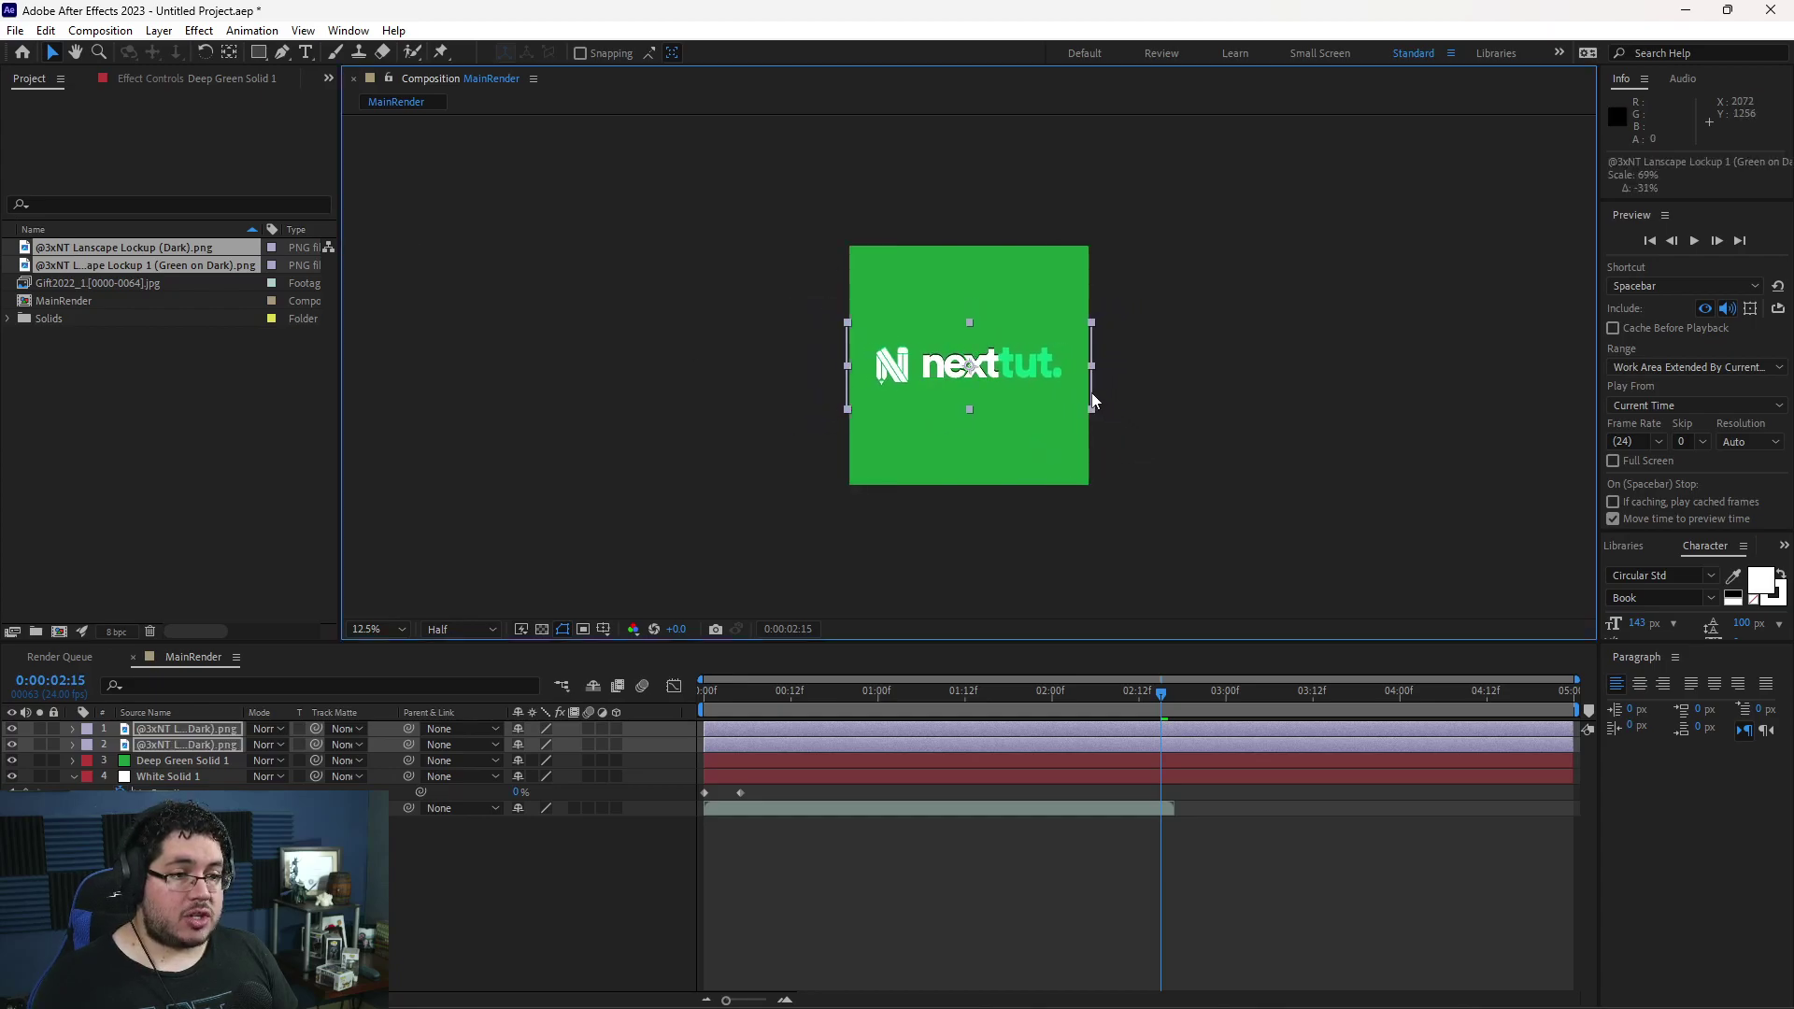
pyautogui.scroll(4, 1035, 359)
pyautogui.scroll(-2, 1113, 370)
# - Toggle the white and dark logo layers' visibility to compare them, then inspect Deep Green Solid 1
pyautogui.click(1337, 400)
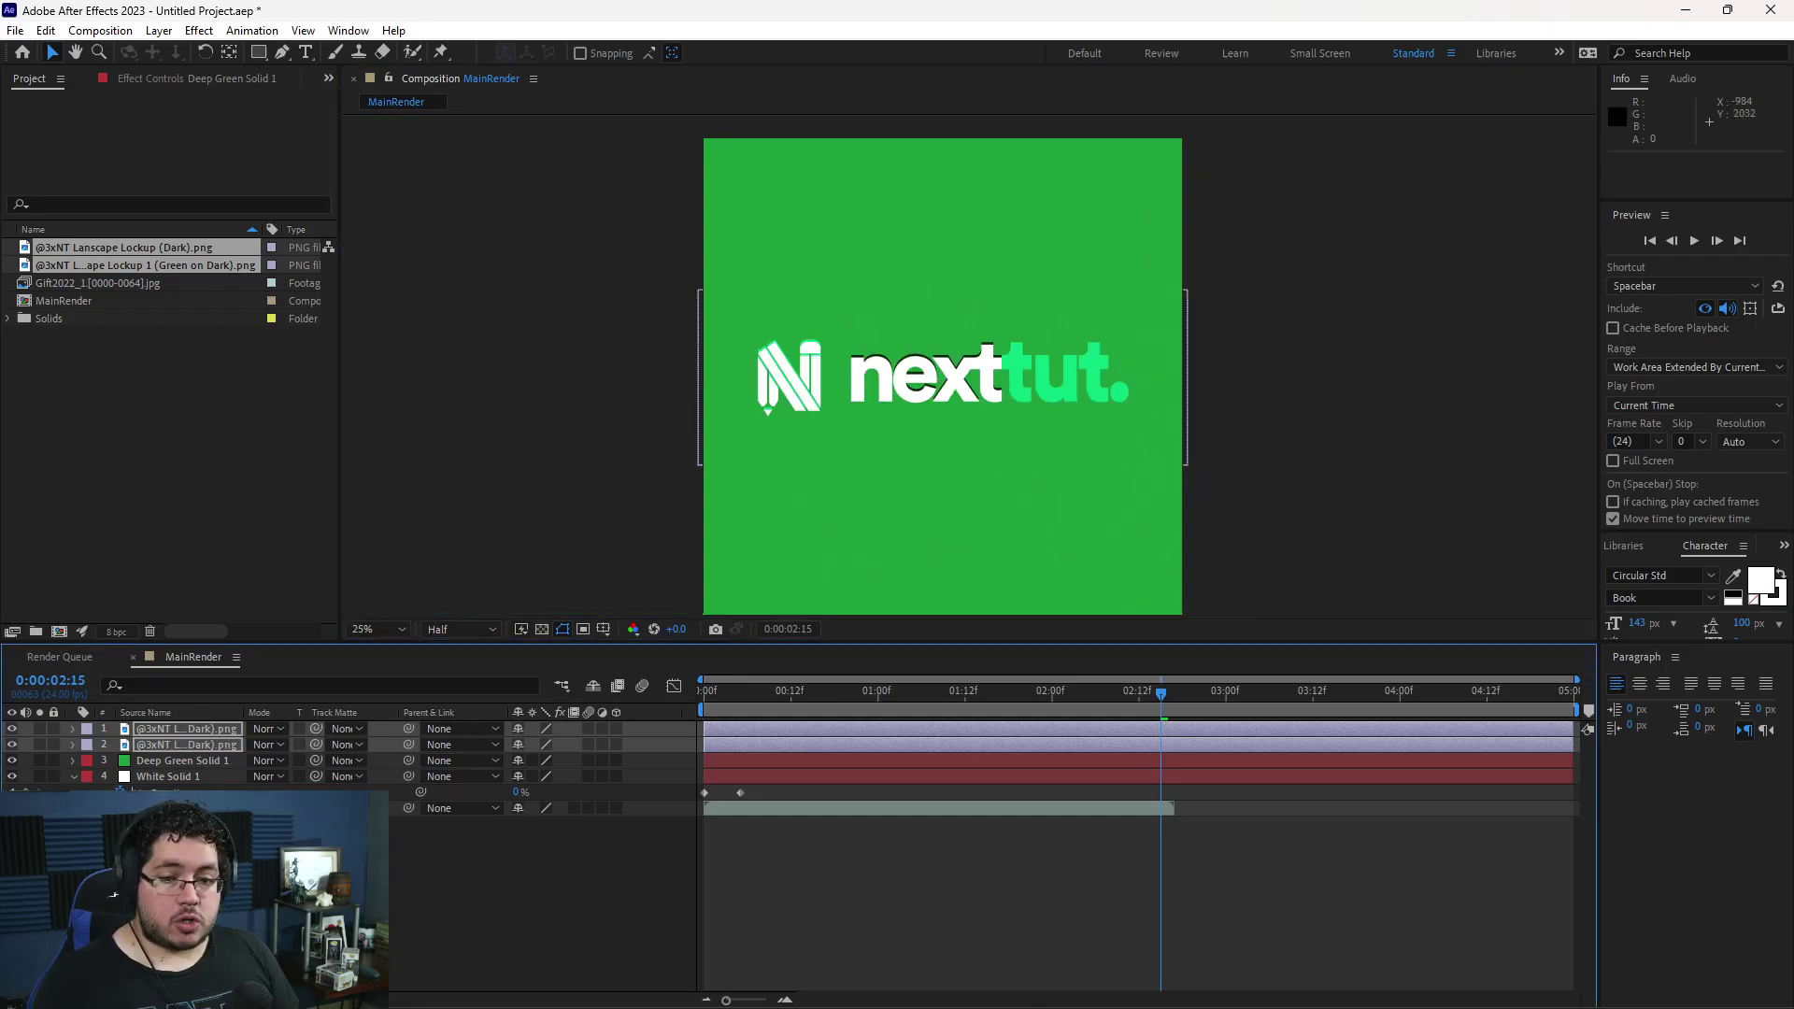
pyautogui.click(12, 730)
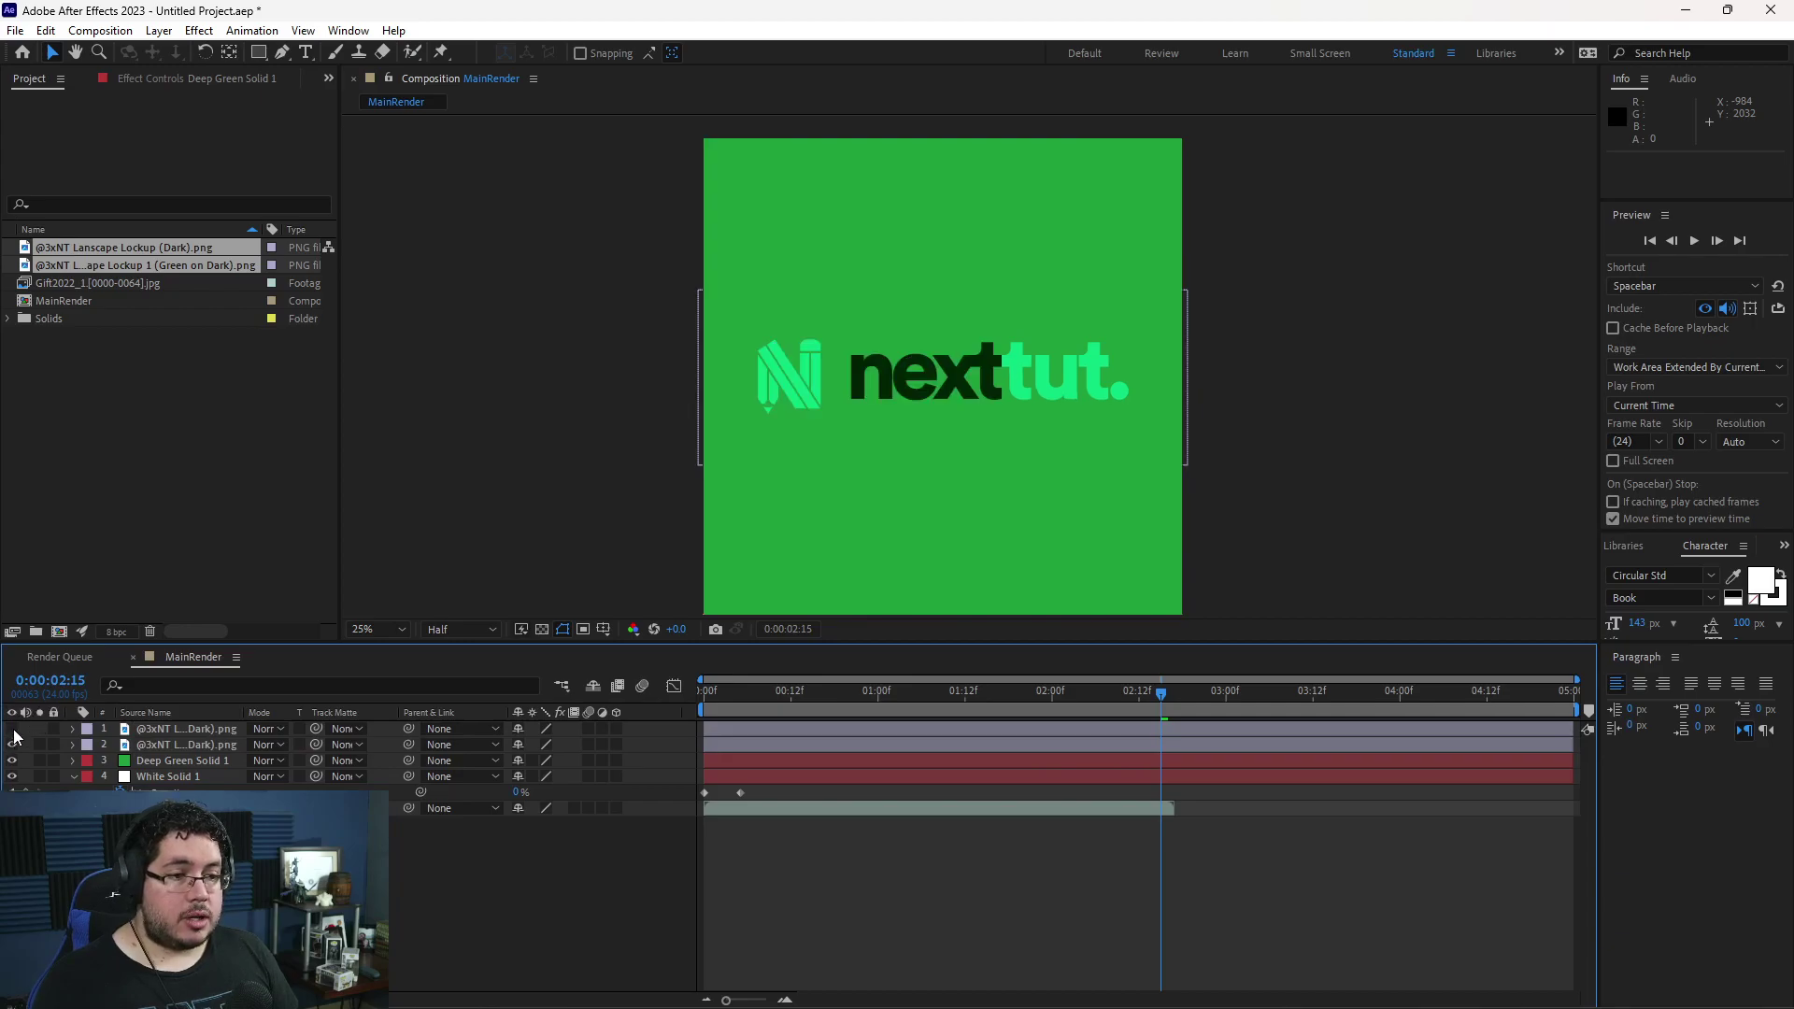
pyautogui.click(13, 731)
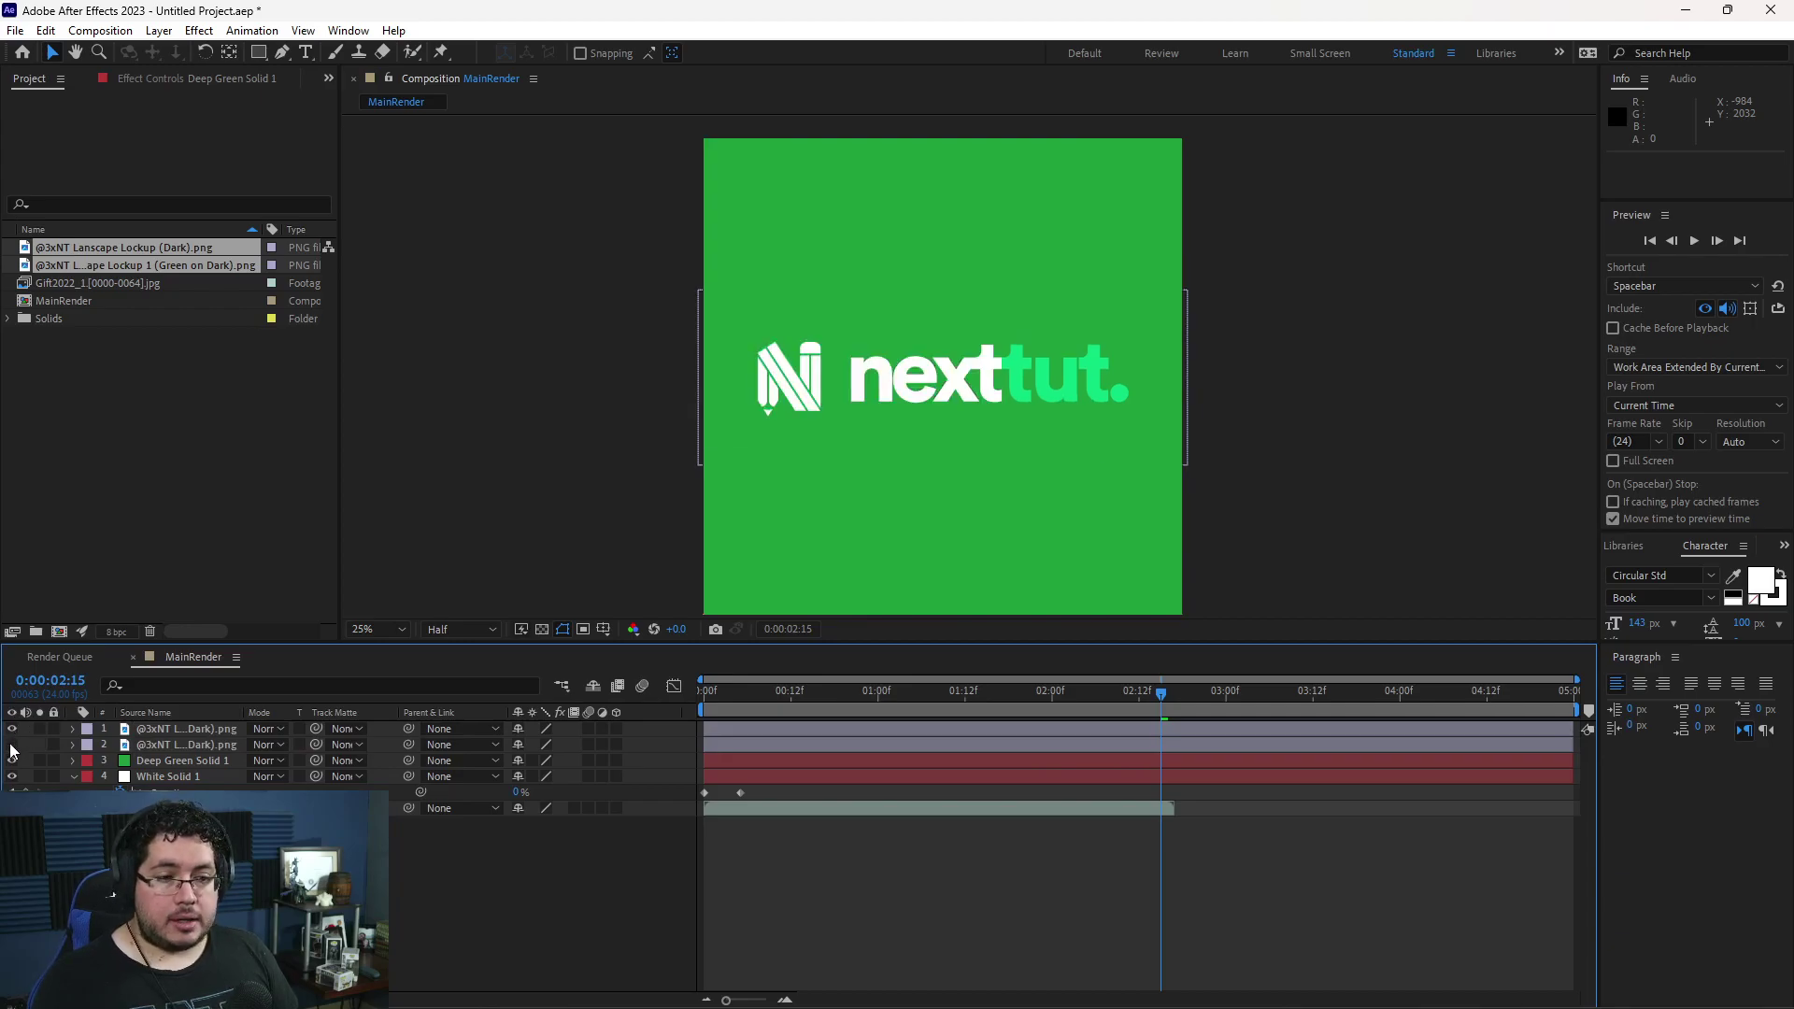
pyautogui.click(11, 745)
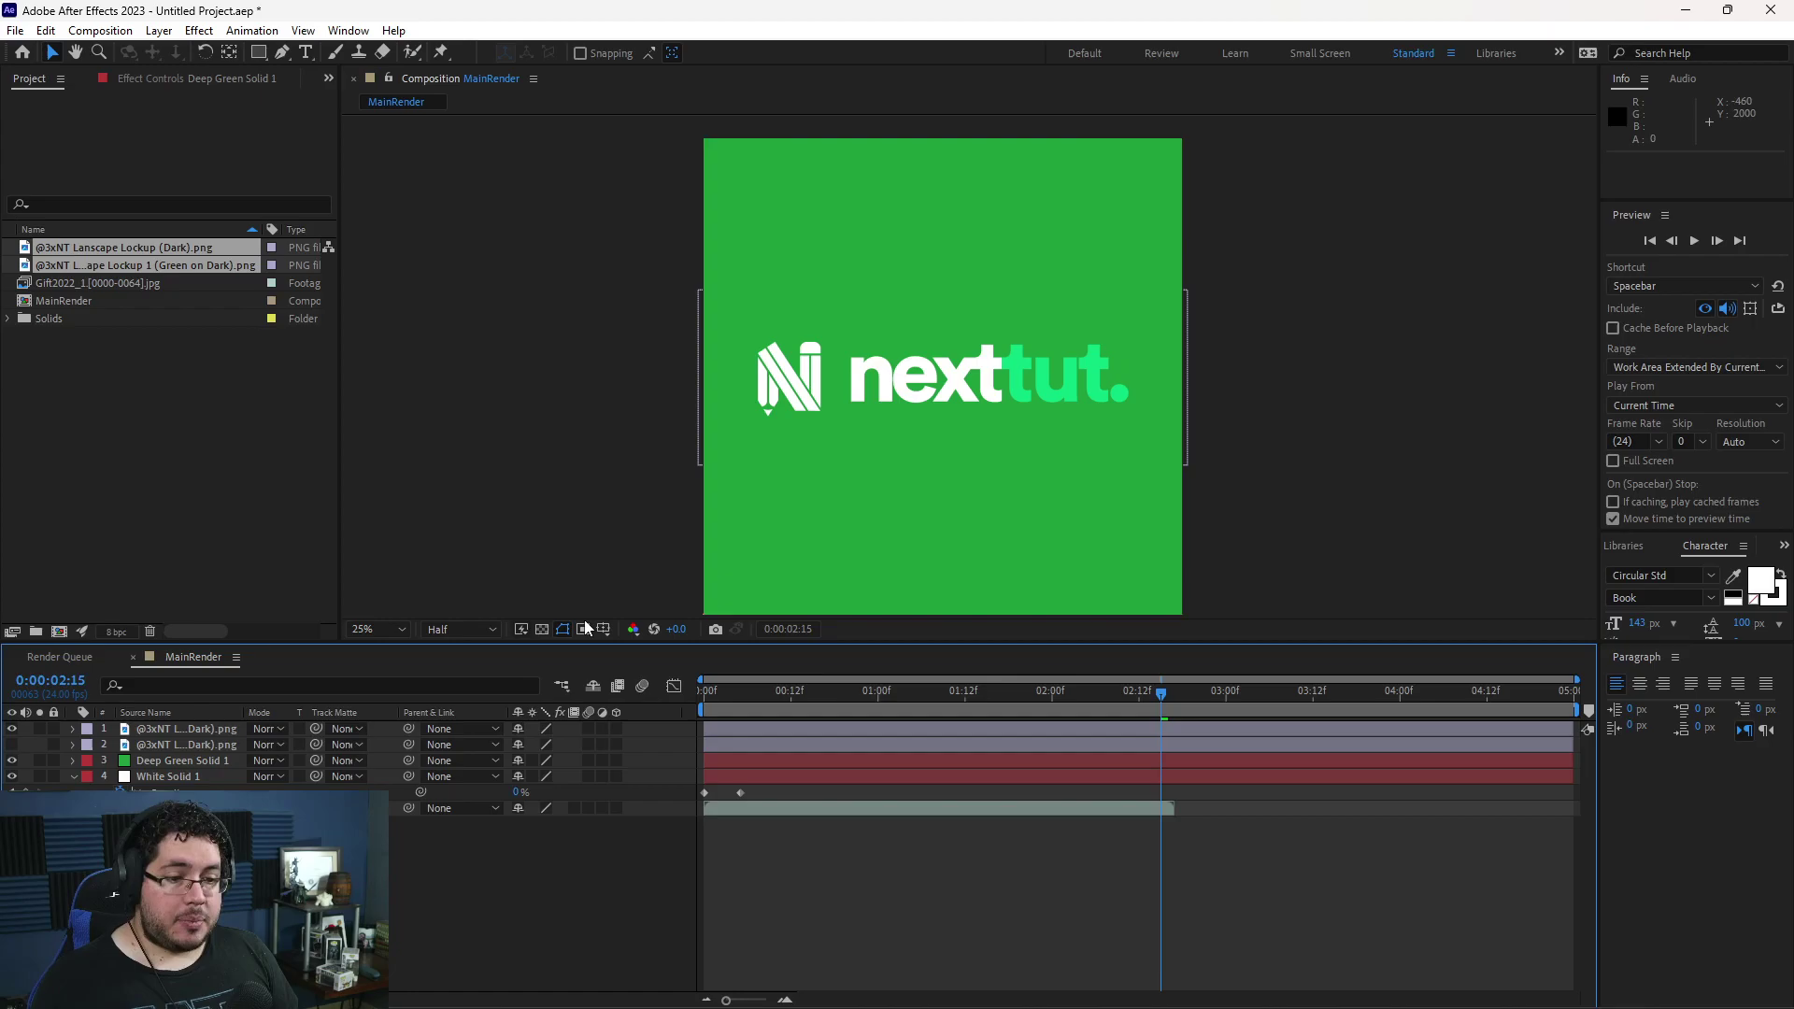
pyautogui.doubleClick(180, 760)
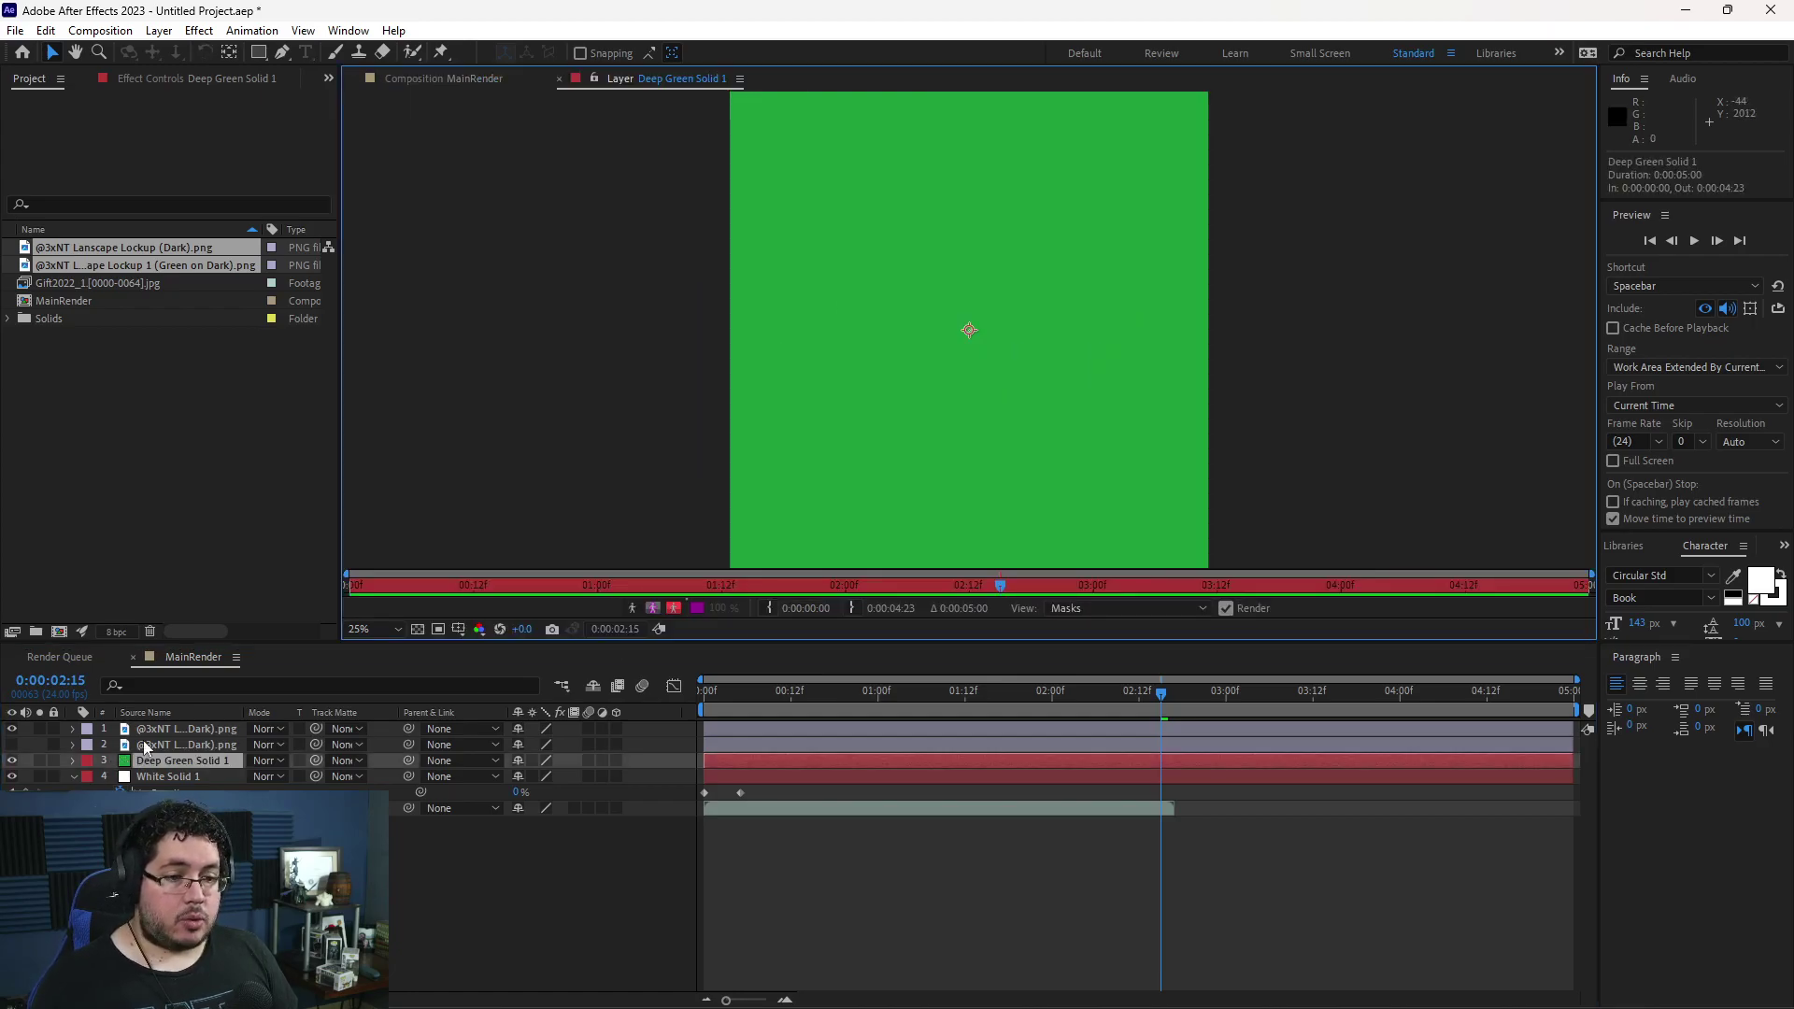
pyautogui.click(562, 79)
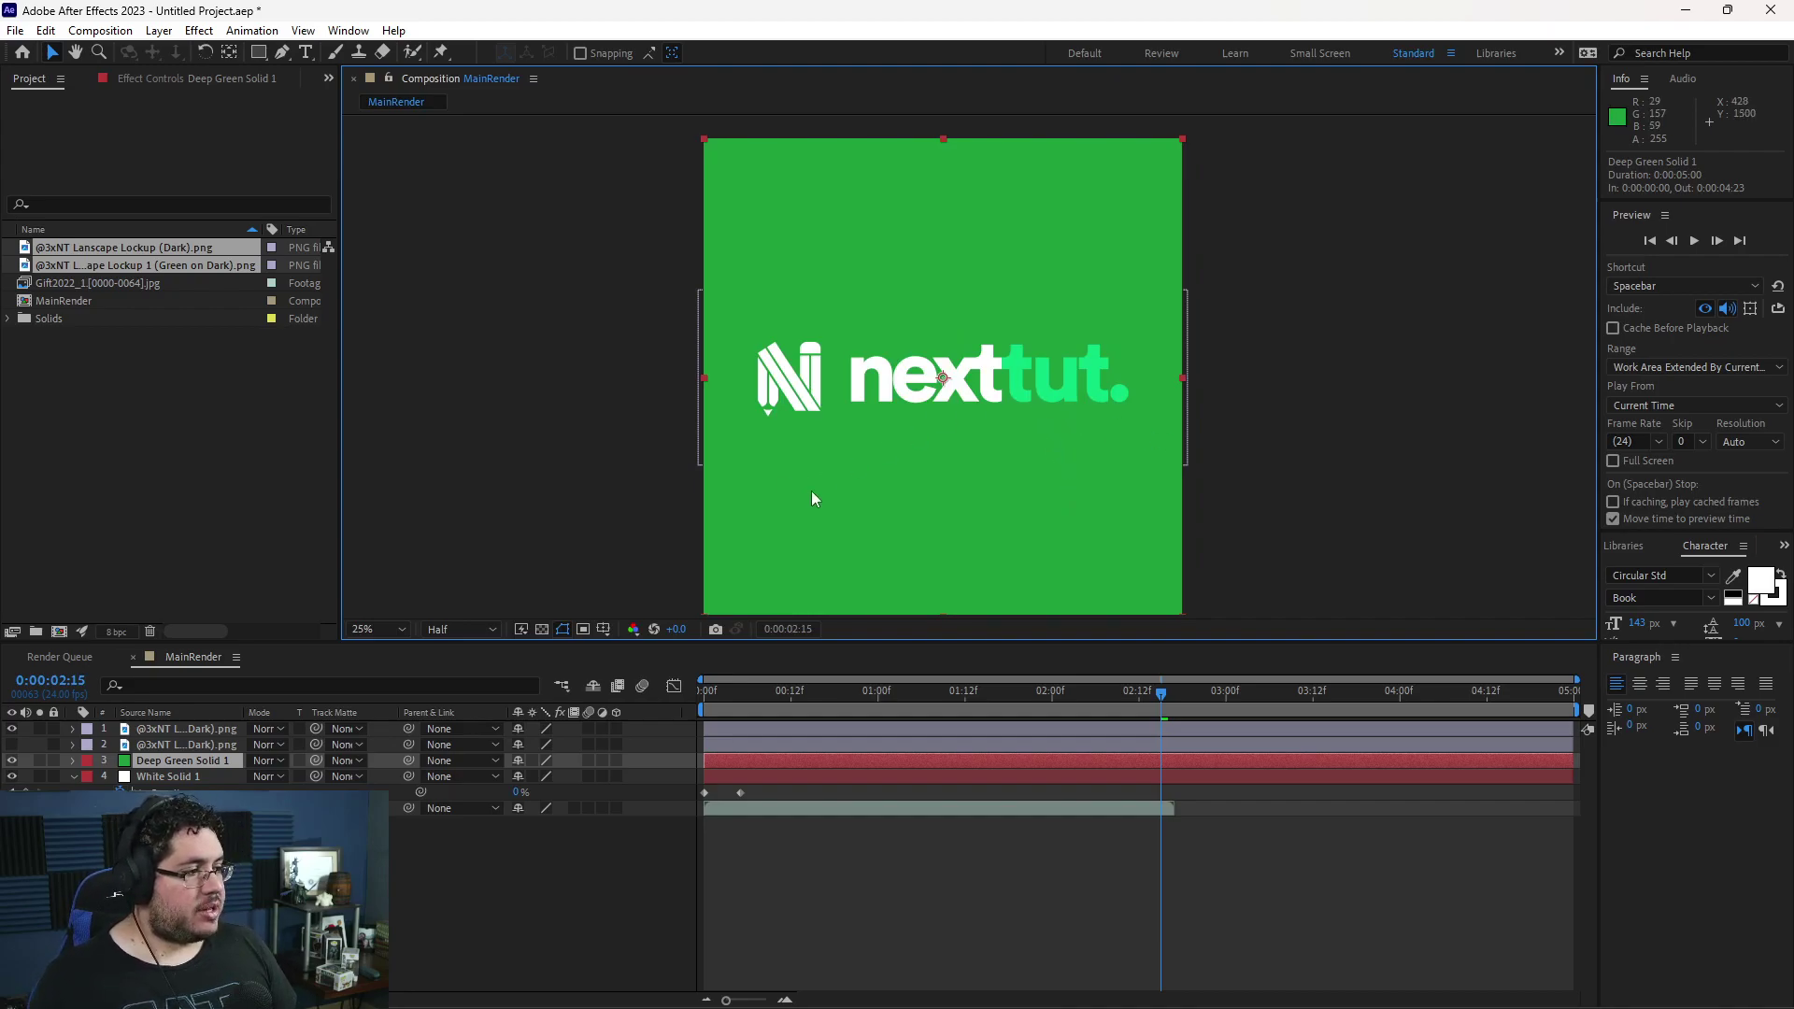
# - Delete the dark logo layer and keyframe the white logo and green solid at 0% opacity at 0:00:02:13
pyautogui.click(179, 746)
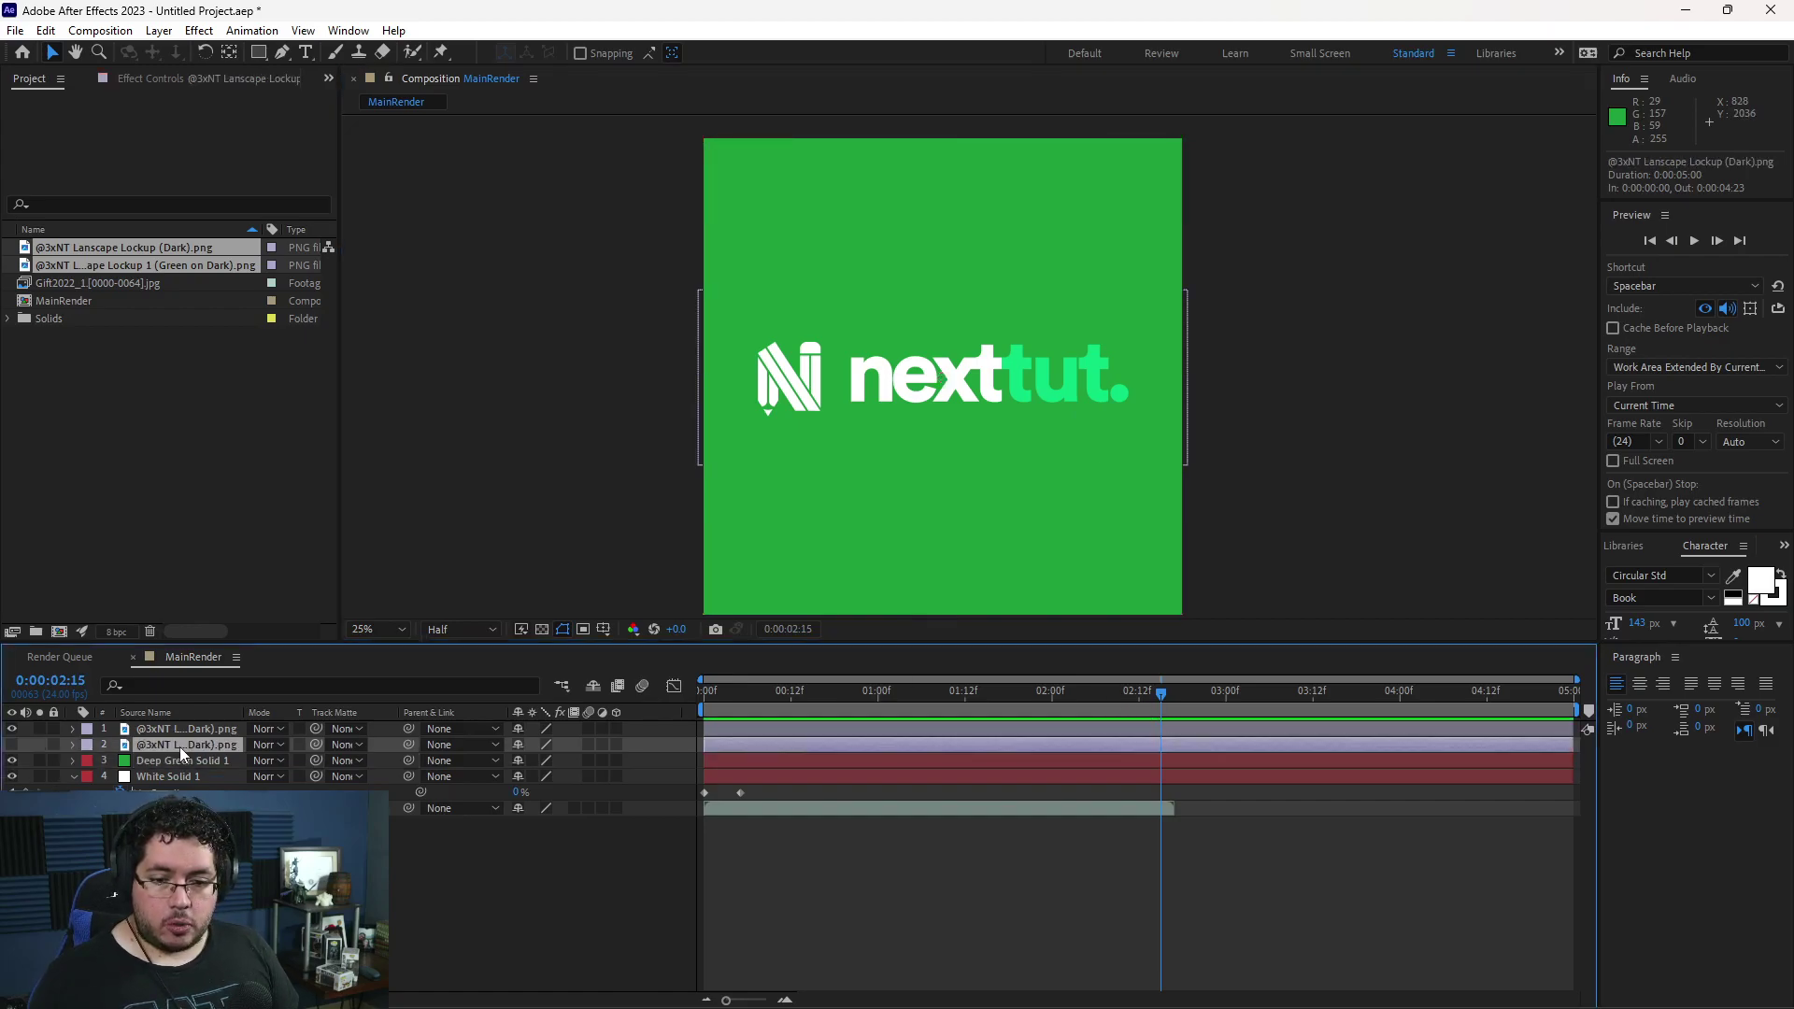
pyautogui.press('Delete')
pyautogui.click(209, 731)
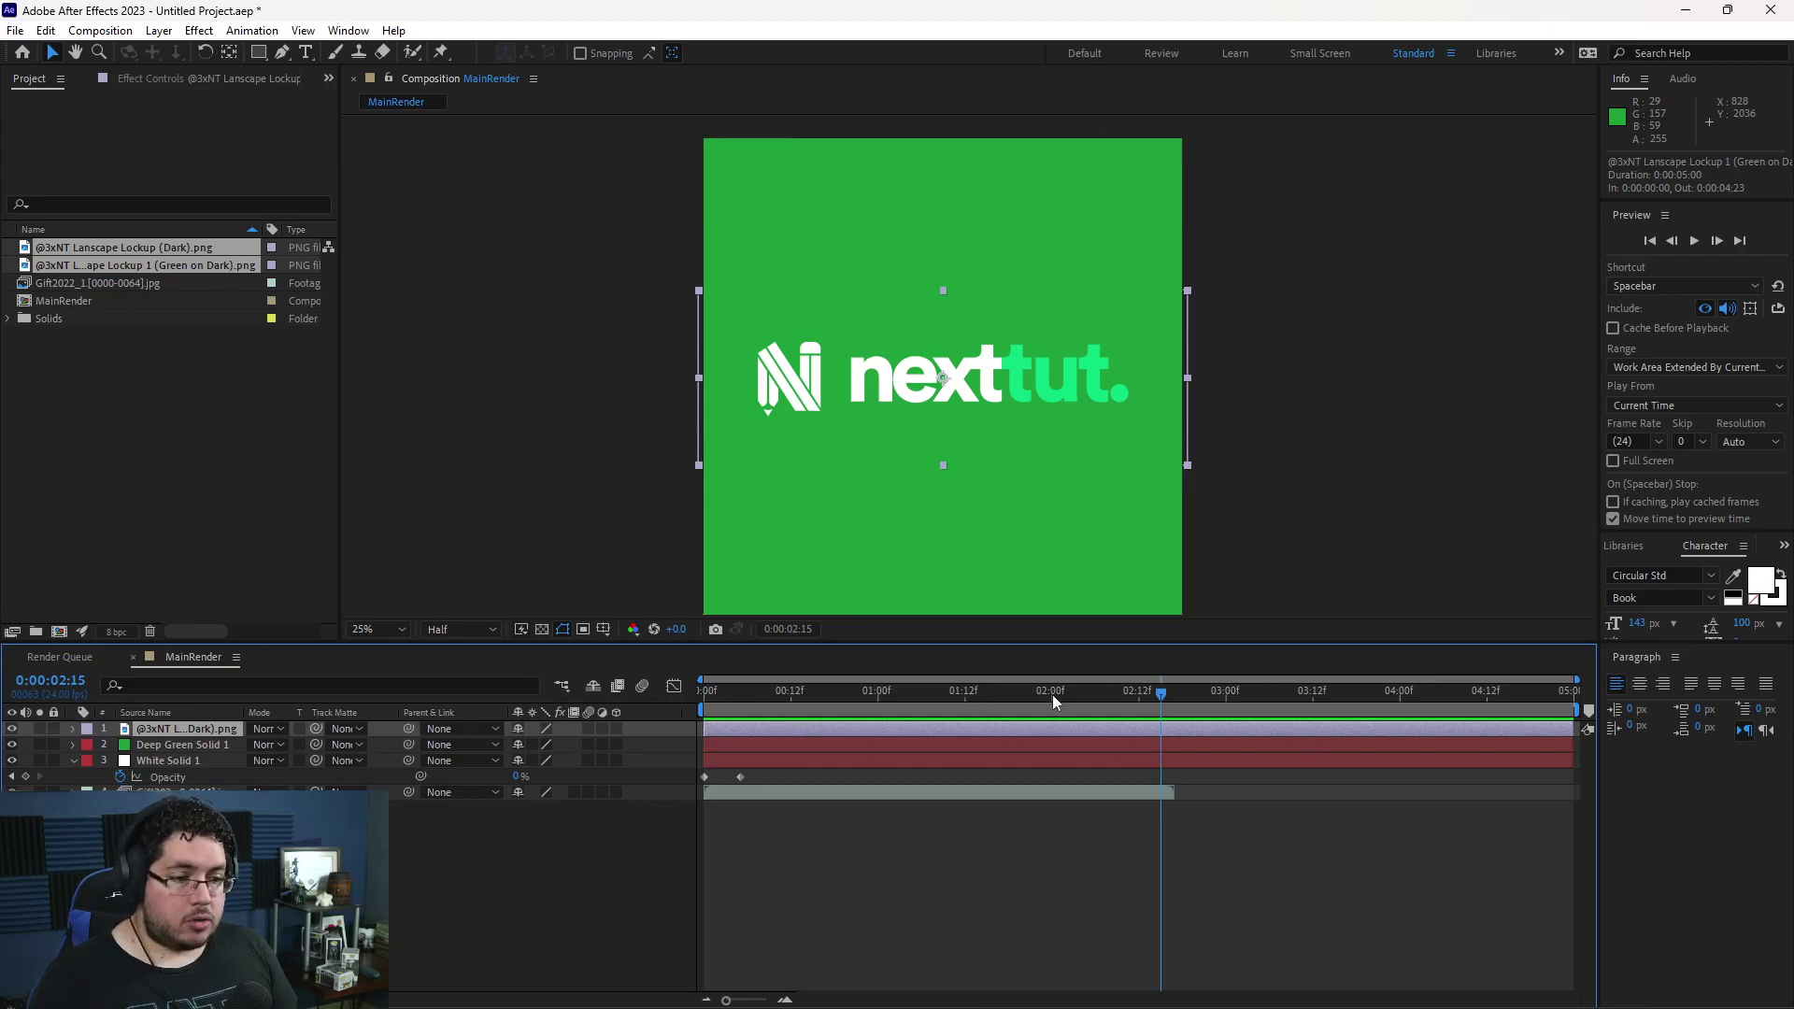
pyautogui.moveTo(1145, 695); pyautogui.dragTo(1162, 699)
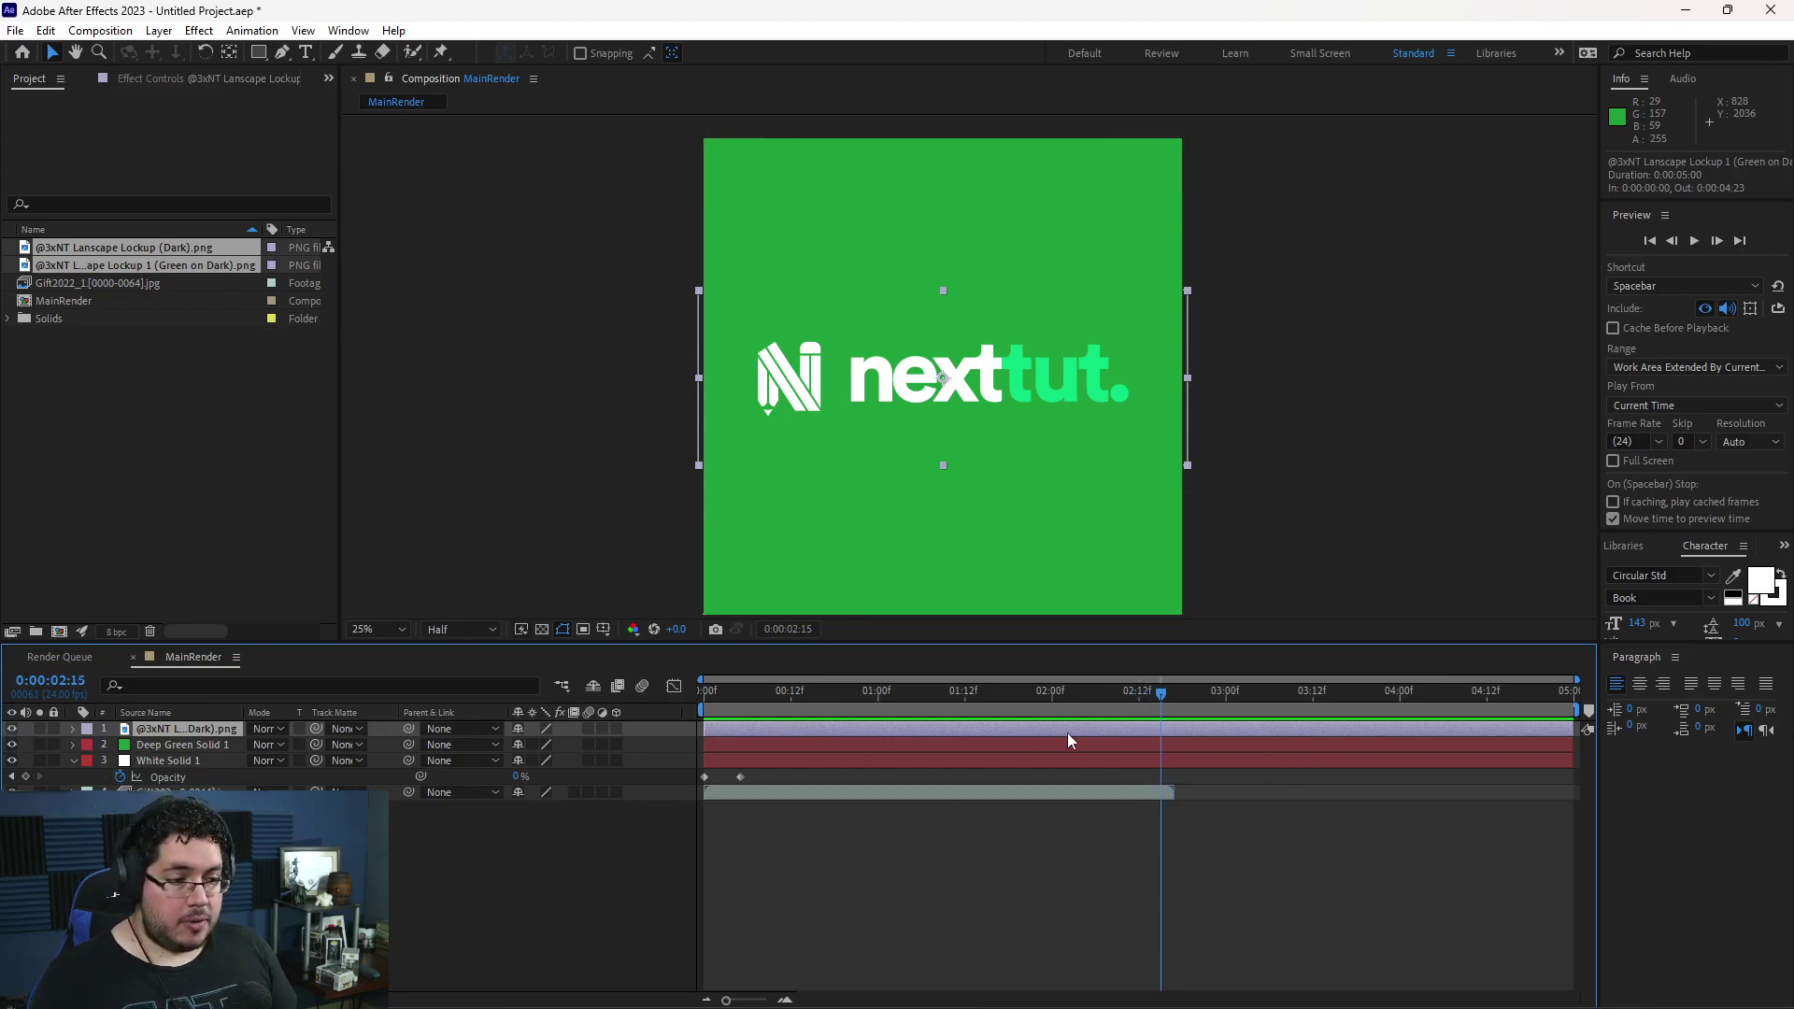
pyautogui.keyDown('ctrl'); pyautogui.click(193, 749); pyautogui.keyUp('ctrl')
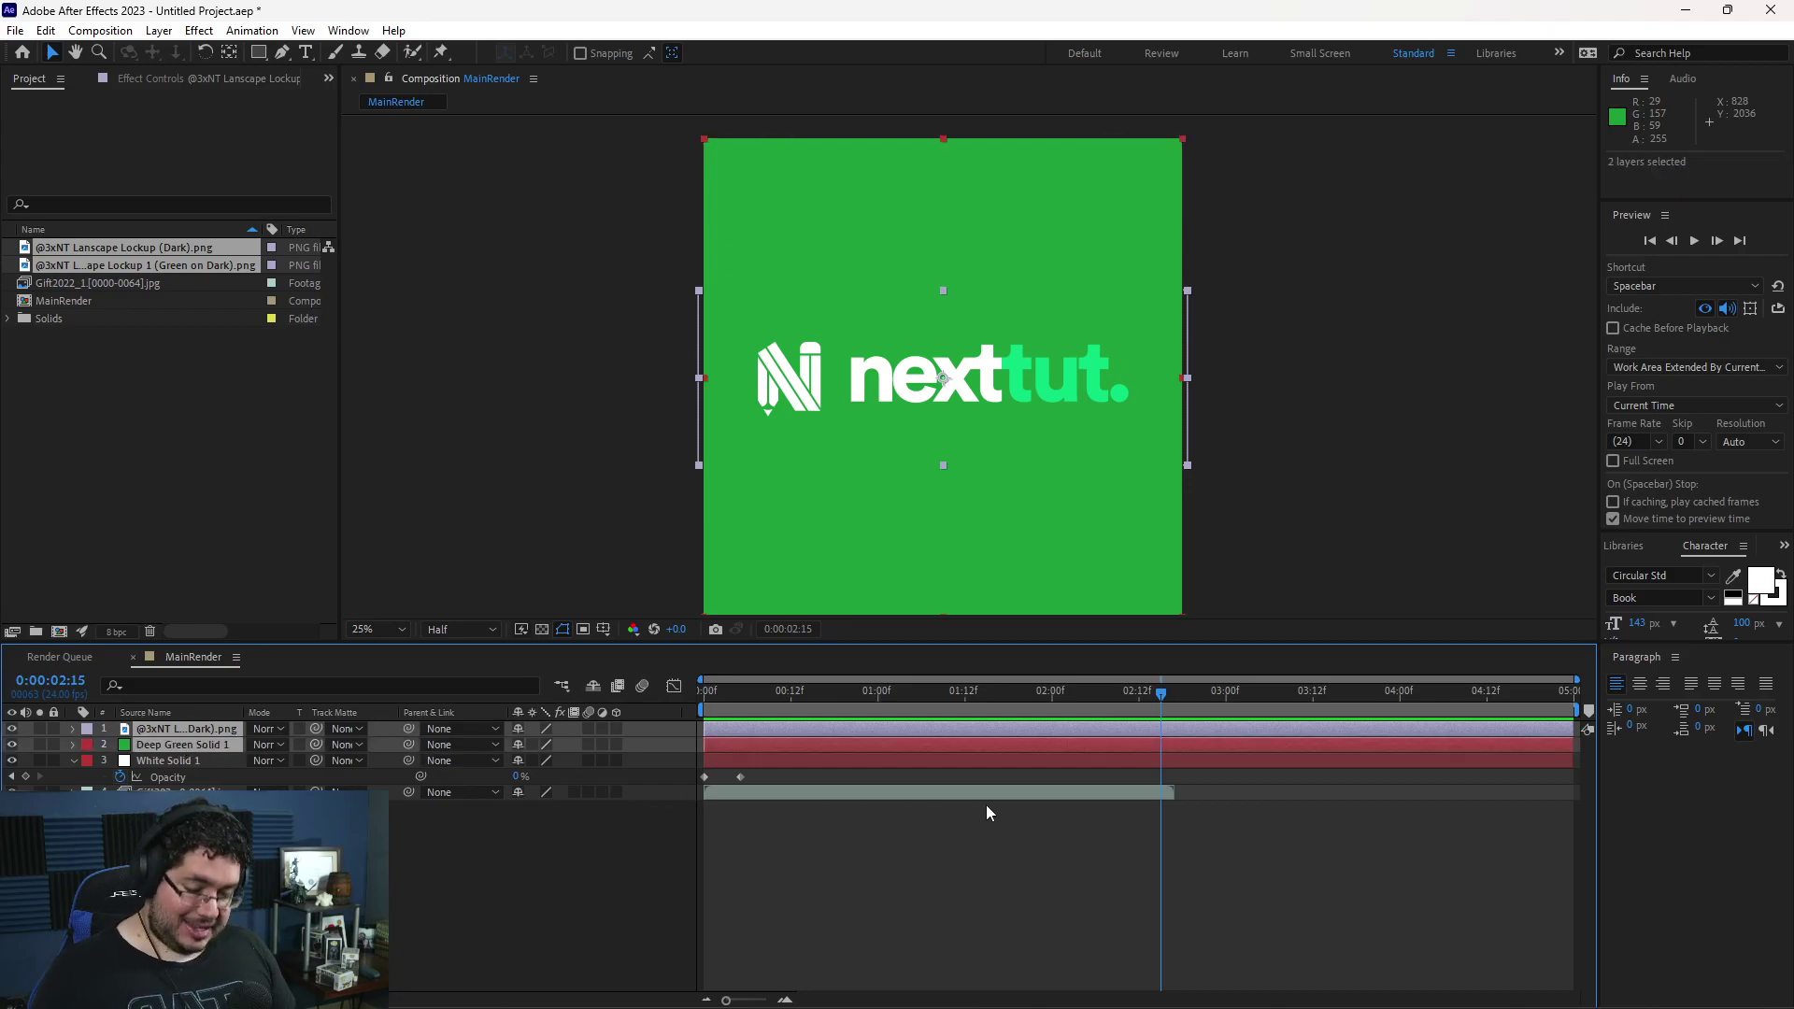
pyautogui.press('t')
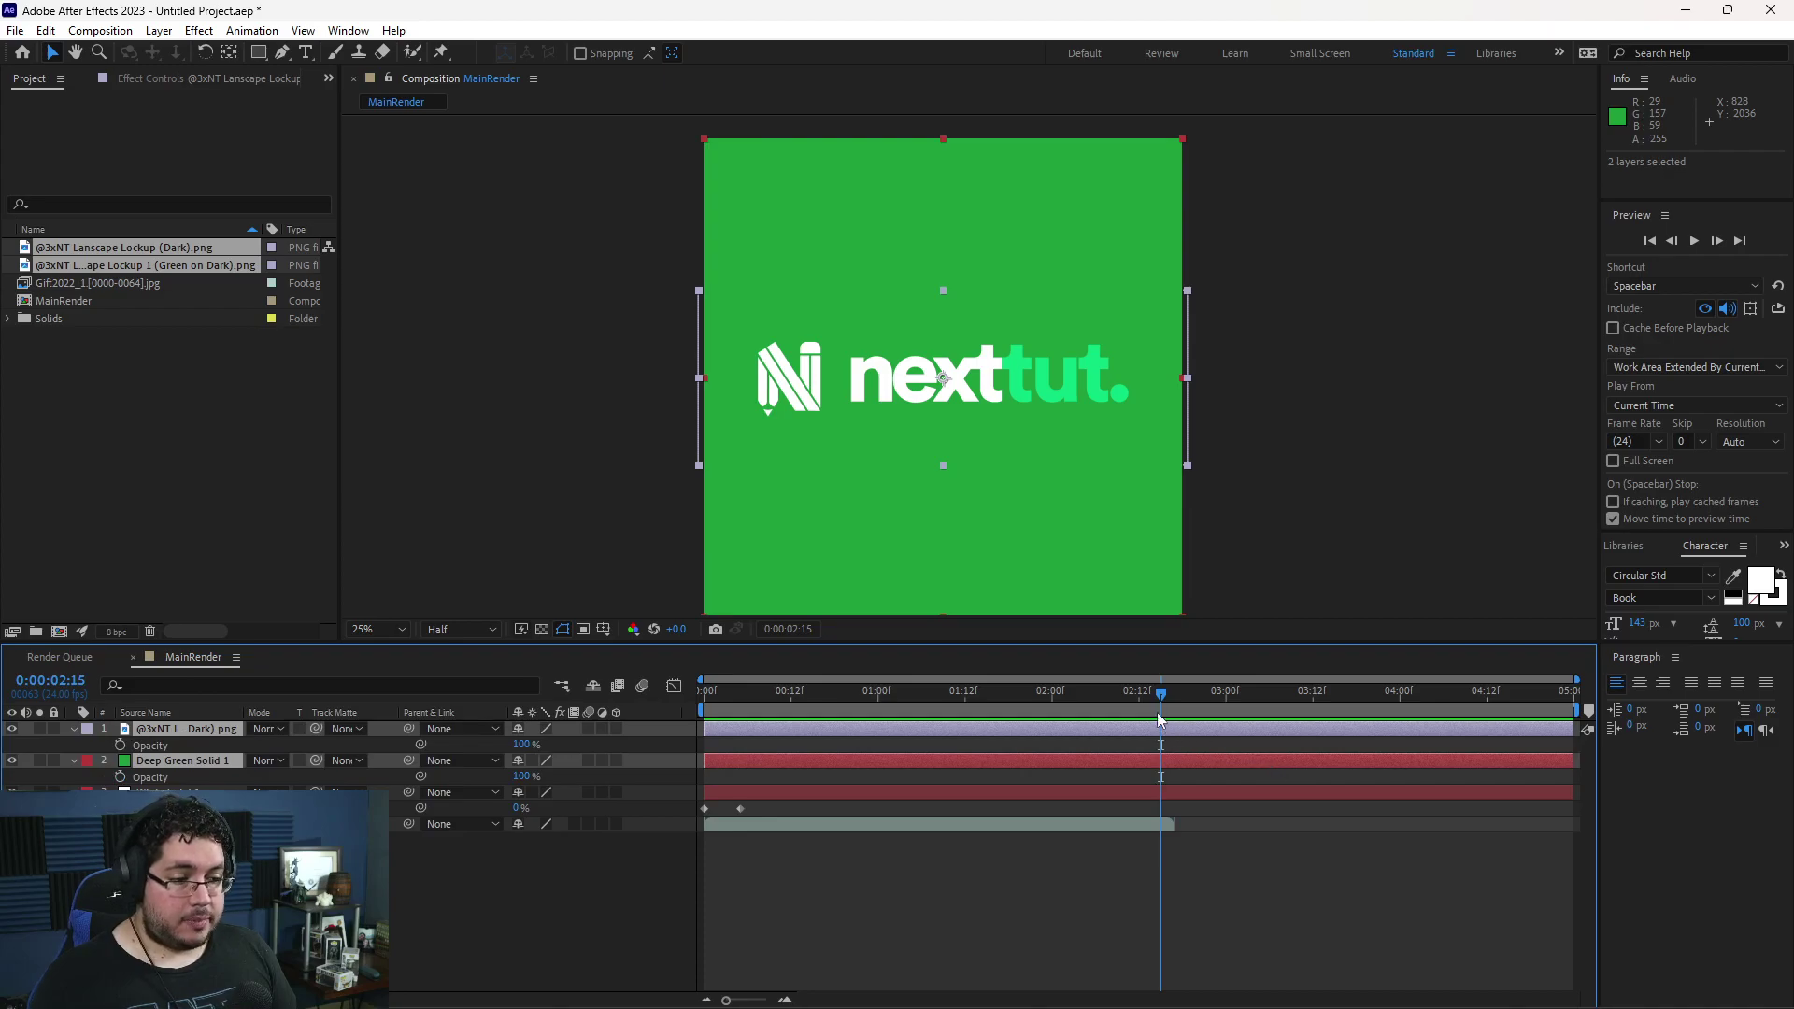
pyautogui.moveTo(1158, 692); pyautogui.dragTo(1145, 691)
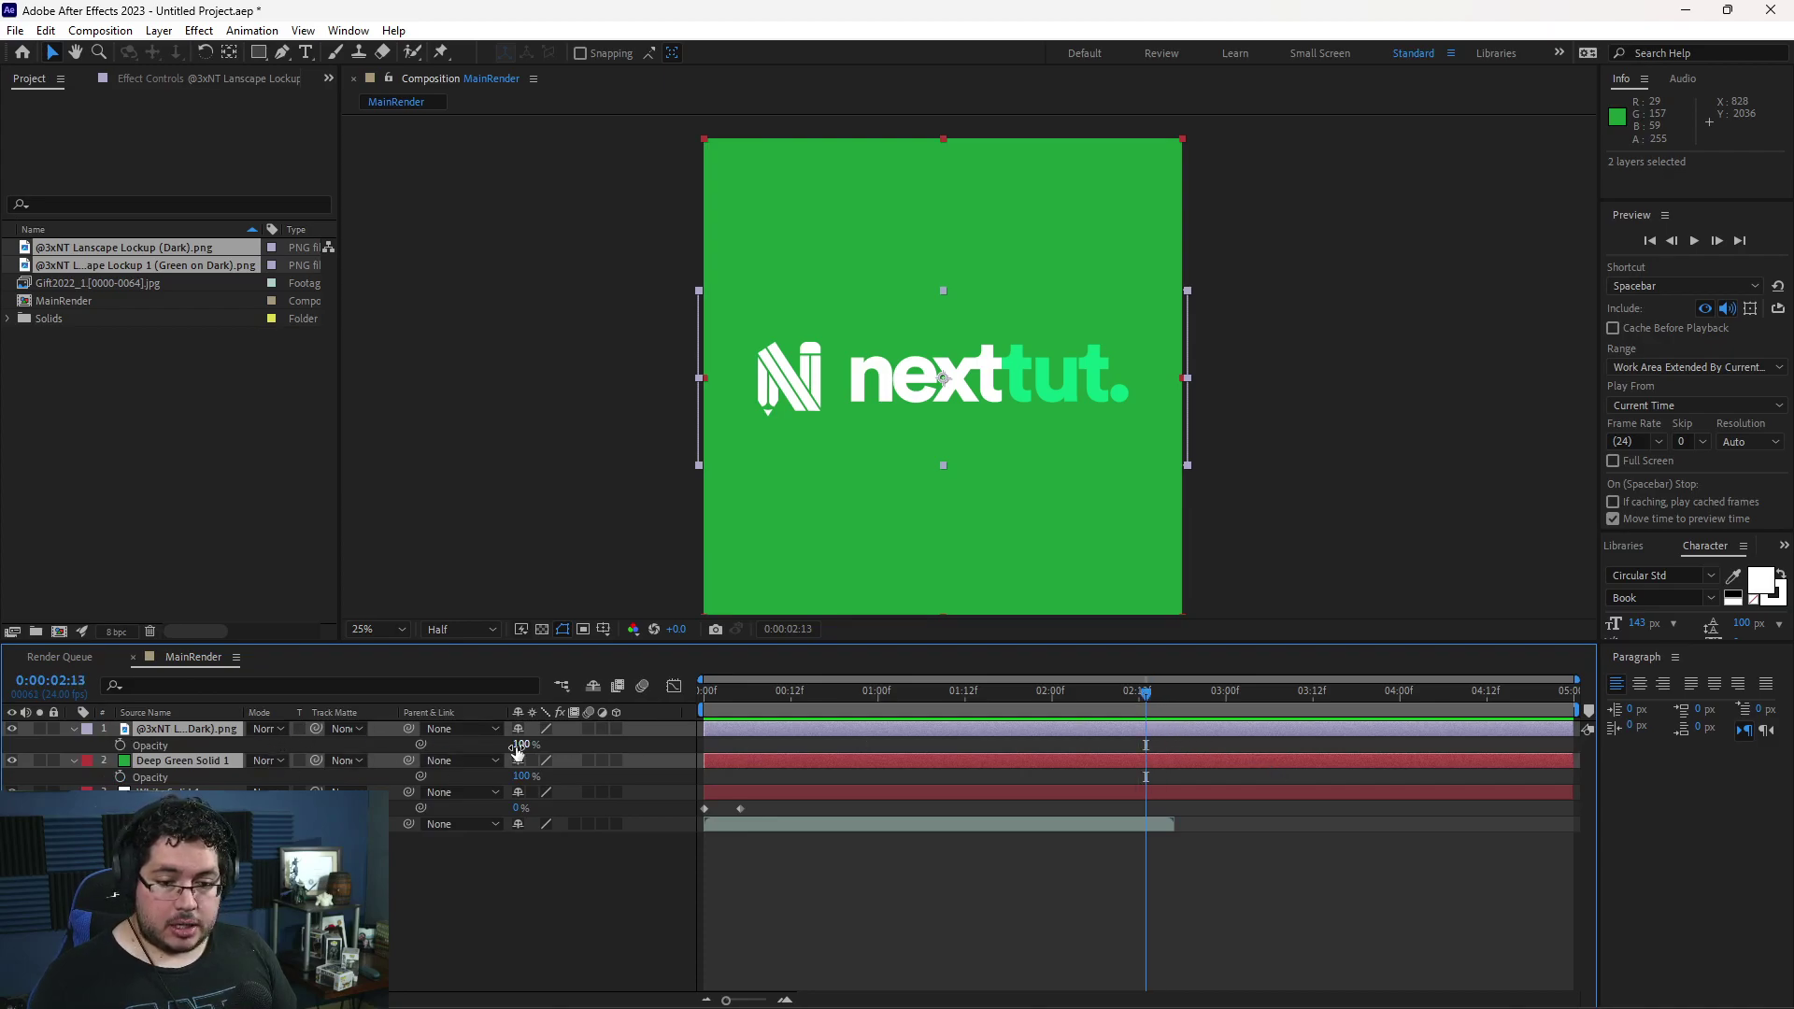
pyautogui.moveTo(521, 744); pyautogui.dragTo(140, 756)
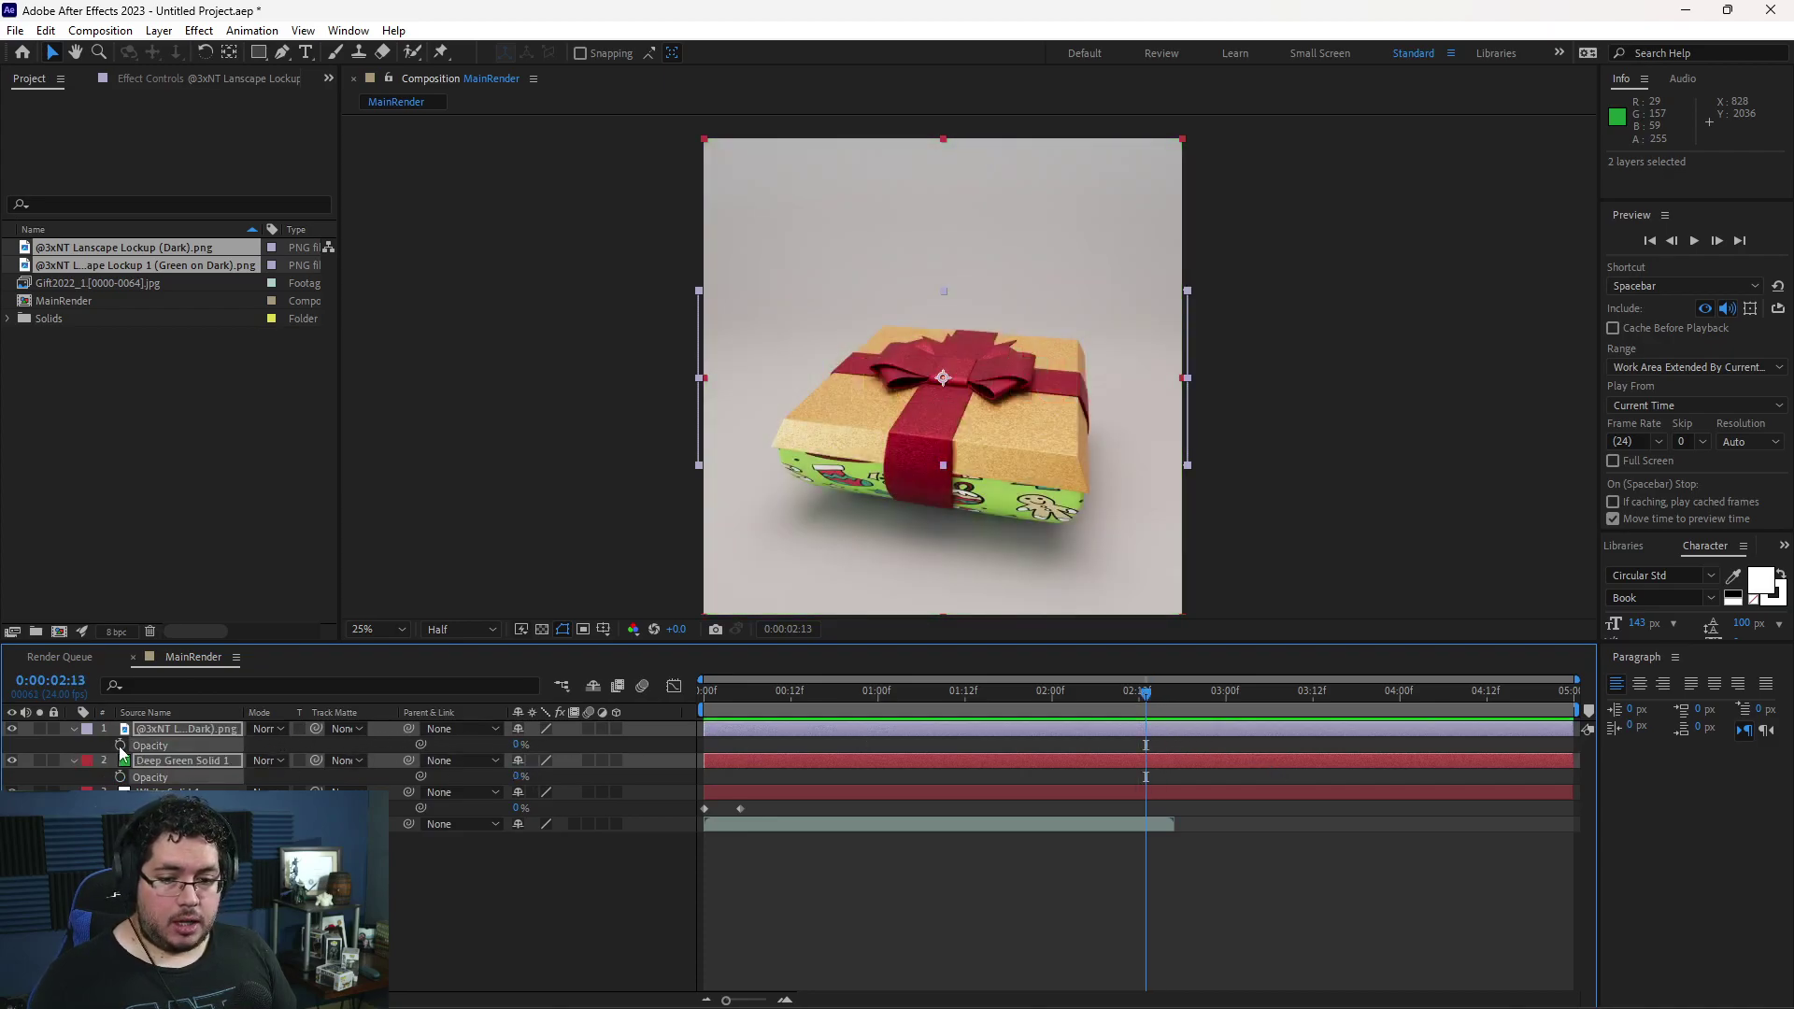
pyautogui.click(120, 774)
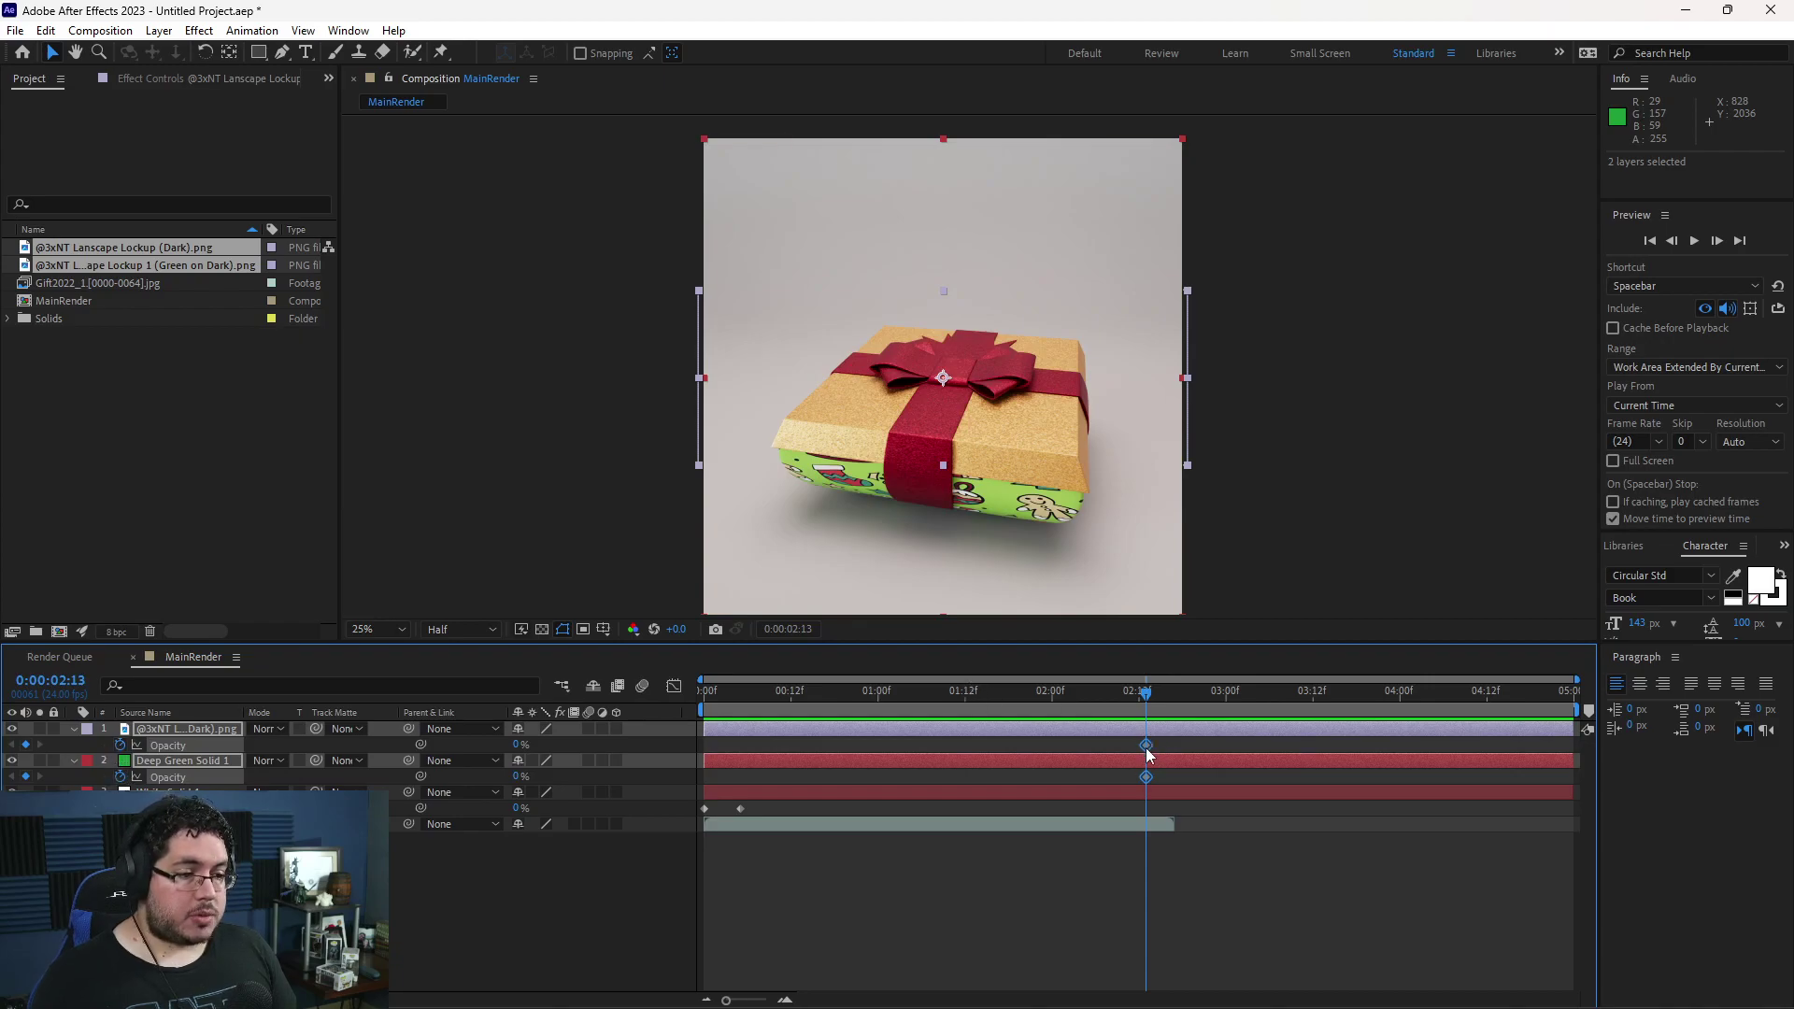
# - Add 100% opacity keyframes at 2:16, then shift the fade later so it starts at 2:15
pyautogui.moveTo(1146, 696); pyautogui.dragTo(1168, 696)
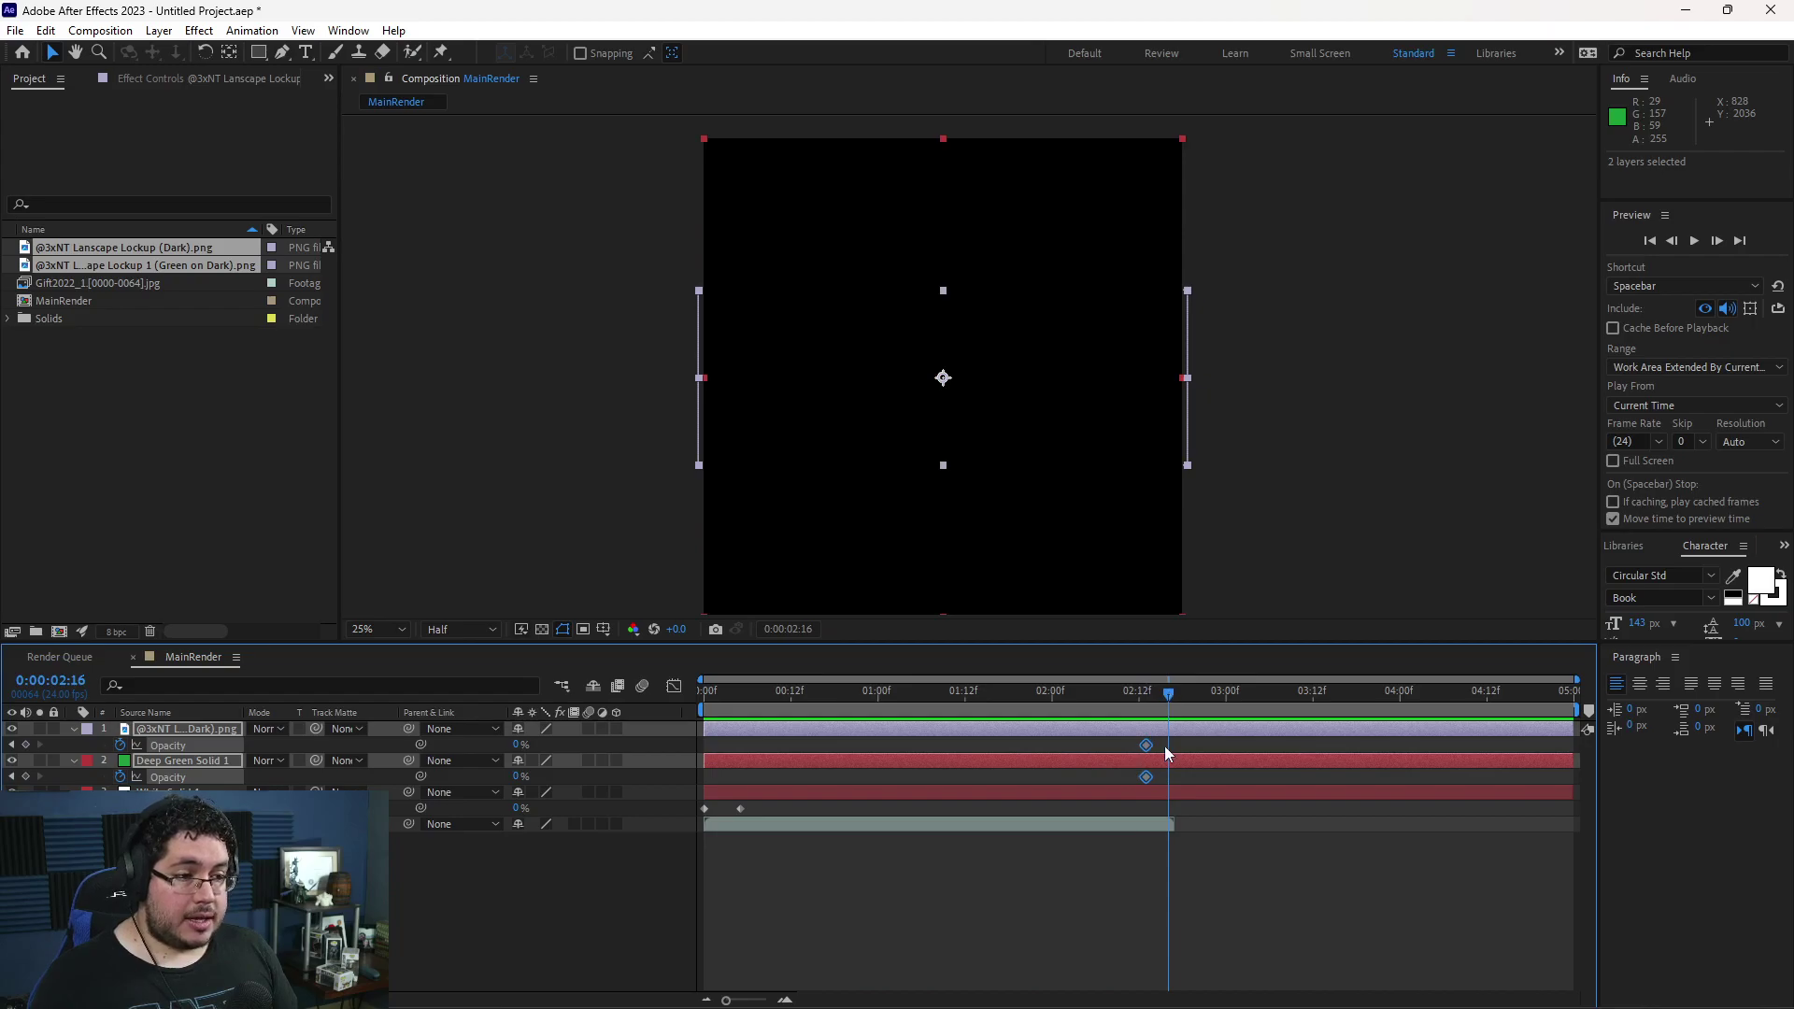
pyautogui.moveTo(518, 748); pyautogui.dragTo(1165, 706)
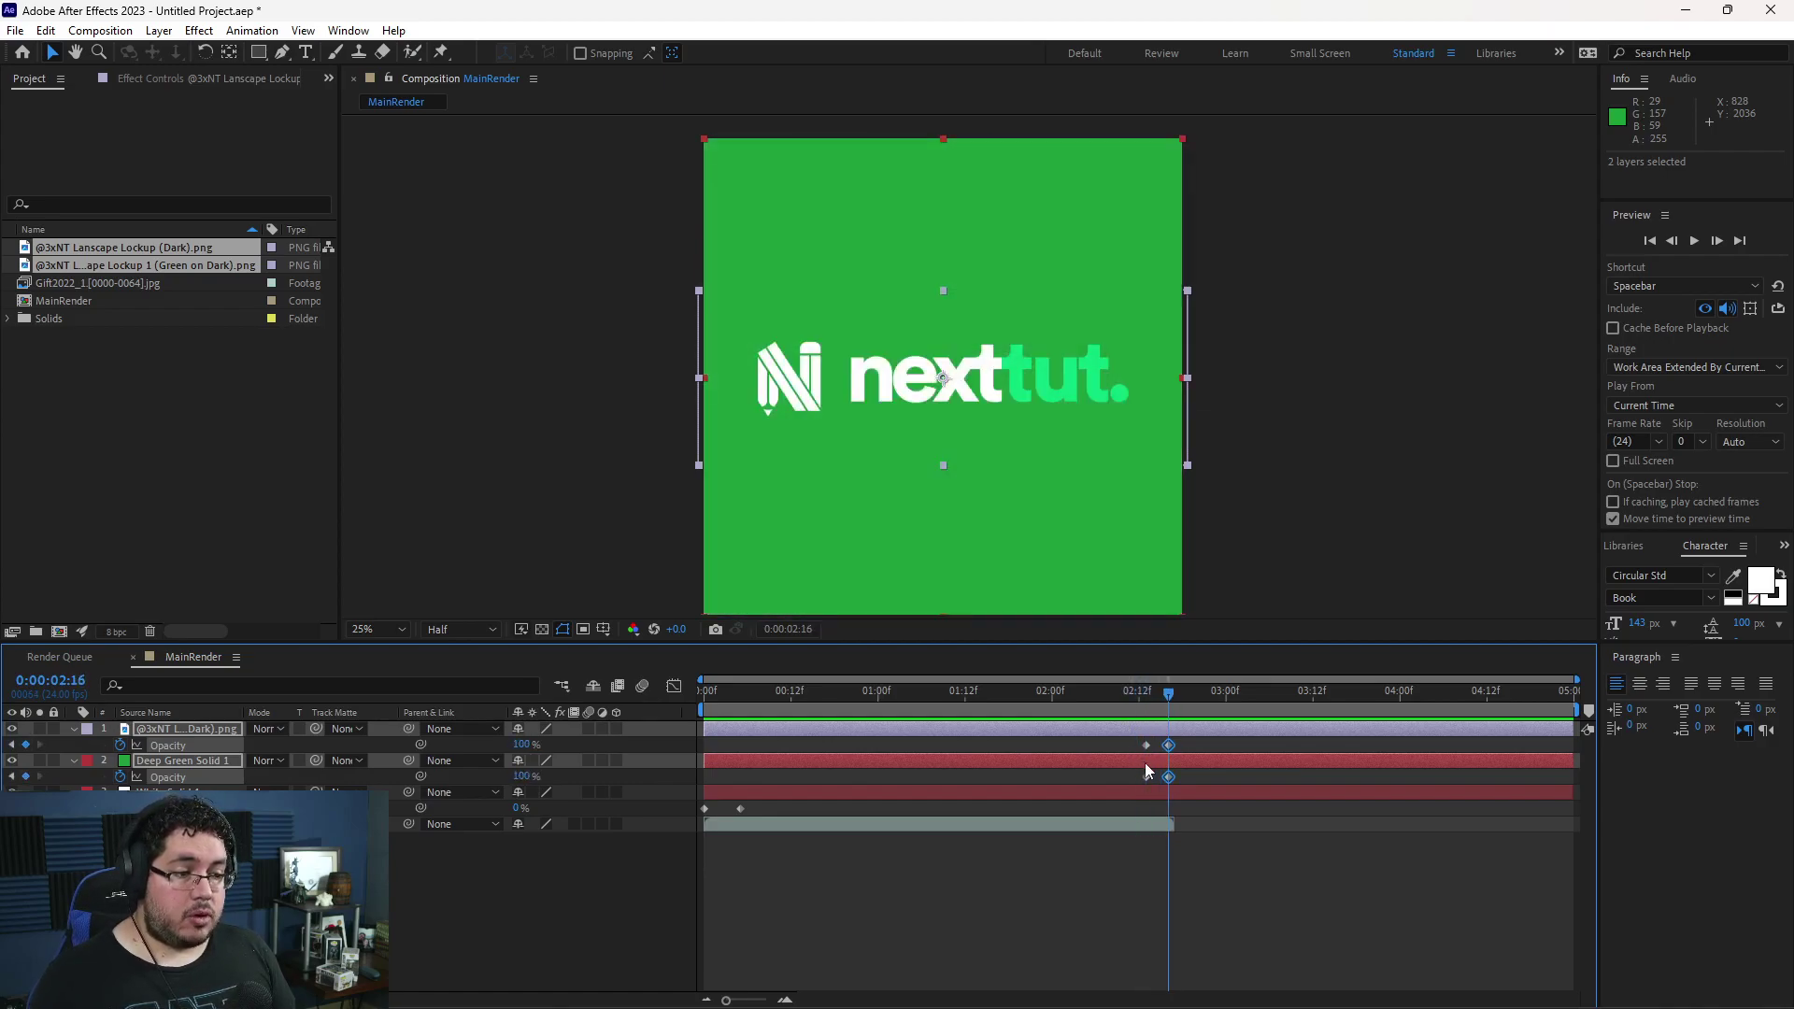
pyautogui.scroll(2, 1181, 781)
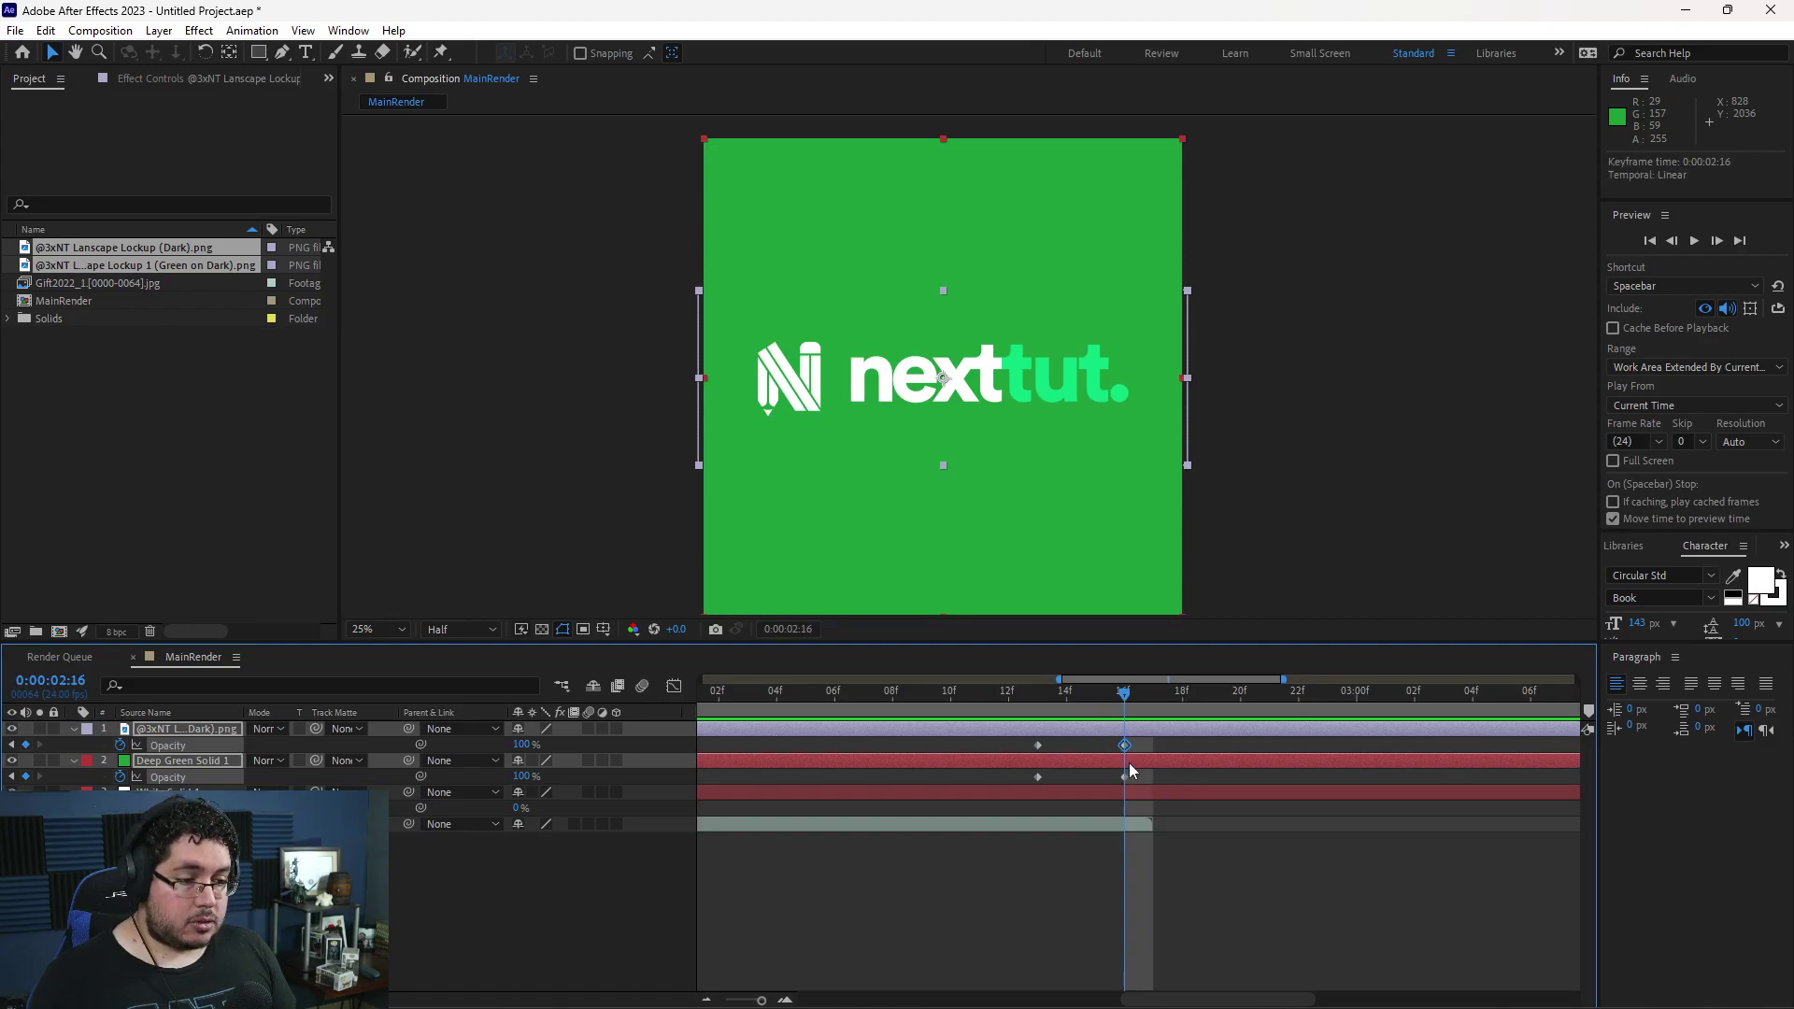
pyautogui.moveTo(1126, 746); pyautogui.dragTo(1153, 776)
pyautogui.click(1037, 745)
pyautogui.keyDown('shift'); pyautogui.click(1037, 776); pyautogui.keyUp('shift')
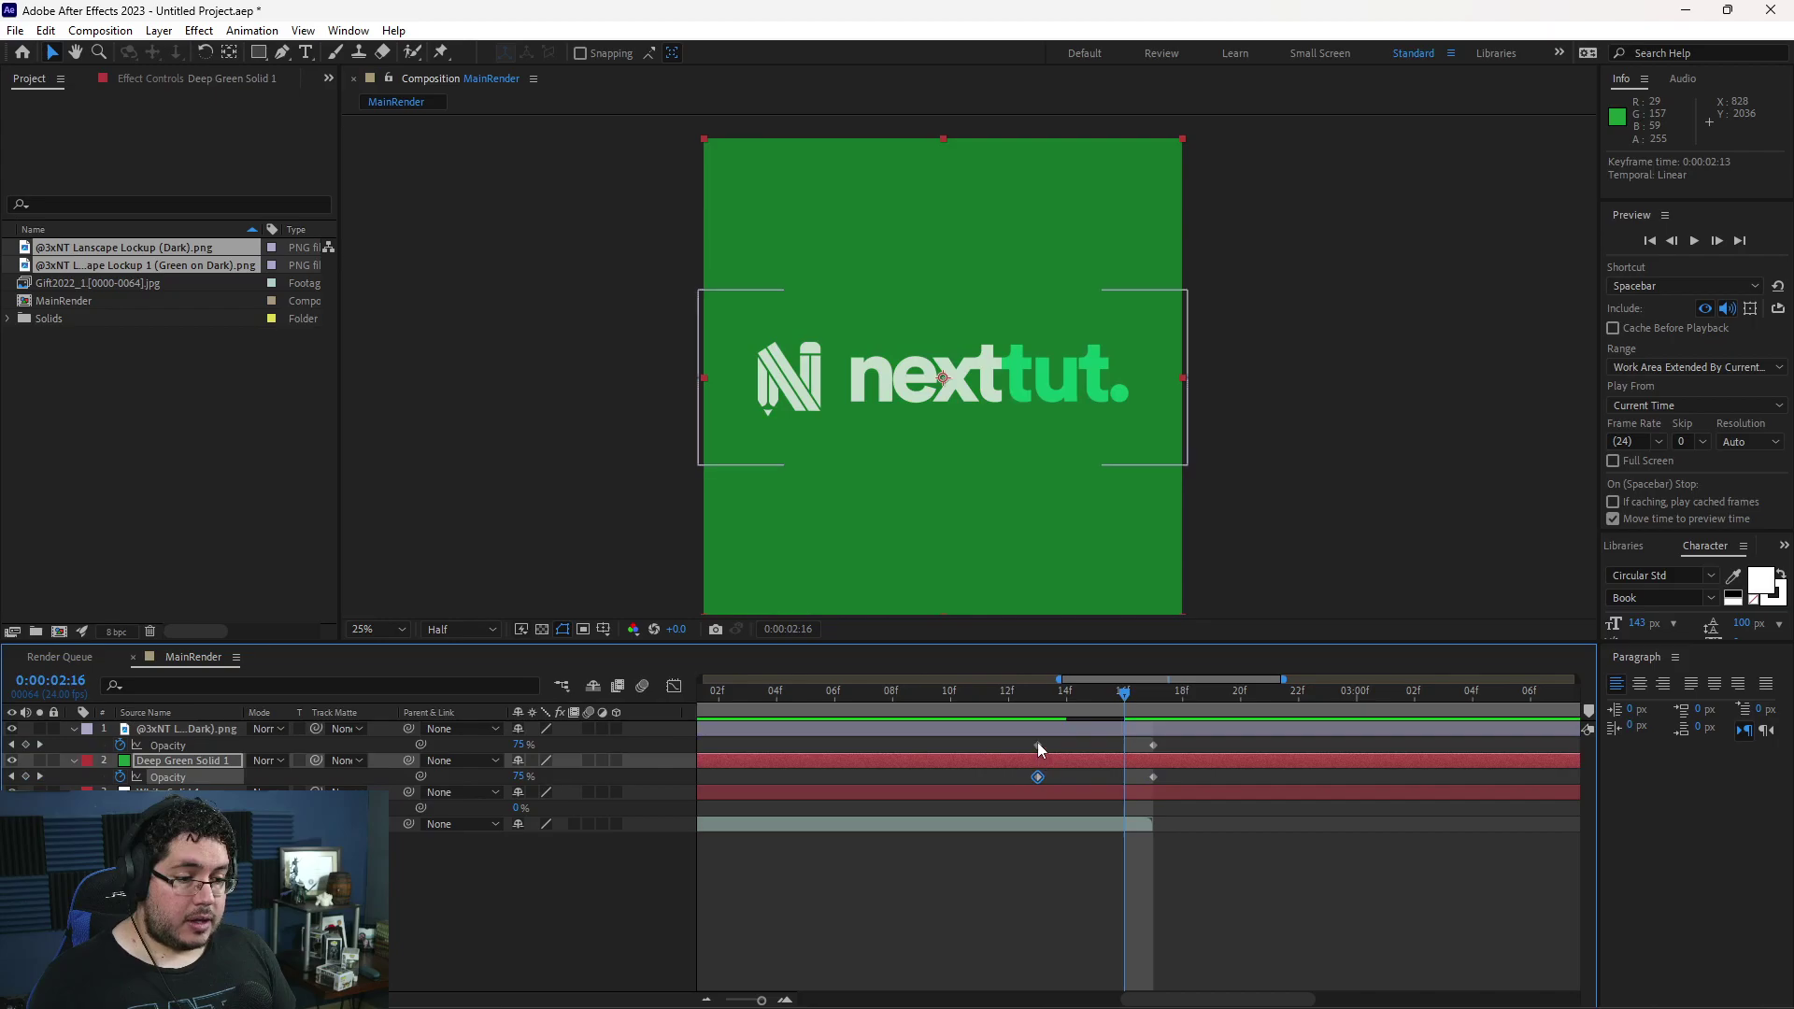
pyautogui.moveTo(1048, 744); pyautogui.dragTo(1172, 734)
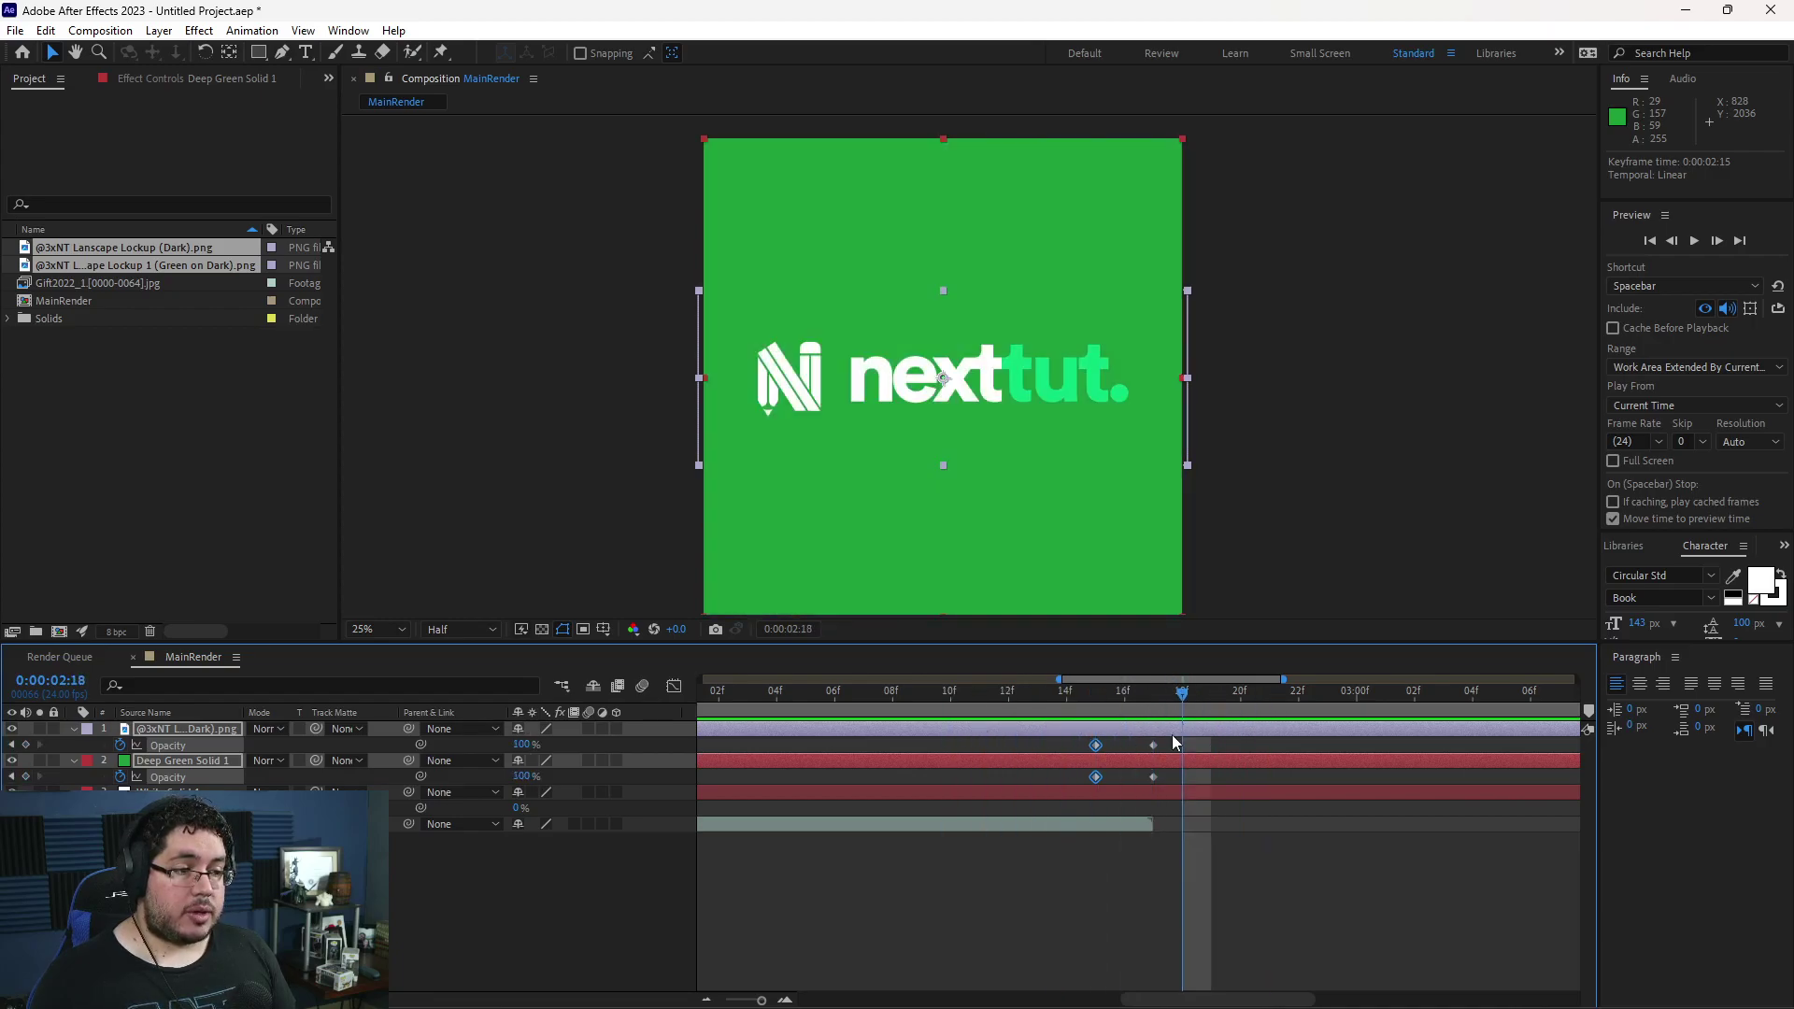
pyautogui.press(';')
pyautogui.click(876, 941)
pyautogui.press('space')
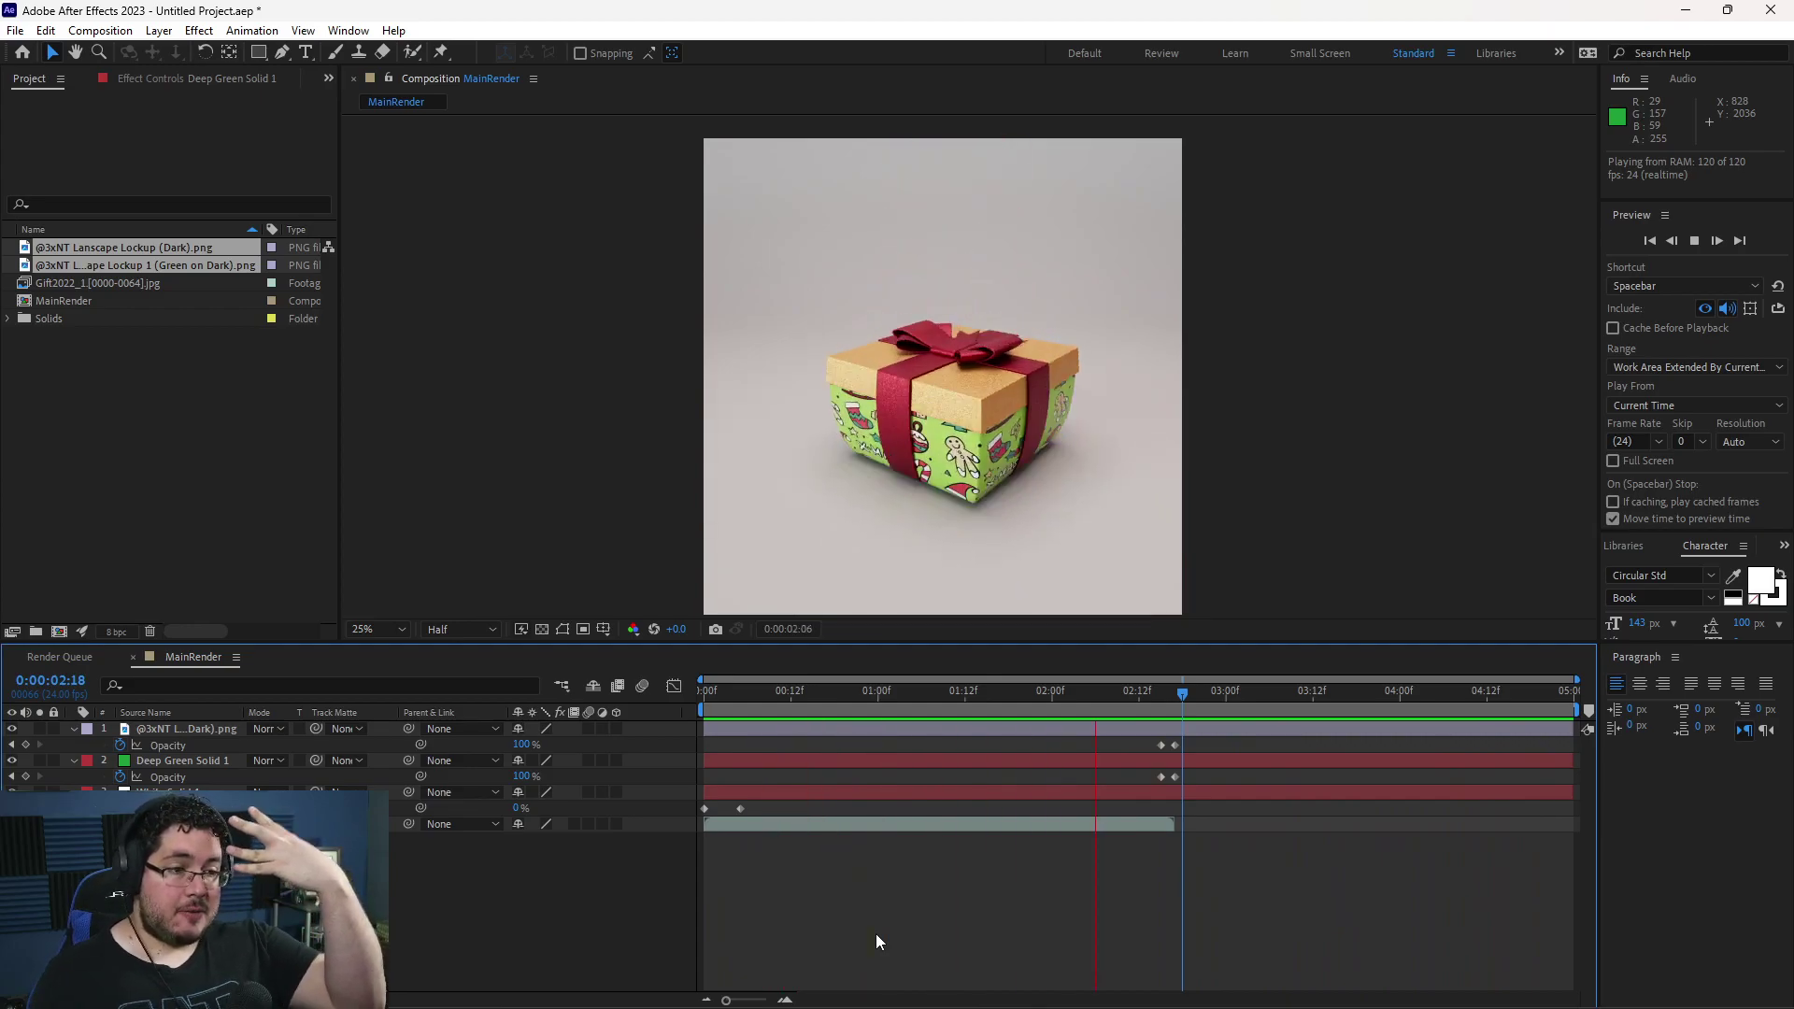
pyautogui.press('space')
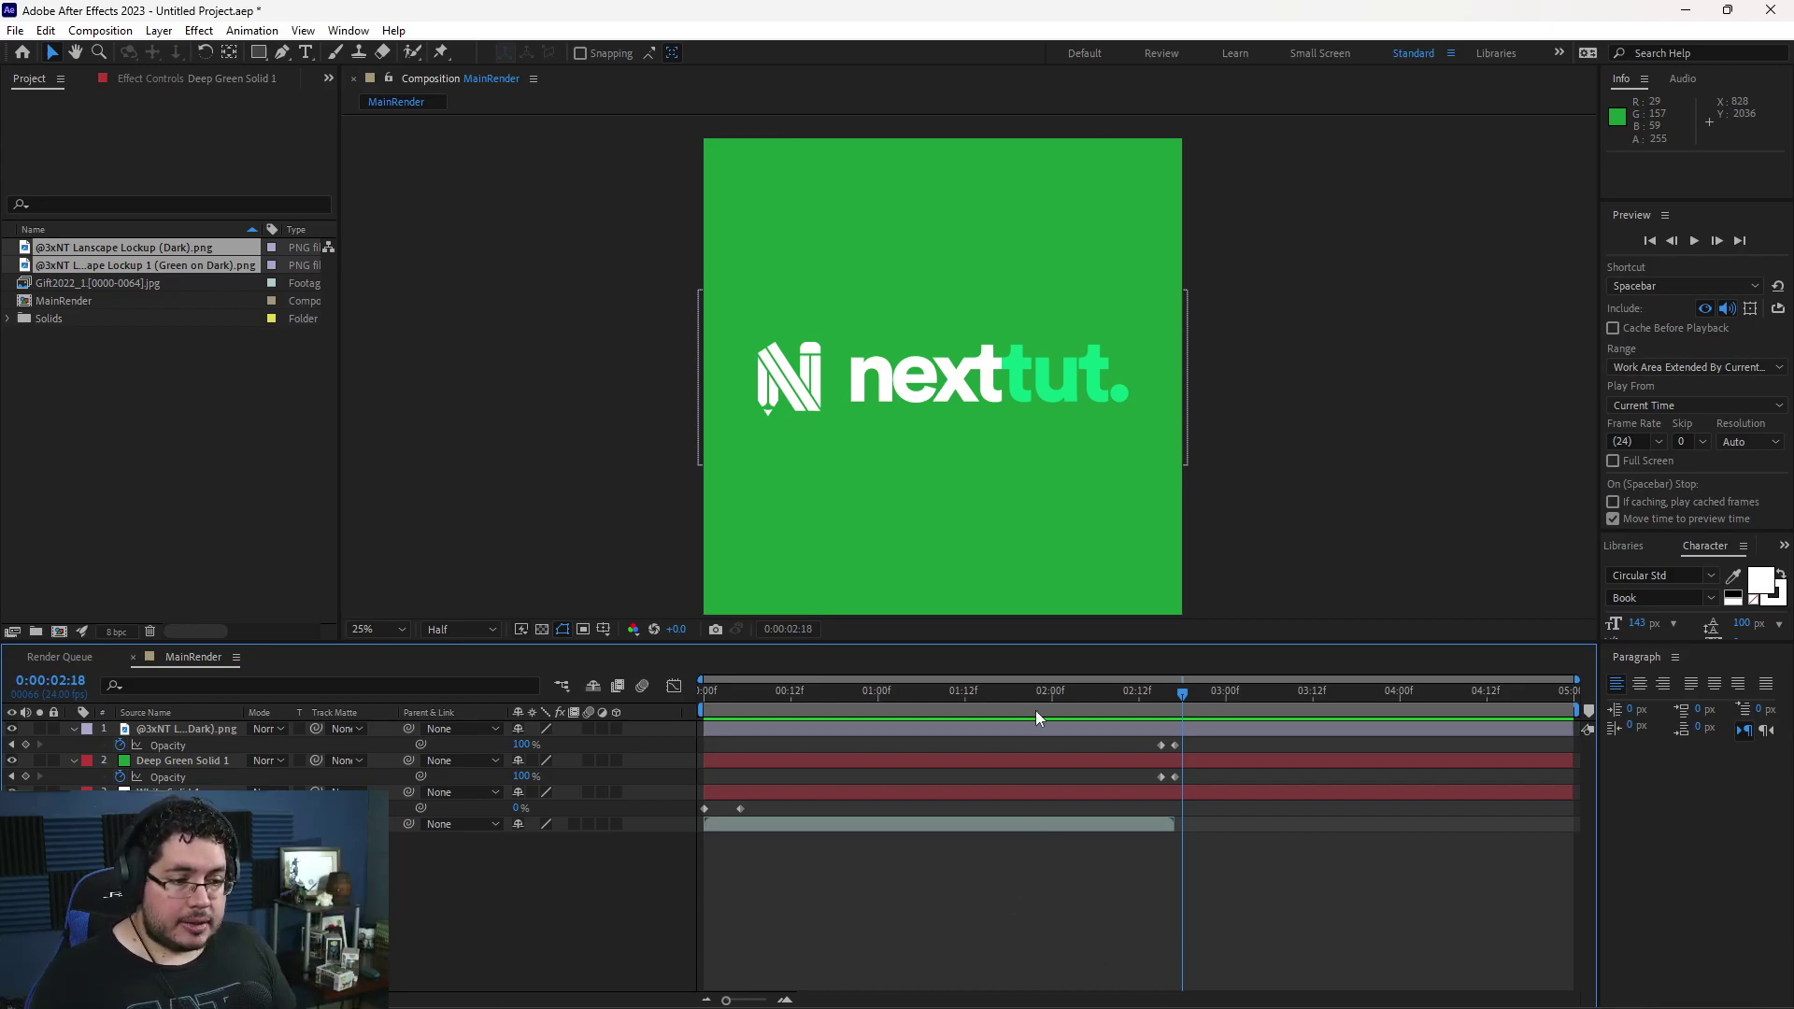
# - Move the logo's full-opacity keyframe to about 0:00:02:21 and preview the staggered fade
pyautogui.click(1117, 728)
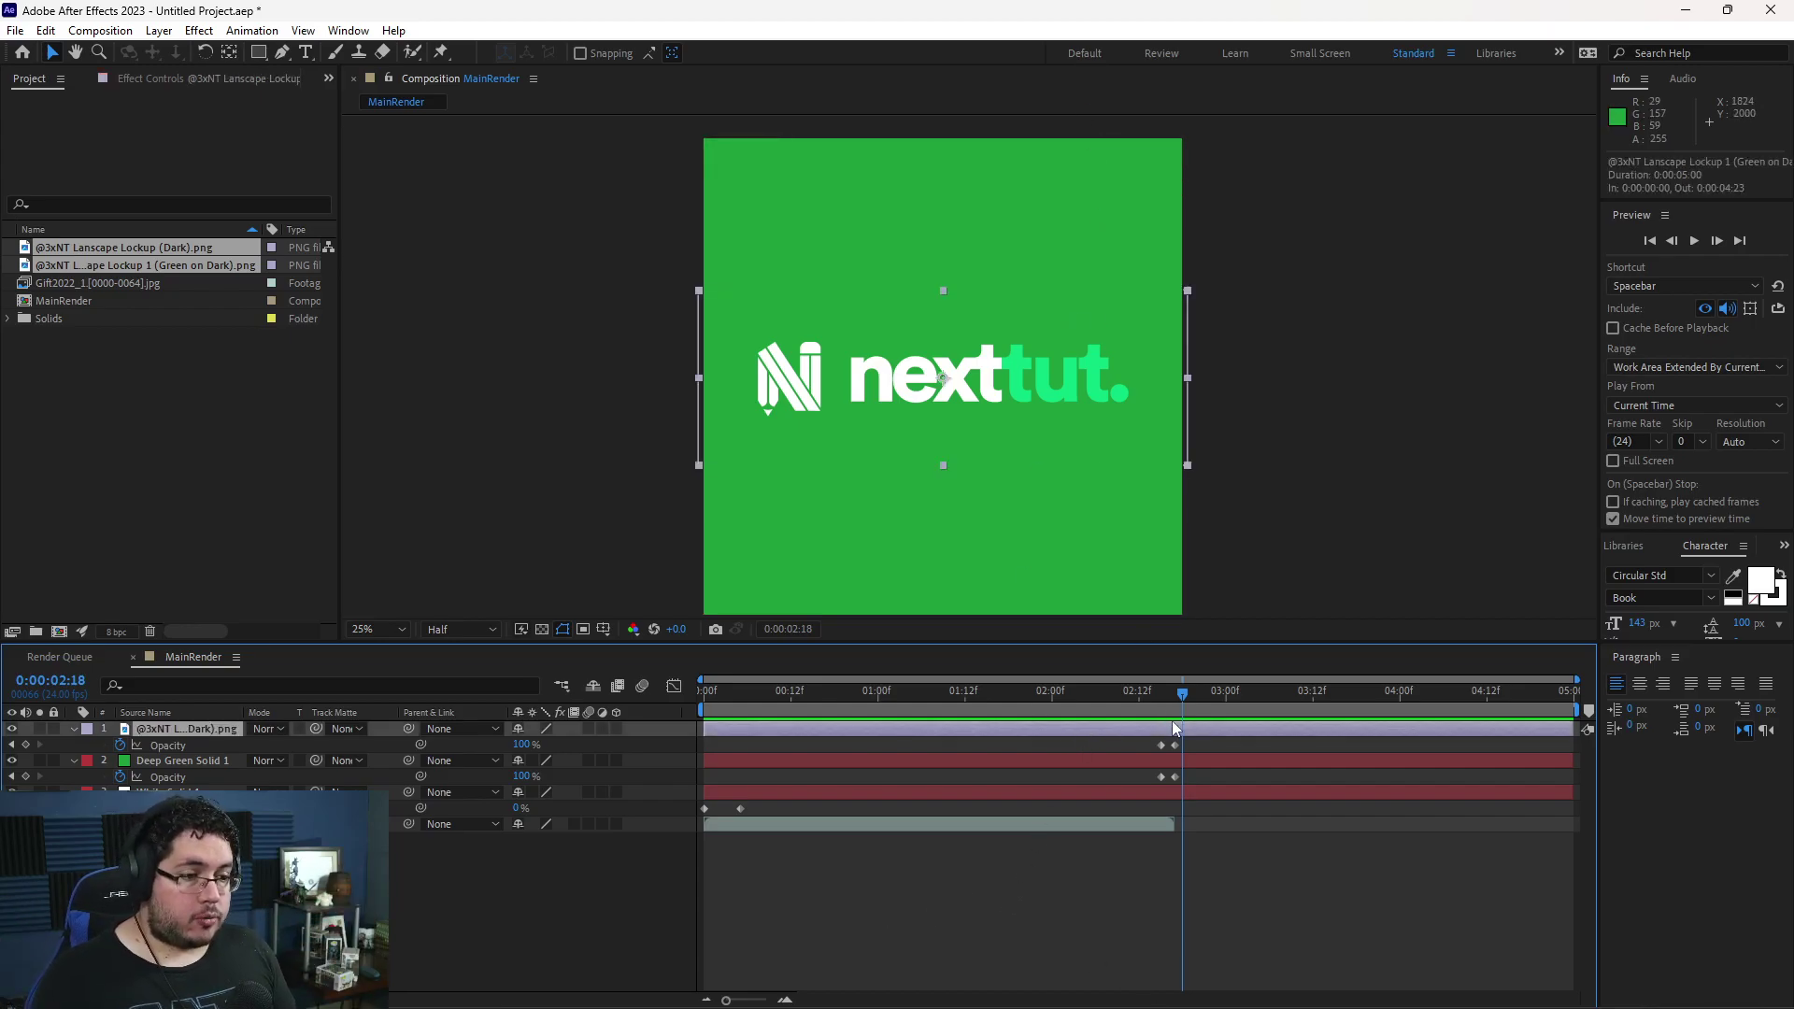
pyautogui.moveTo(1176, 743)
pyautogui.mouseDown()
pyautogui.moveTo(1203, 744)
pyautogui.moveTo(1130, 690)
pyautogui.moveTo(1243, 703)
pyautogui.moveTo(1170, 730)
pyautogui.mouseUp()
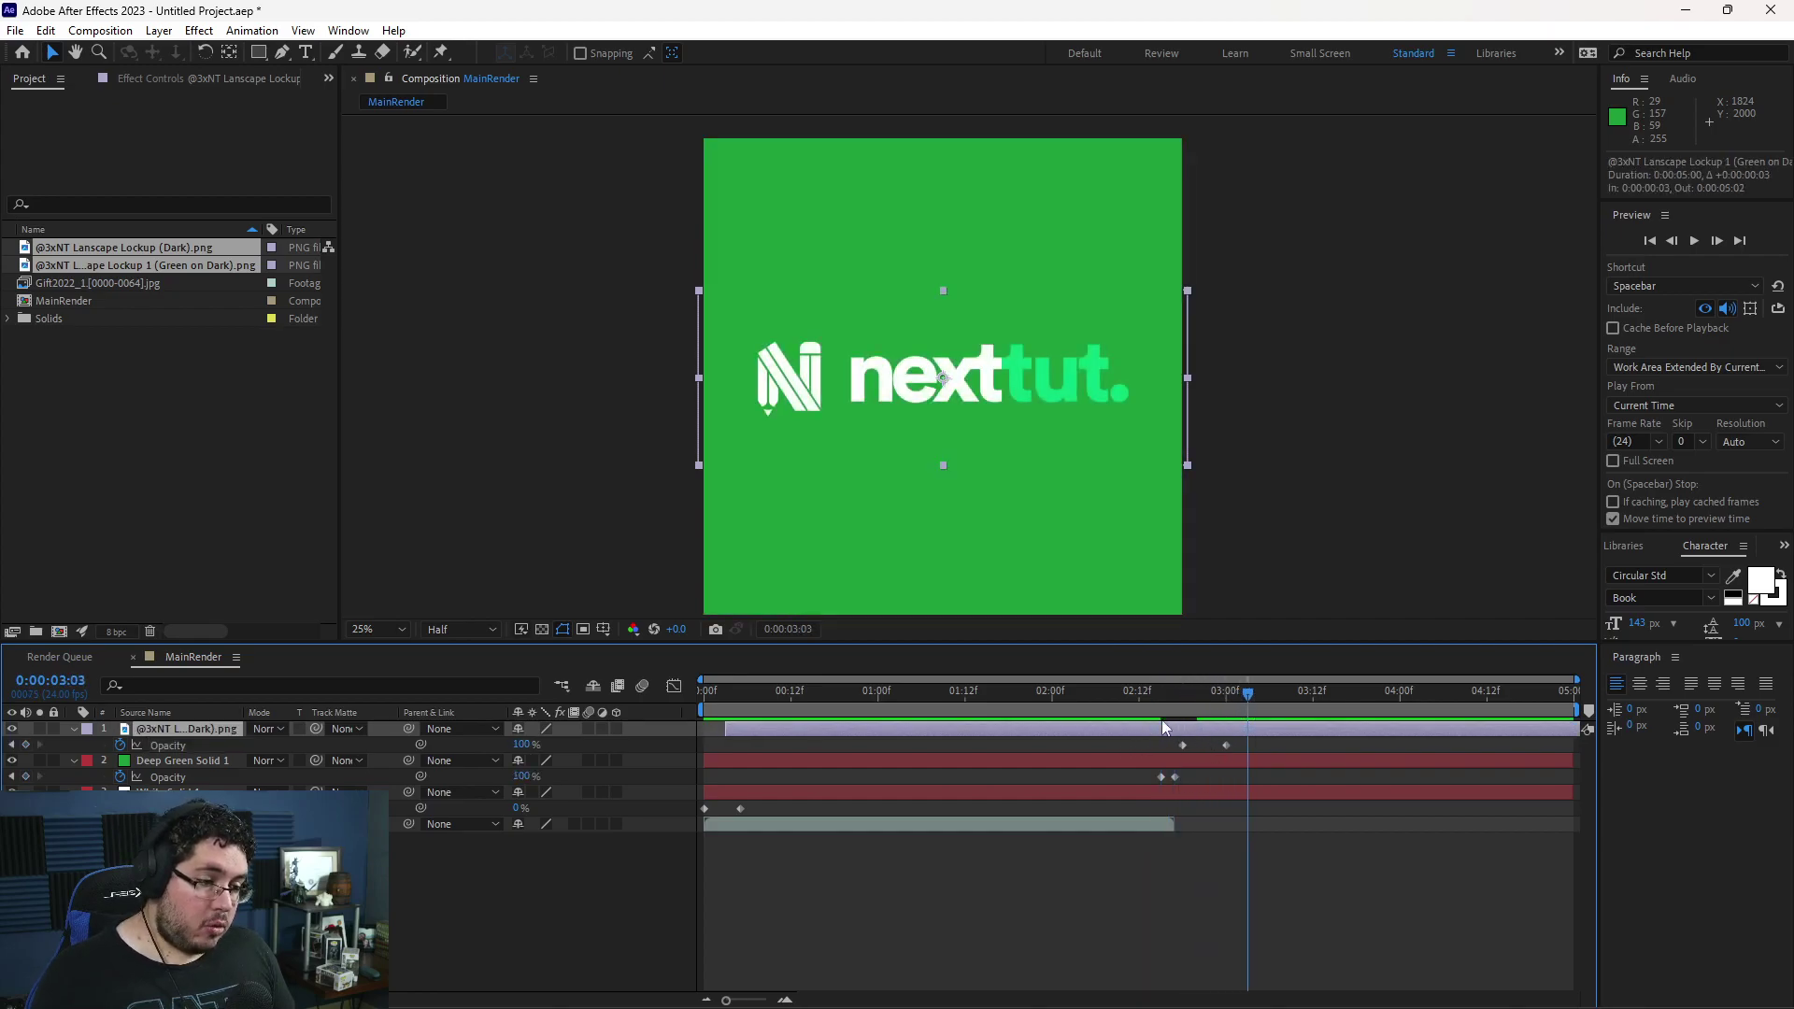
pyautogui.moveTo(1139, 692); pyautogui.dragTo(1270, 717)
pyautogui.press('space')
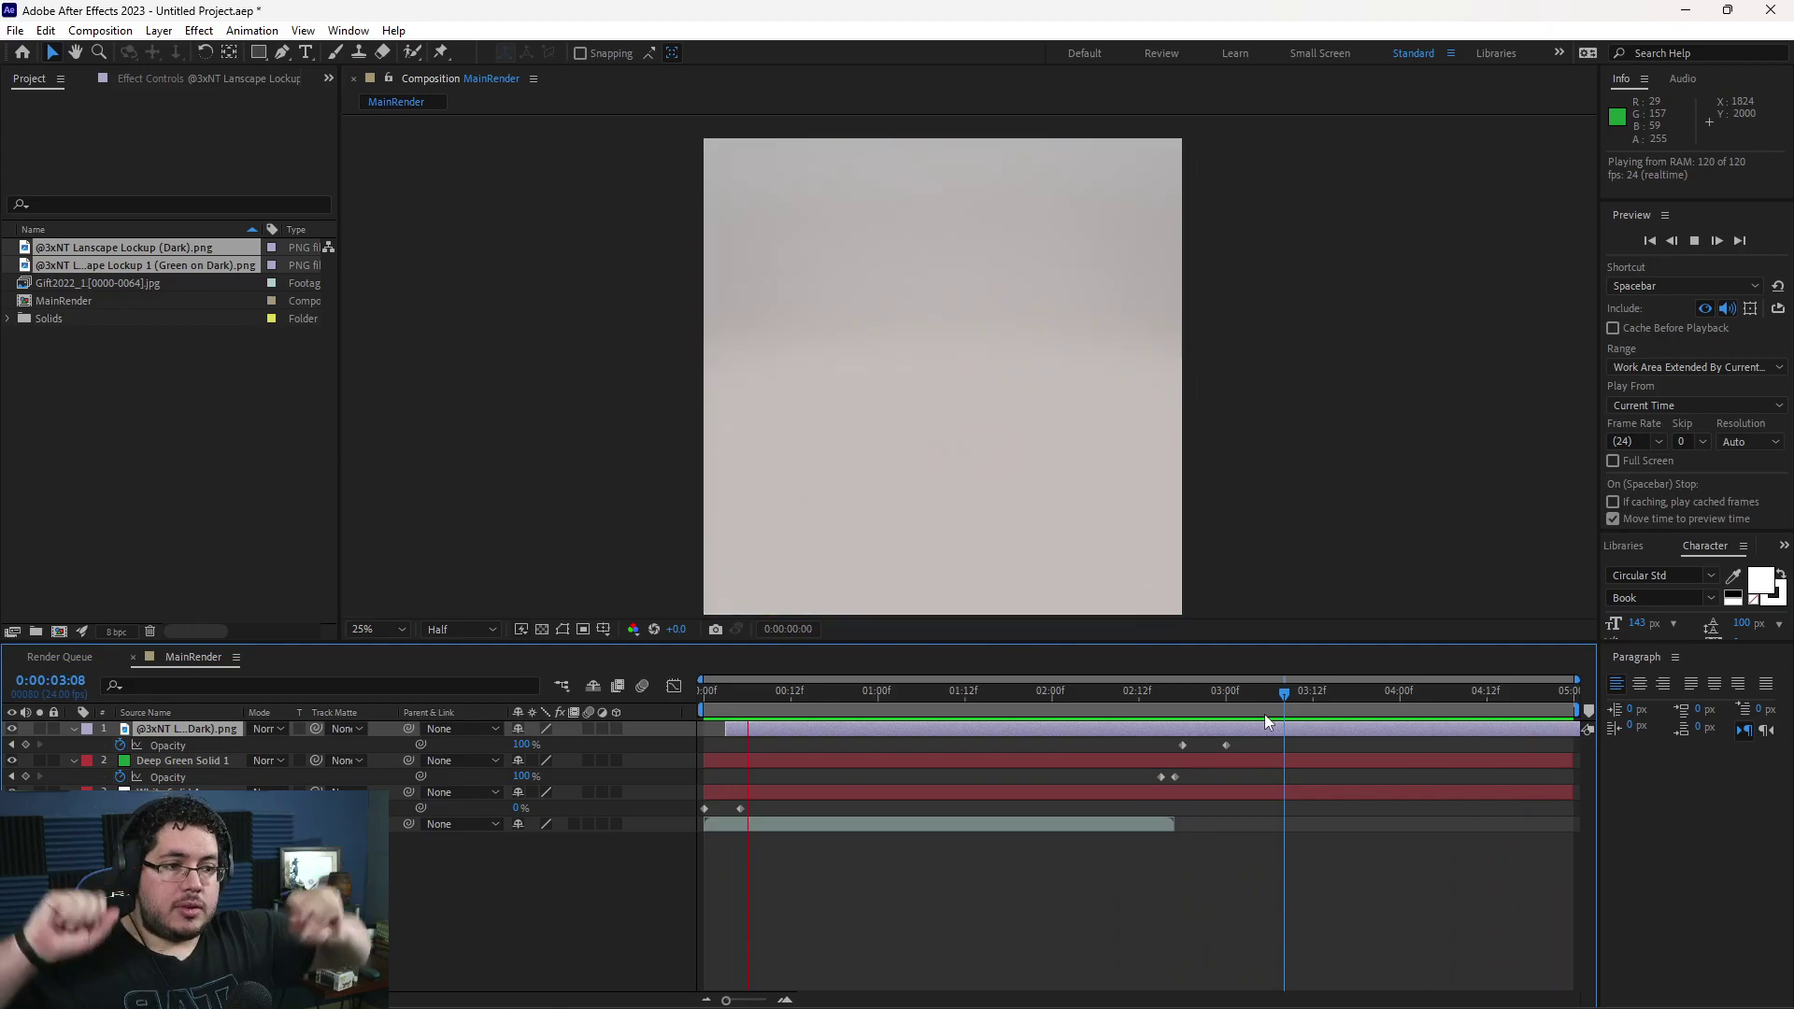
pyautogui.press('space')
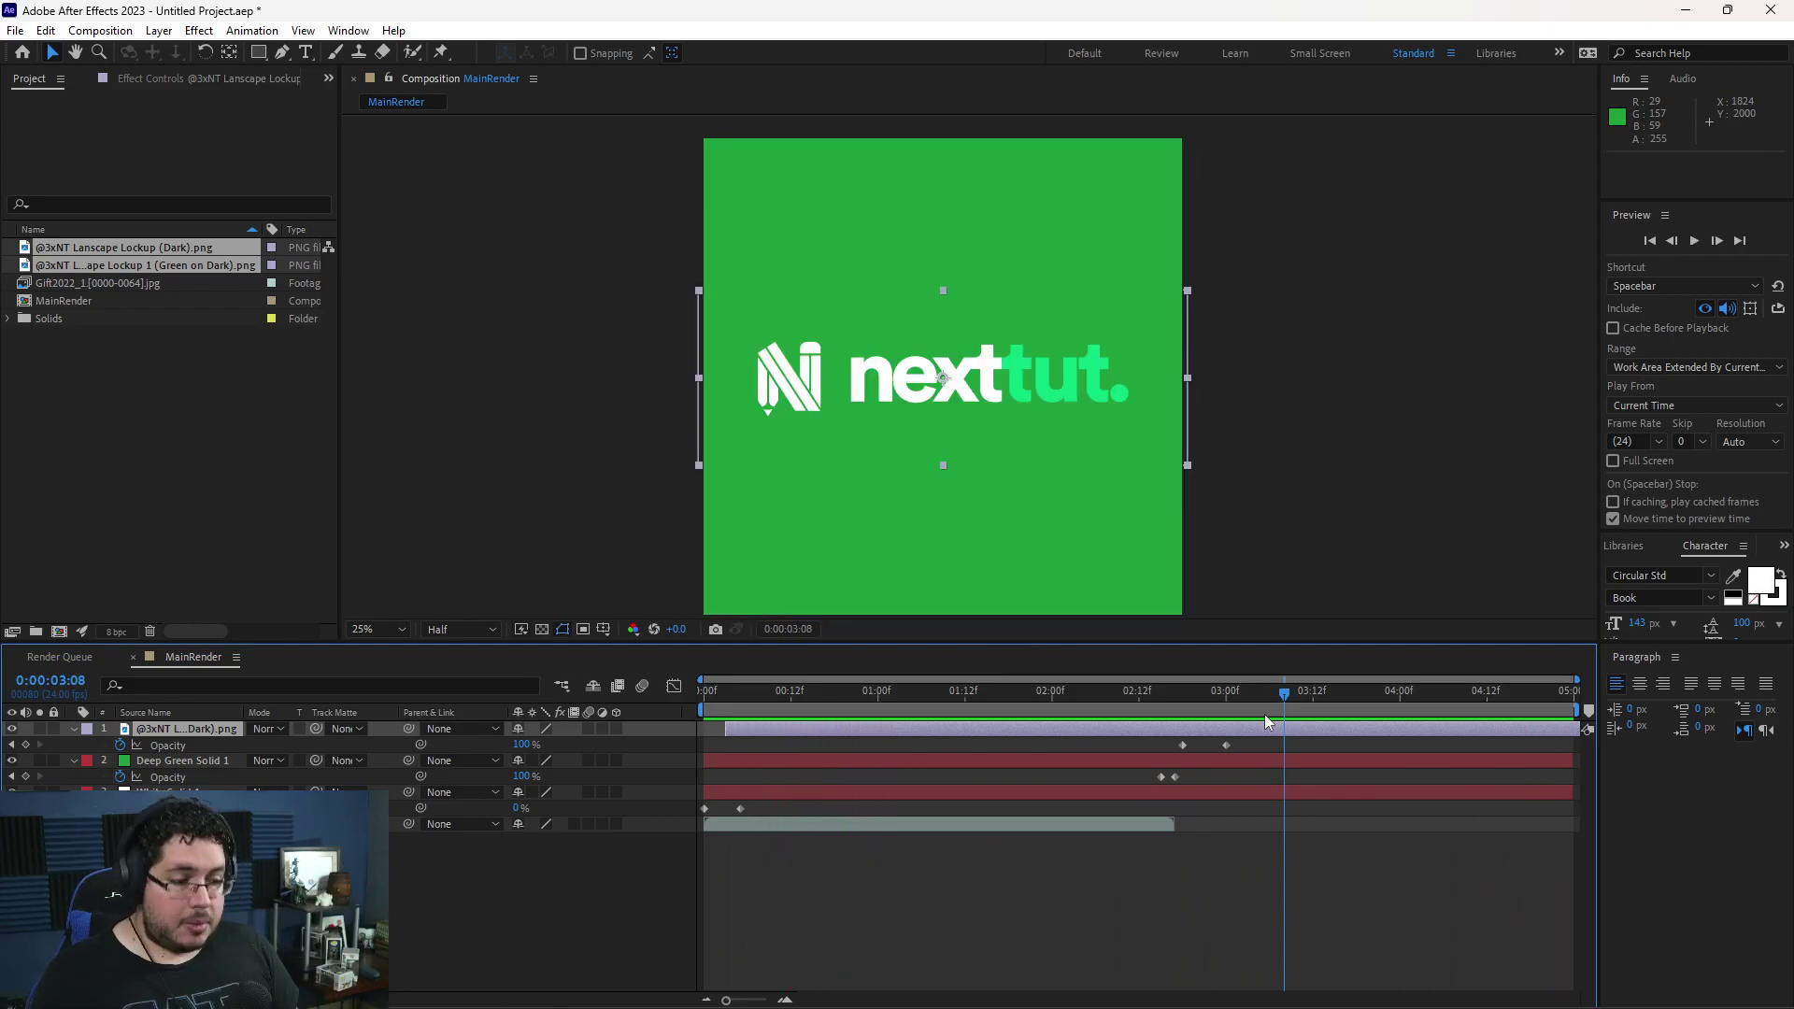
pyautogui.moveTo(1160, 692); pyautogui.dragTo(1204, 689)
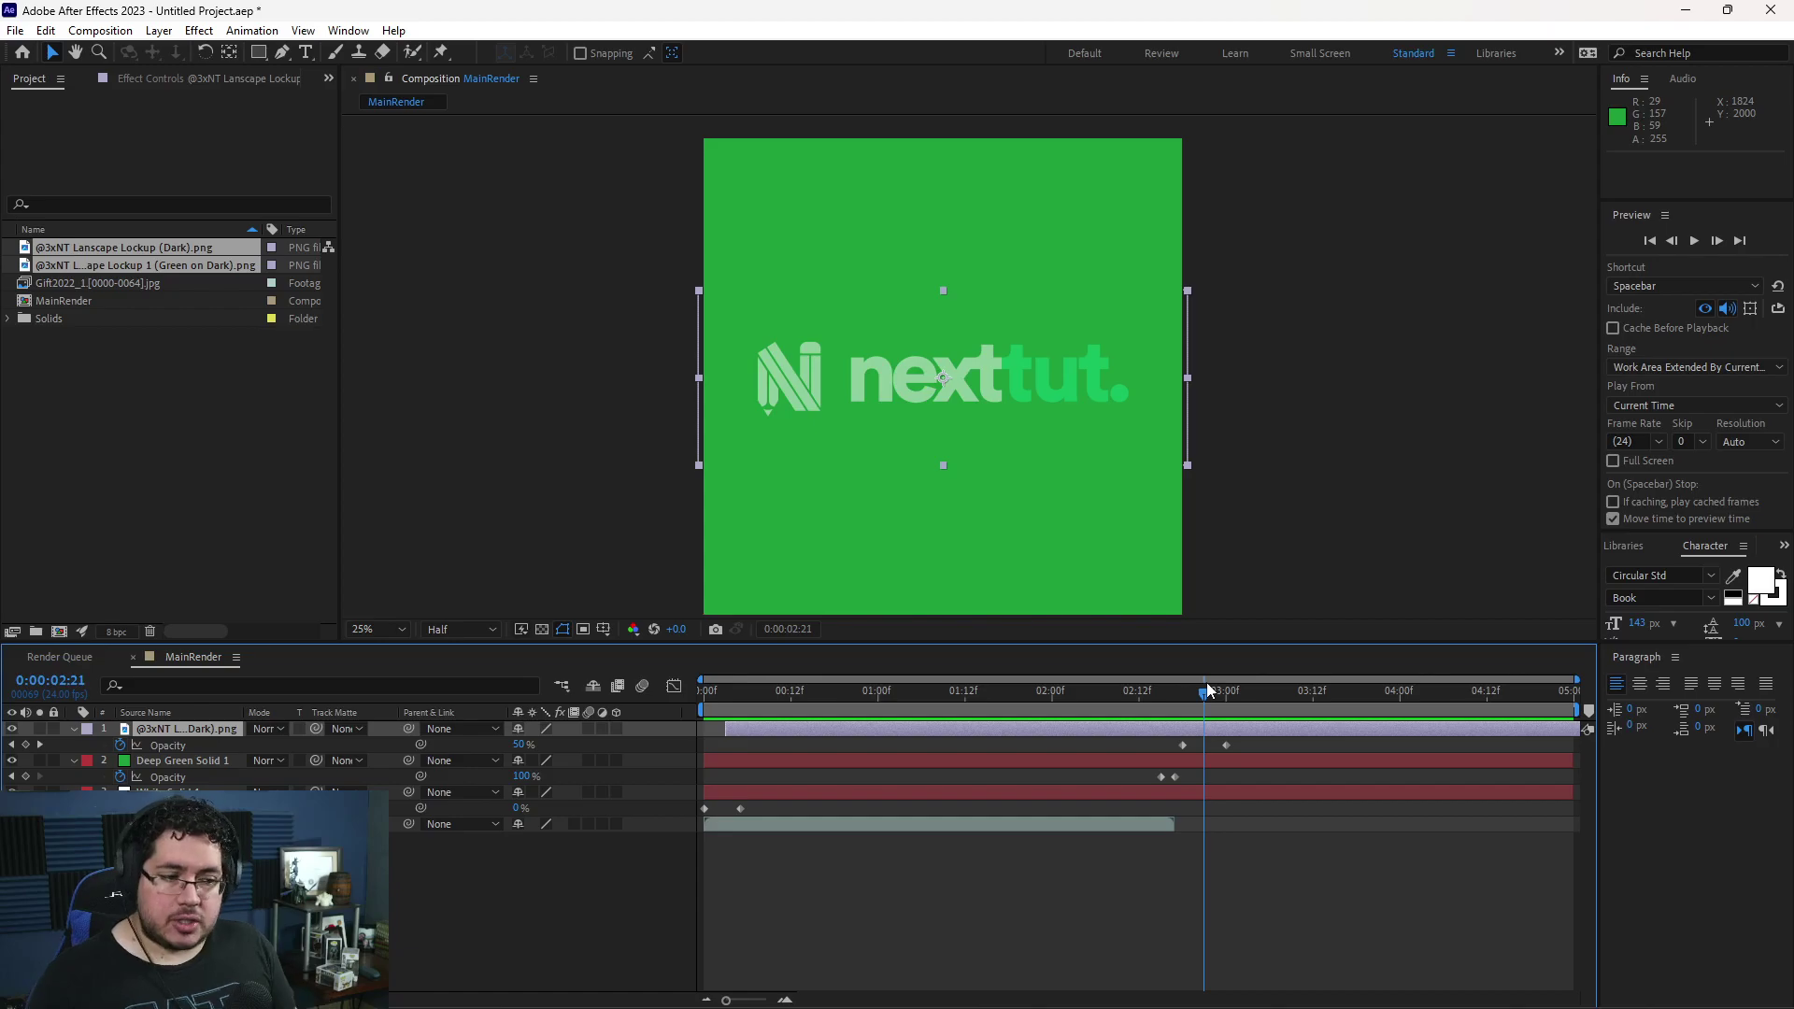
# - Keyframe the logo's scale so it grows to 74.6% by 0:00:03:04, then preview it
pyautogui.press('s')
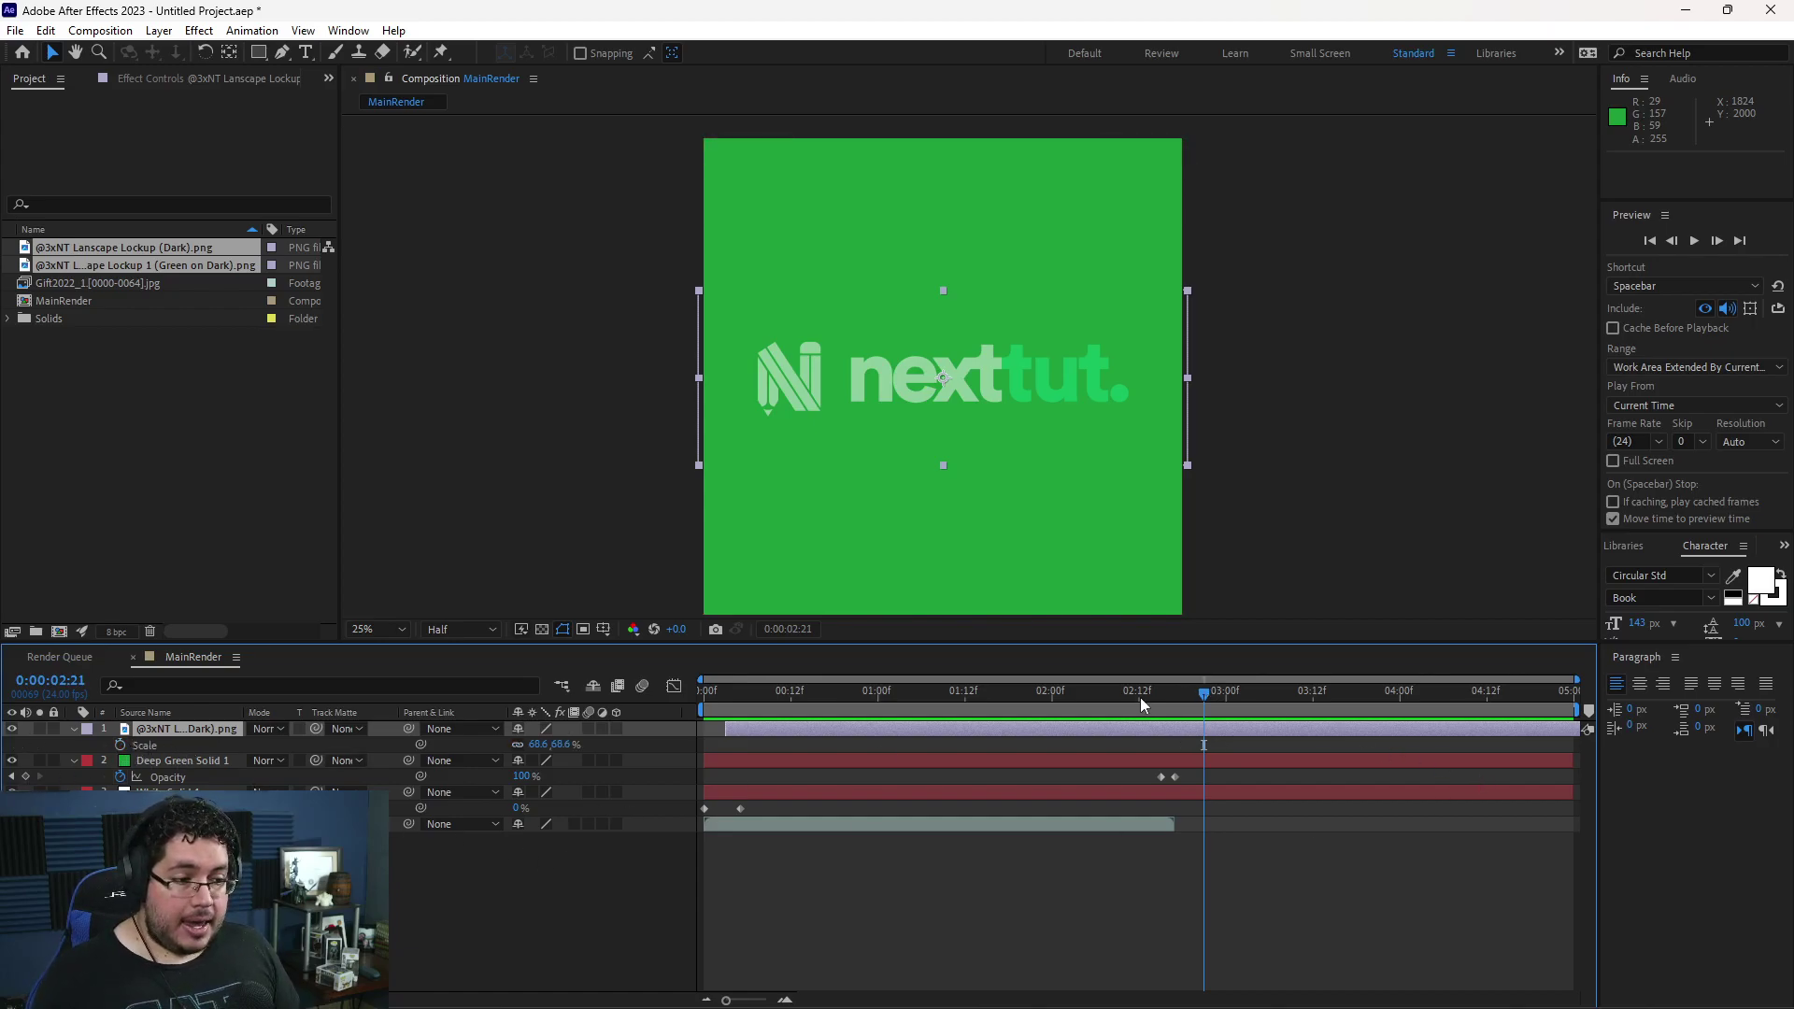
pyautogui.scroll(2, 1205, 720)
pyautogui.moveTo(1183, 701); pyautogui.dragTo(1243, 702)
pyautogui.click(119, 744)
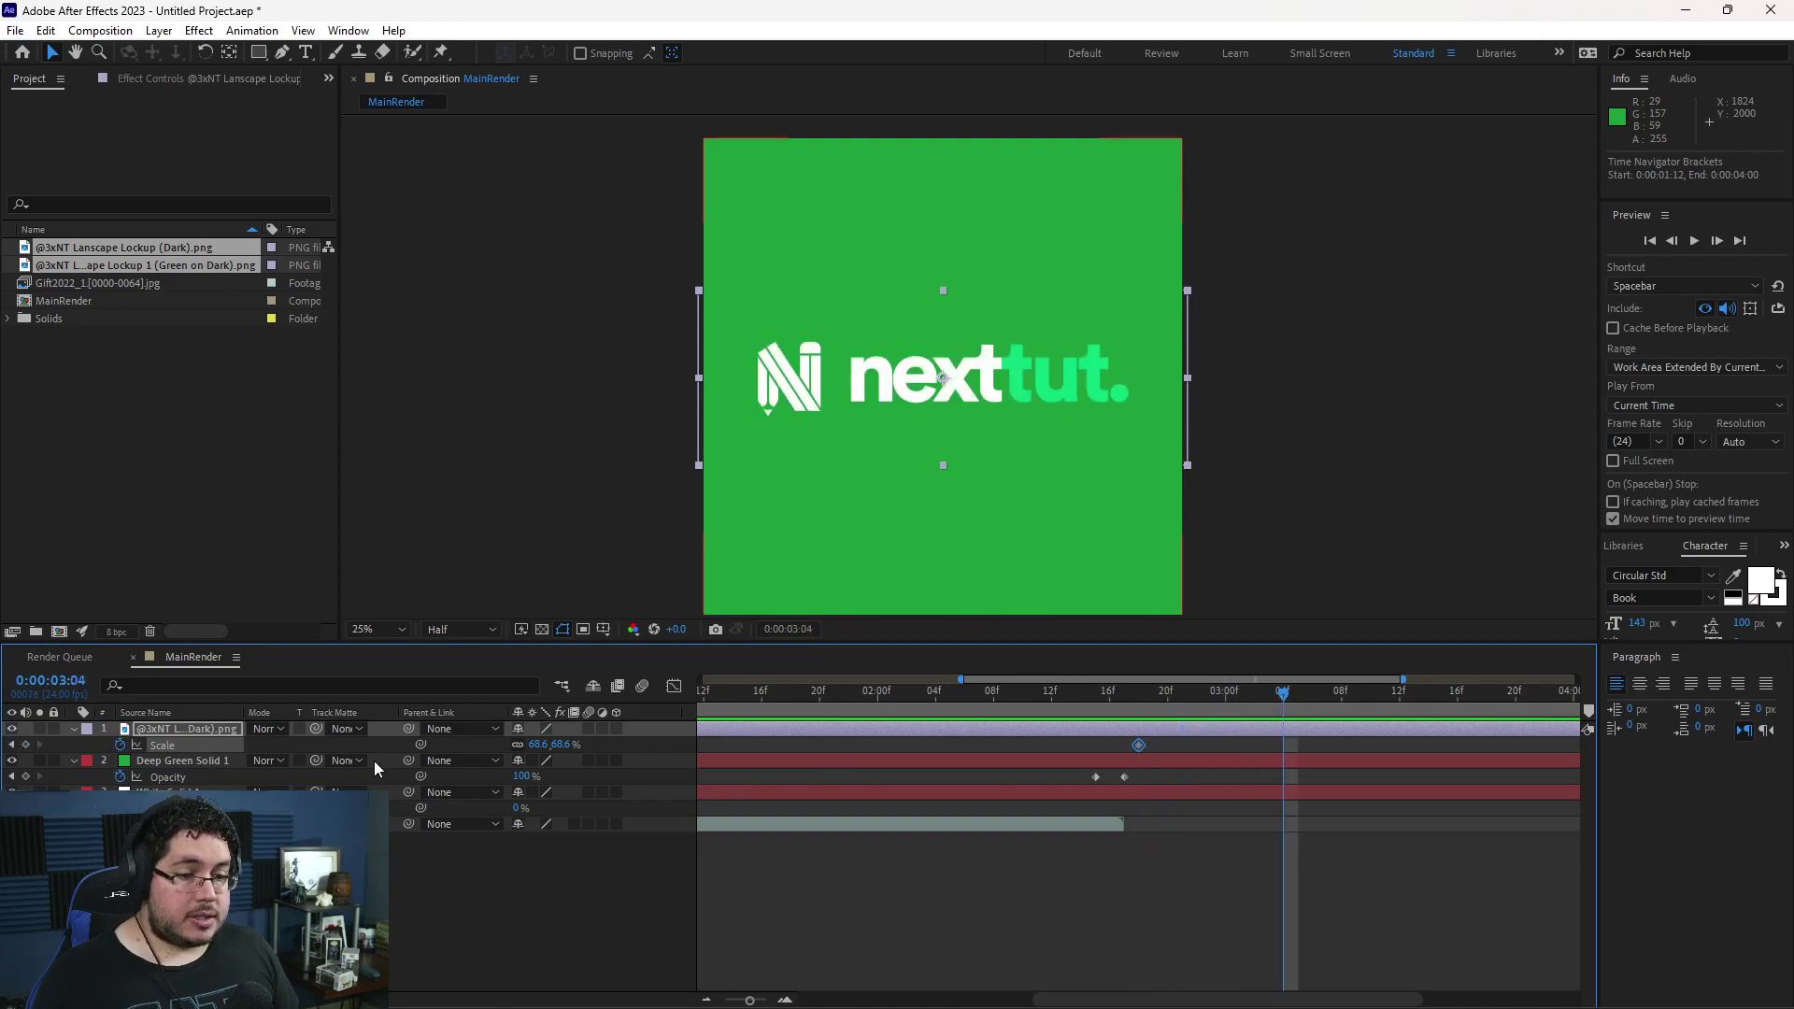
pyautogui.moveTo(561, 743); pyautogui.dragTo(563, 744)
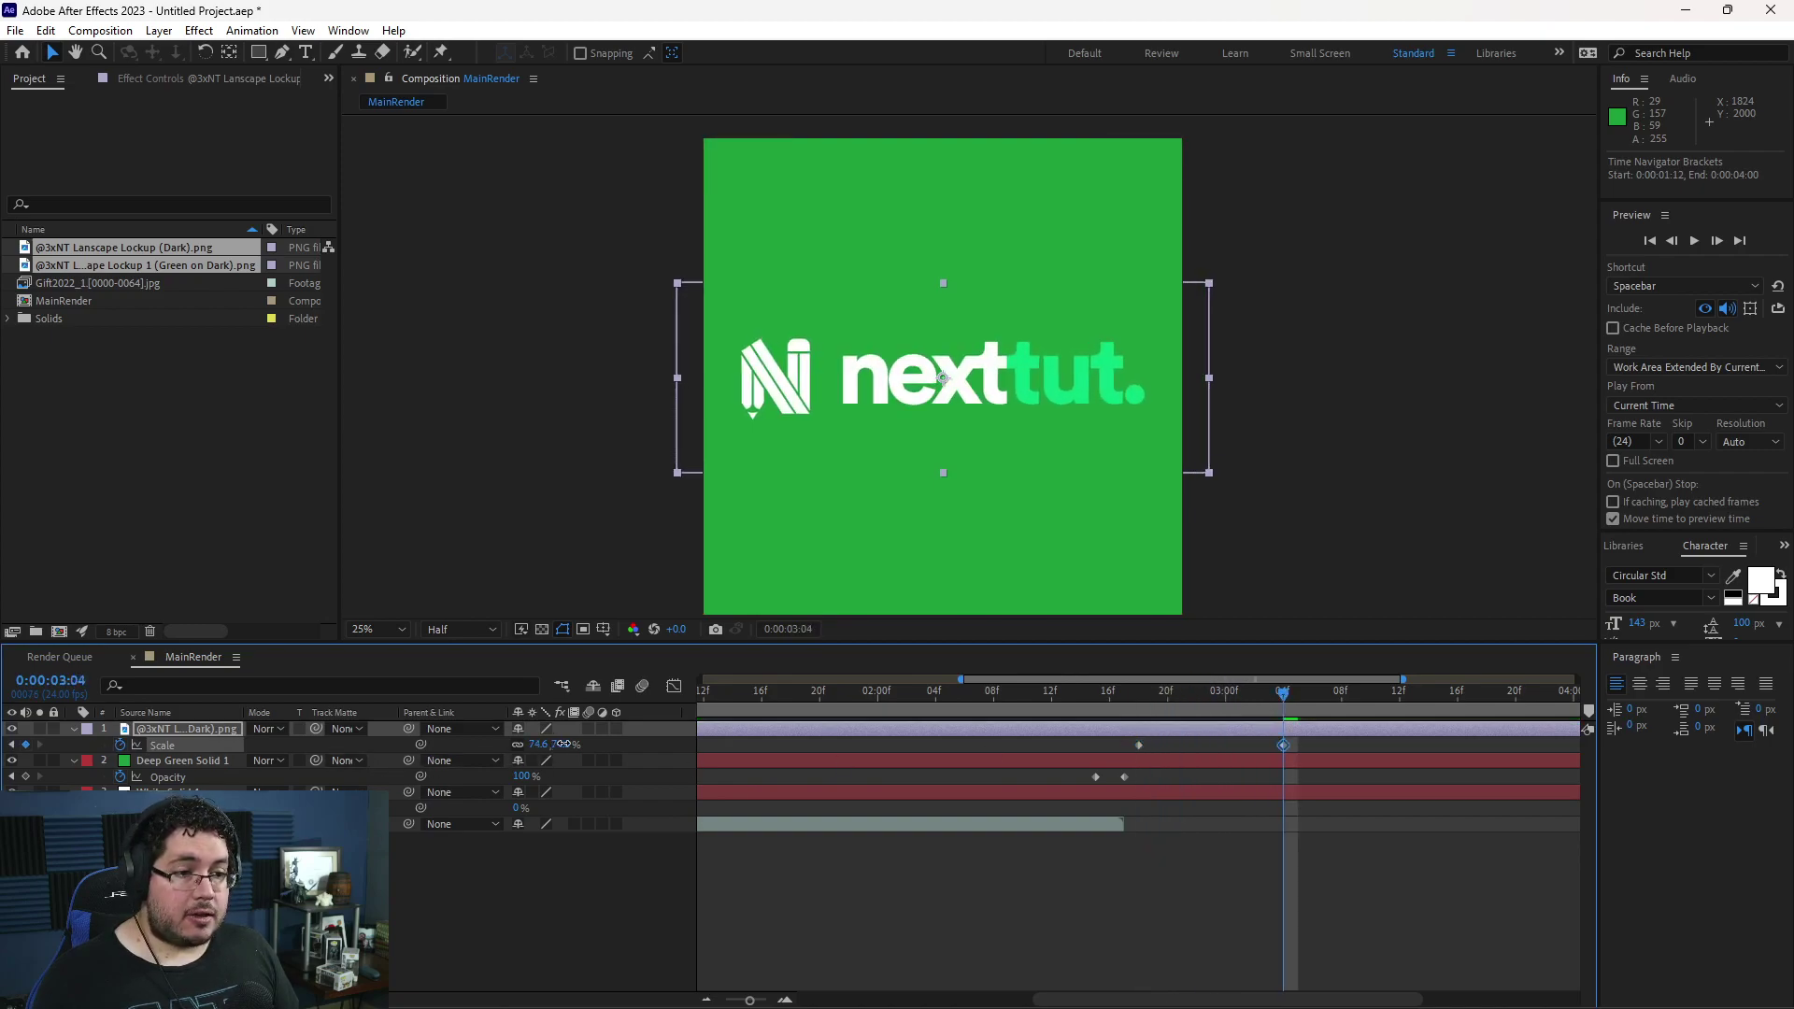
pyautogui.press('space')
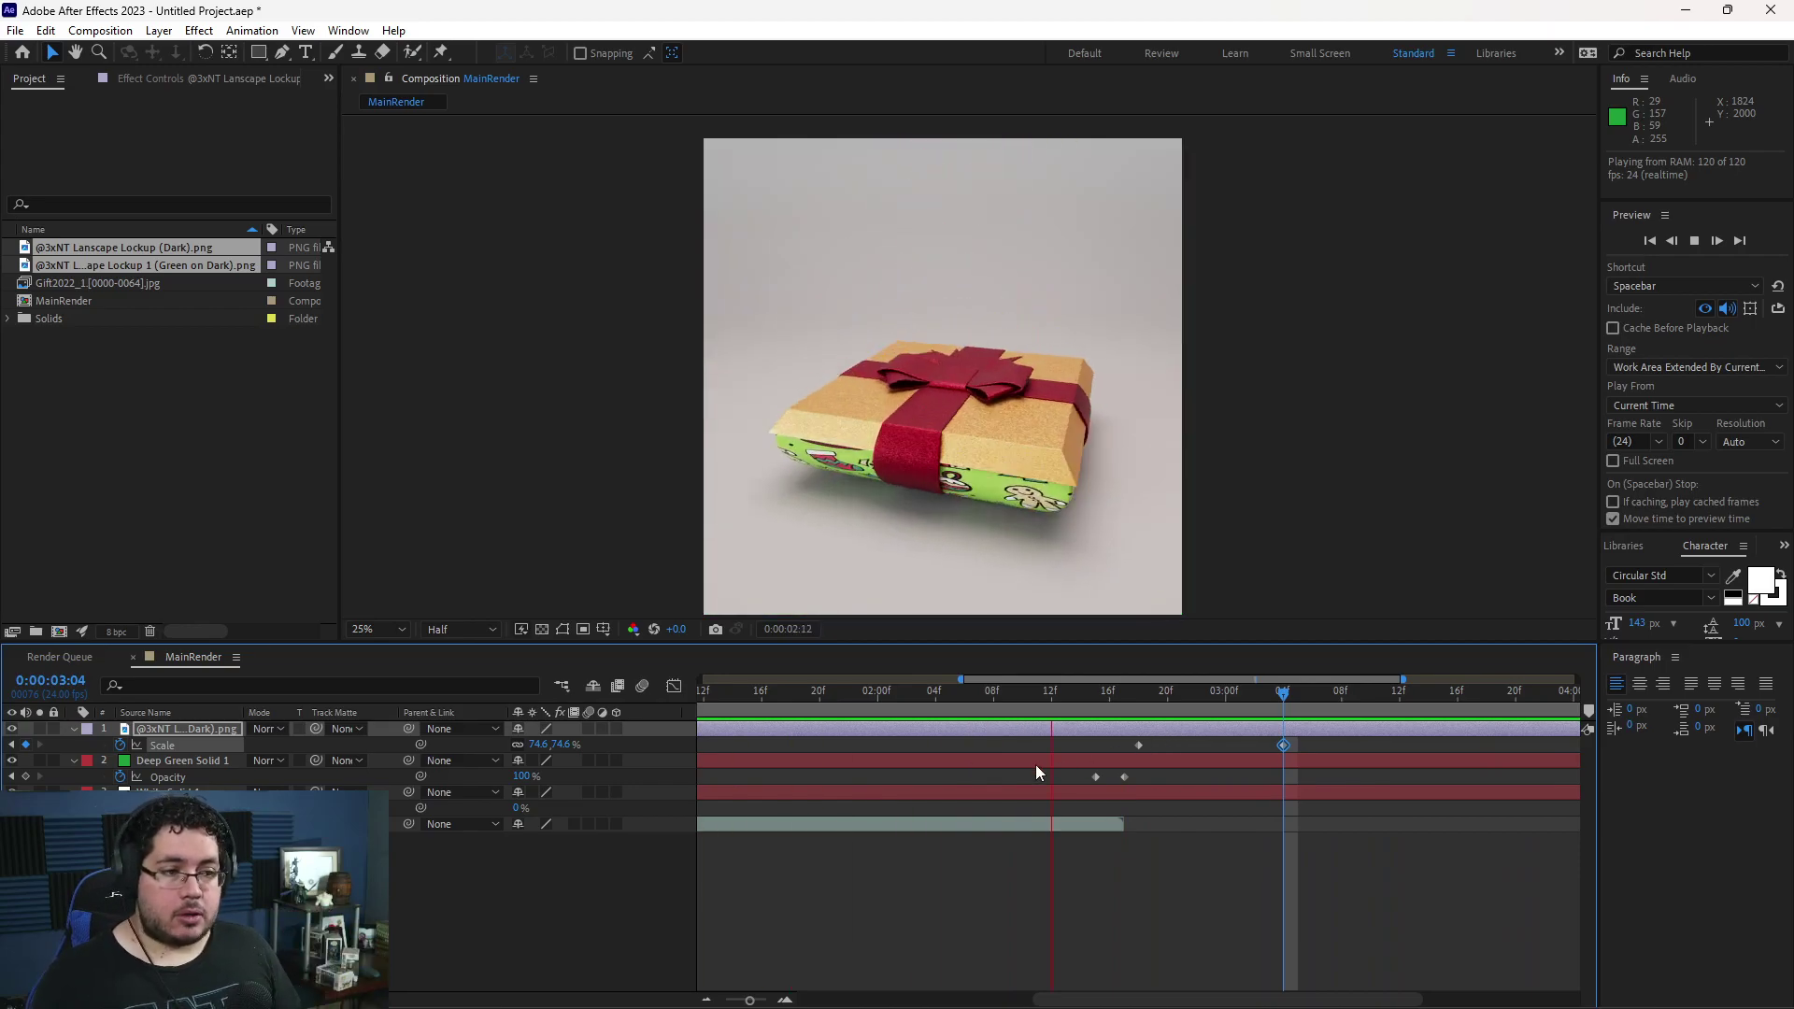
pyautogui.press('space')
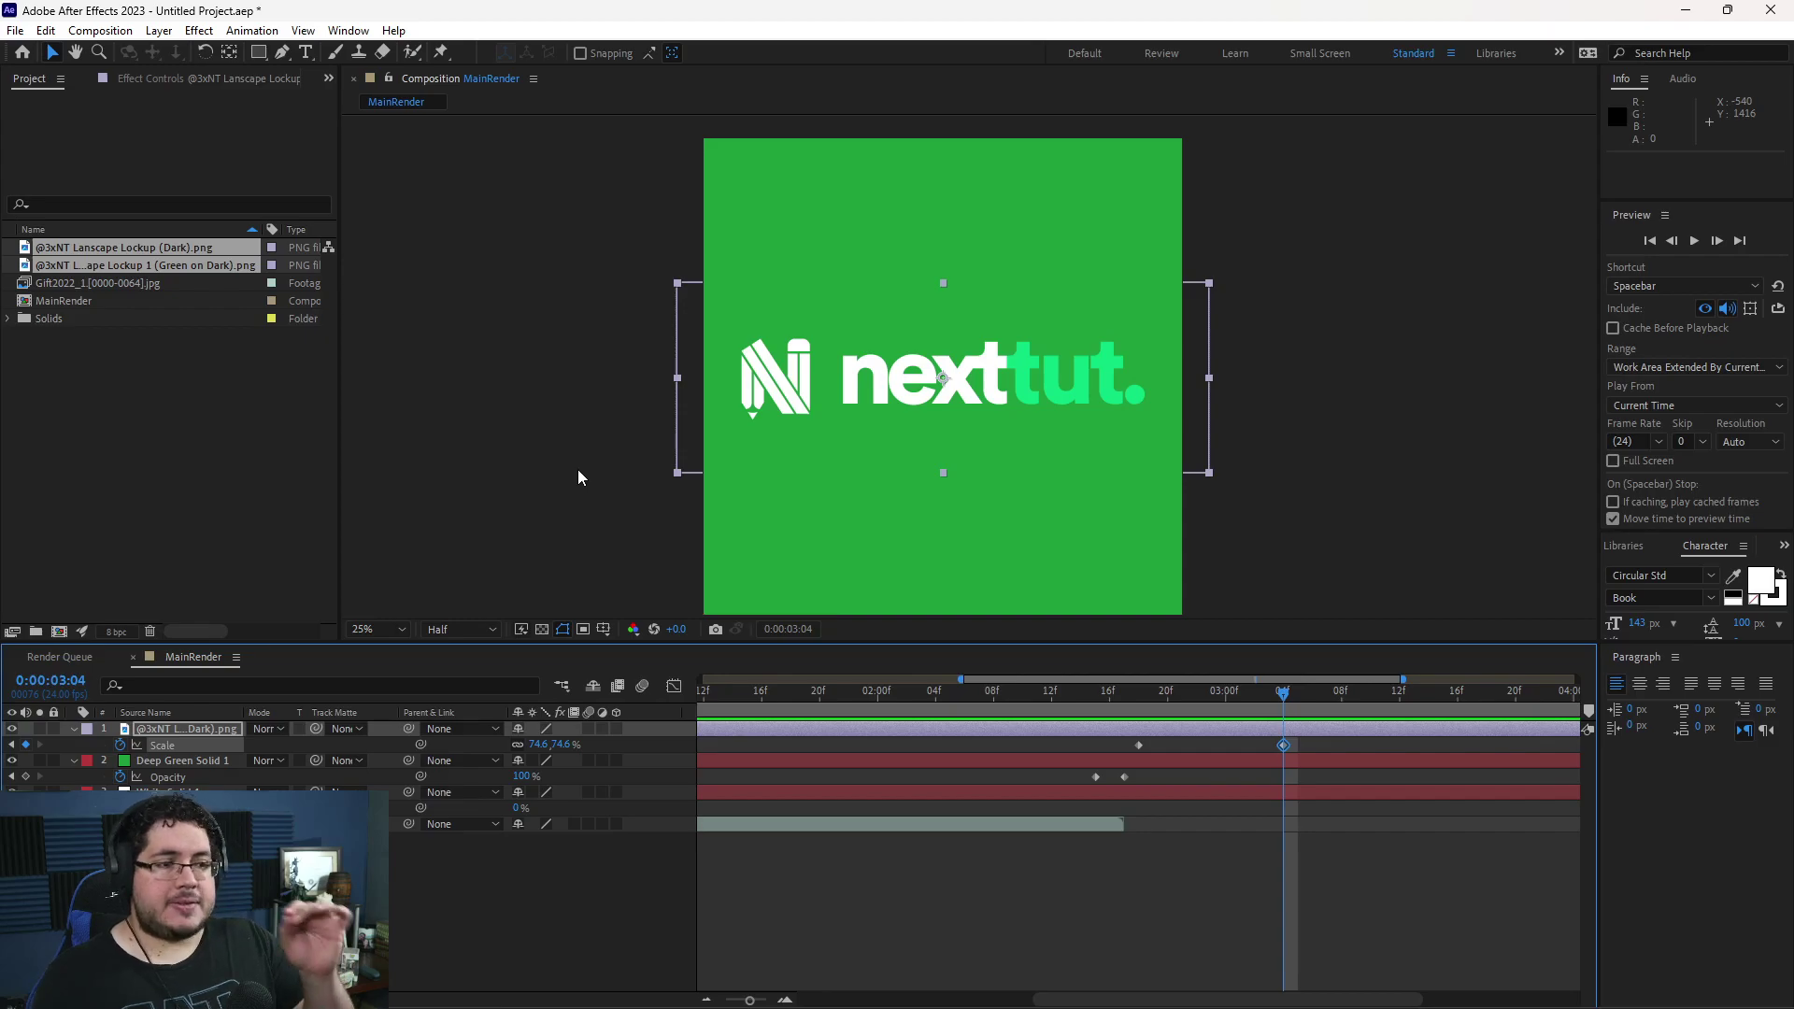
# - Scrub through the MainRender animation, then switch to the Freesound results in the browser
pyautogui.click(713, 985)
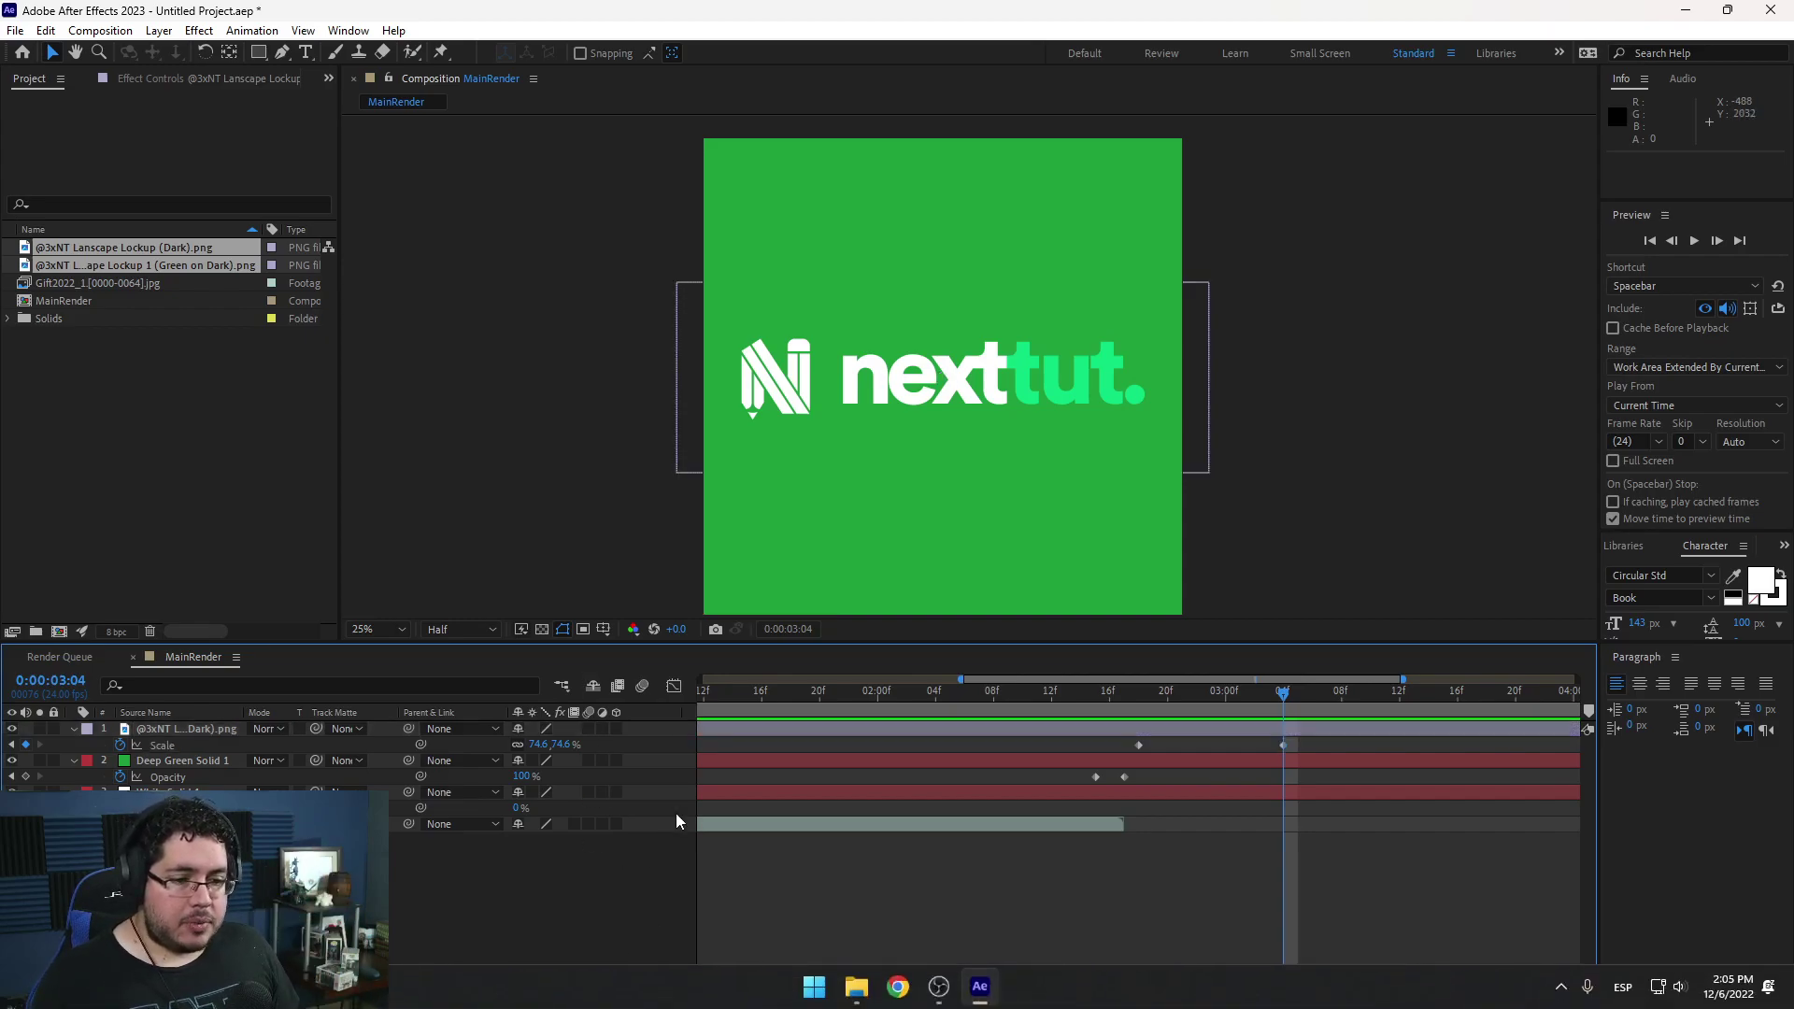
pyautogui.moveTo(974, 686); pyautogui.dragTo(1587, 817)
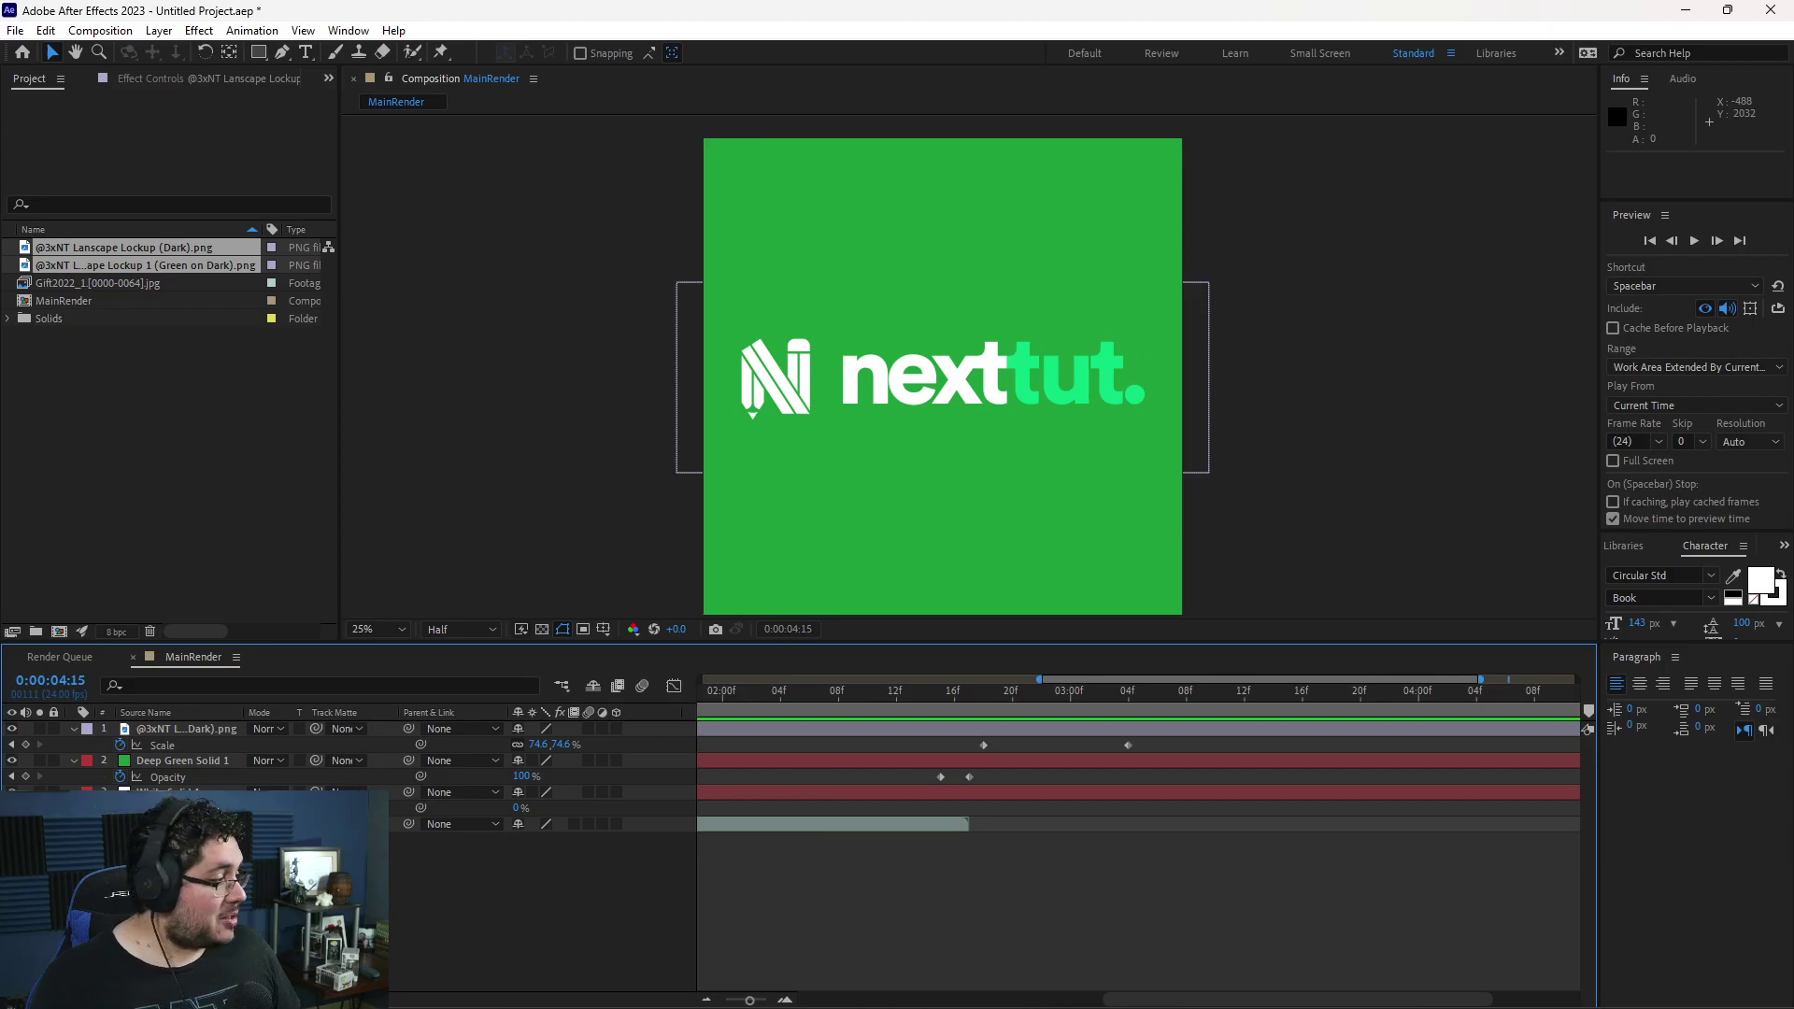
pyautogui.hotkey('alt', 'Tab')
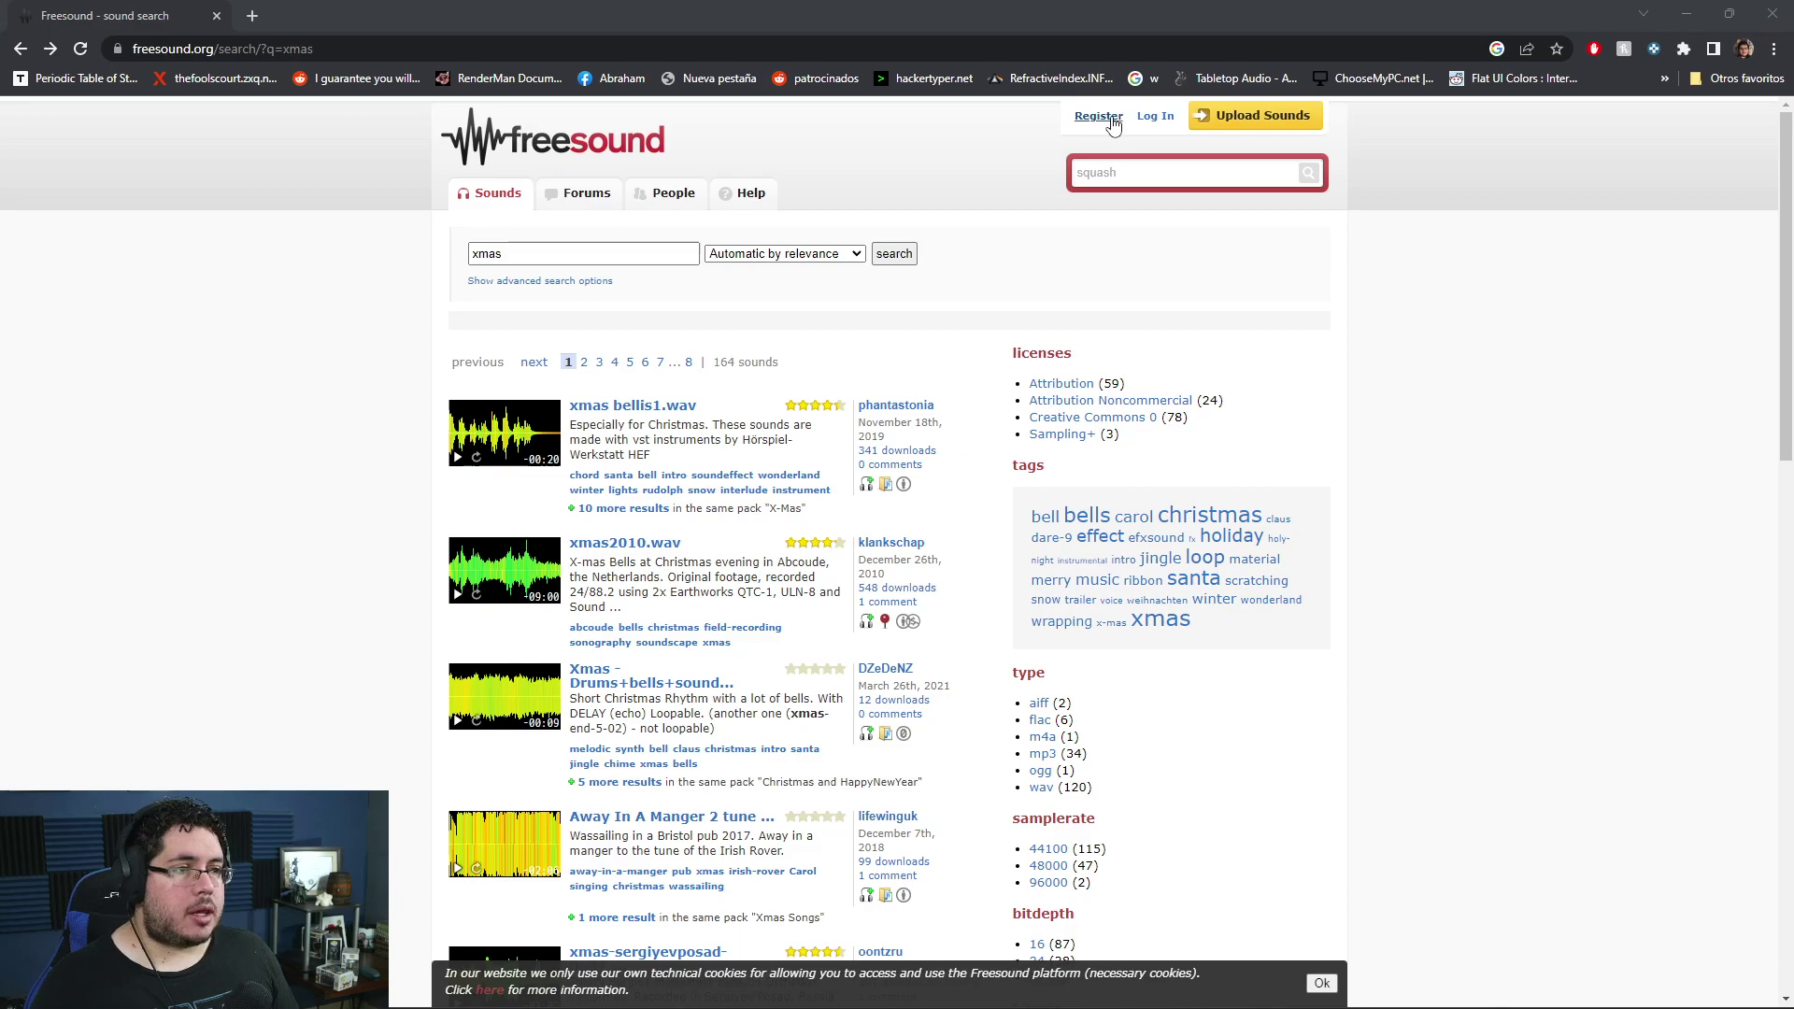
# - Search Freesound for 'xmas' in the maximized browser window
pyautogui.hotkey('alt', 'Tab')
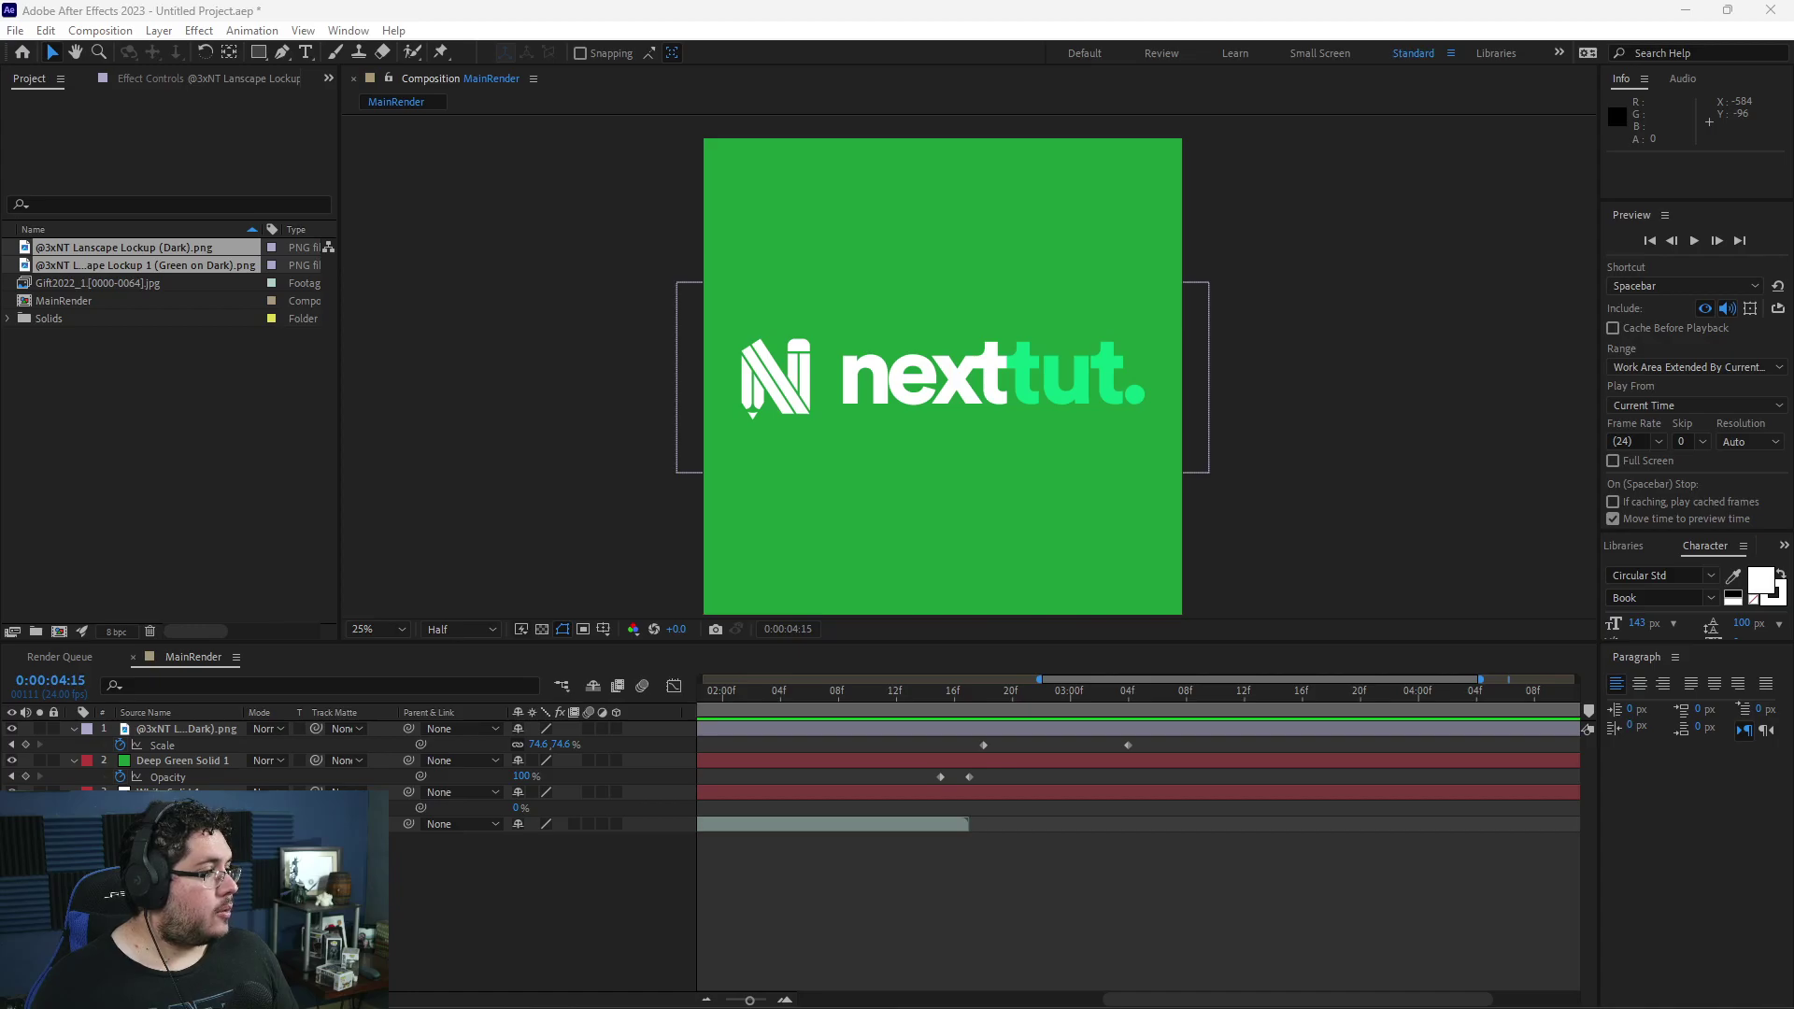
pyautogui.hotkey('alt', 'Tab')
pyautogui.doubleClick(944, 318)
pyautogui.click(1103, 176)
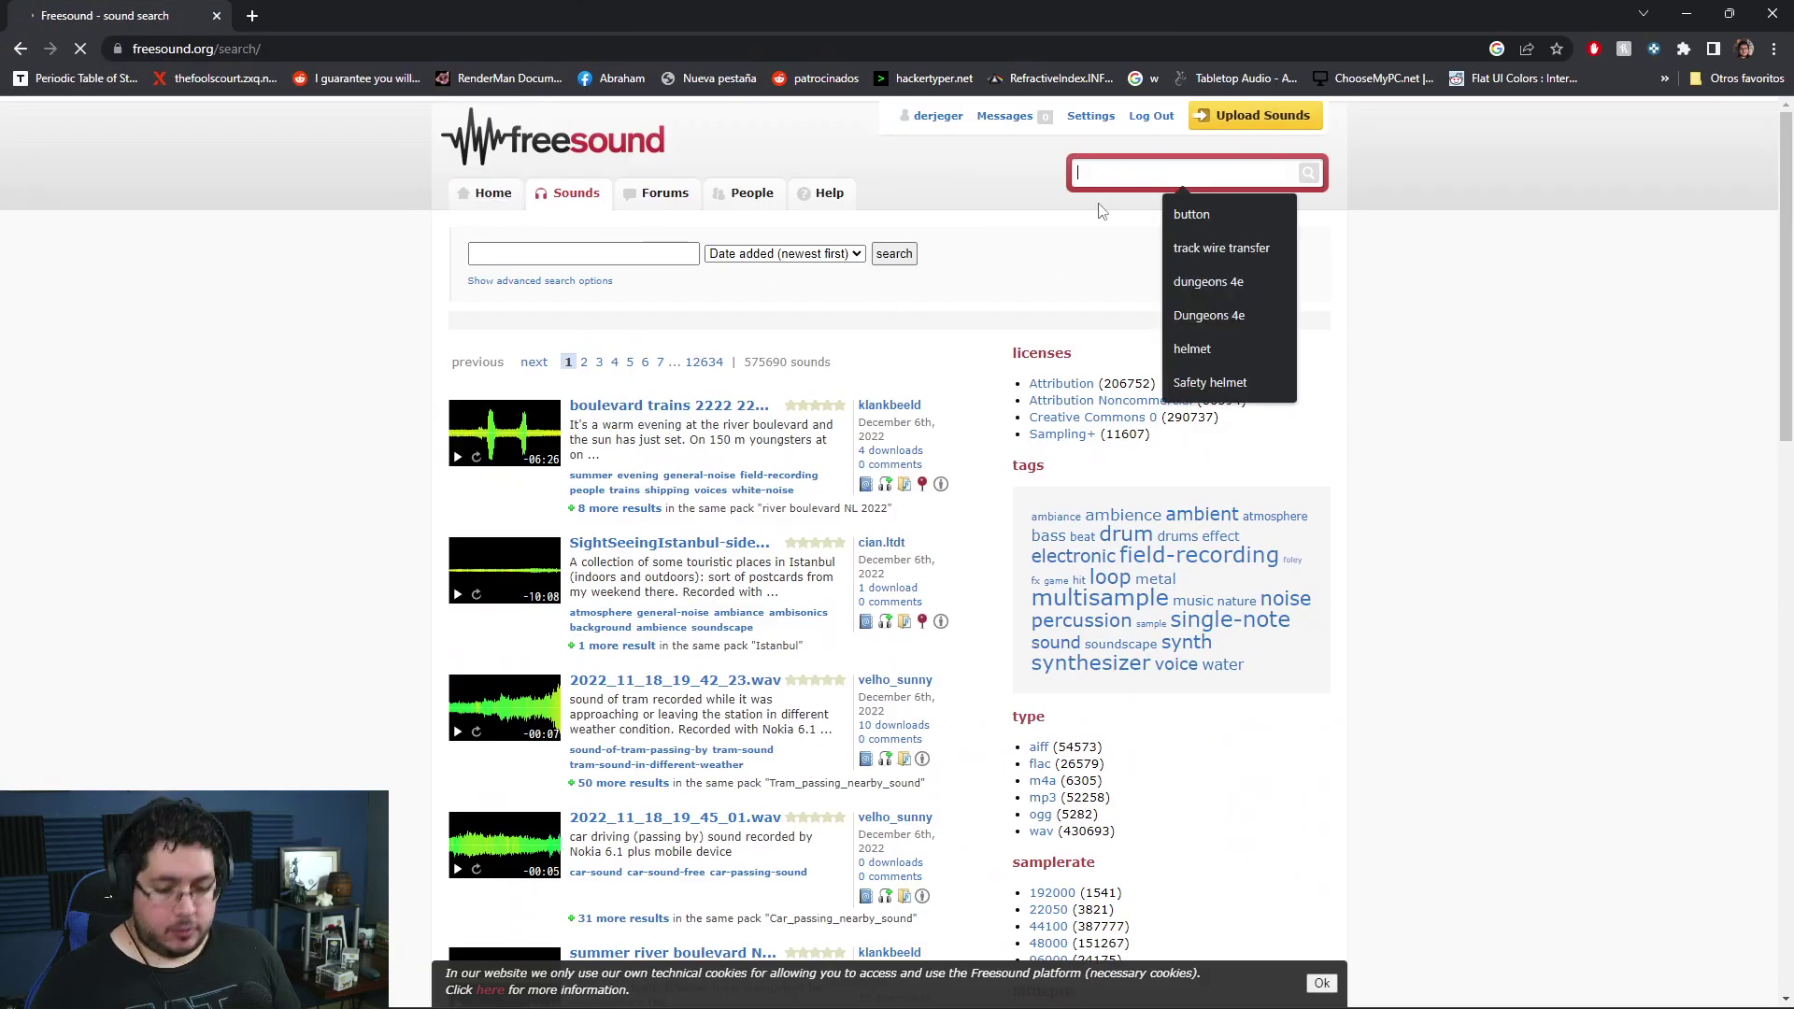
pyautogui.write('xmas')
pyautogui.press('Return')
pyautogui.click(1063, 316)
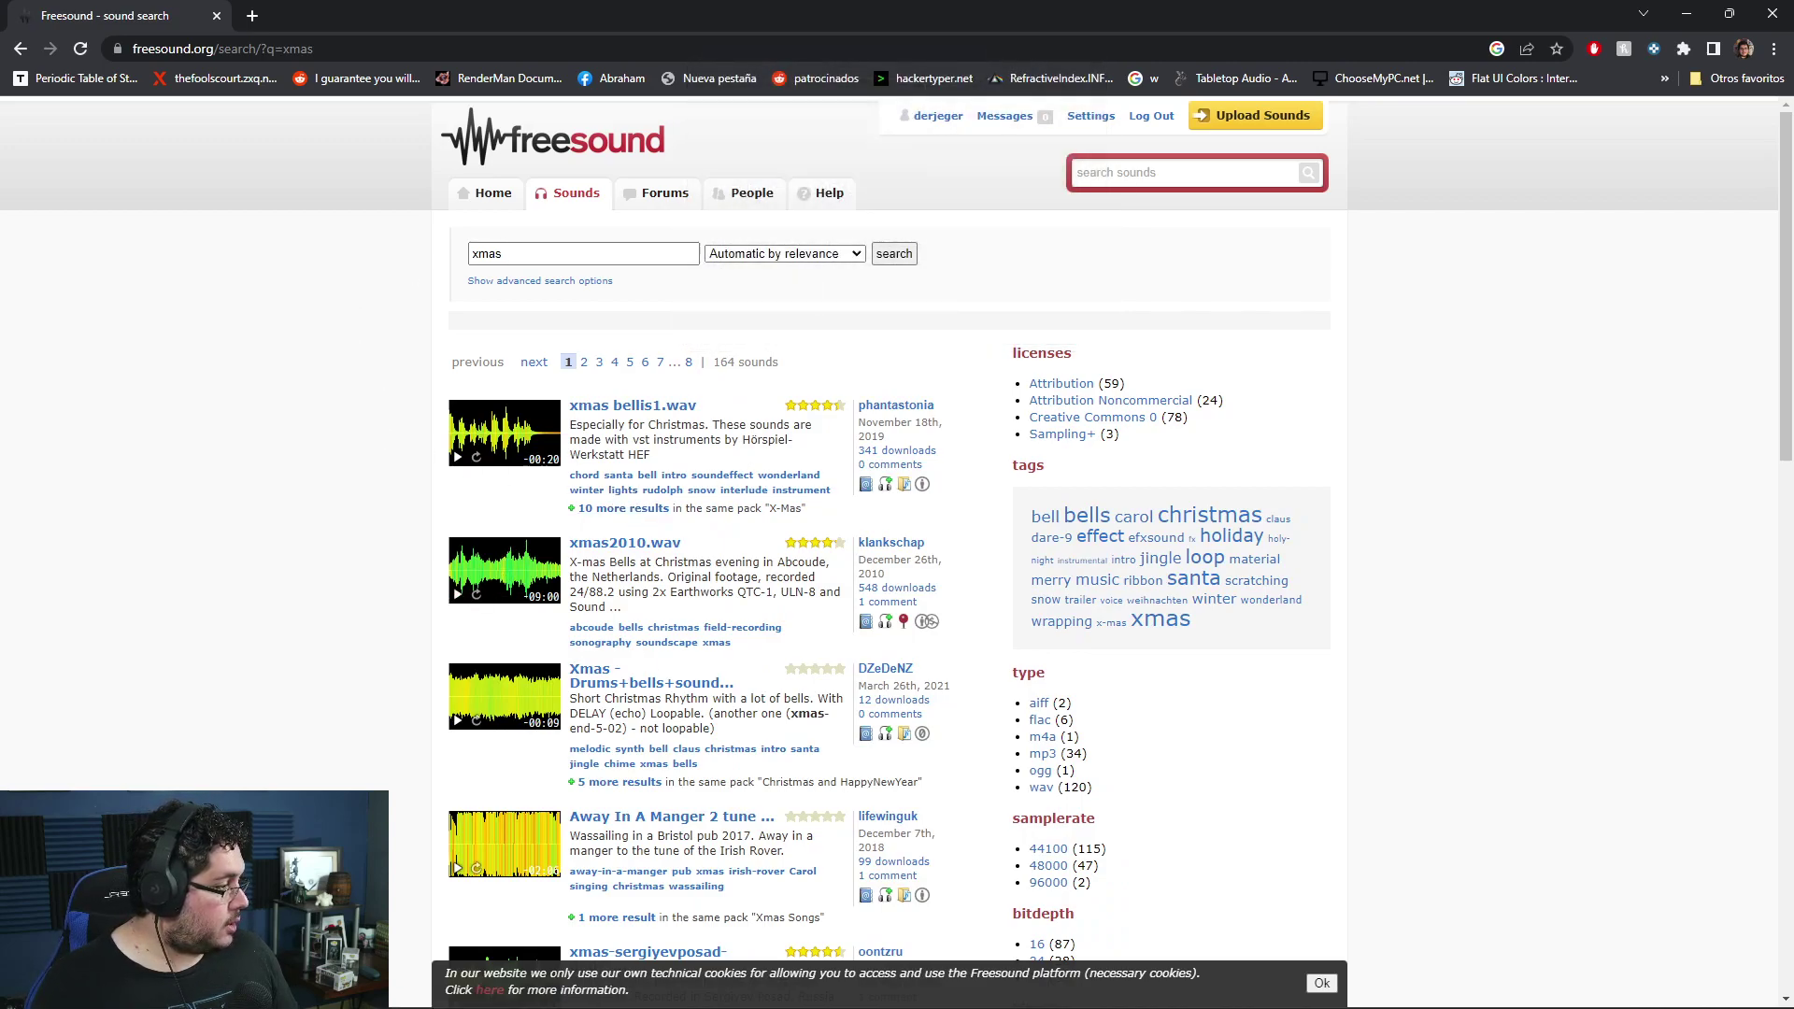
# - Preview several results, including xmas bellis1.wav, drums and bells, a wassailing carol and monastery bells
pyautogui.click(458, 457)
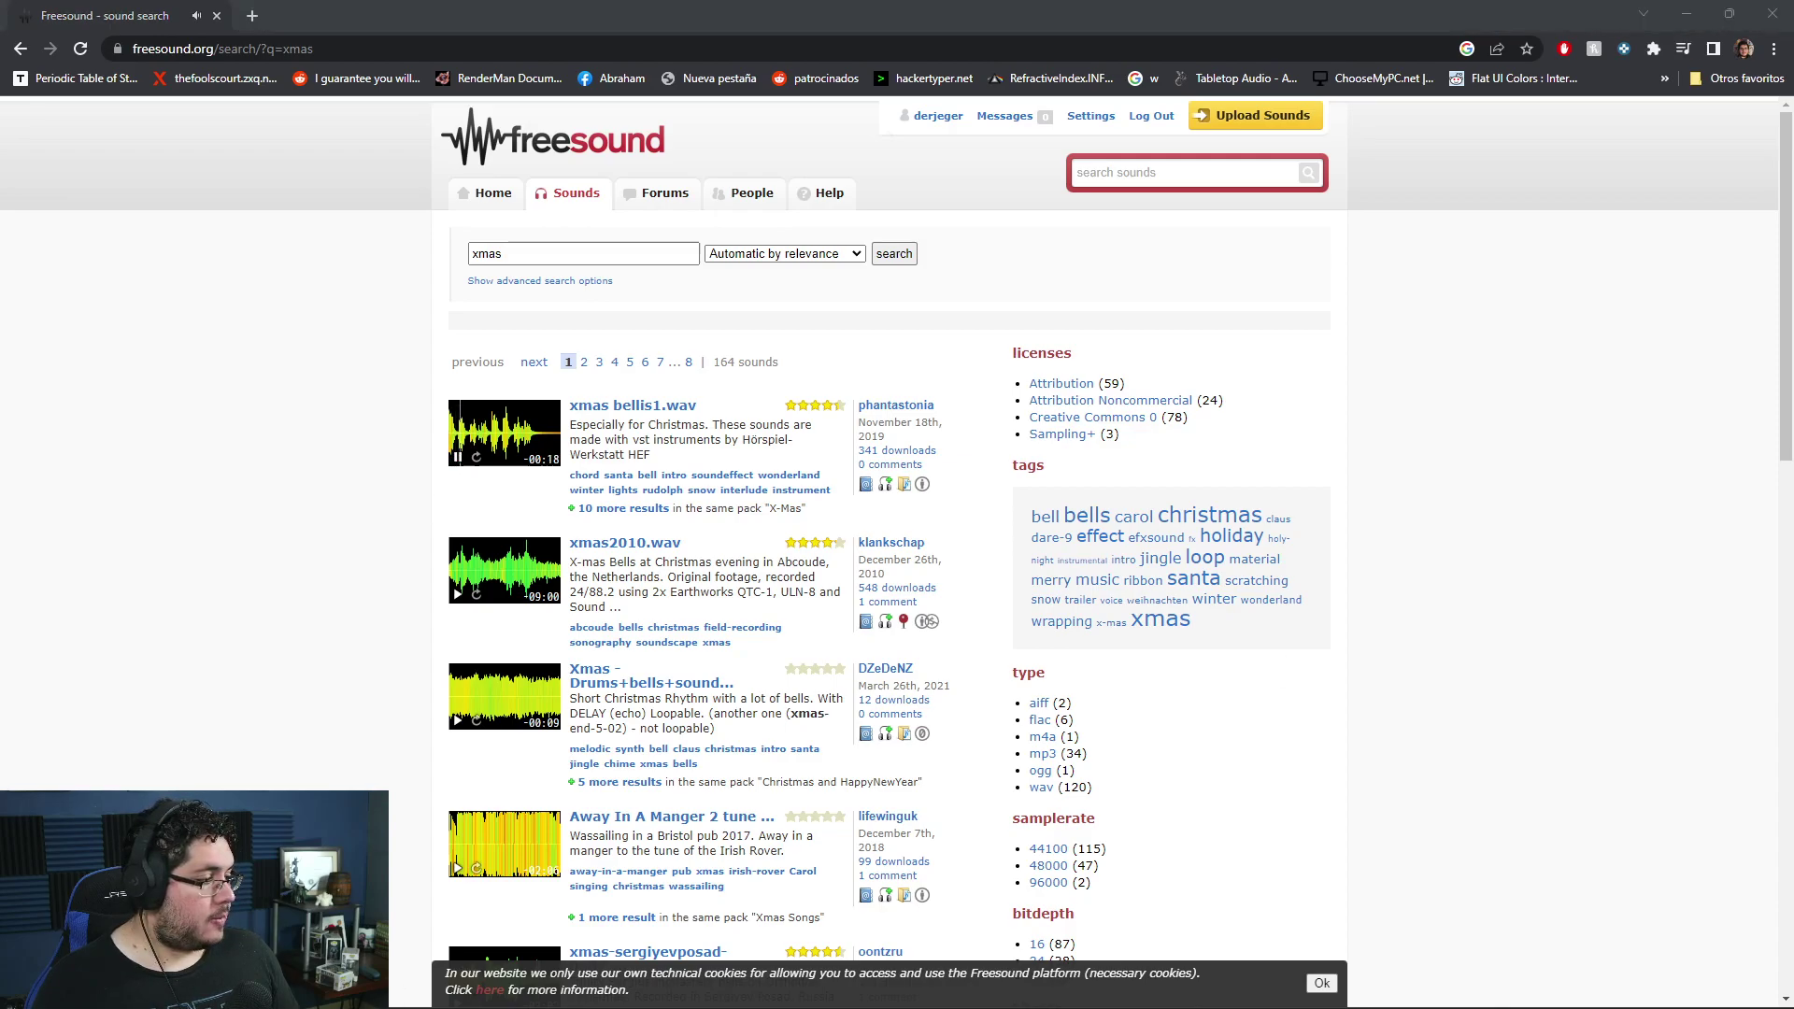
pyautogui.click(452, 460)
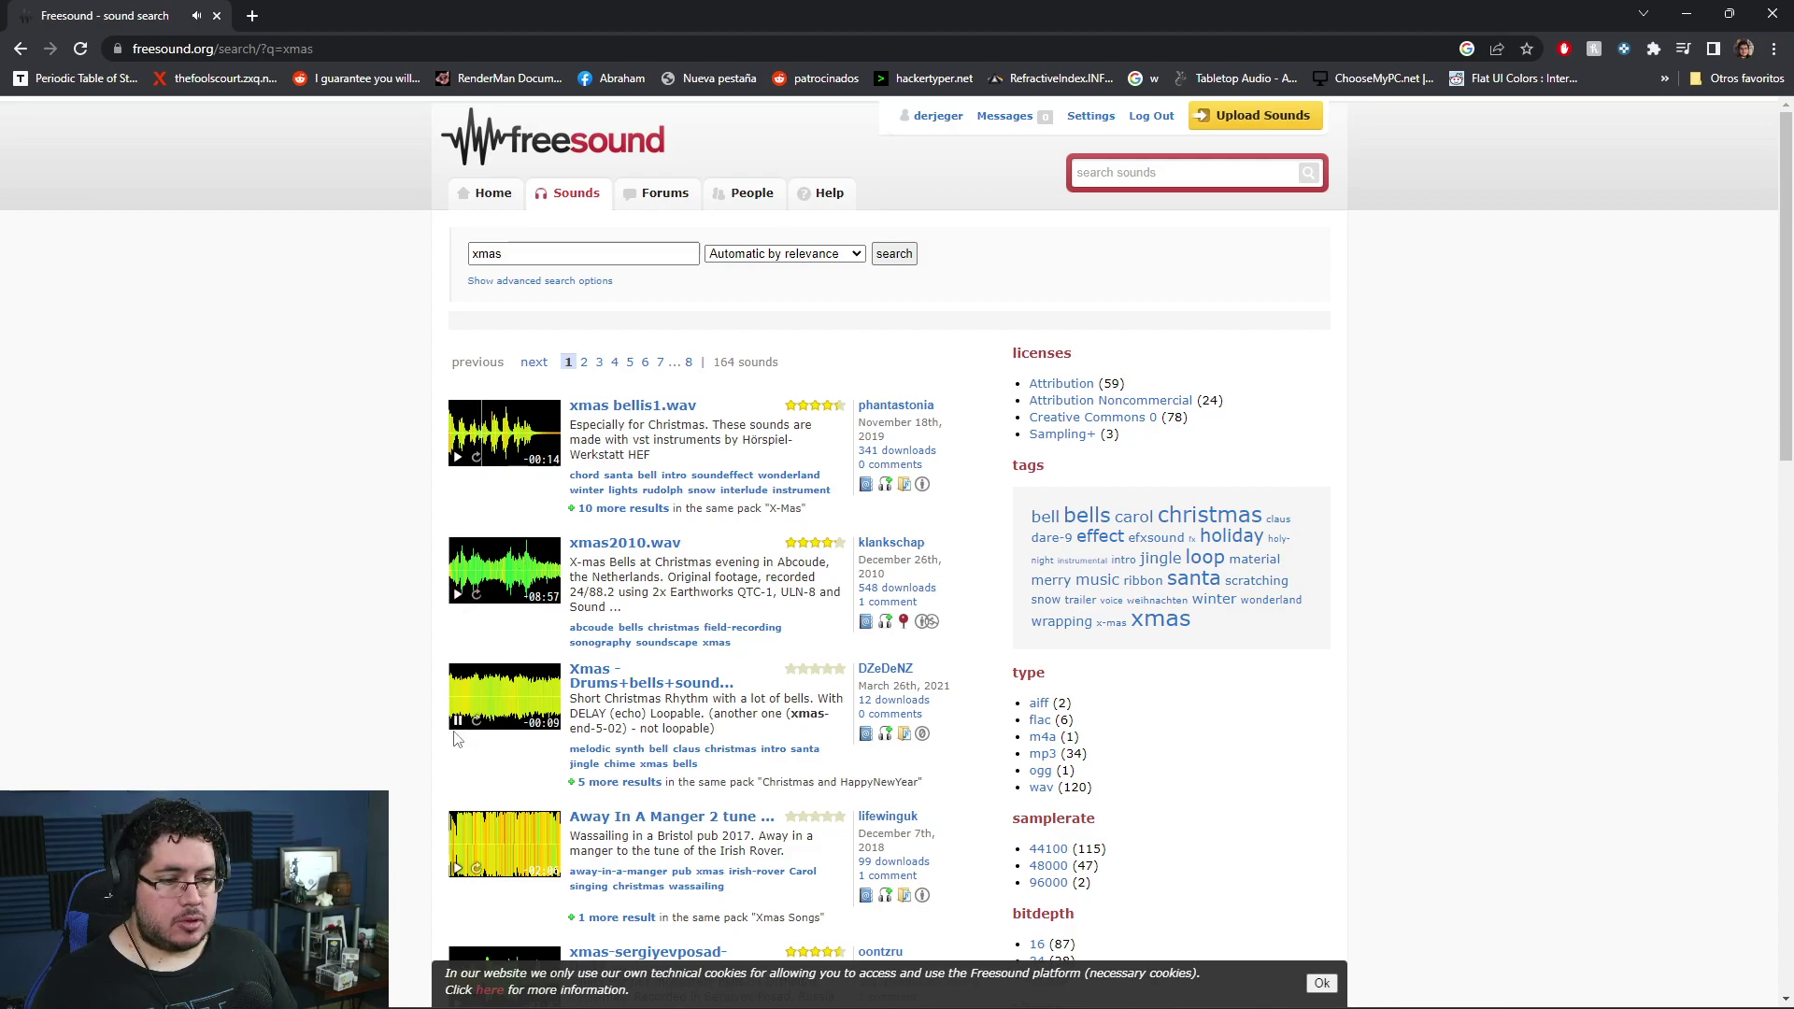
pyautogui.click(457, 720)
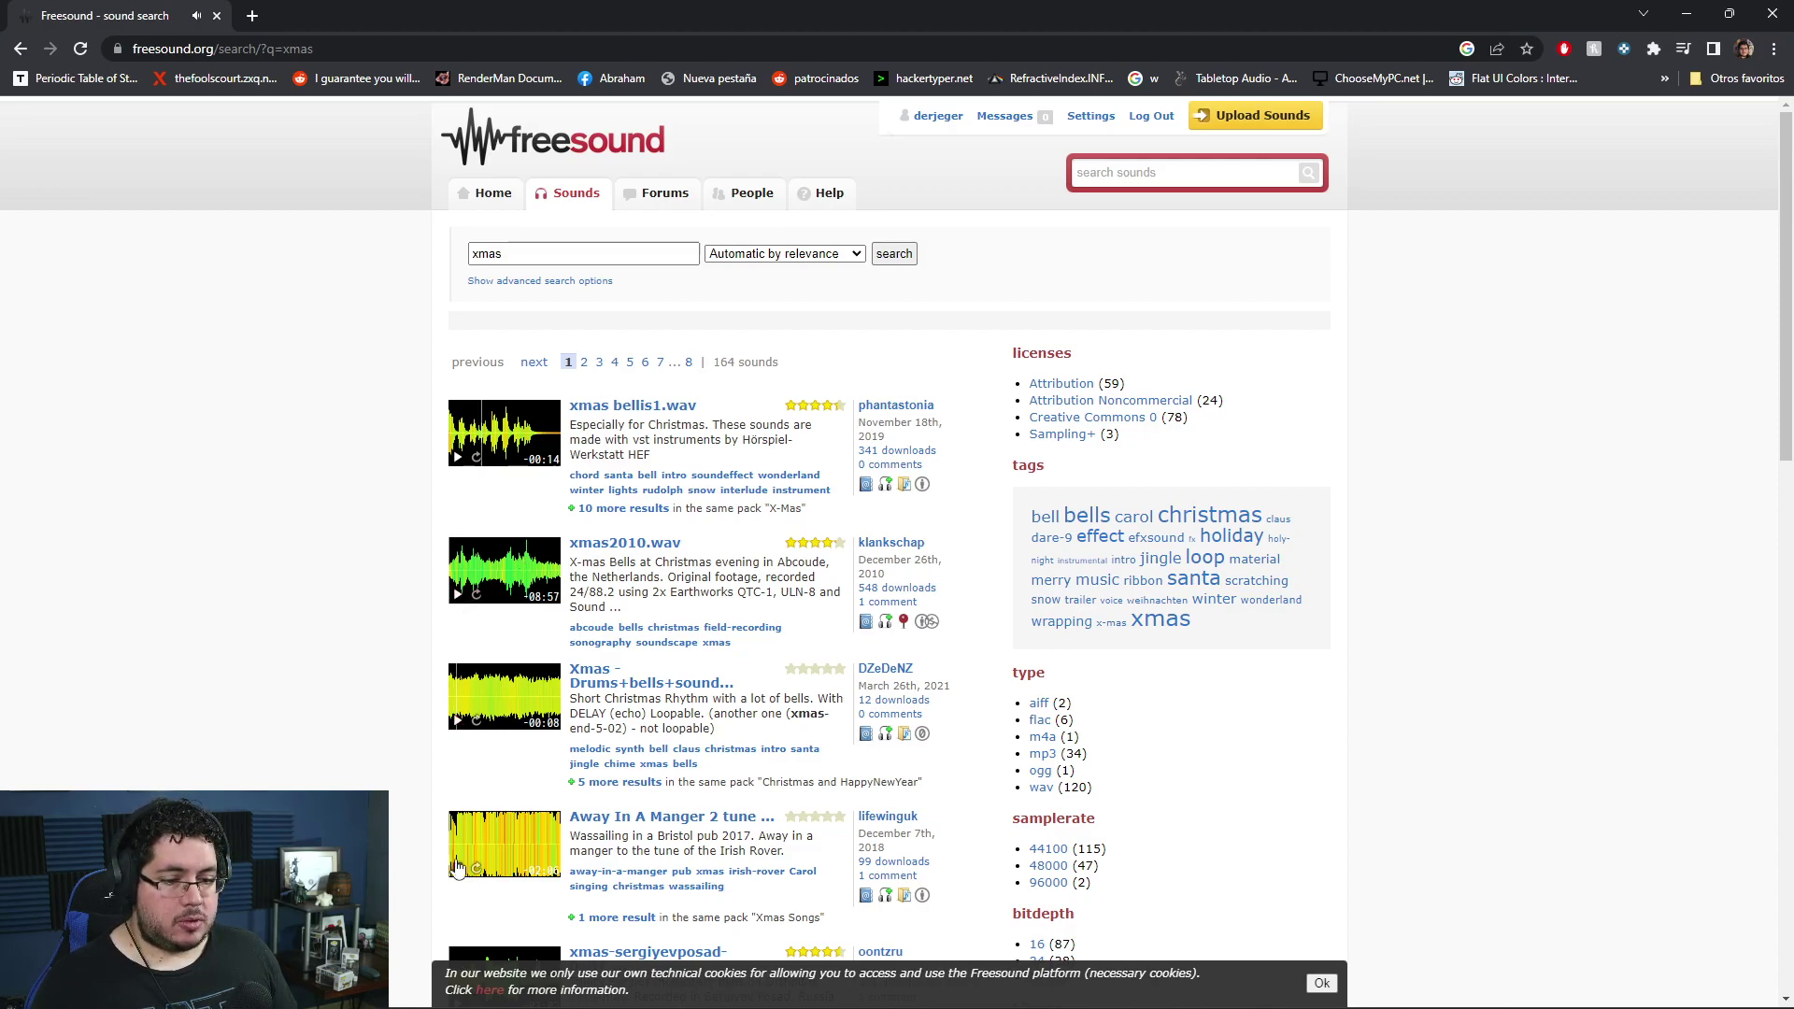
pyautogui.scroll(-2, 457, 869)
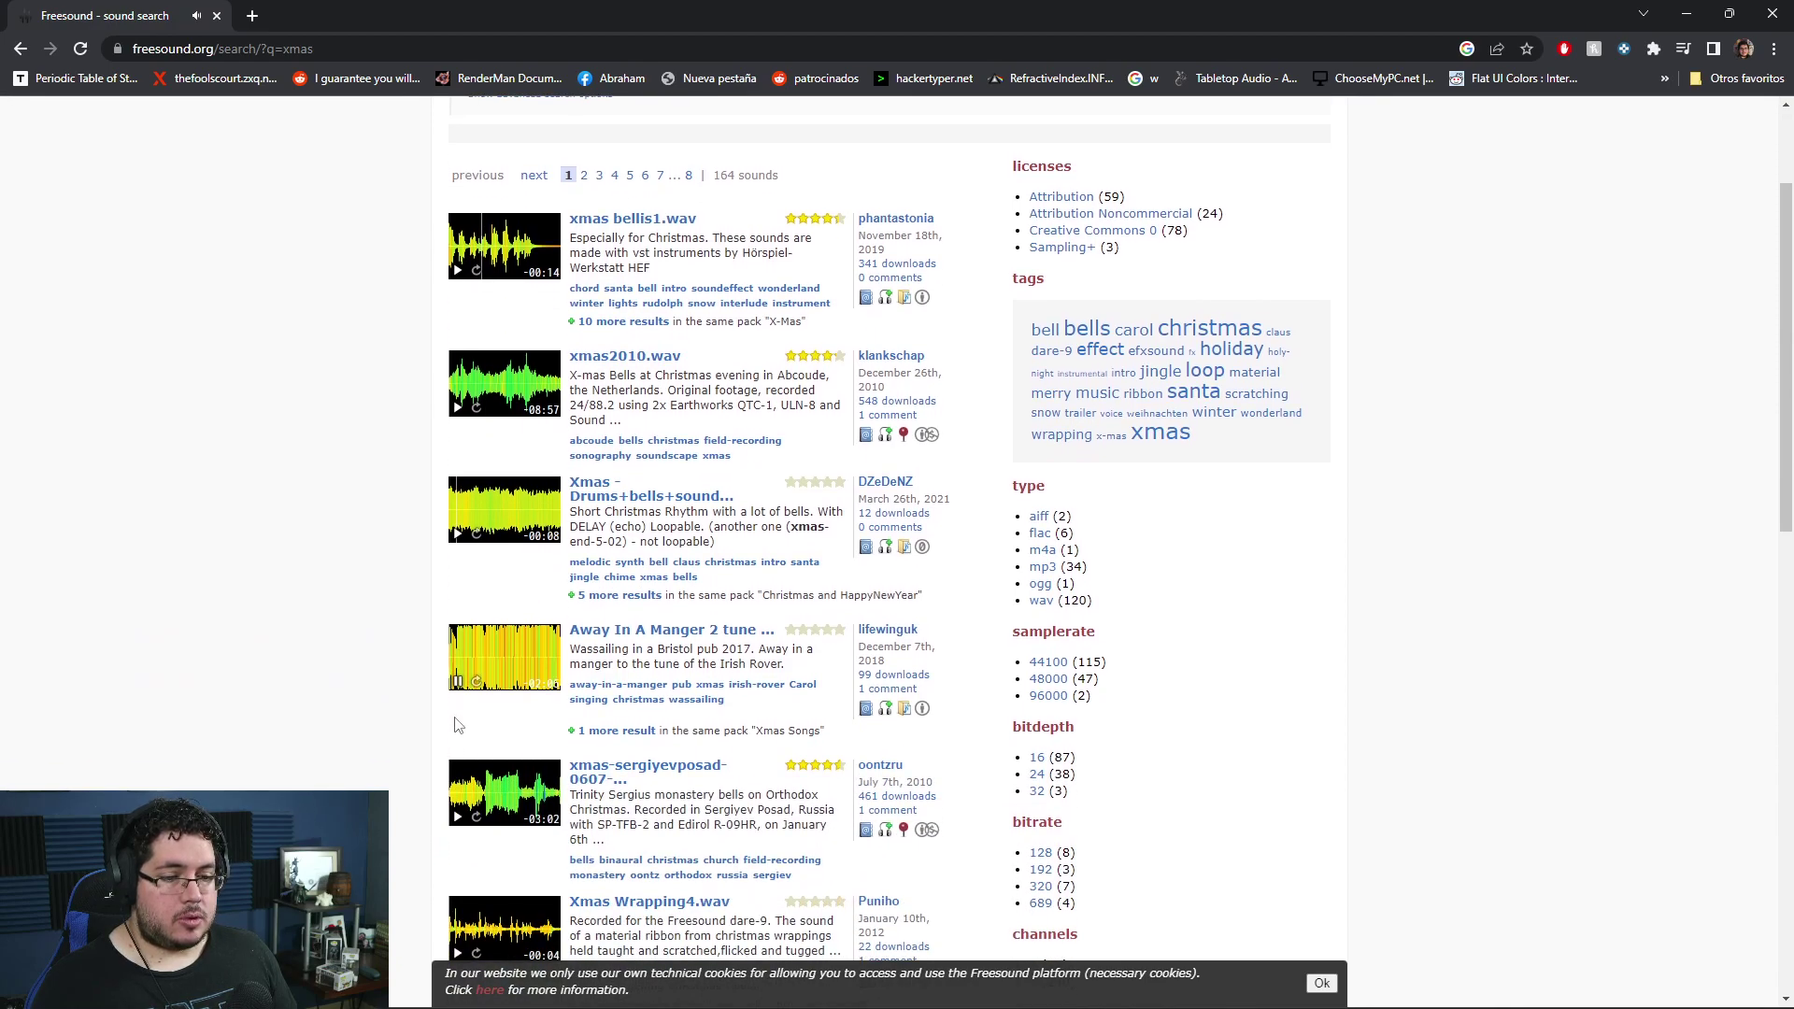
pyautogui.click(457, 681)
pyautogui.click(460, 819)
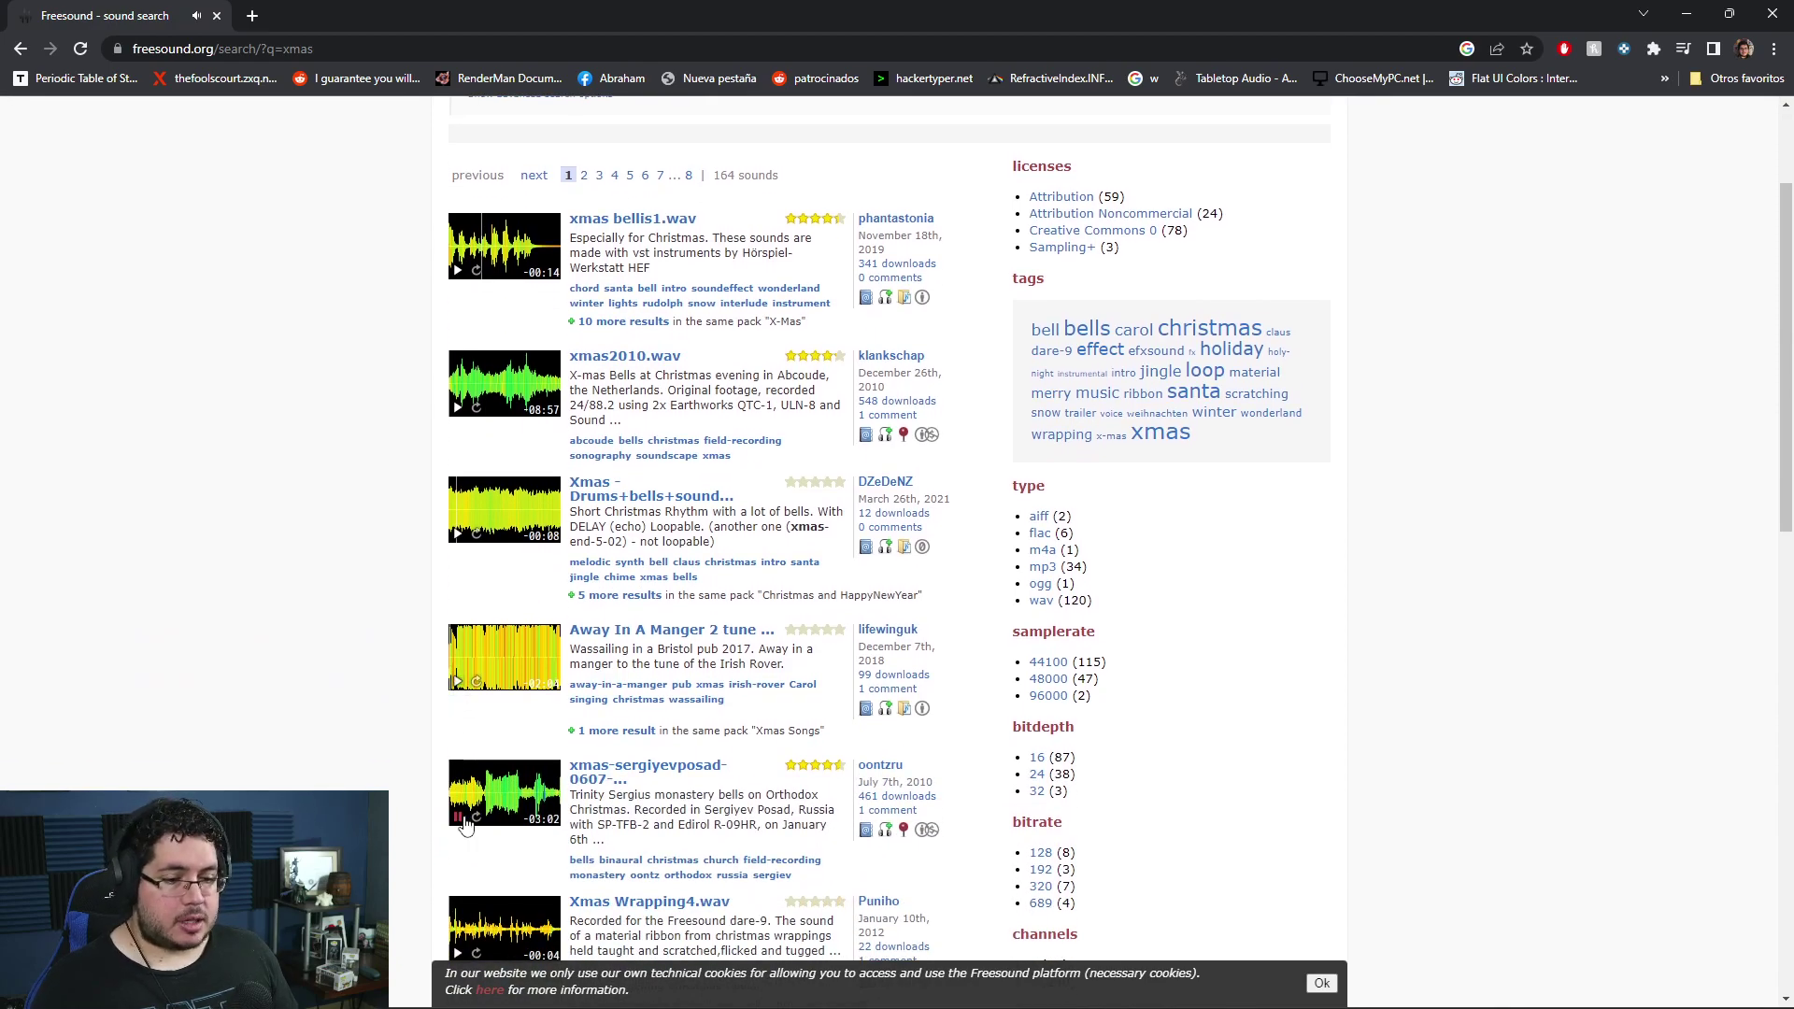
pyautogui.scroll(2, 464, 823)
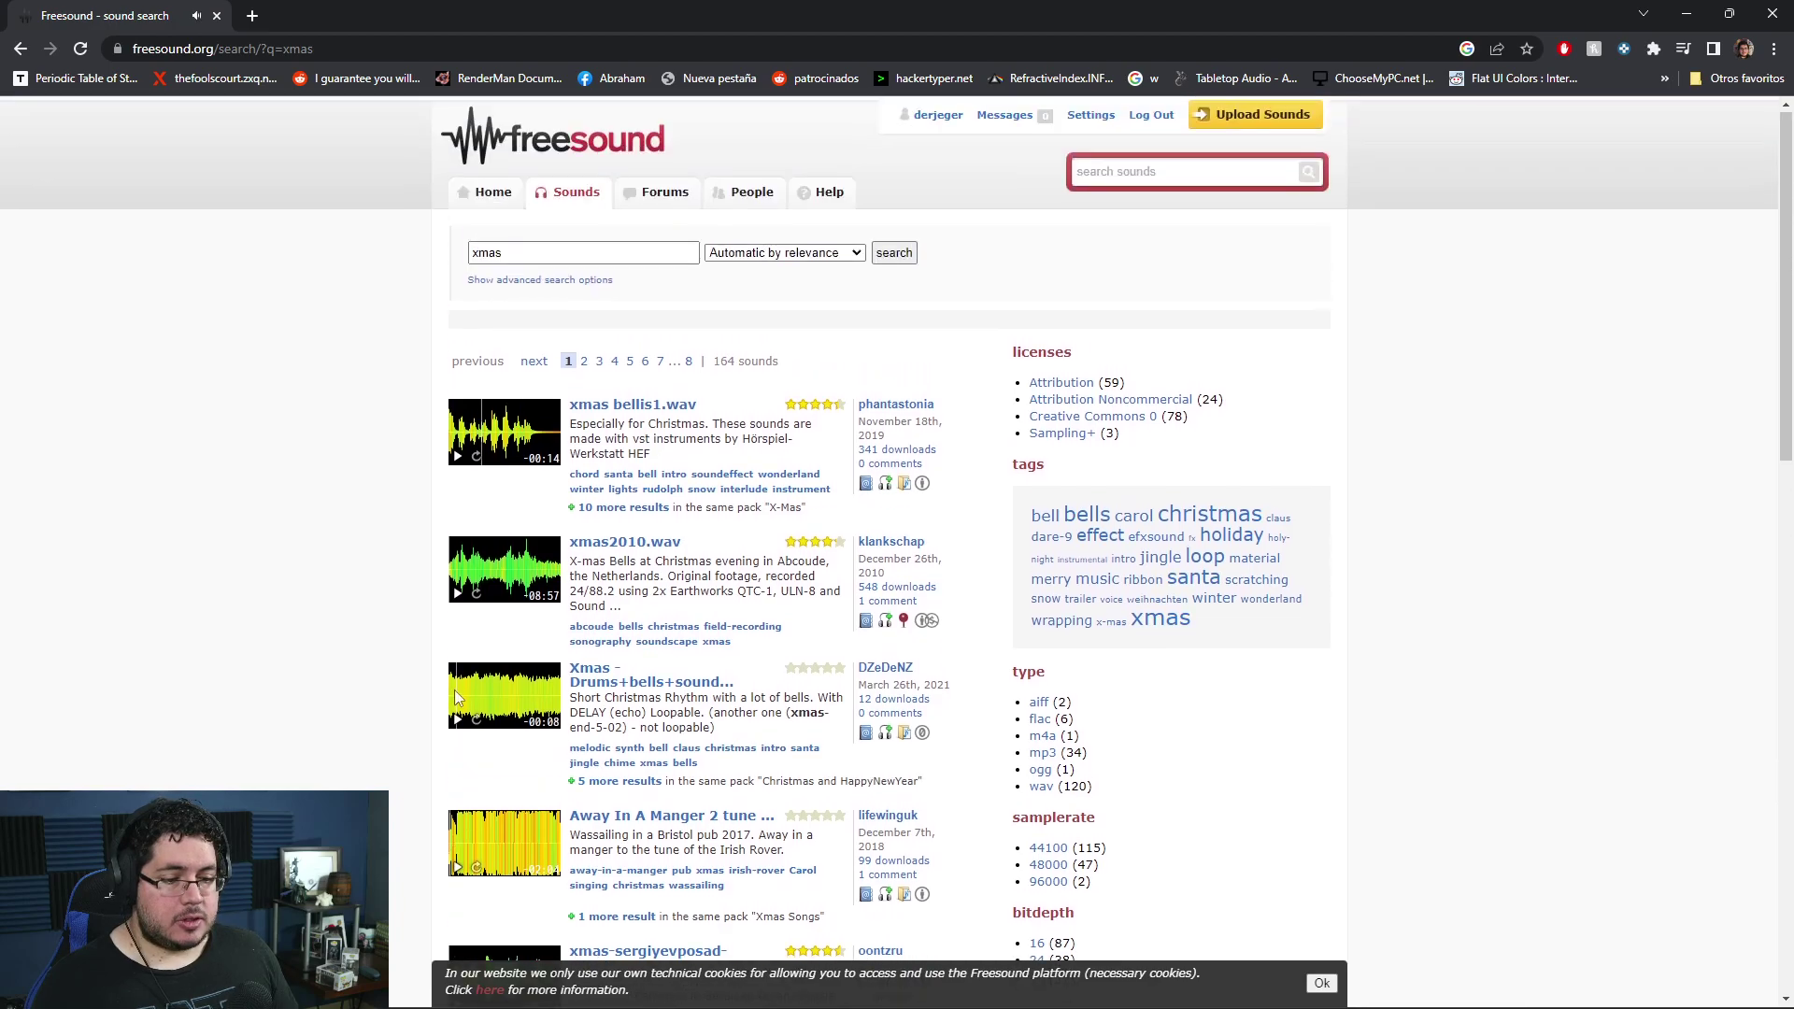
pyautogui.scroll(-1, 462, 654)
pyautogui.scroll(1, 460, 523)
pyautogui.click(457, 458)
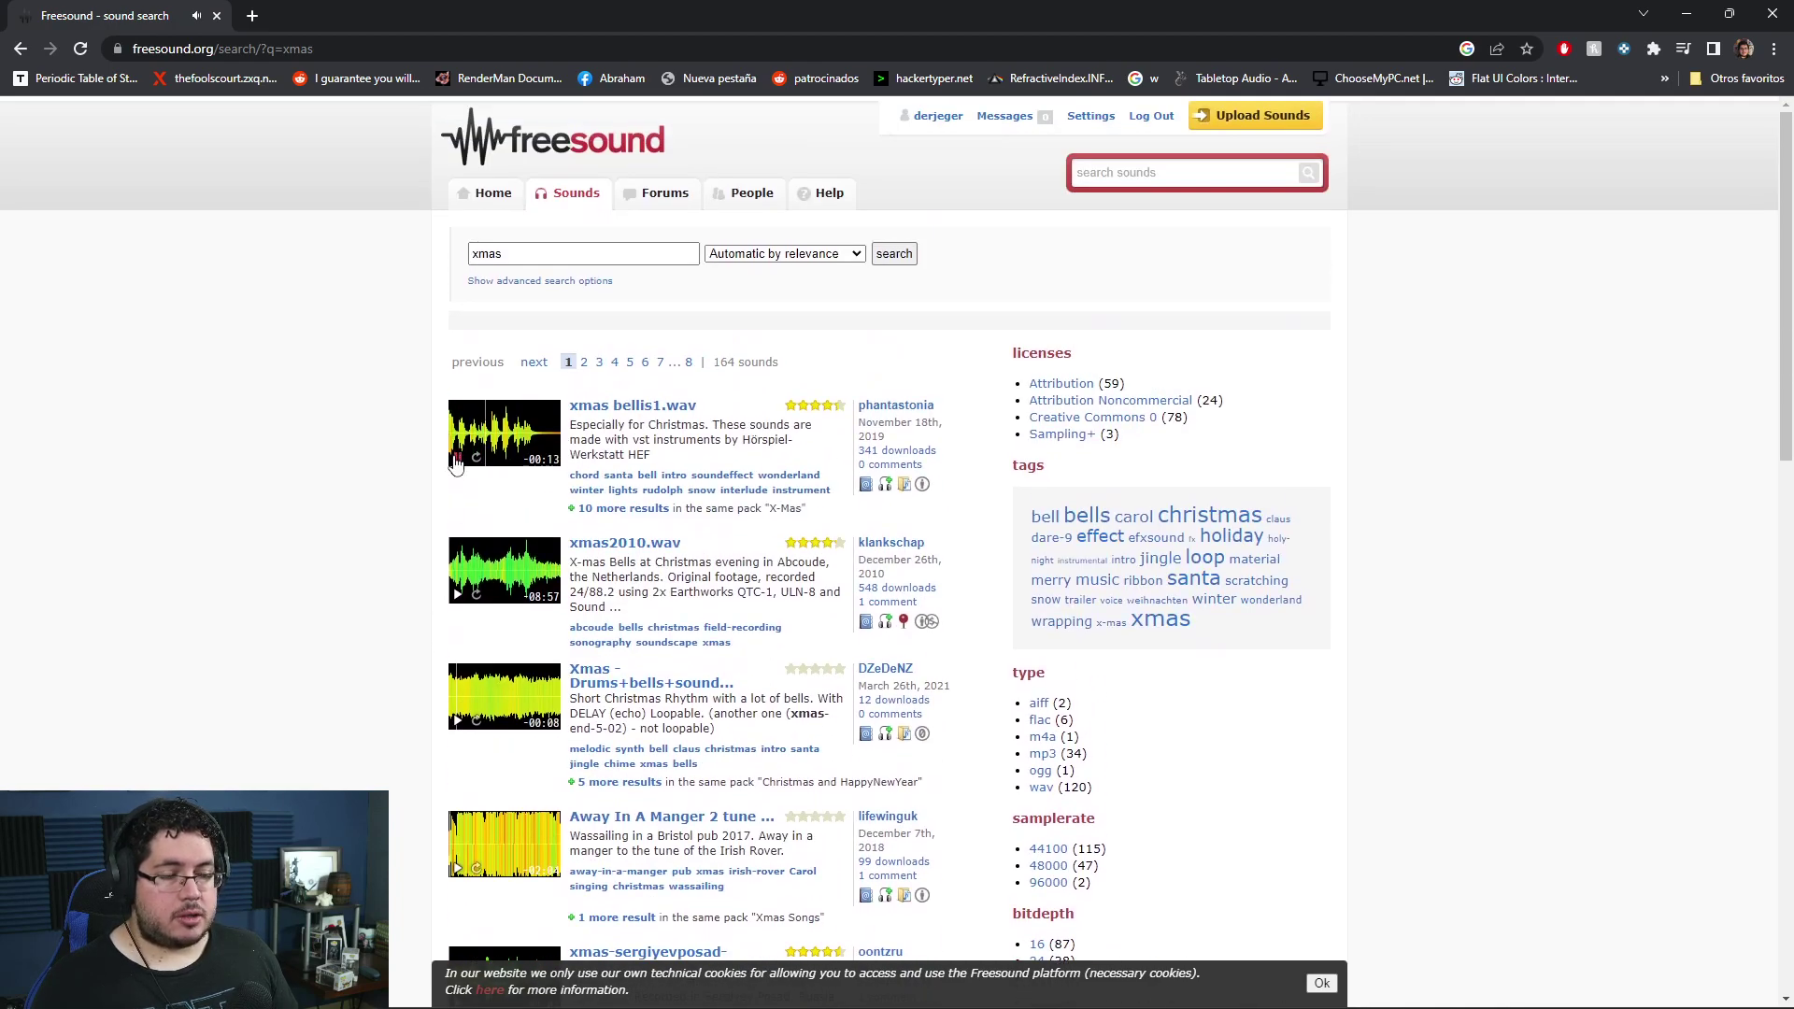
pyautogui.click(455, 465)
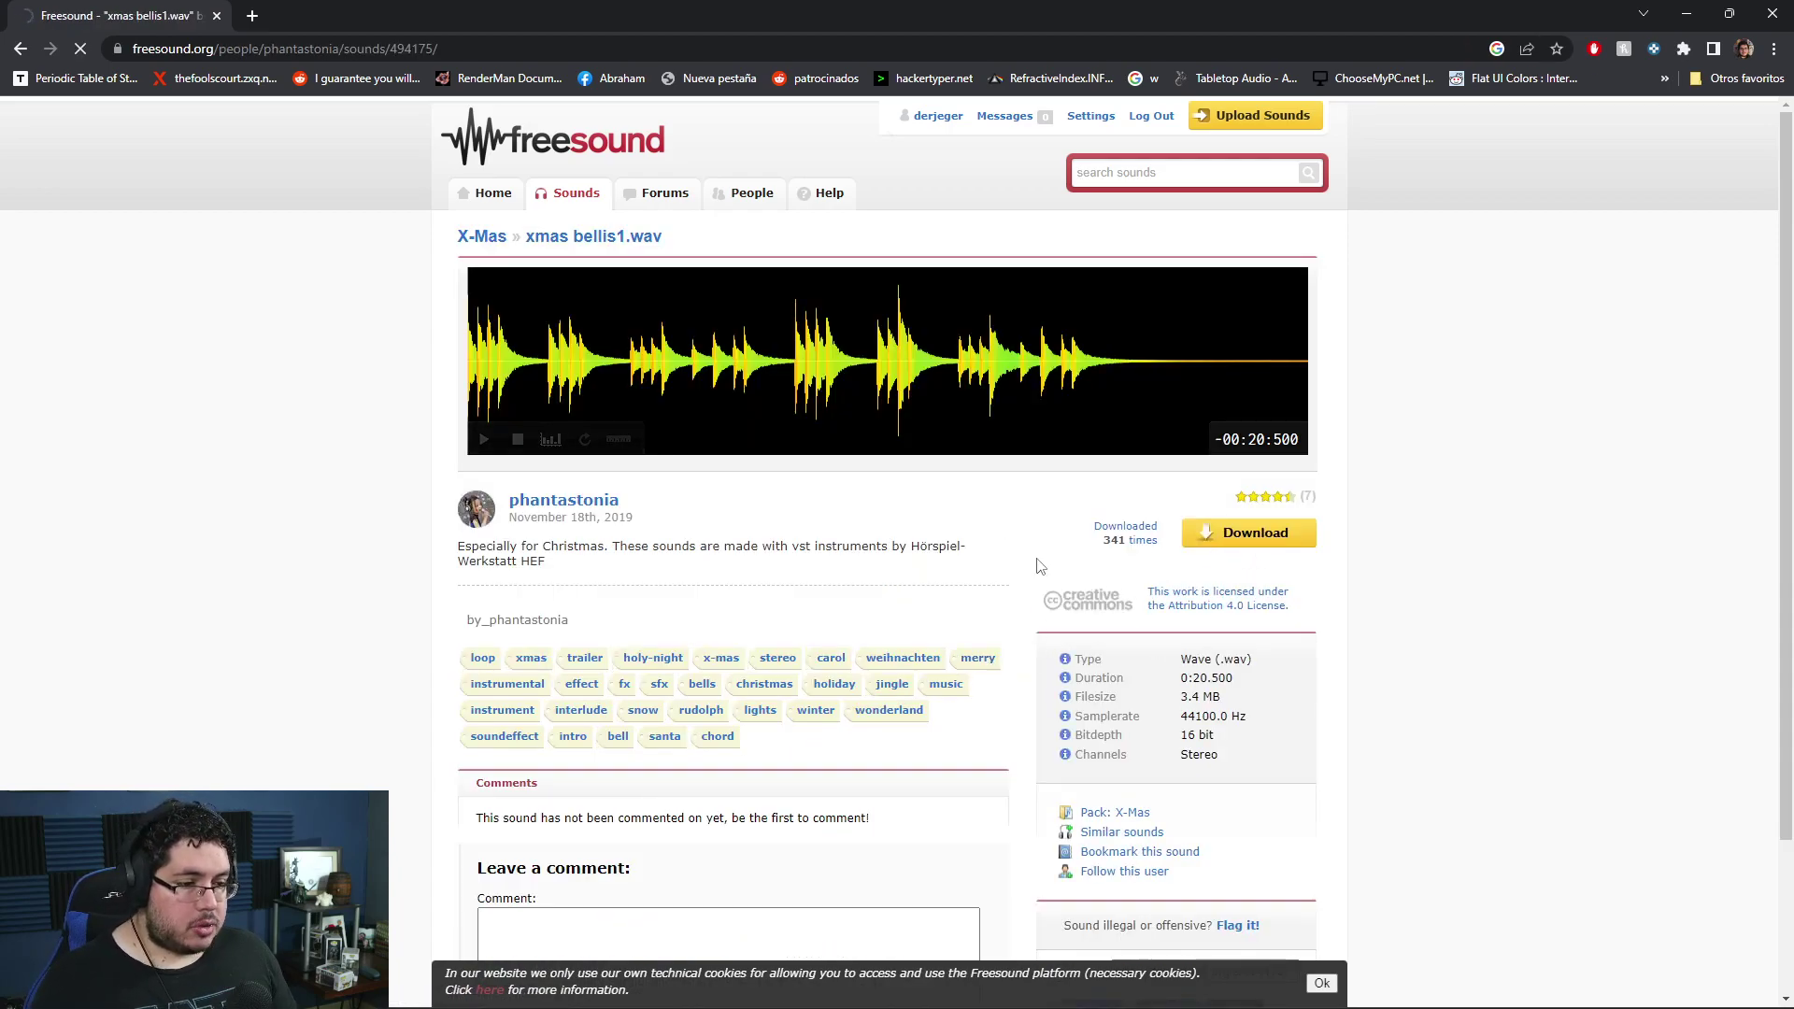
# - Check the sound's Creative Commons Attribution 4.0 licence, then return to the xmas bellis1.wav page
pyautogui.click(1185, 609)
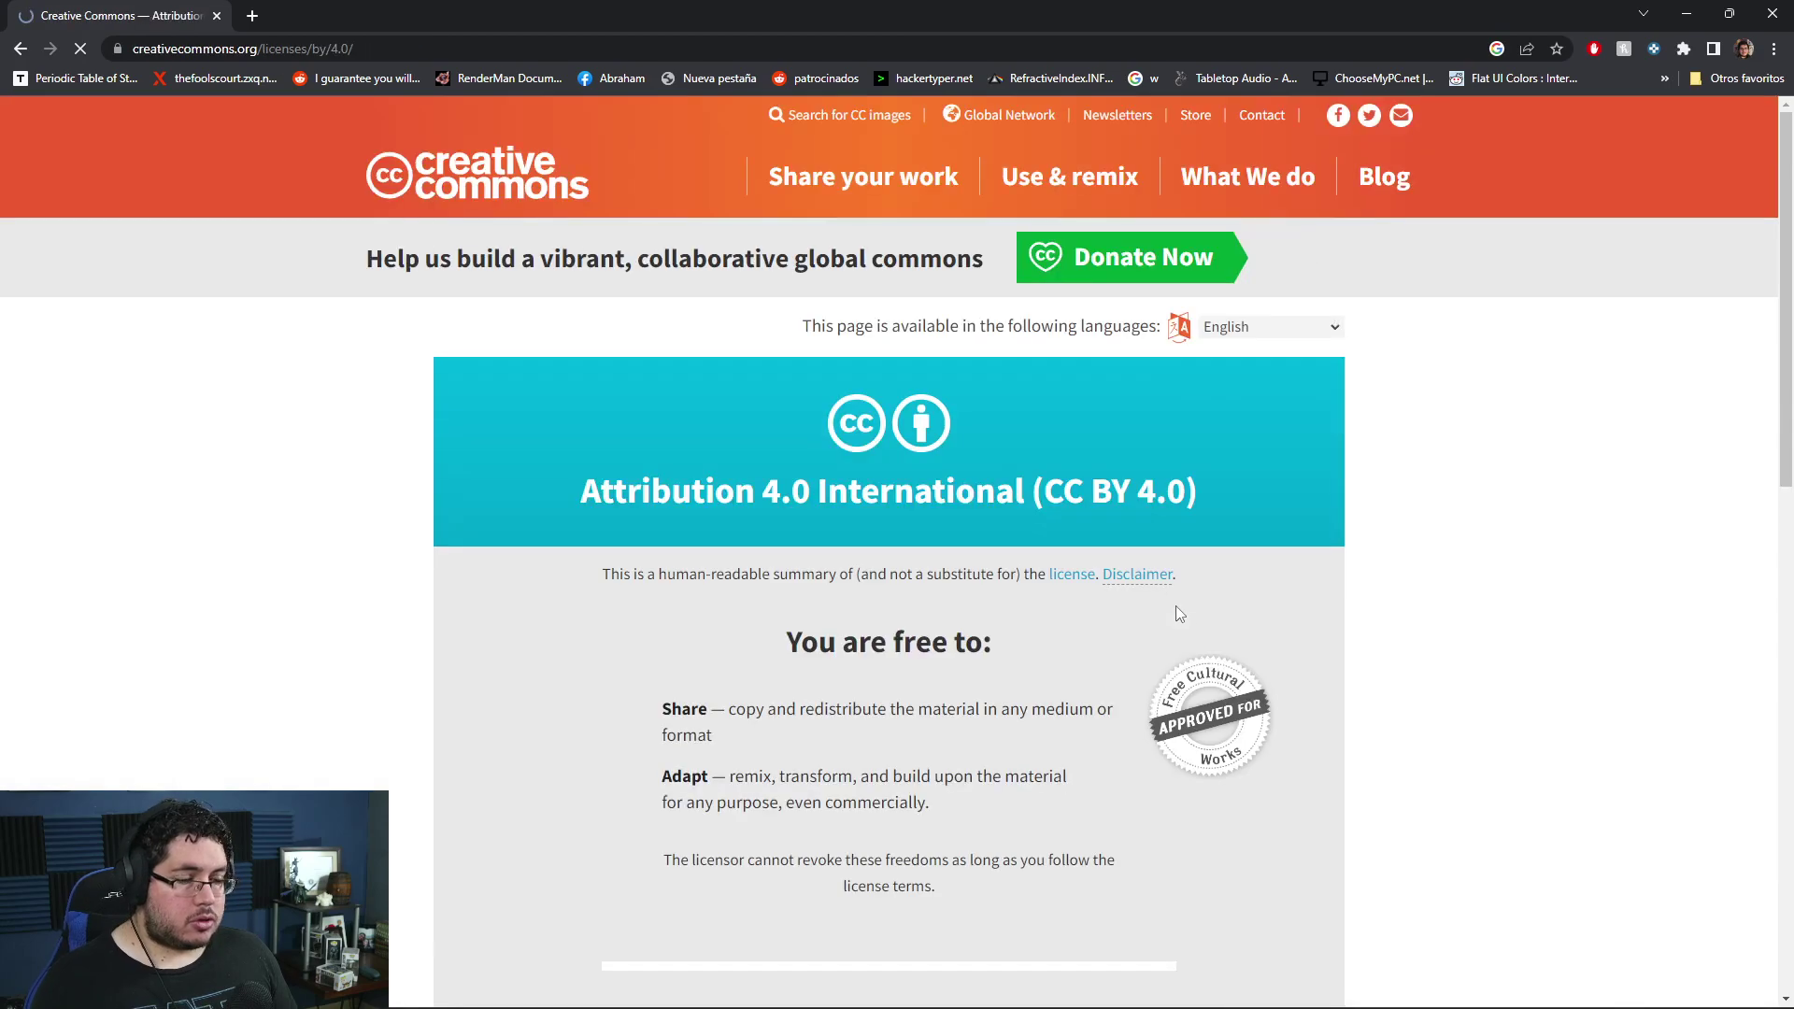
pyautogui.scroll(-1, 1125, 388)
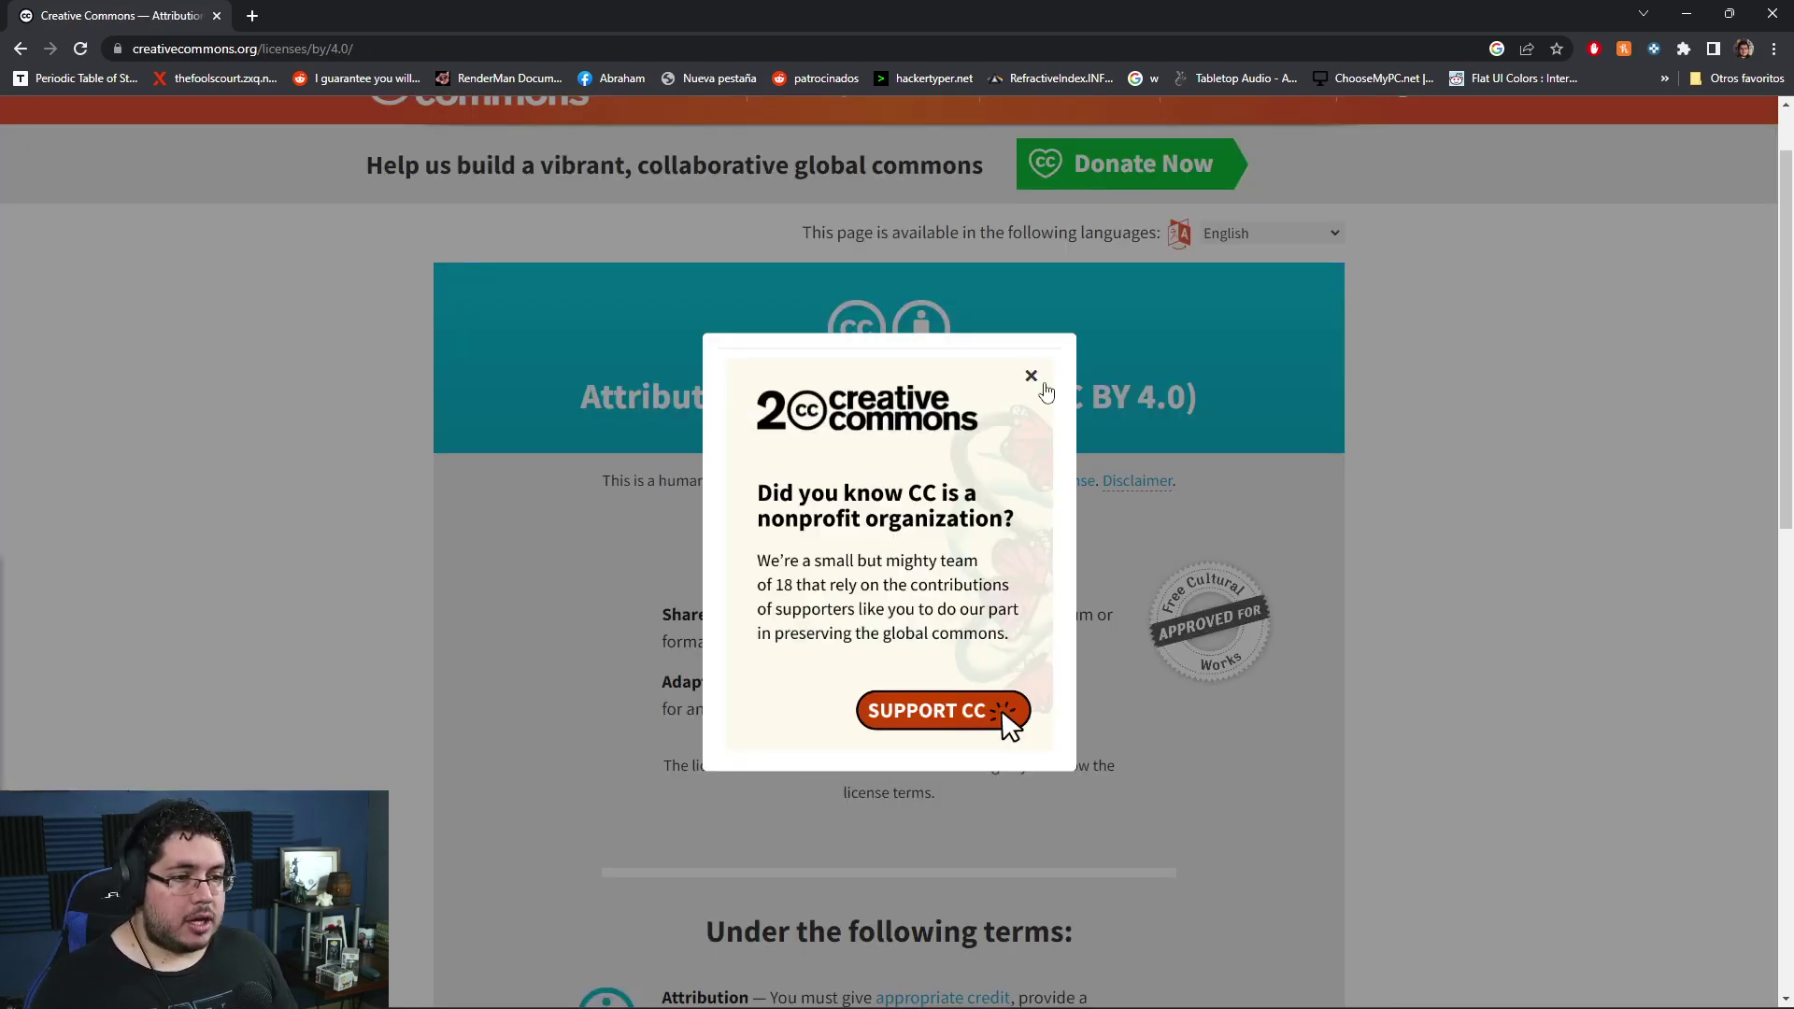
pyautogui.click(1002, 709)
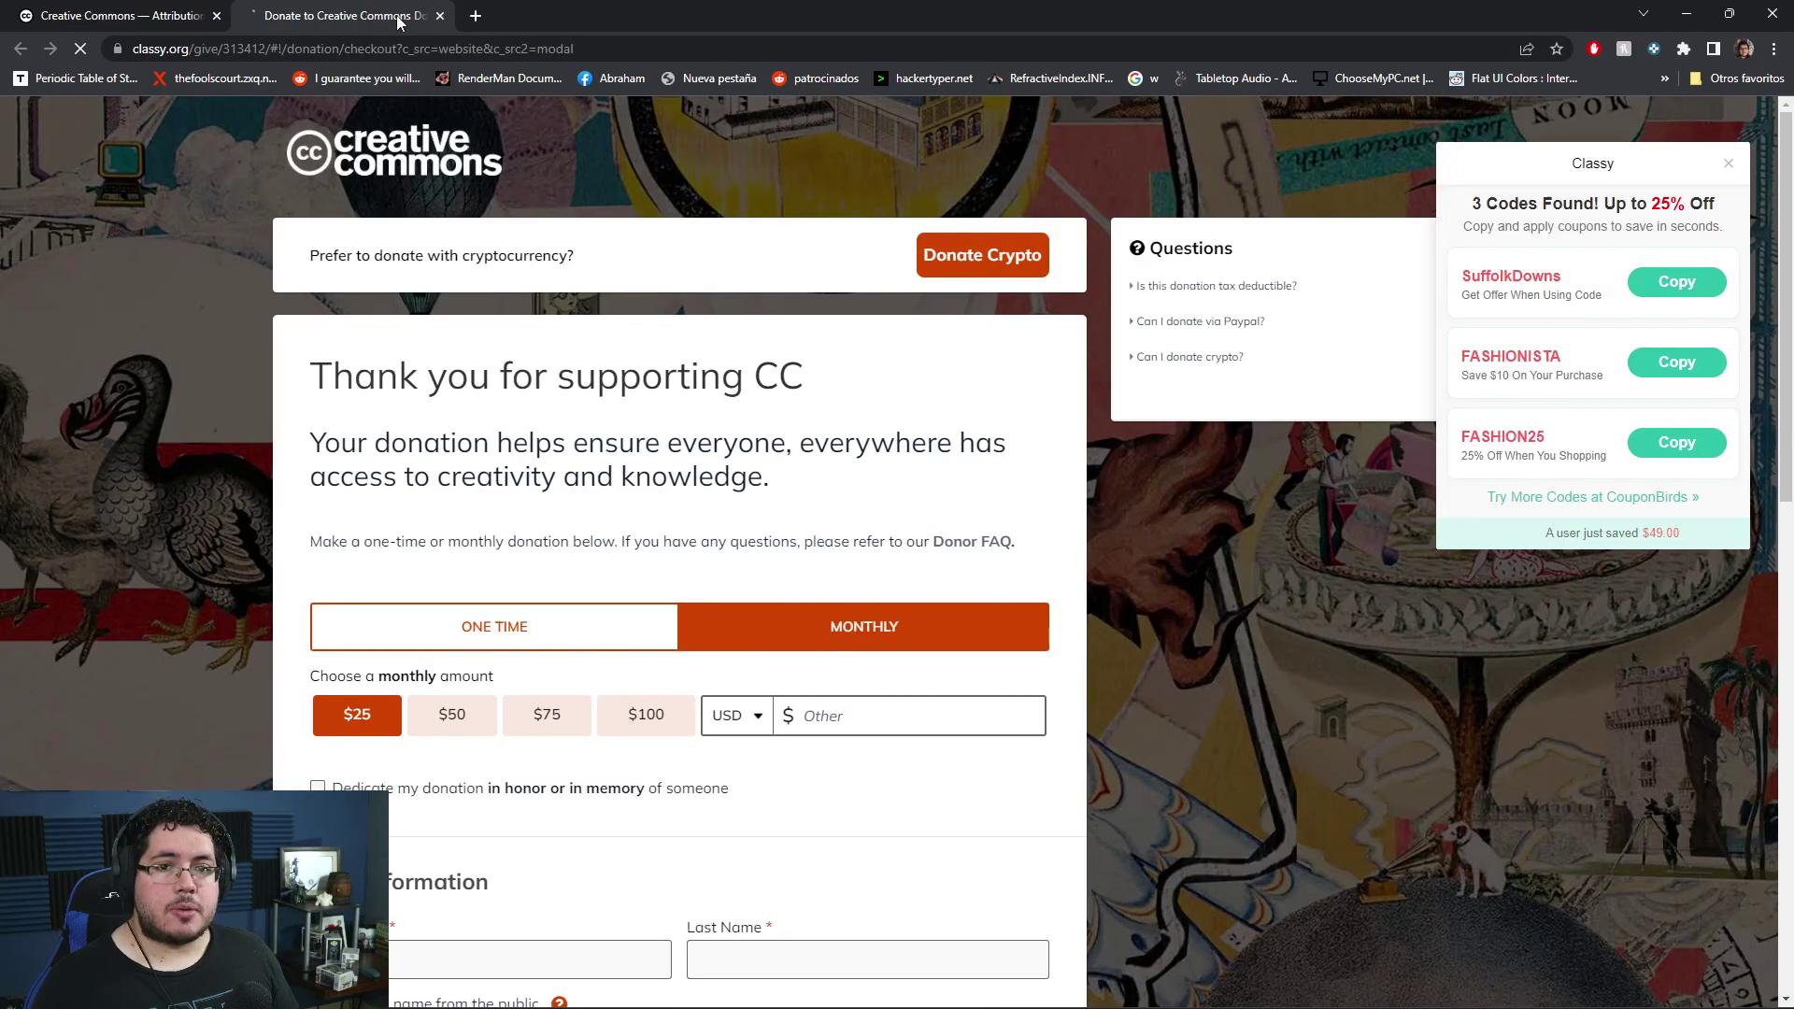
pyautogui.click(440, 16)
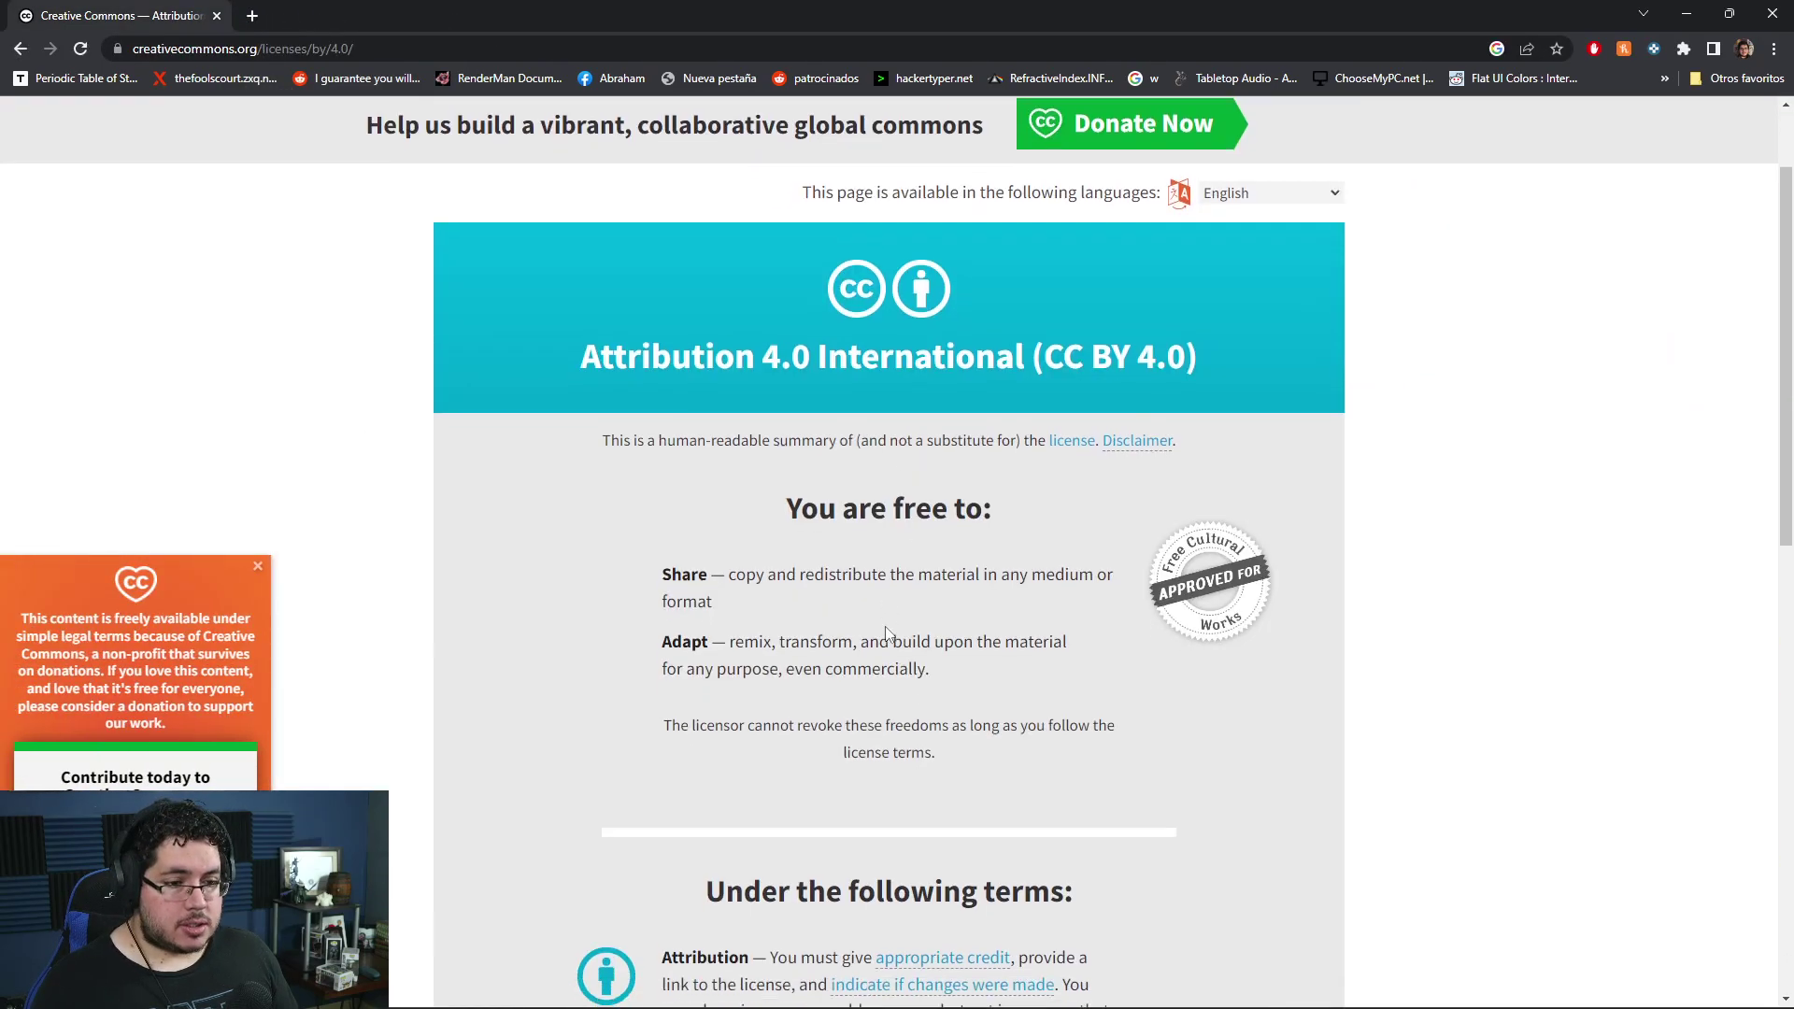
pyautogui.scroll(-3, 1023, 551)
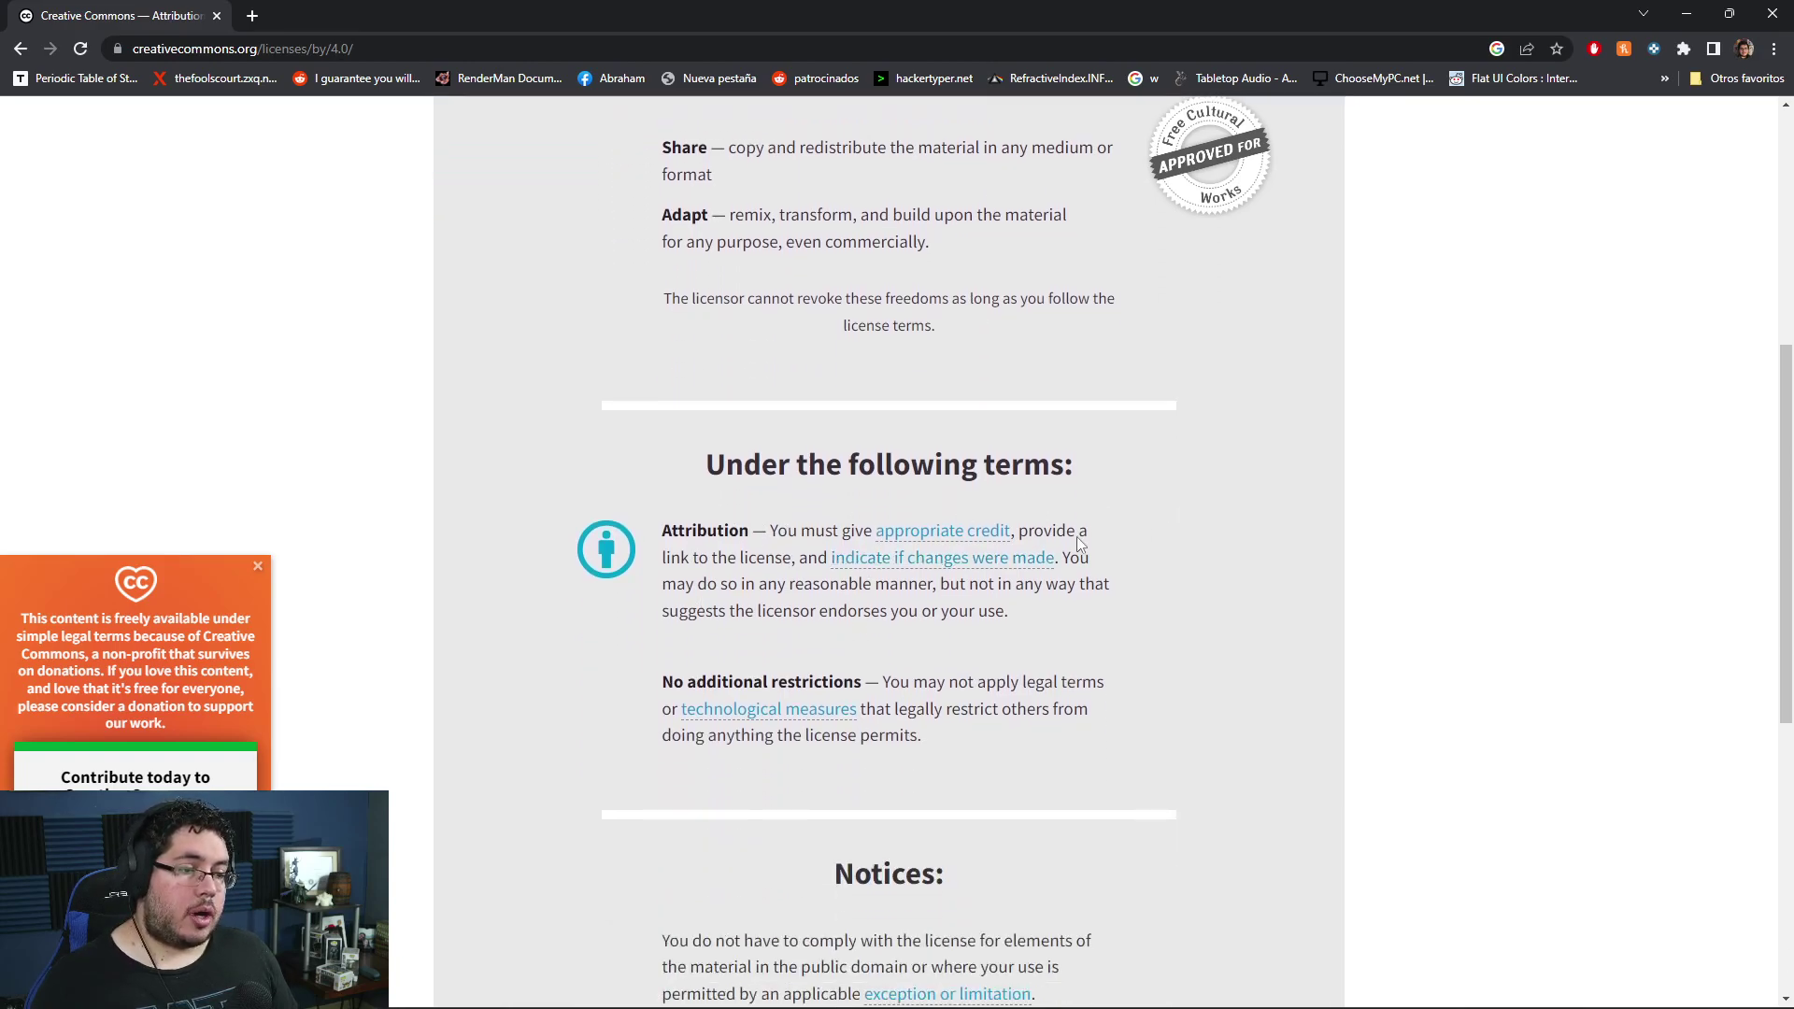
pyautogui.scroll(-4, 1099, 496)
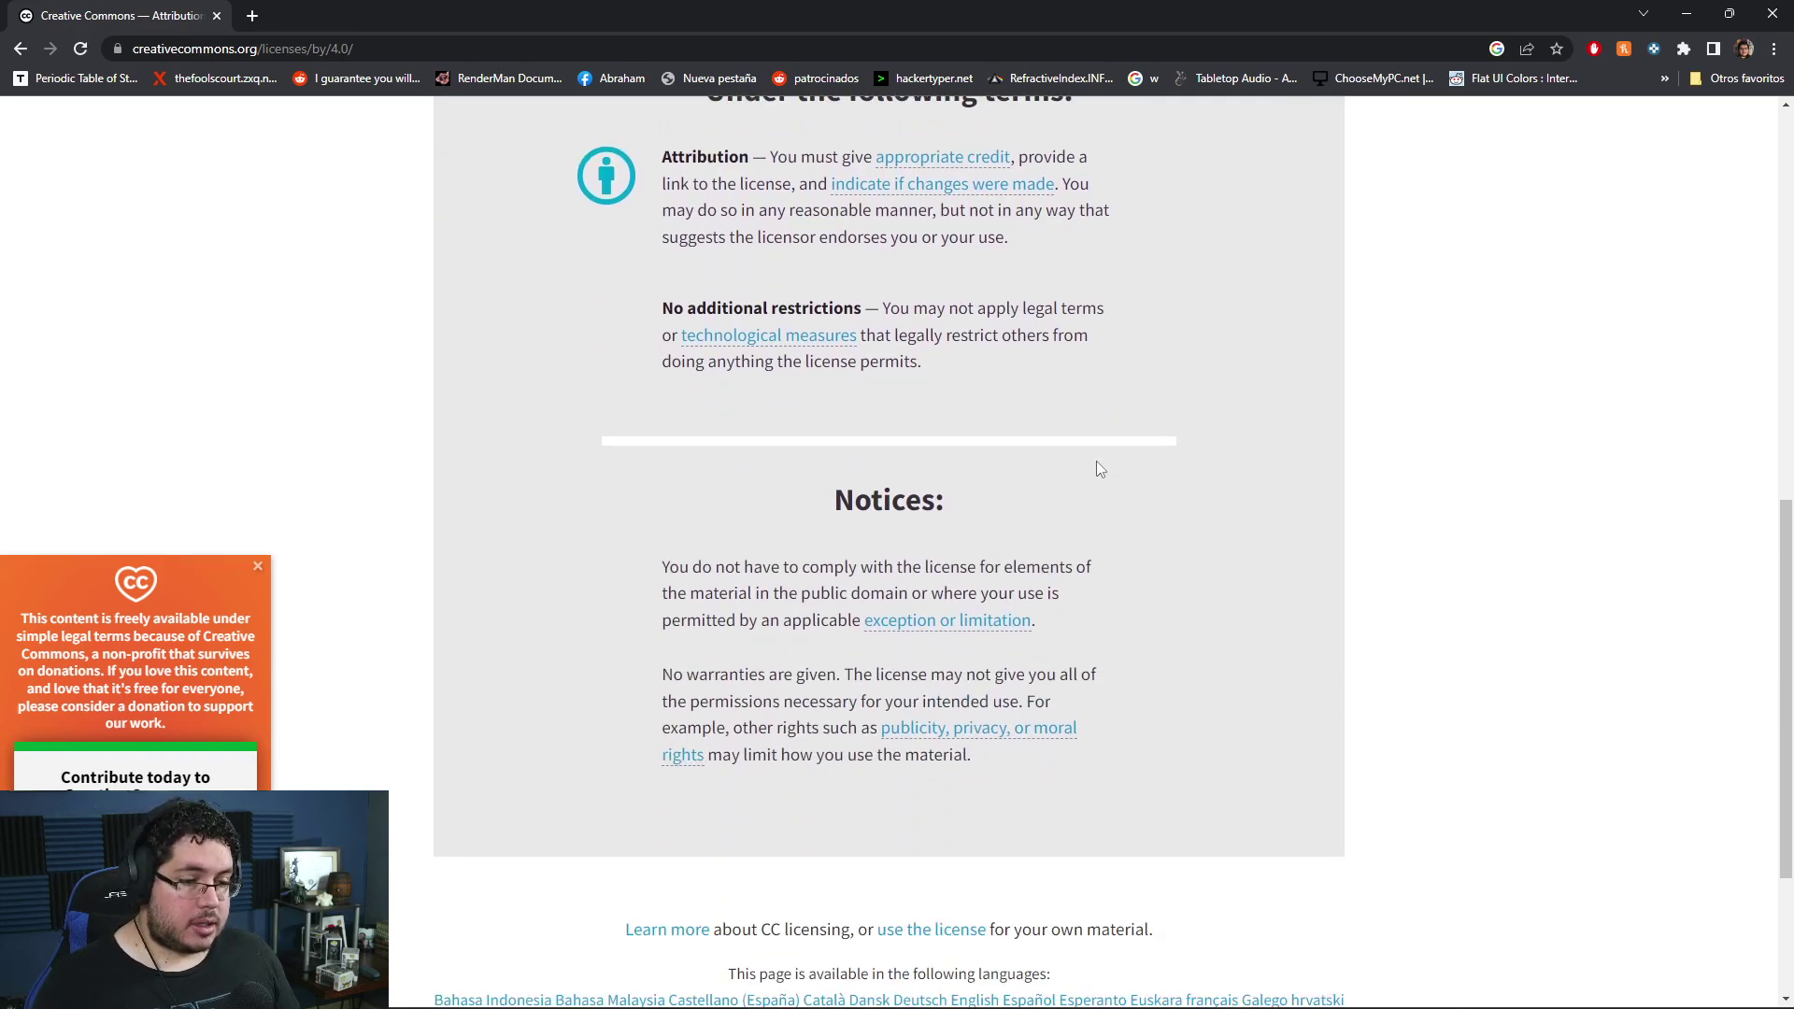
pyautogui.click(28, 50)
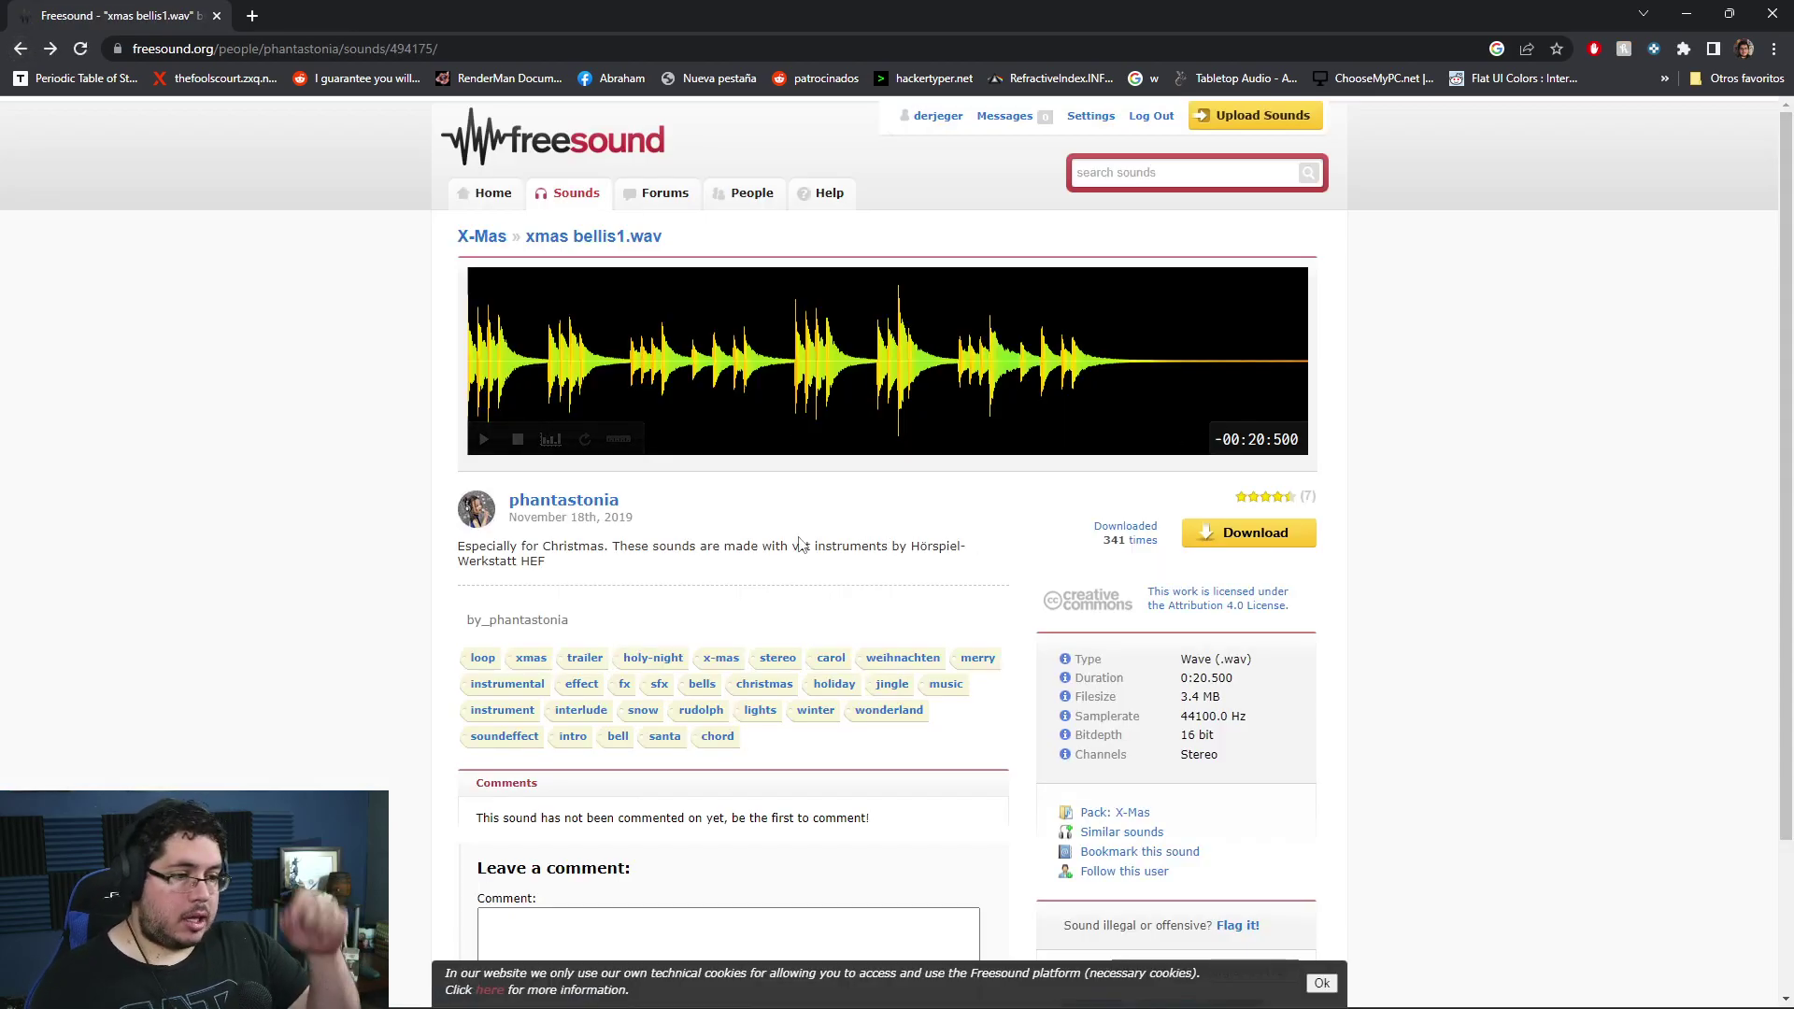
# - Download xmas bellis1.wav and import it into the After Effects Project panel
pyautogui.scroll(-2, 1288, 713)
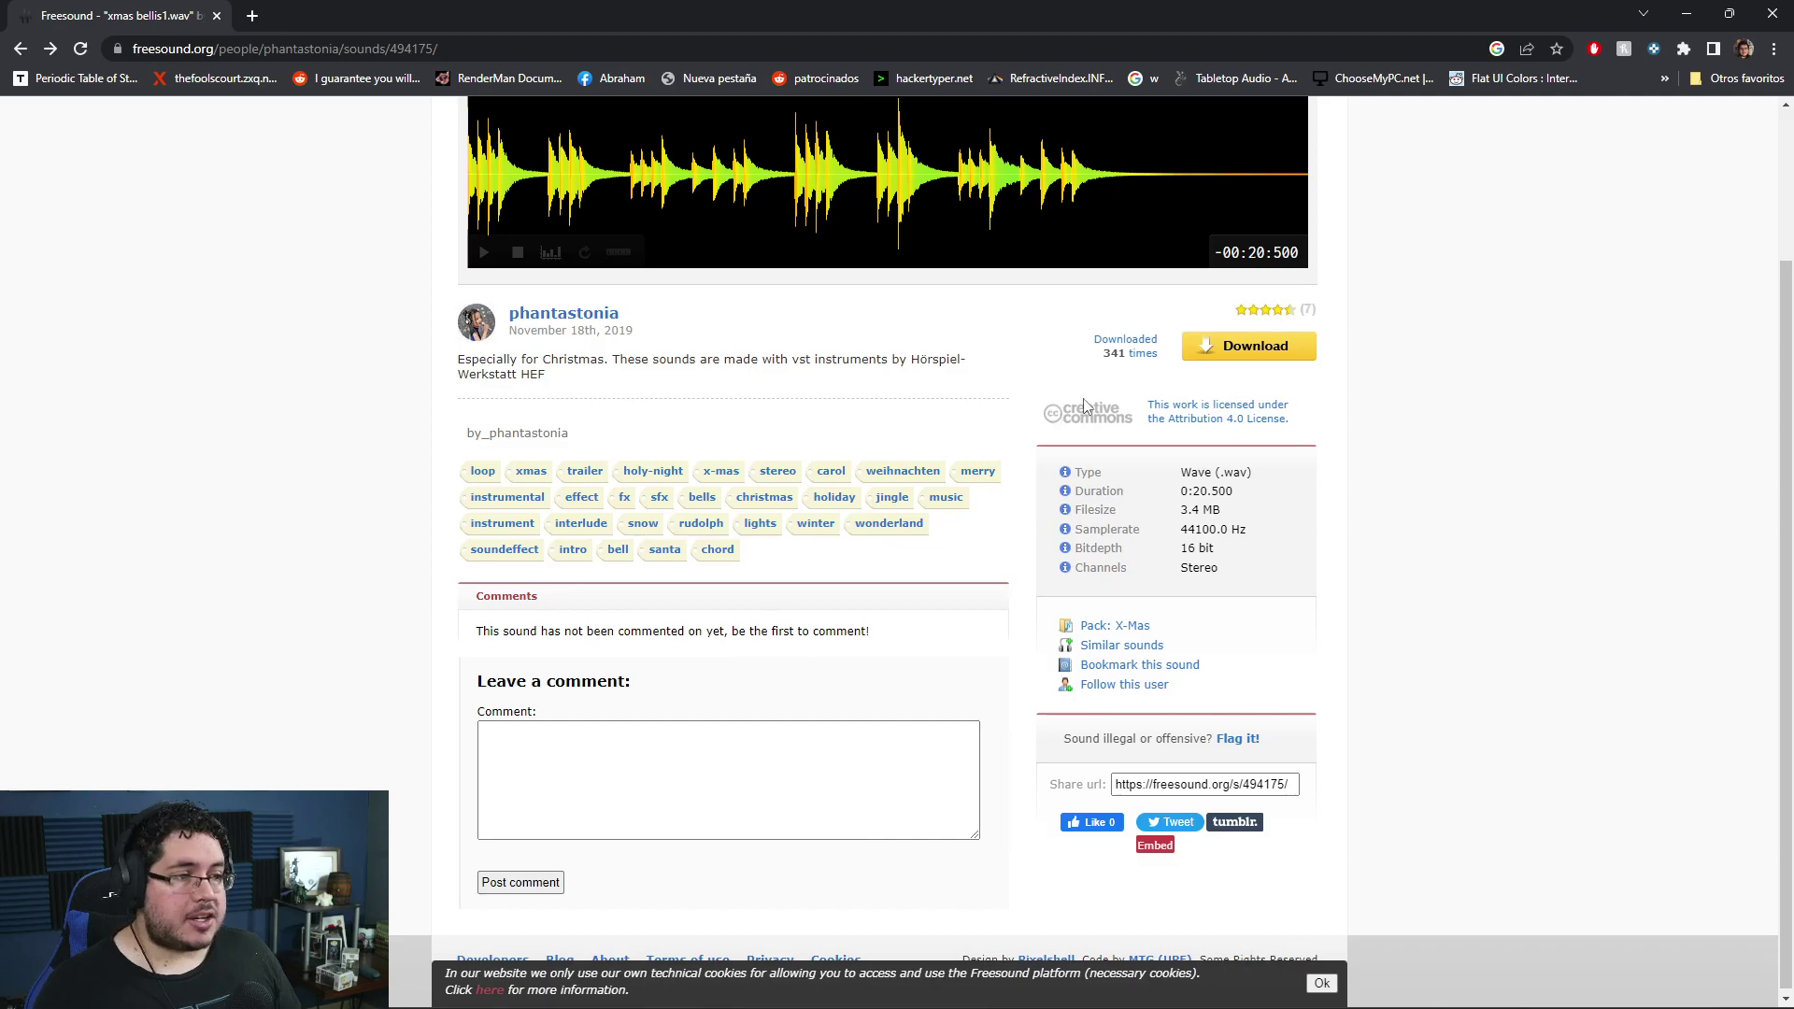
pyautogui.click(1249, 347)
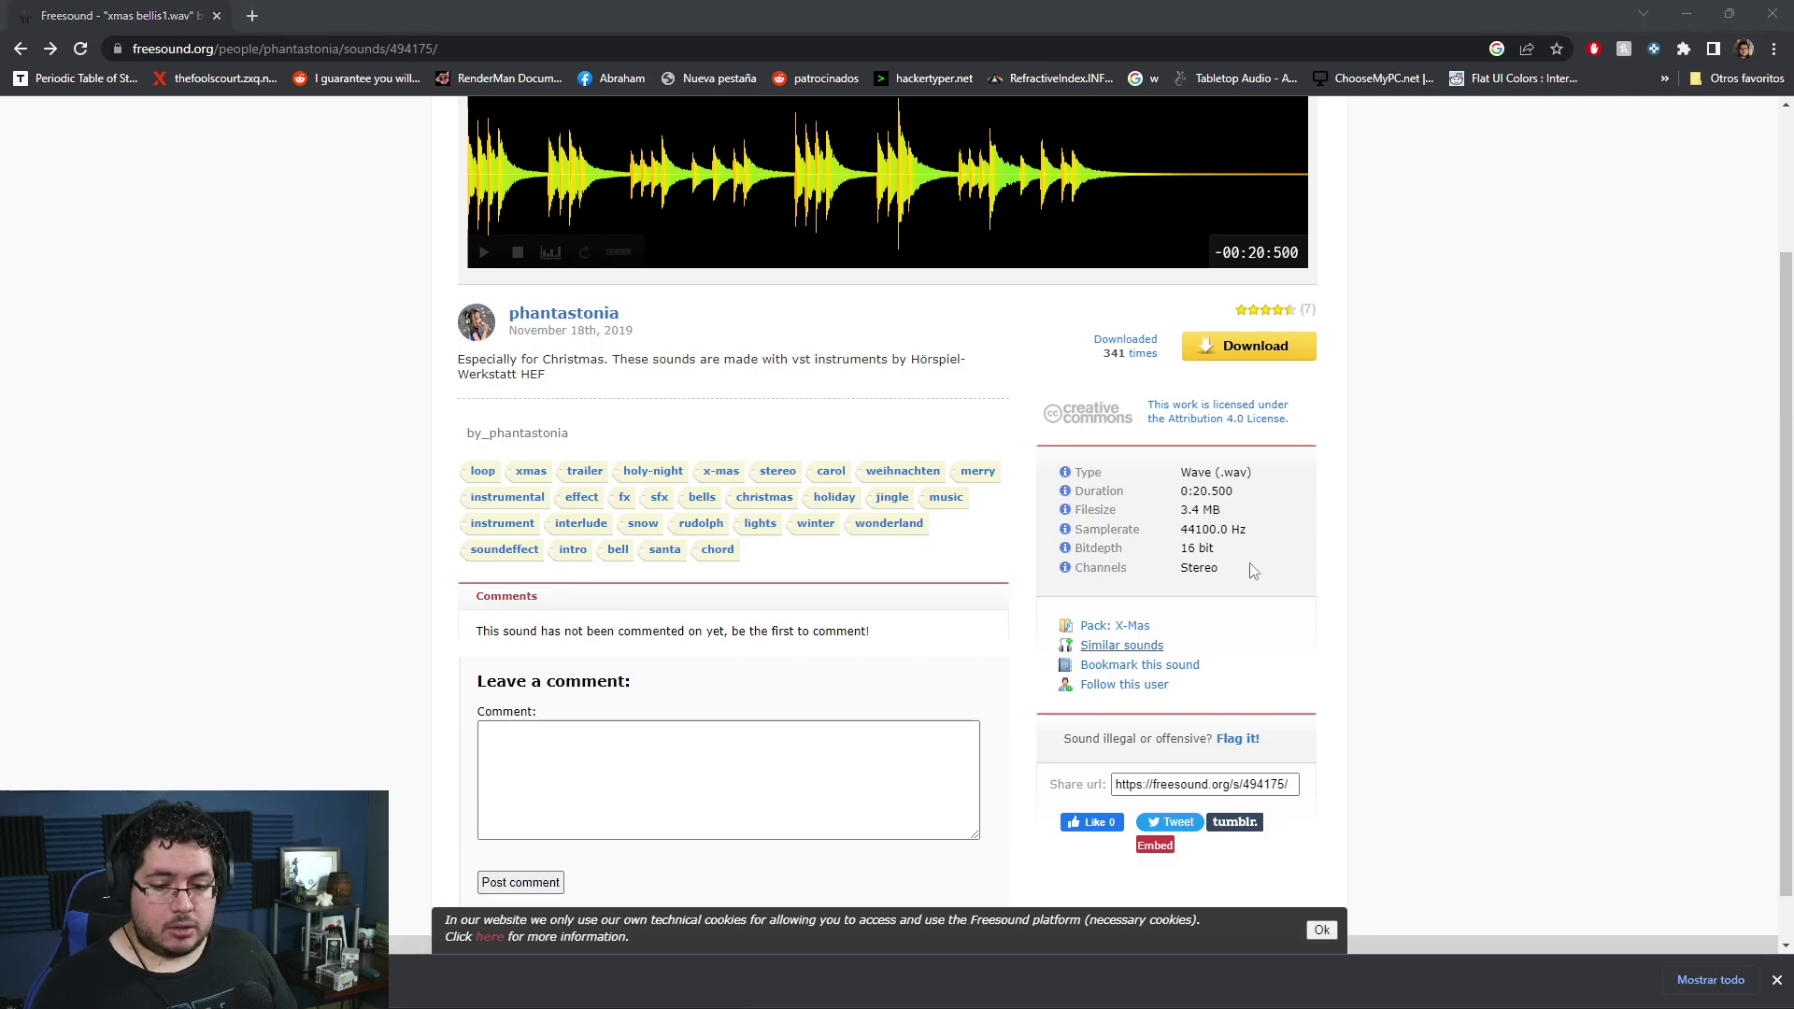
pyautogui.hotkey('alt', 'Tab')
pyautogui.press('Tab')
pyautogui.press('Tab')
pyautogui.press('Tab')
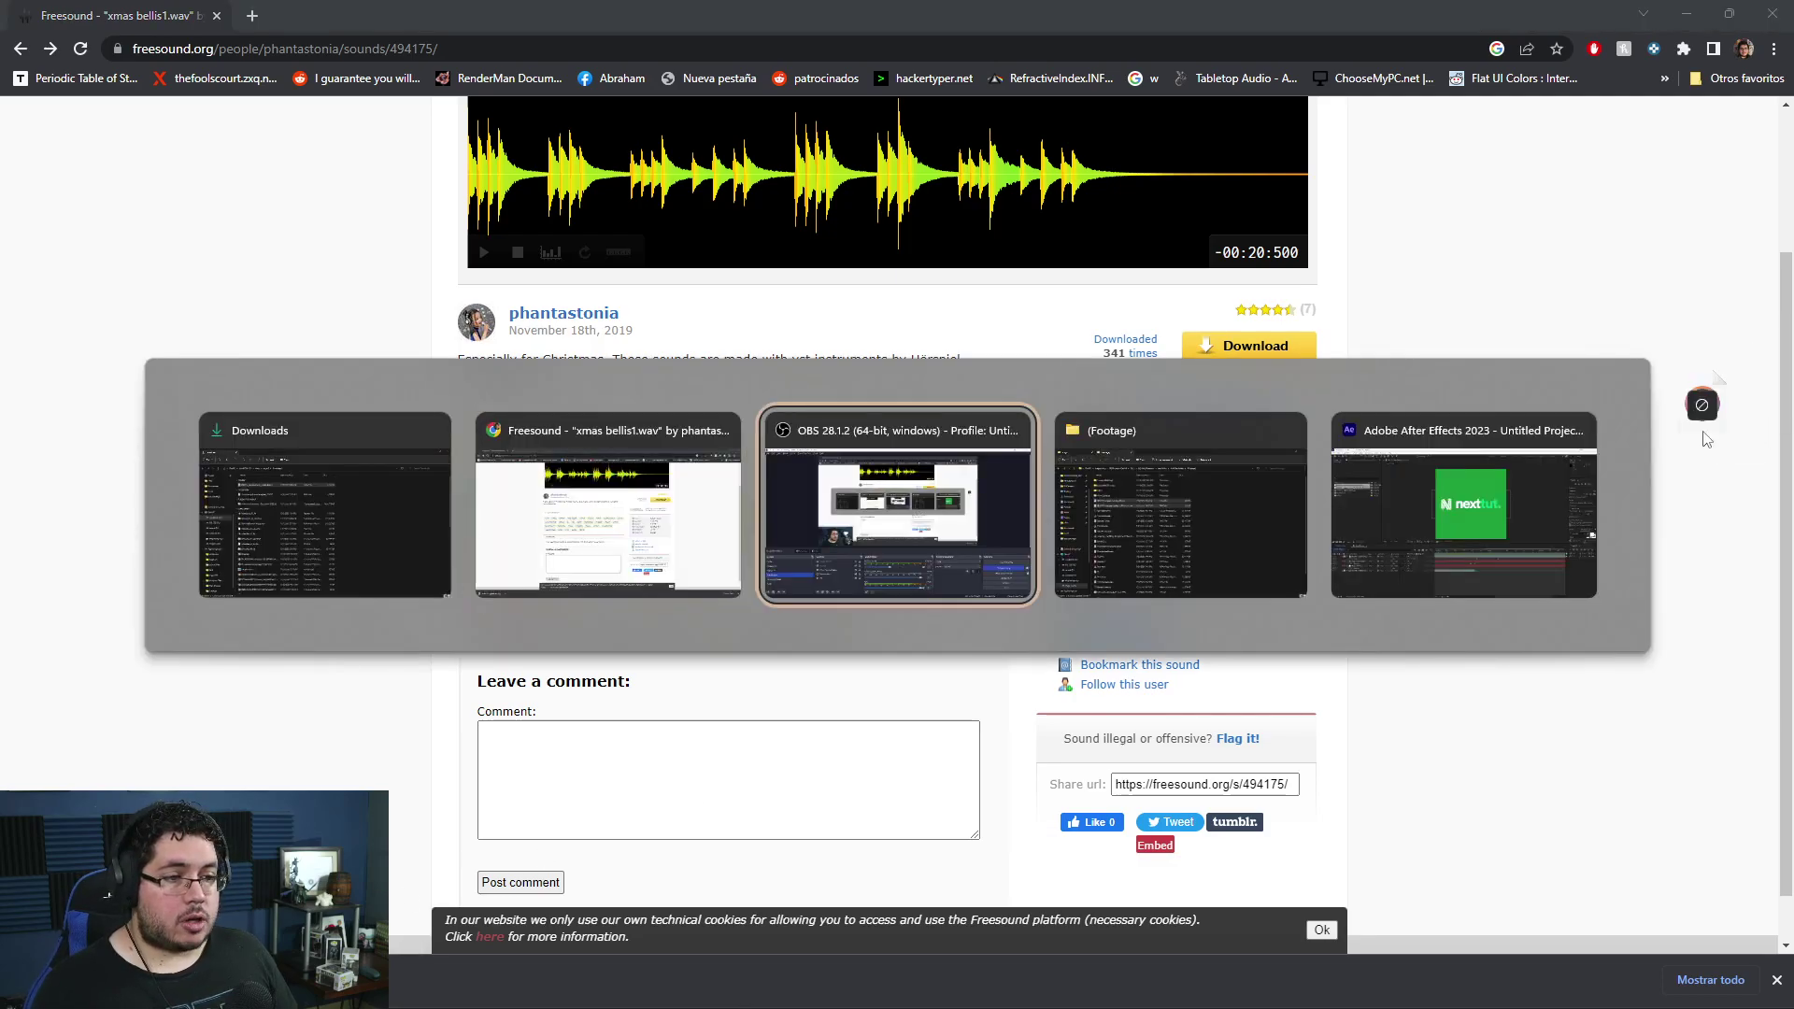
pyautogui.moveTo(1702, 400); pyautogui.dragTo(444, 971)
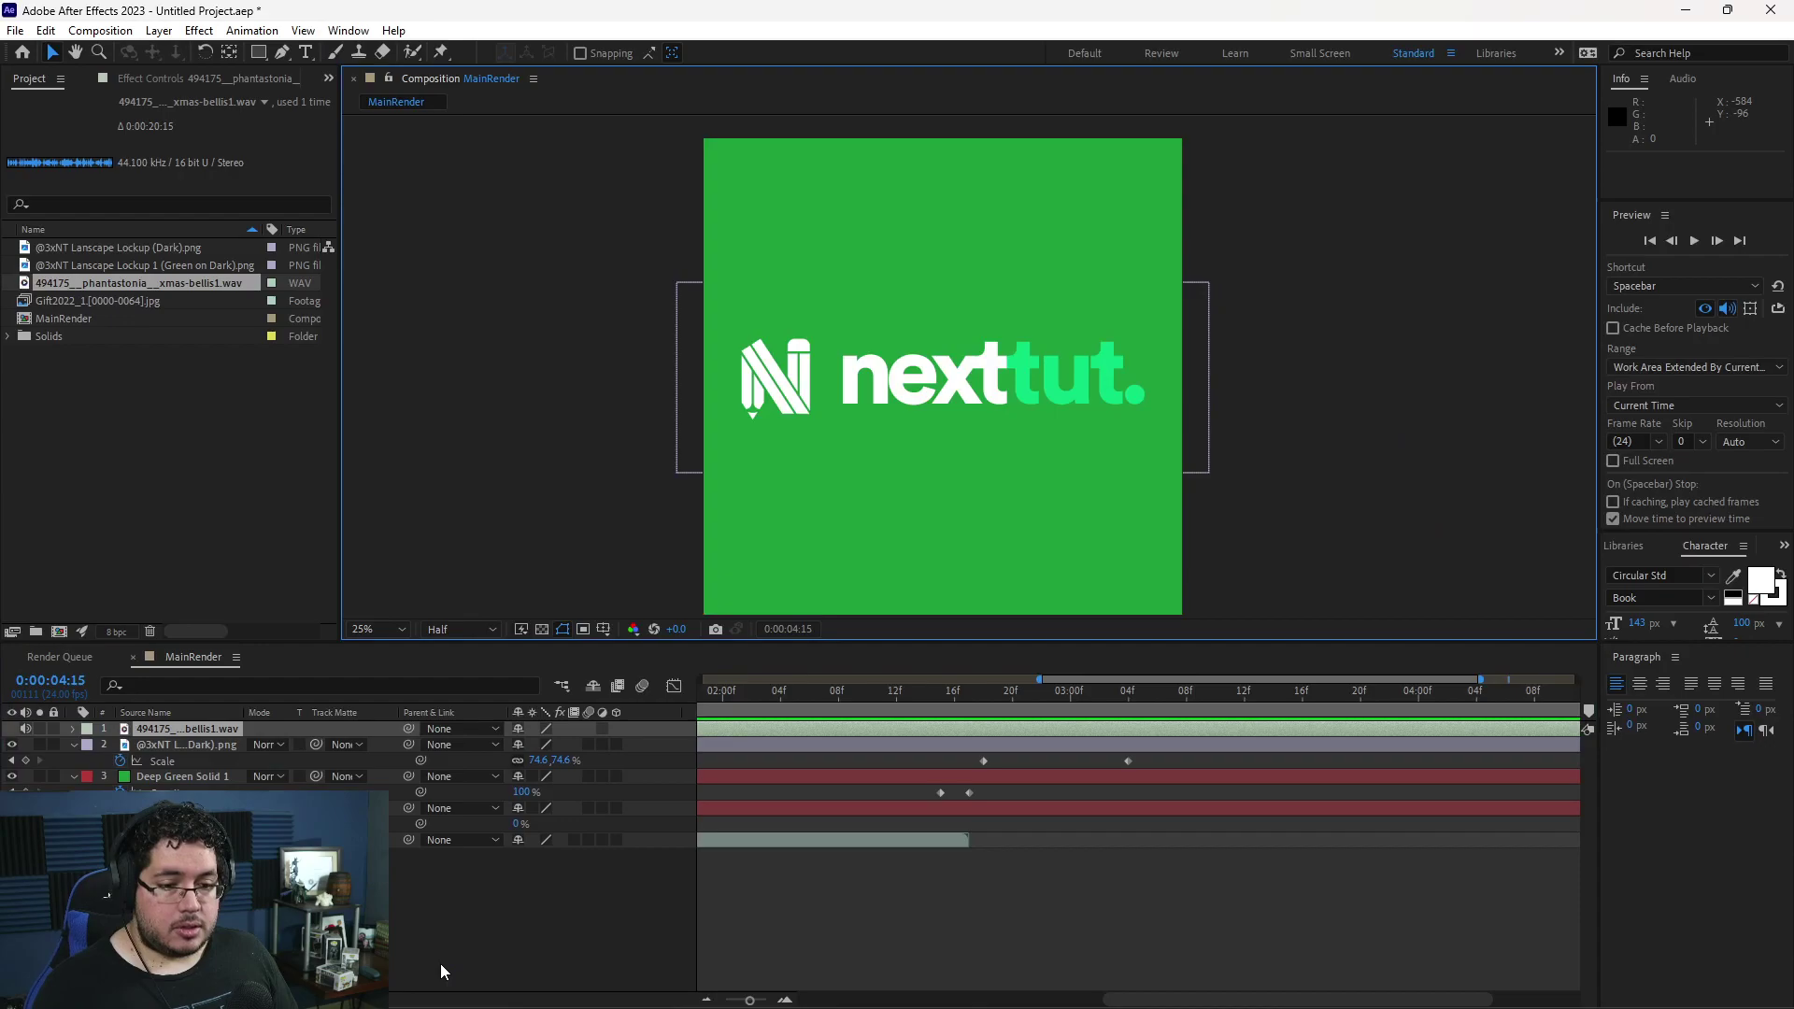
# - Place xmas-bellis1.wav as the bottom layer of MainRender and preview the comp with the bells
pyautogui.moveTo(67, 280); pyautogui.dragTo(560, 854)
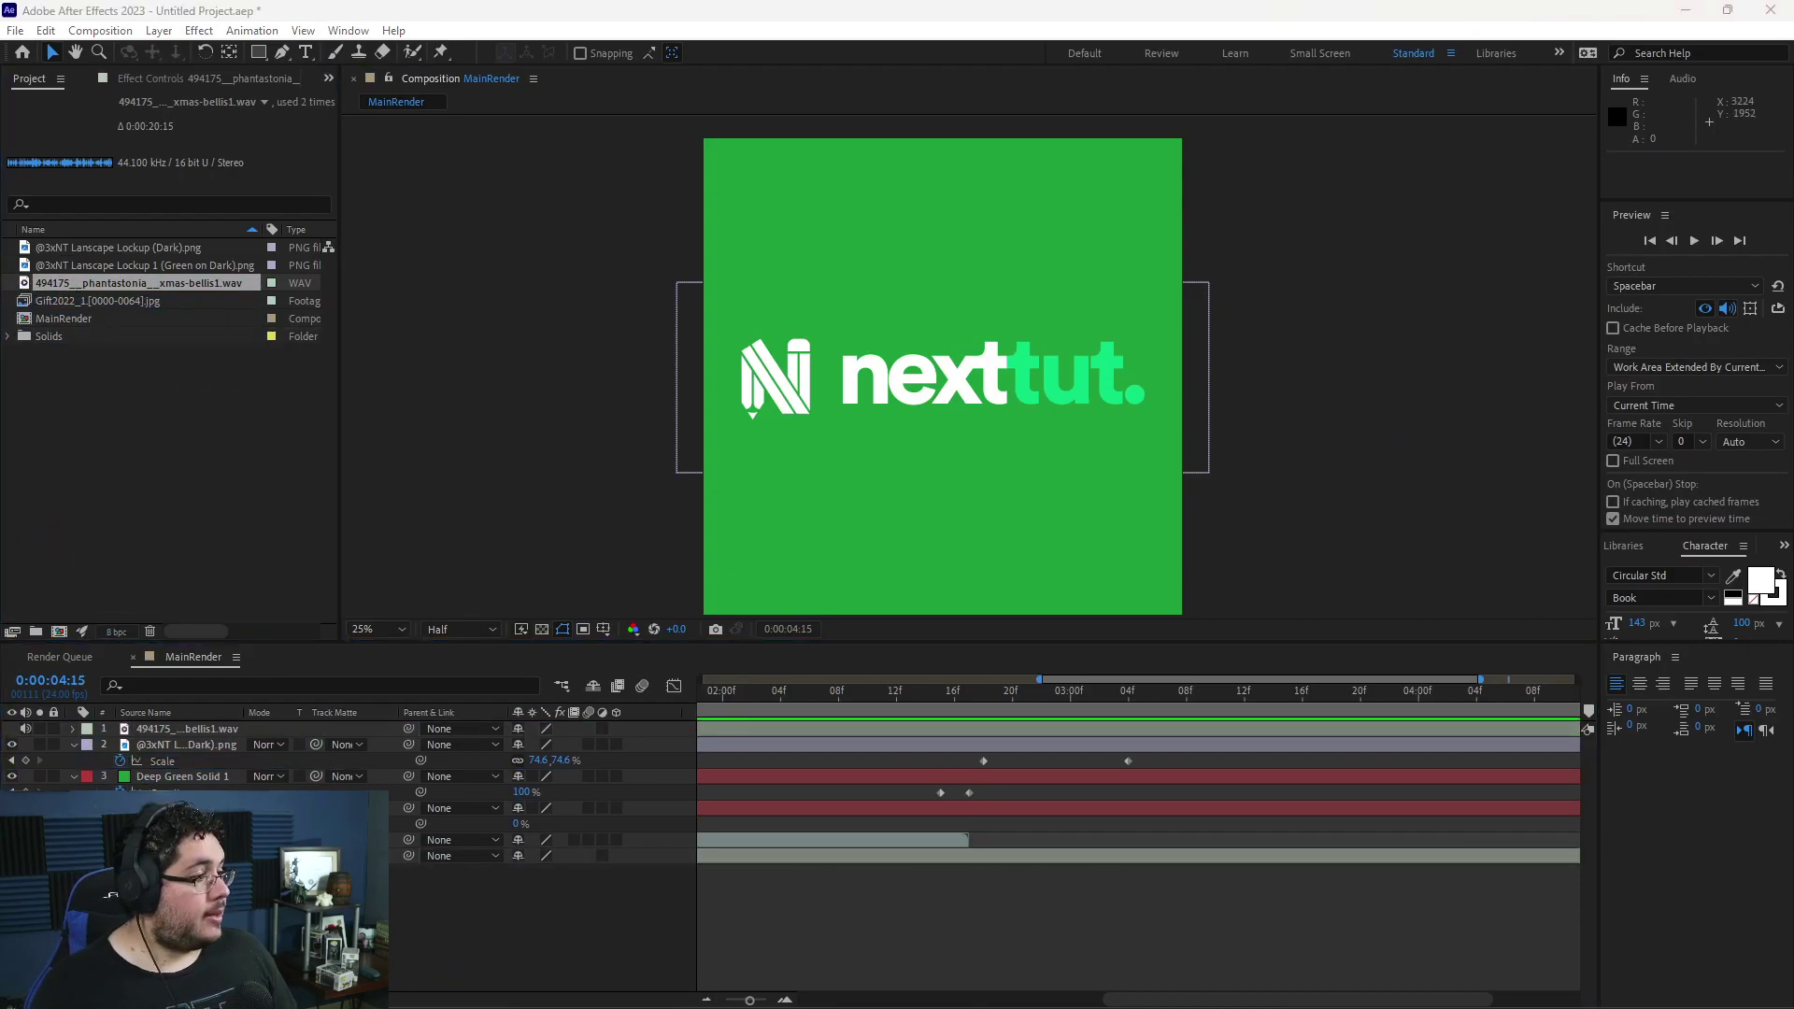
pyautogui.click(618, 910)
pyautogui.press('space')
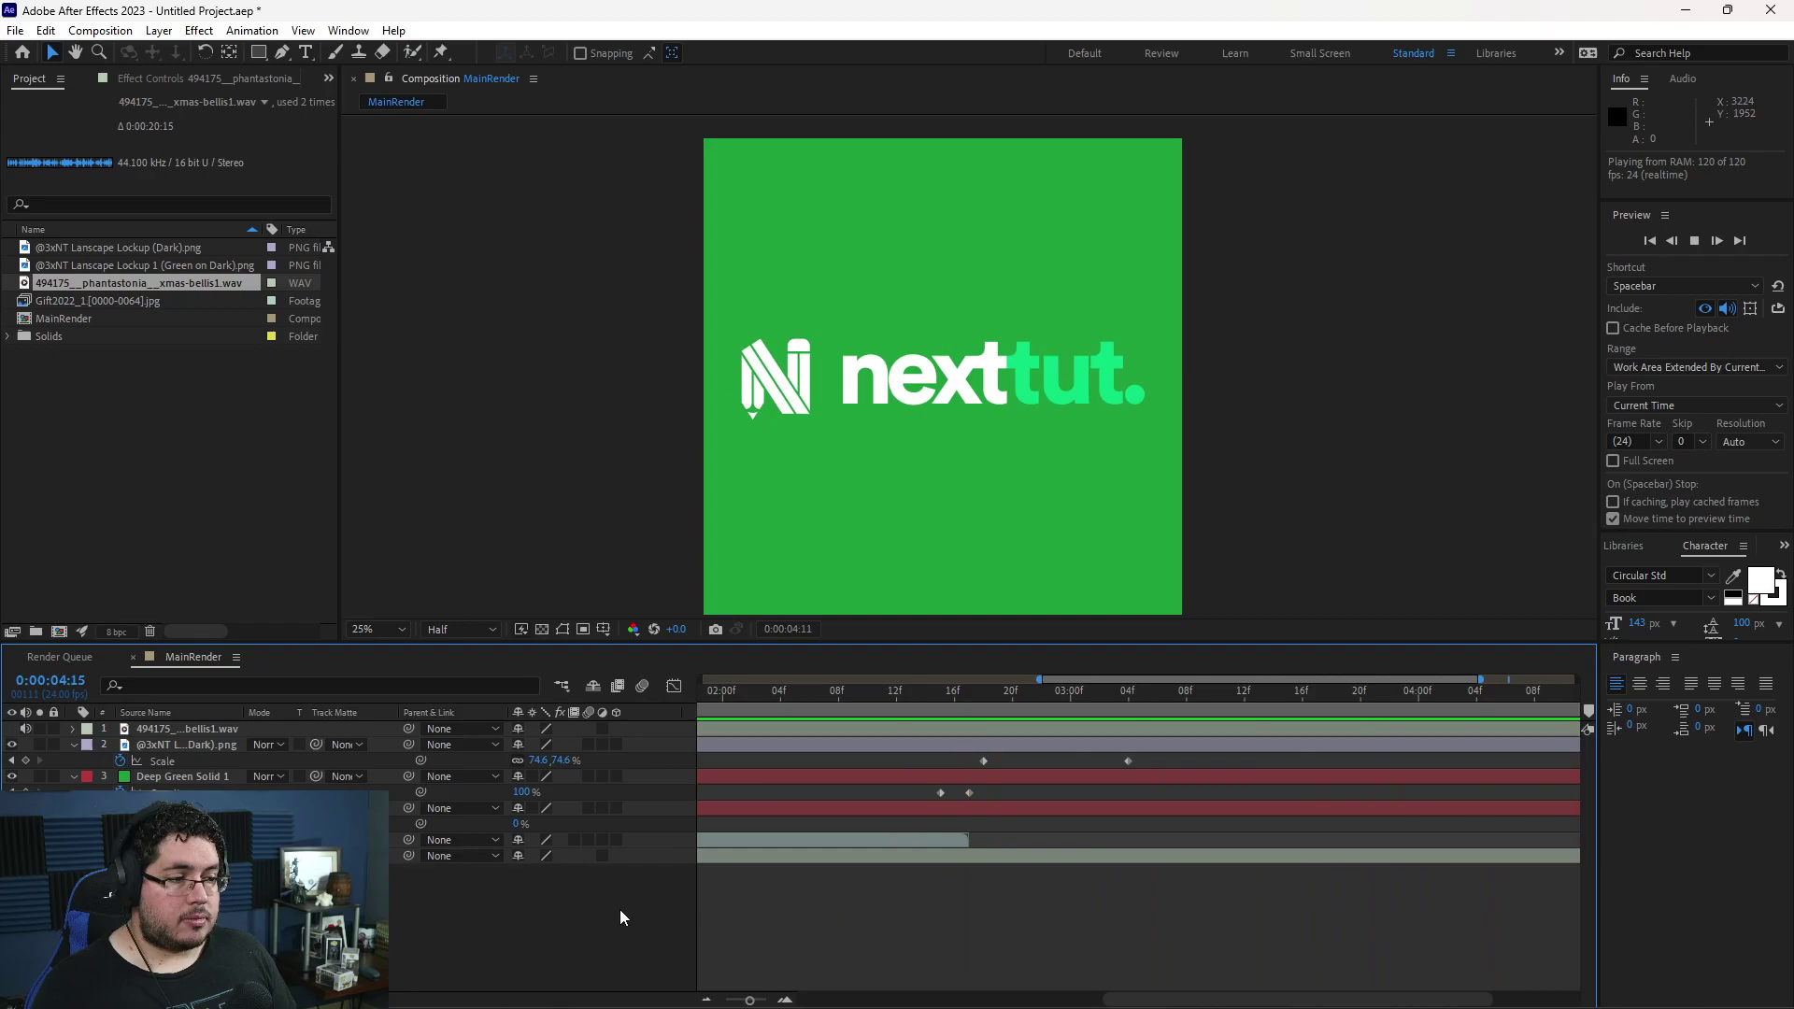
pyautogui.press('space')
pyautogui.click(722, 696)
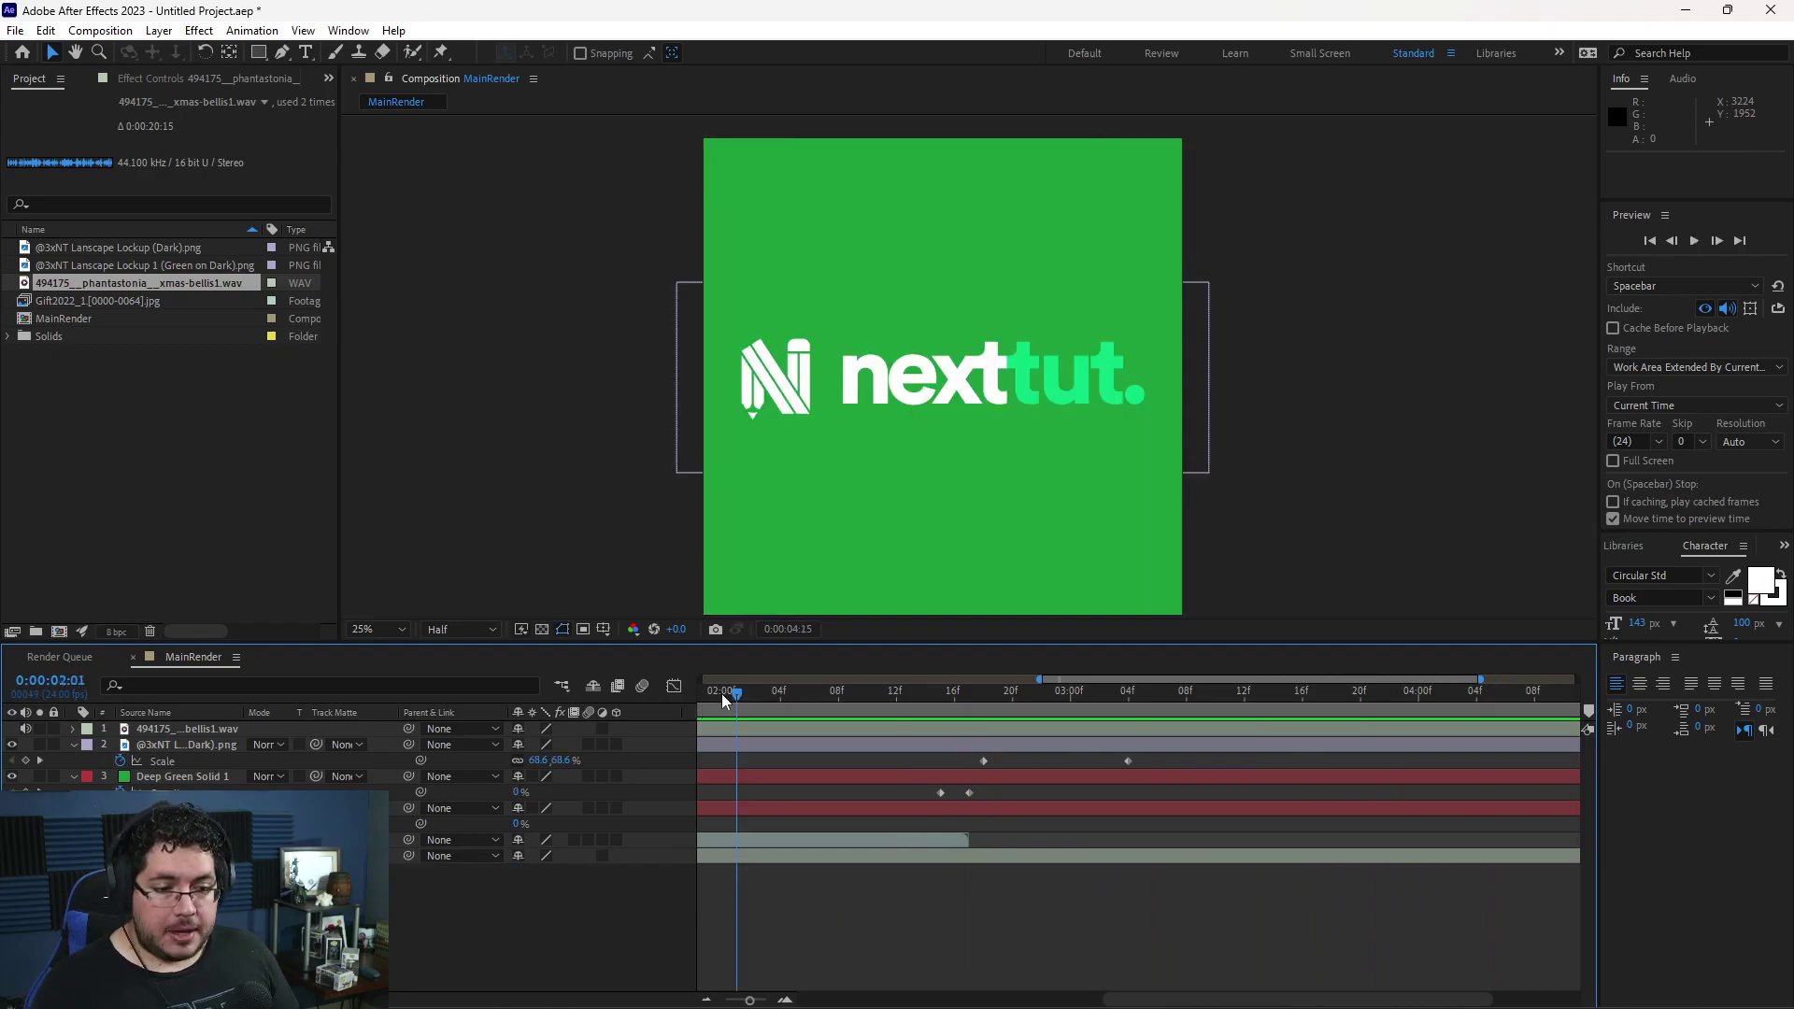
pyautogui.moveTo(722, 699); pyautogui.dragTo(682, 702)
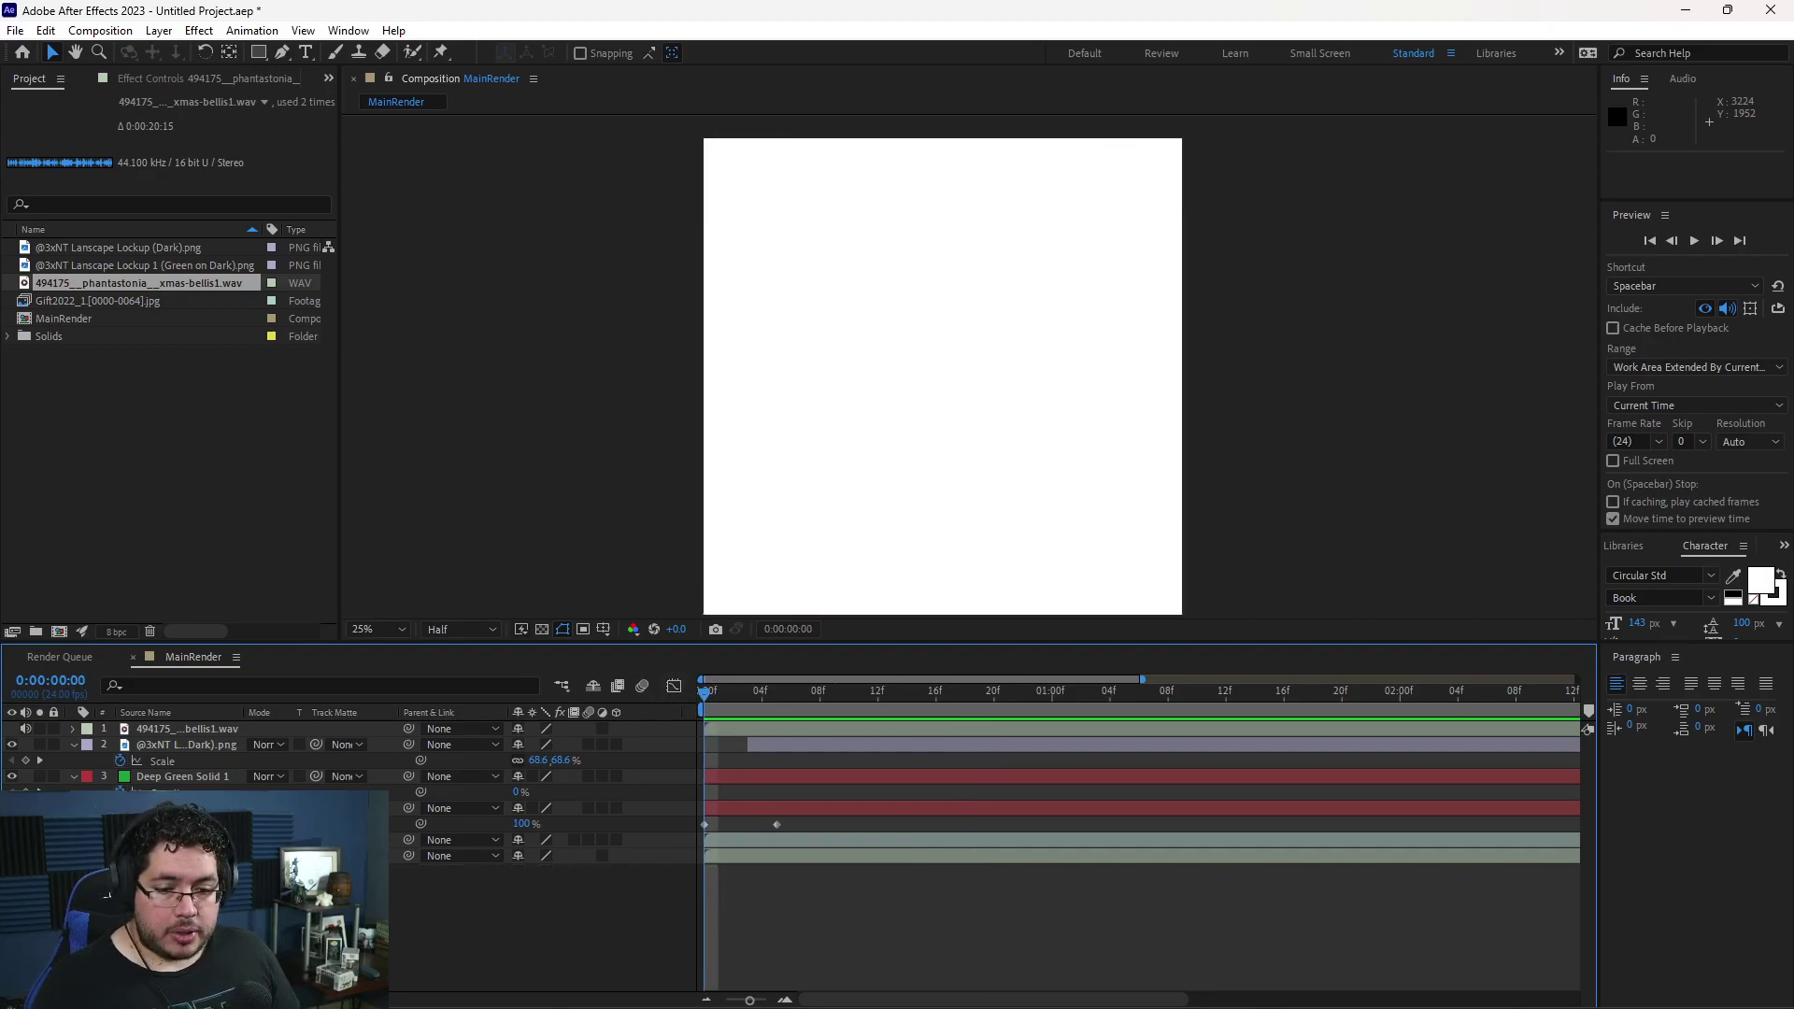
pyautogui.click(934, 856)
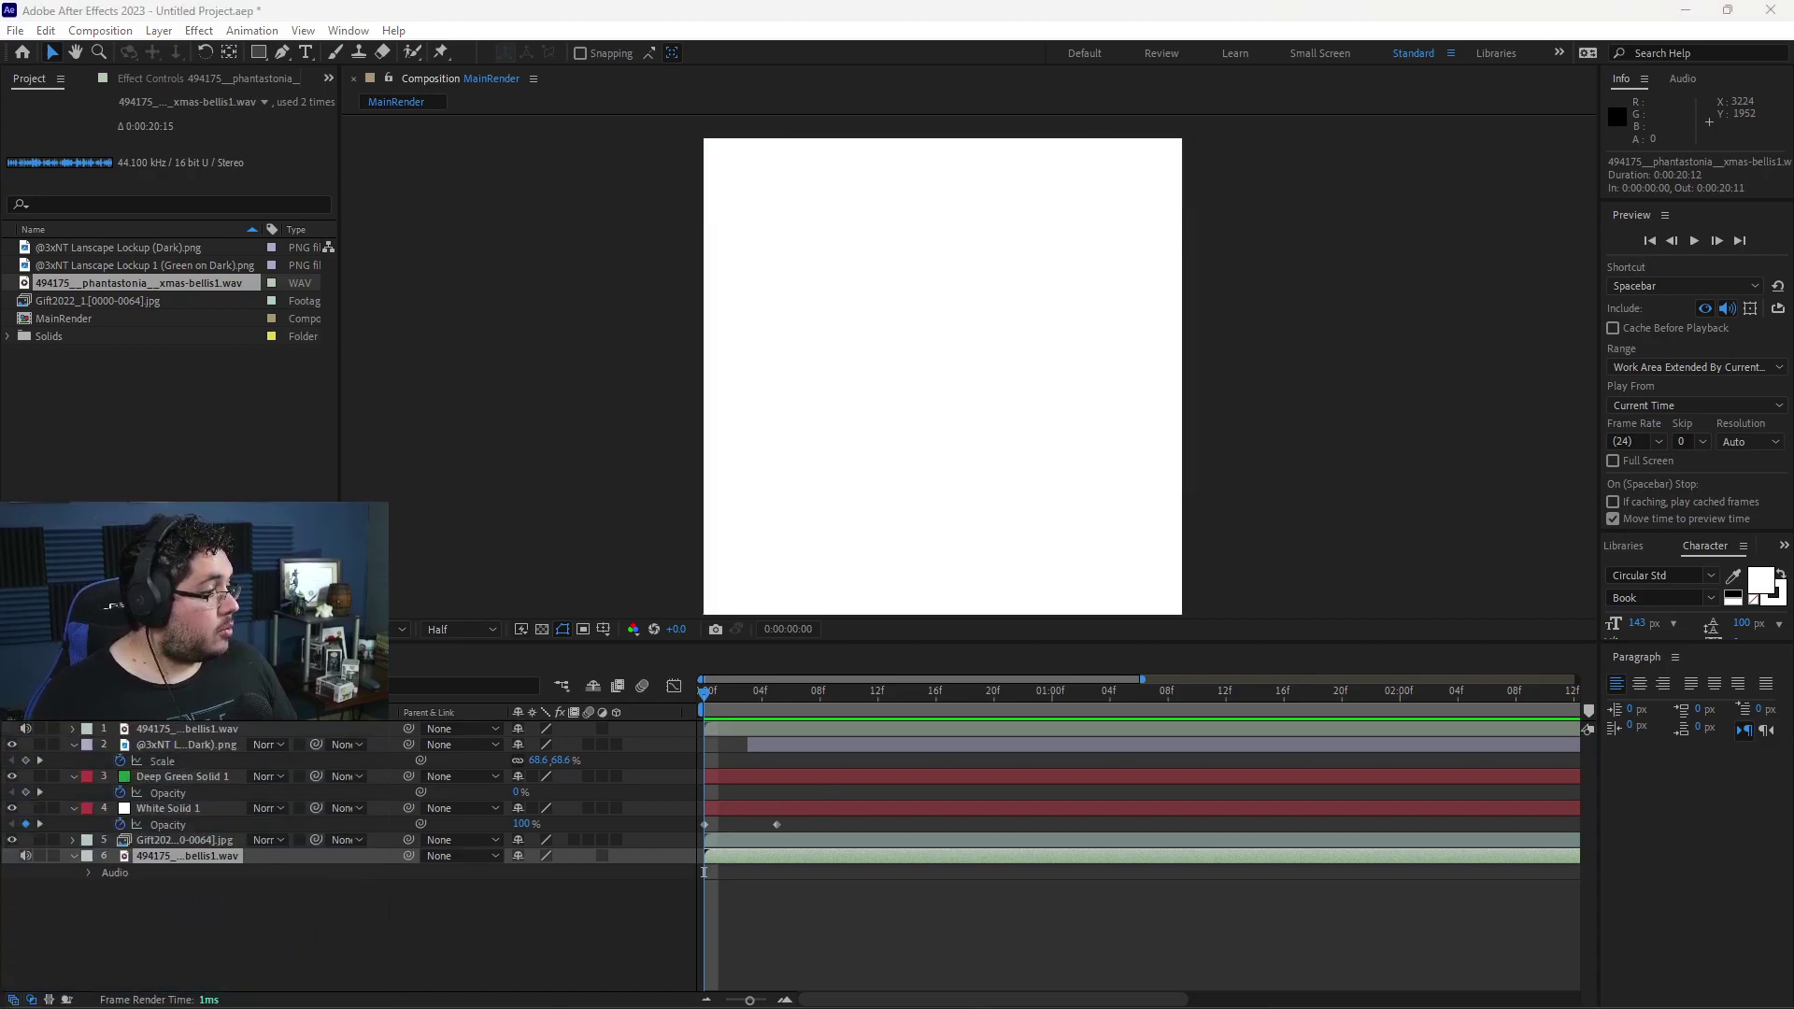
# - Keyframe the bells' Audio Levels at -50 dB on frame 0 and 0 dB on frame 3
pyautogui.click(215, 944)
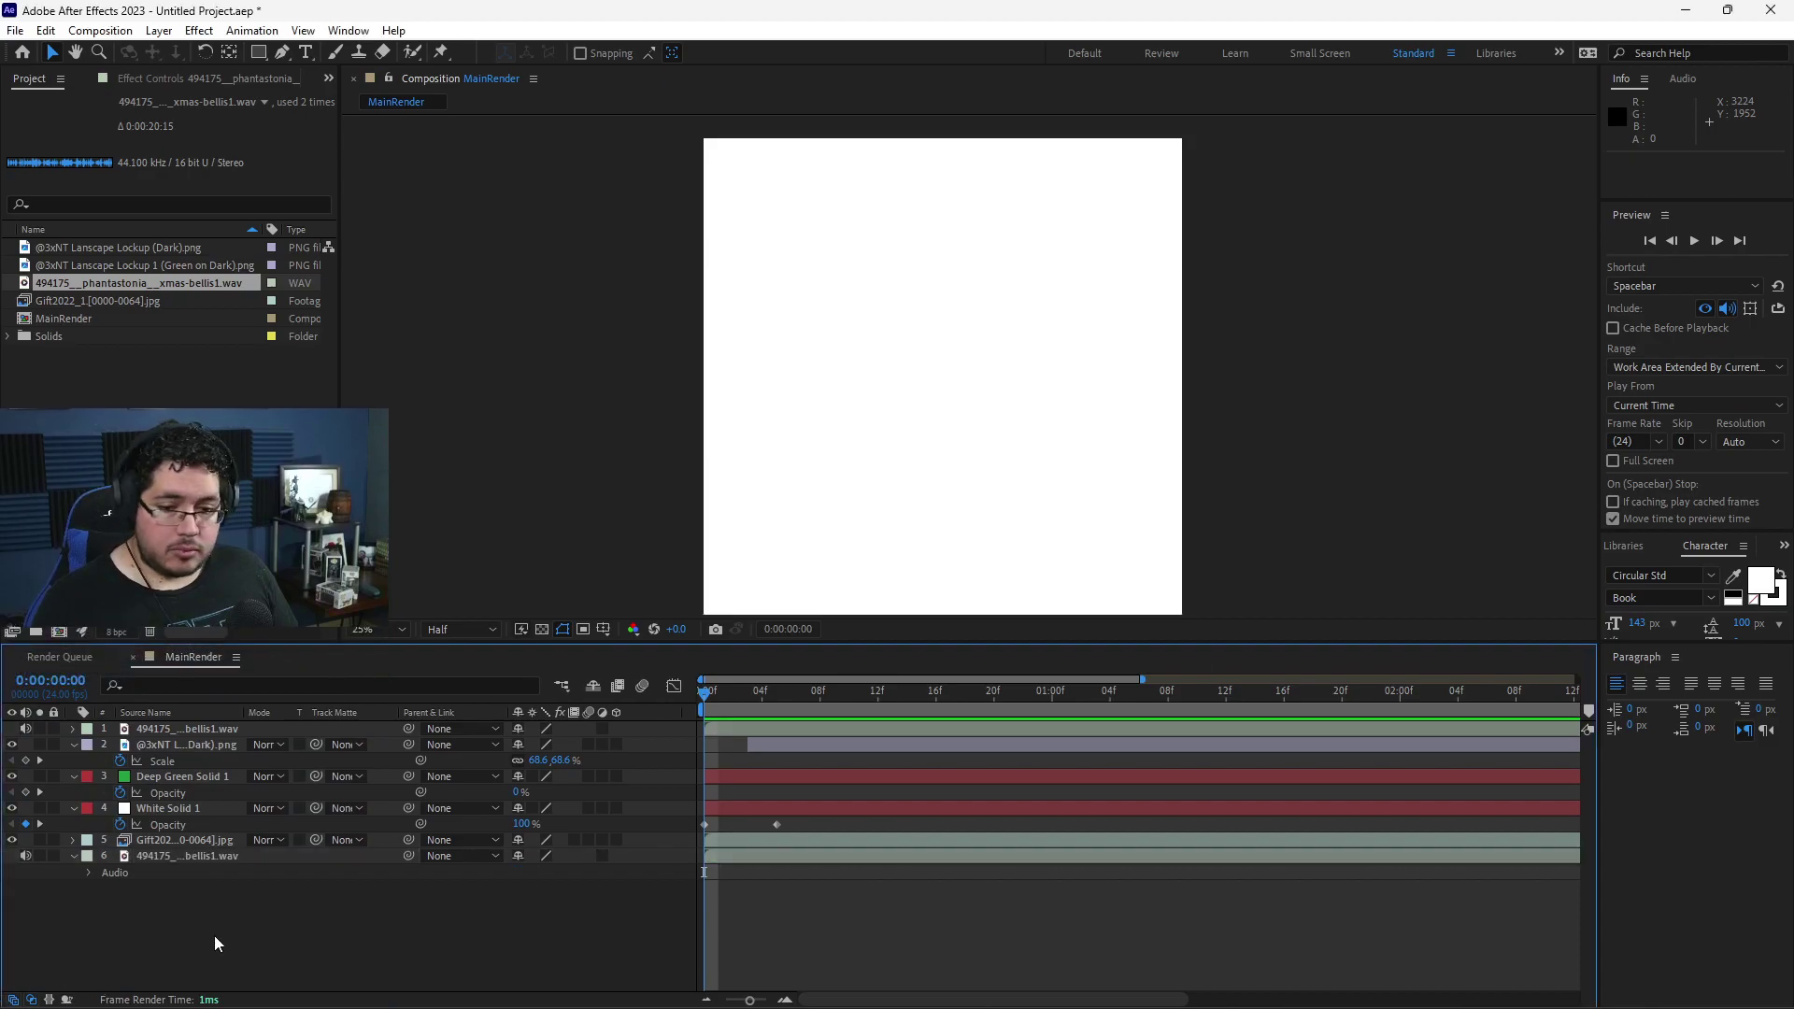
pyautogui.click(89, 873)
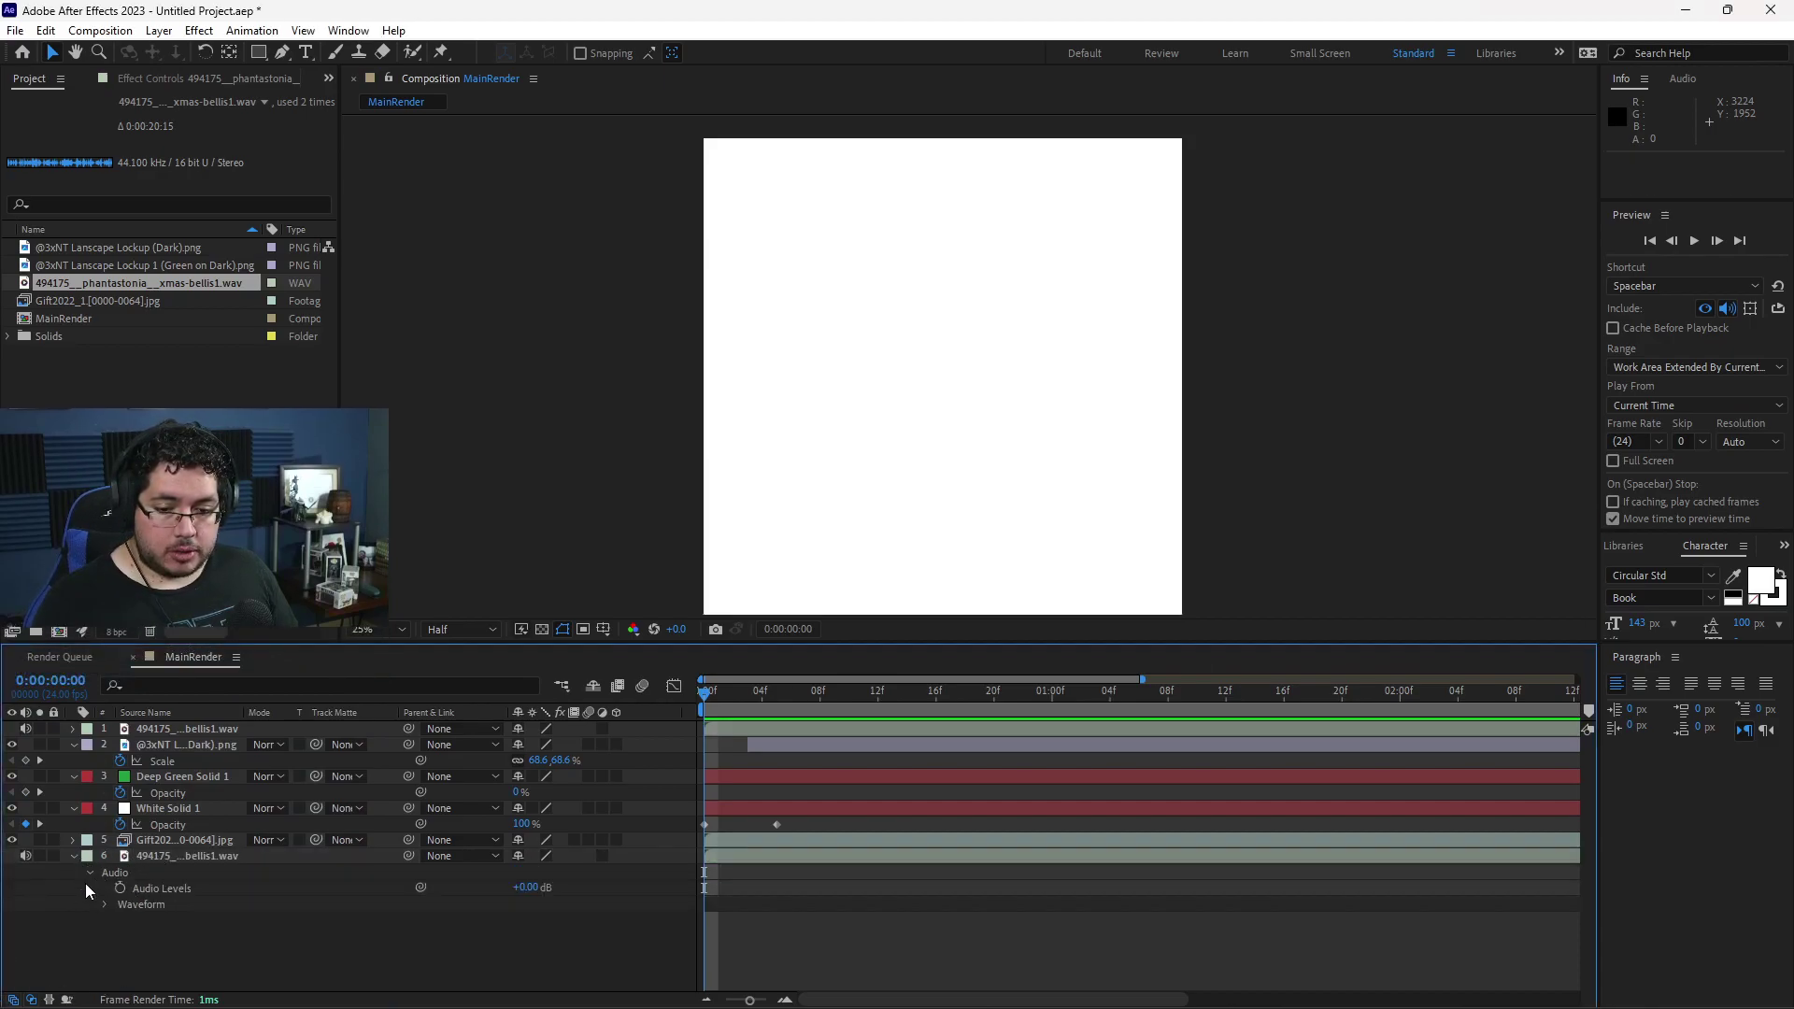
pyautogui.click(104, 905)
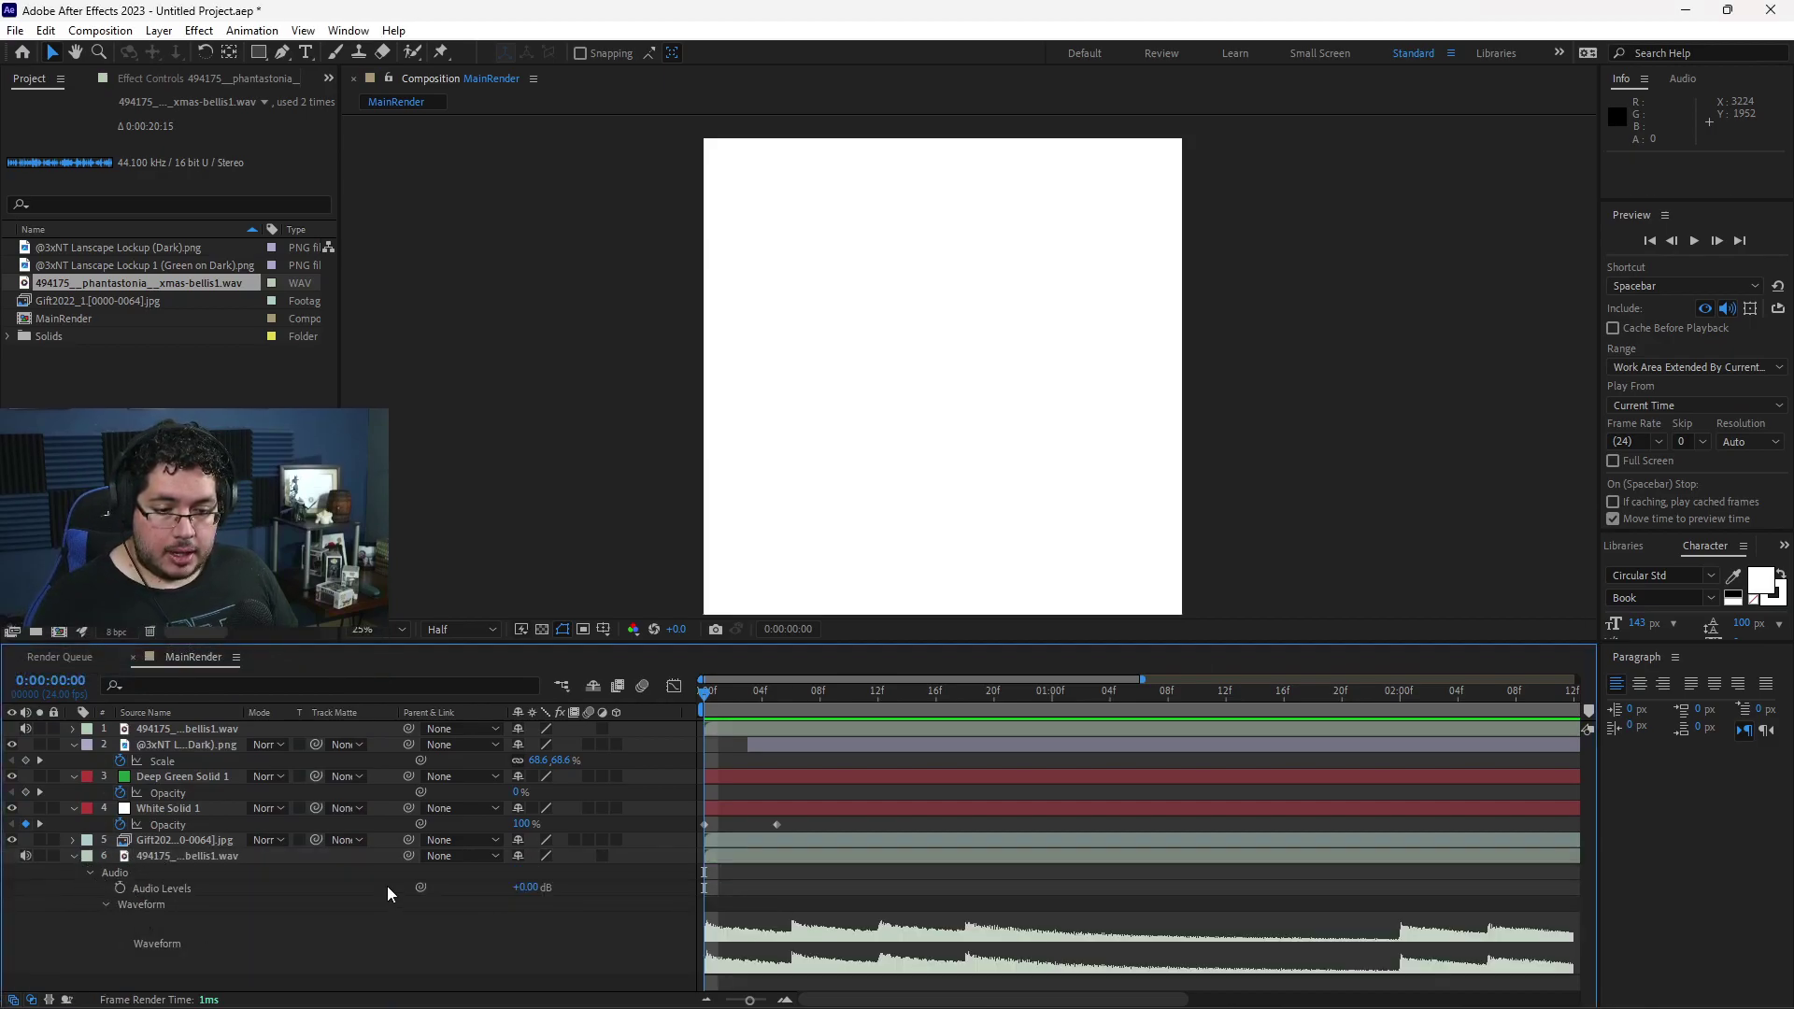
pyautogui.click(530, 885)
pyautogui.write('-5')
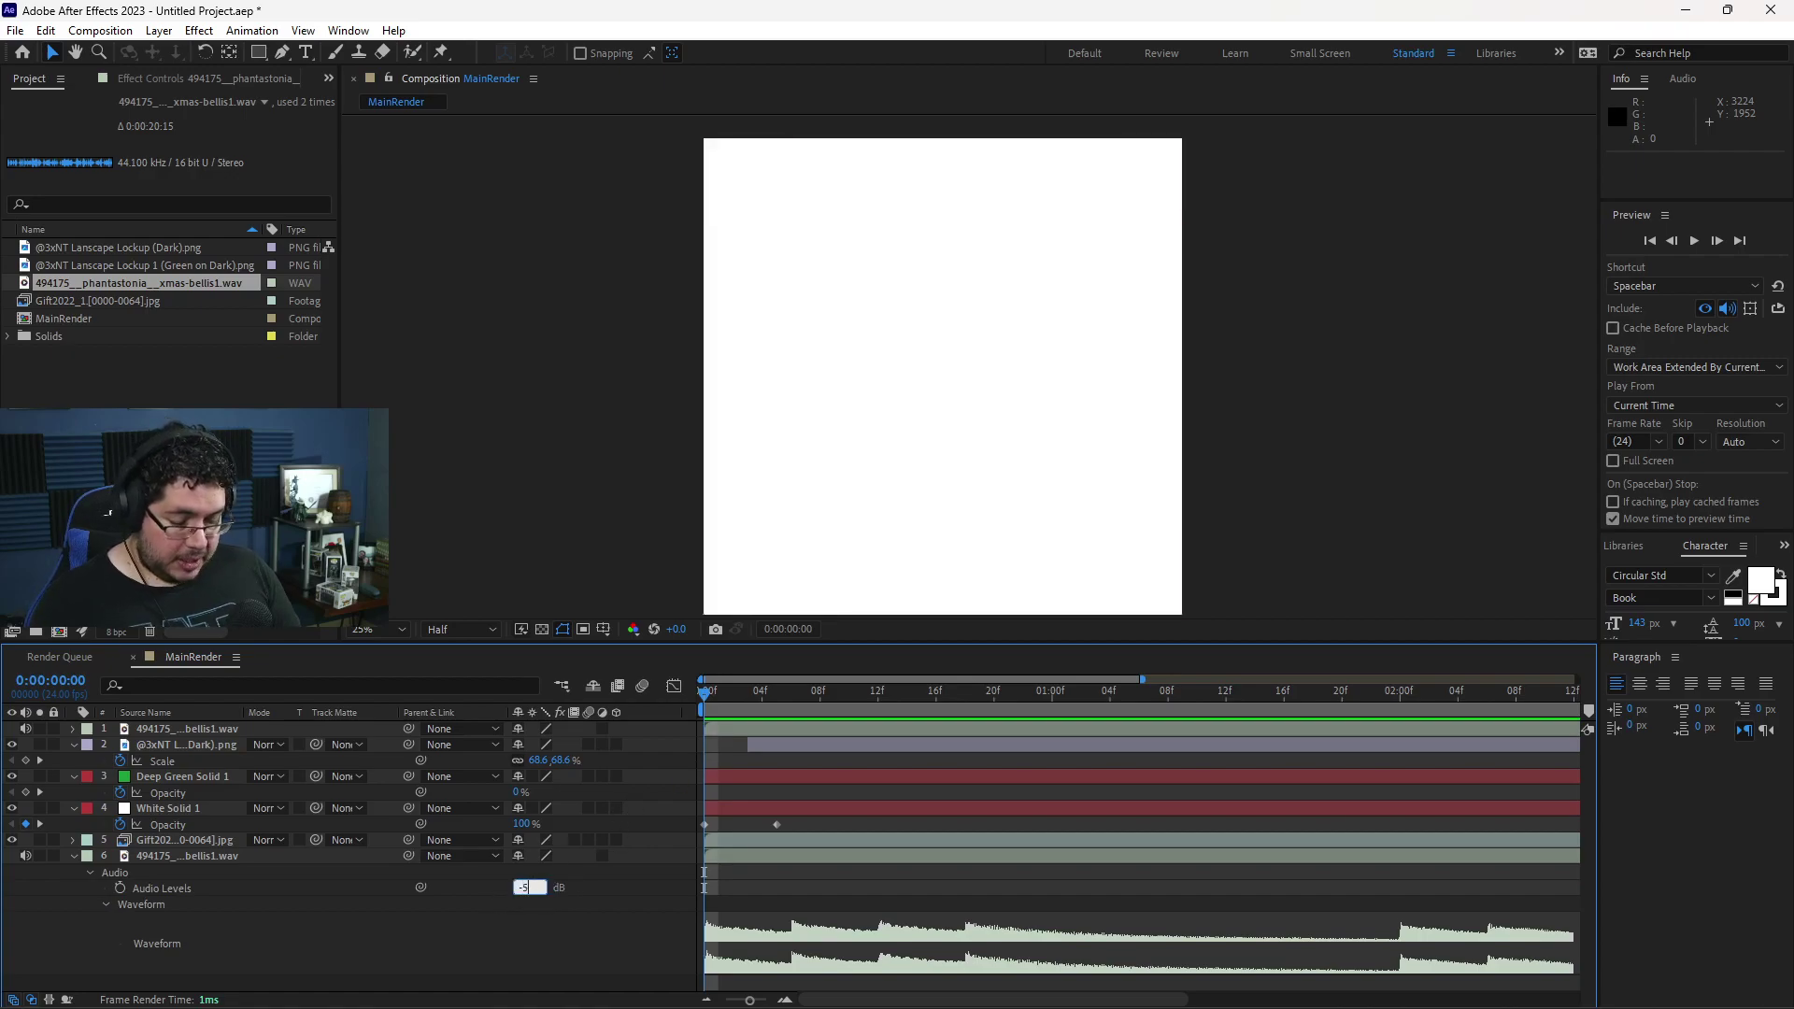
pyautogui.write('0')
pyautogui.press('Return')
pyautogui.click(120, 888)
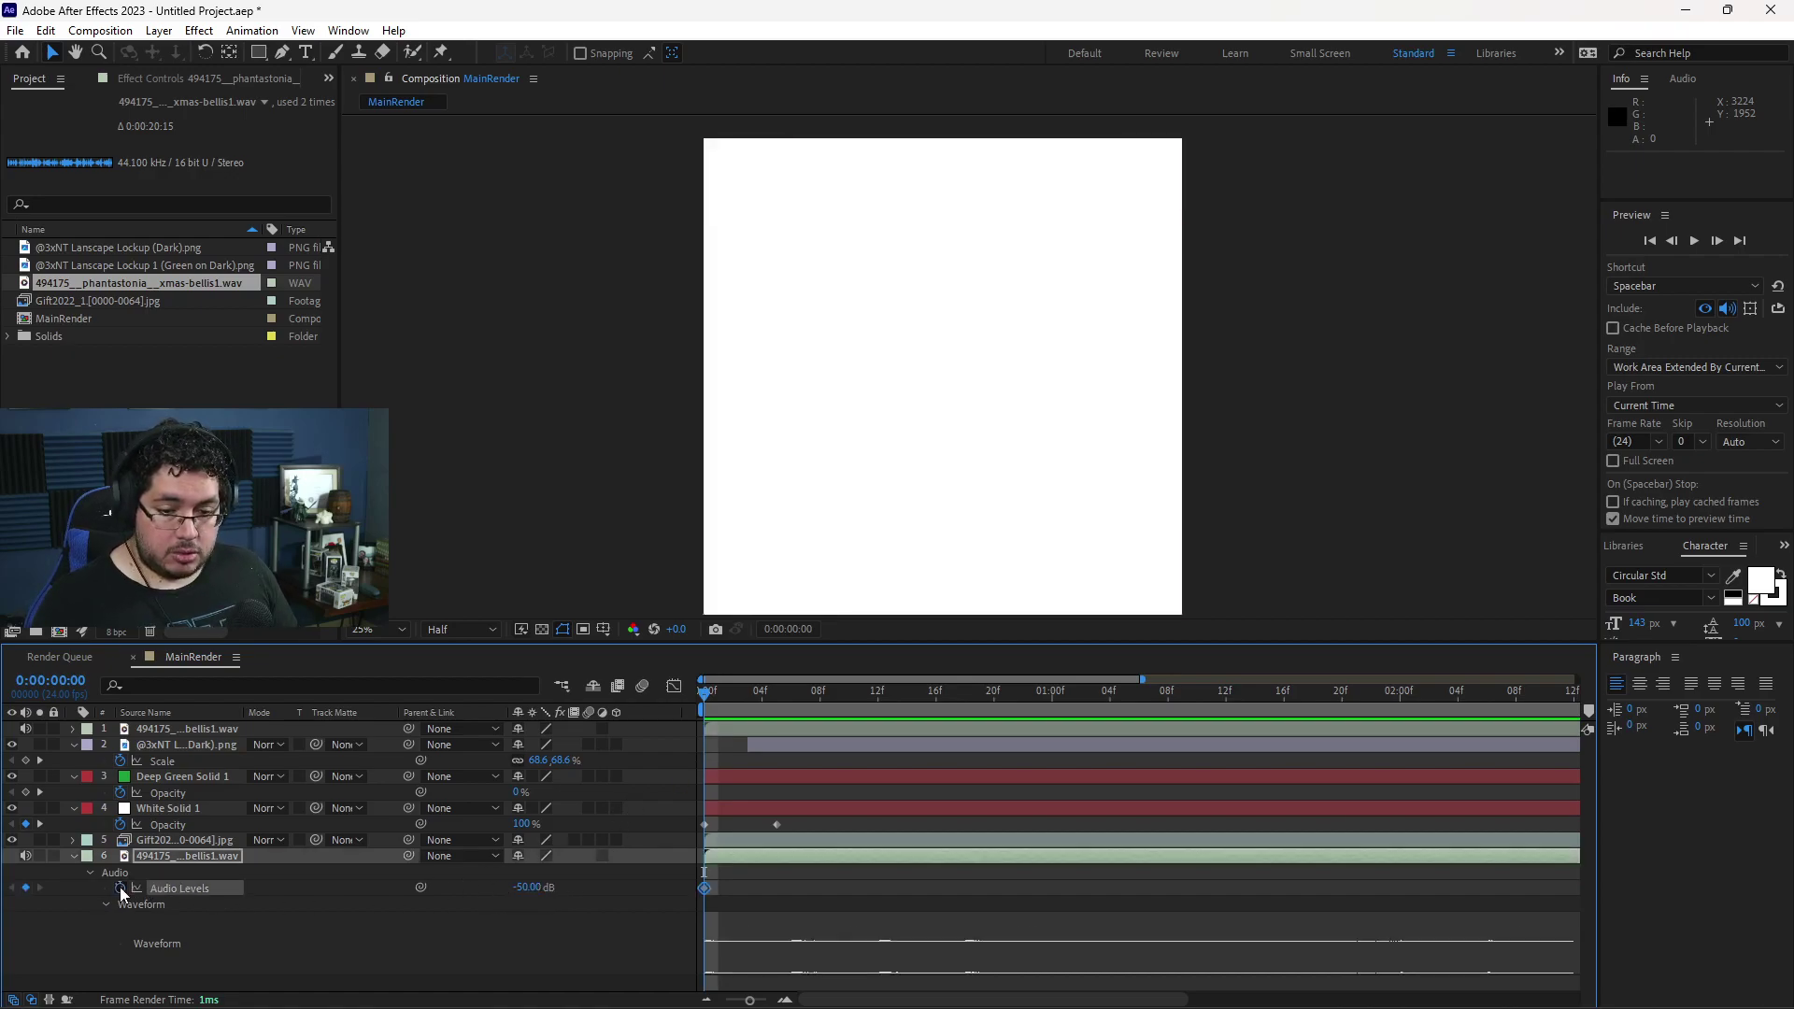
pyautogui.moveTo(707, 704); pyautogui.dragTo(749, 701)
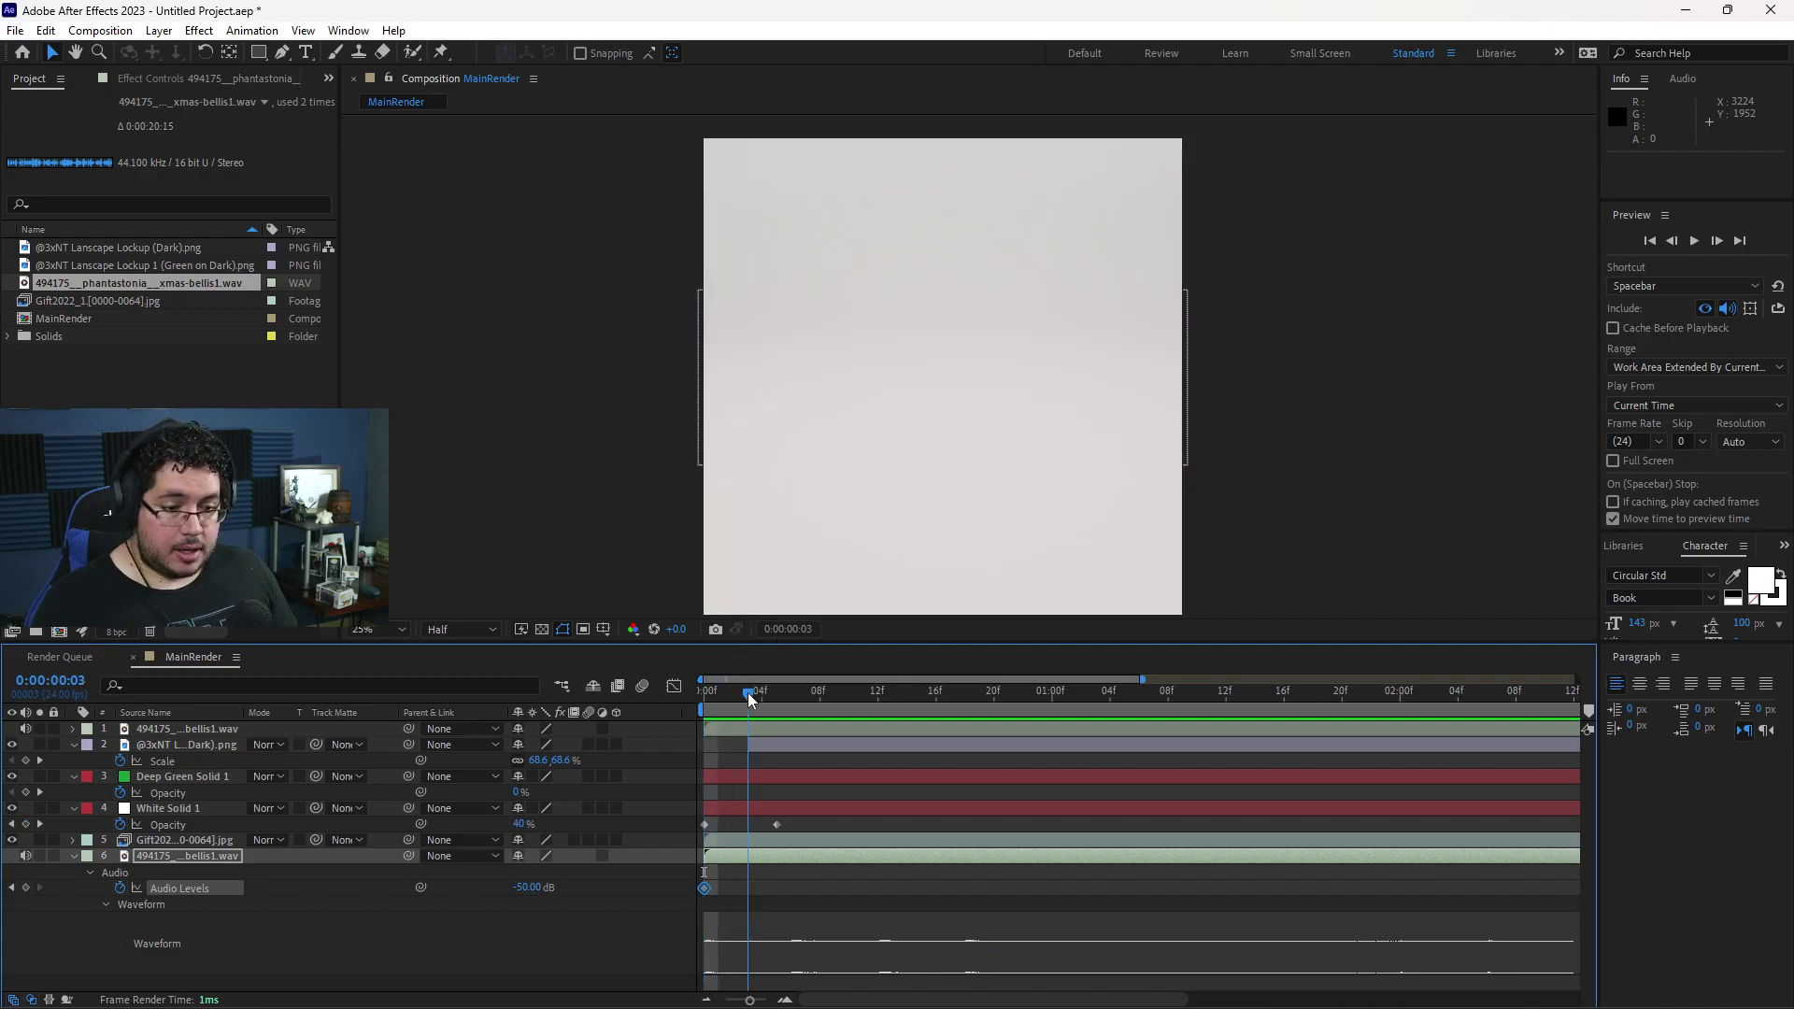
pyautogui.click(526, 886)
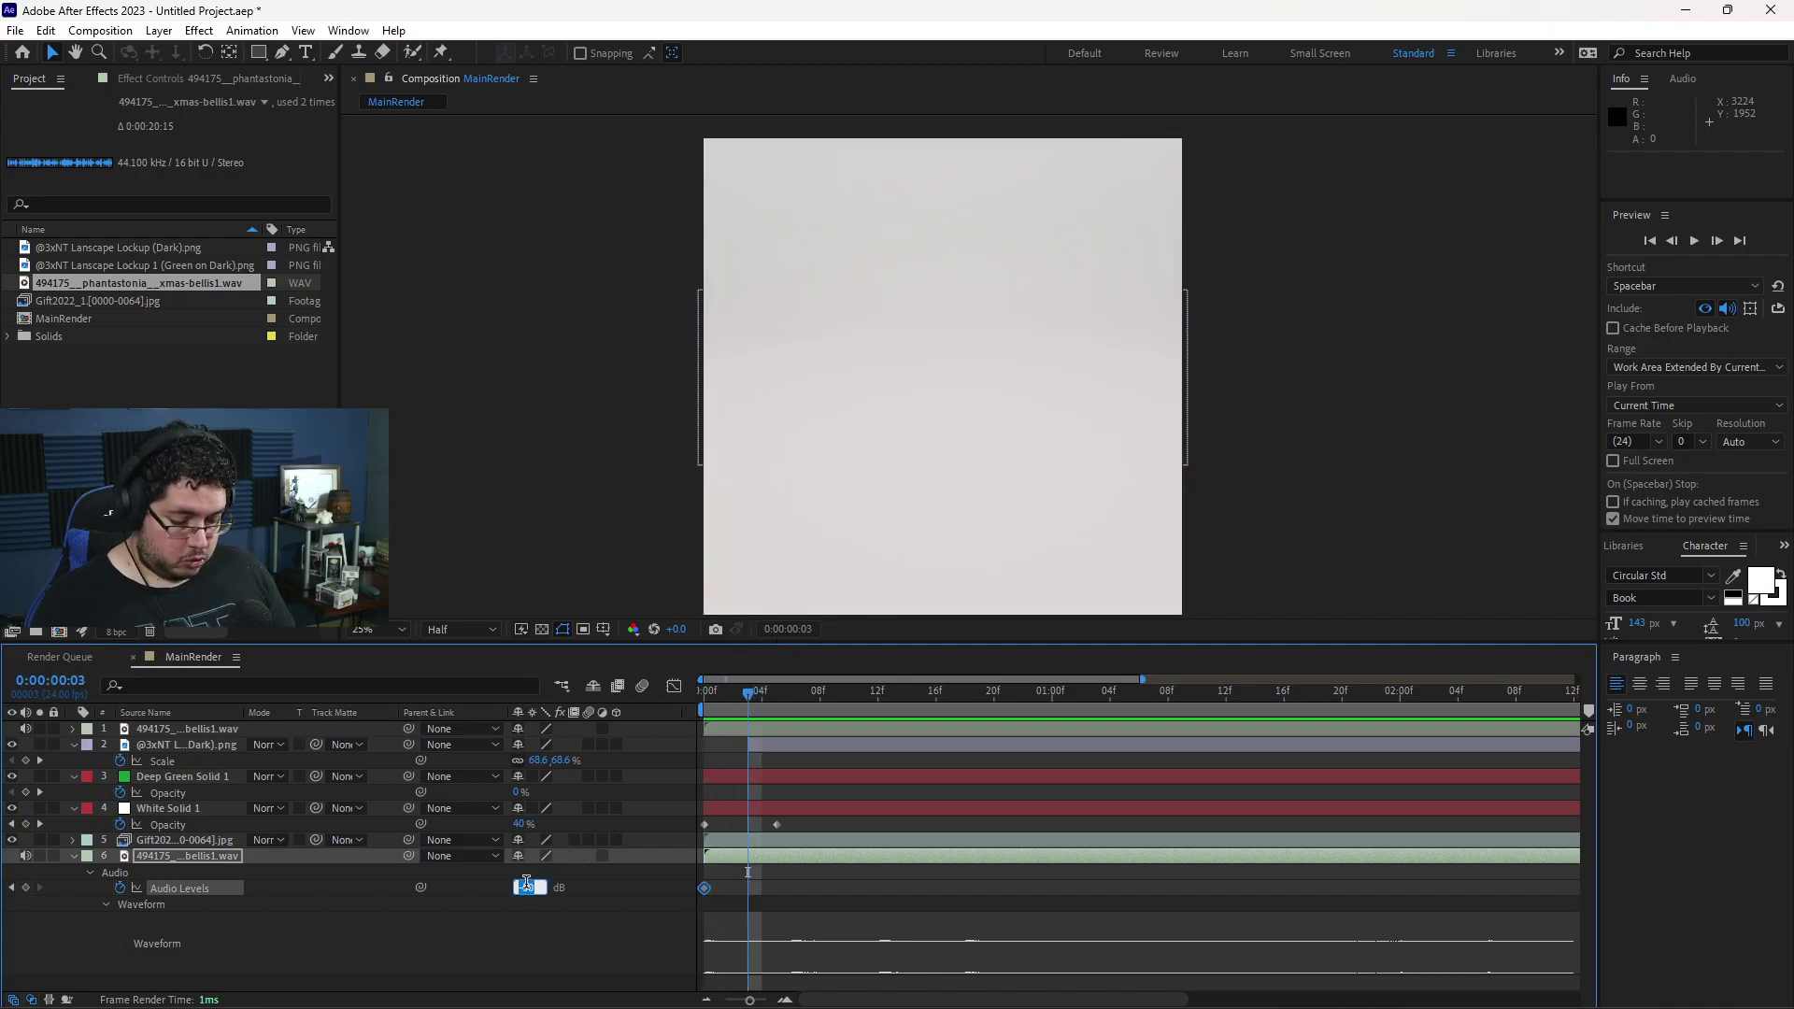
pyautogui.write('0')
pyautogui.press('Return')
# - Add an Audio Levels keyframe at 4:17 and fade back to -50 dB at the end
pyautogui.moveTo(755, 696); pyautogui.dragTo(1577, 732)
pyautogui.scroll(-5, 1486, 750)
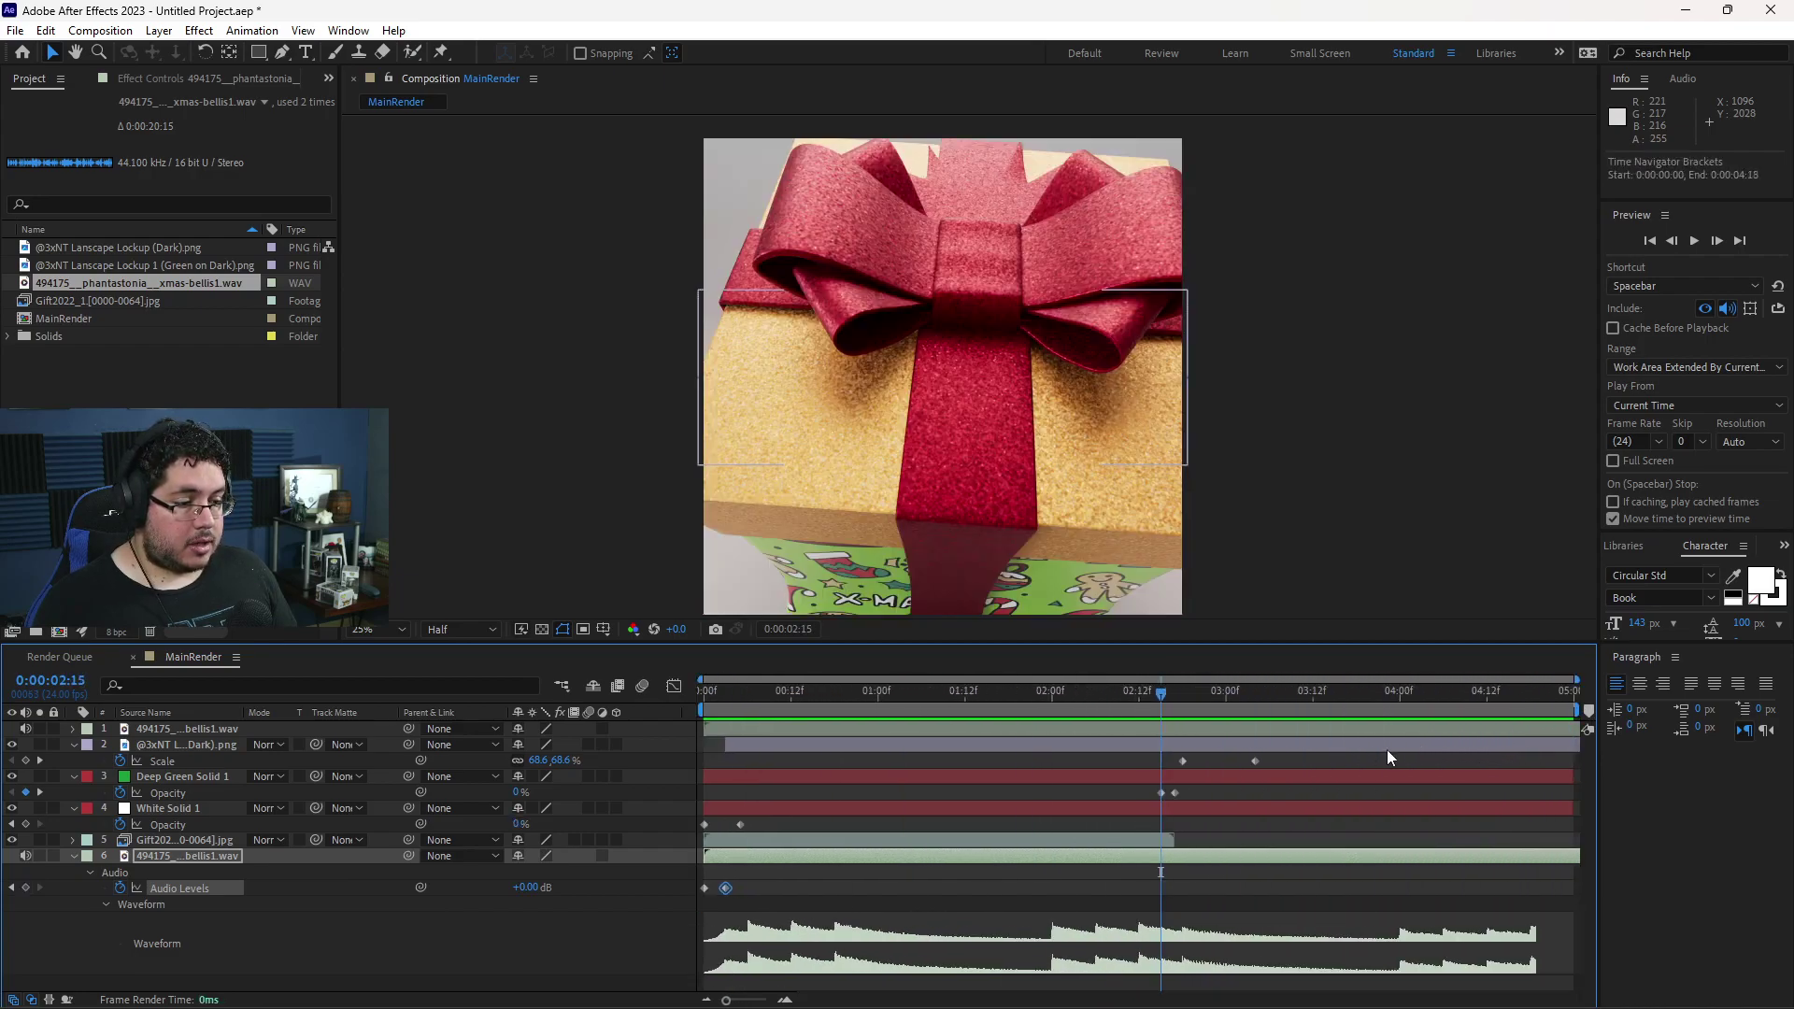
pyautogui.moveTo(1167, 692); pyautogui.dragTo(1517, 722)
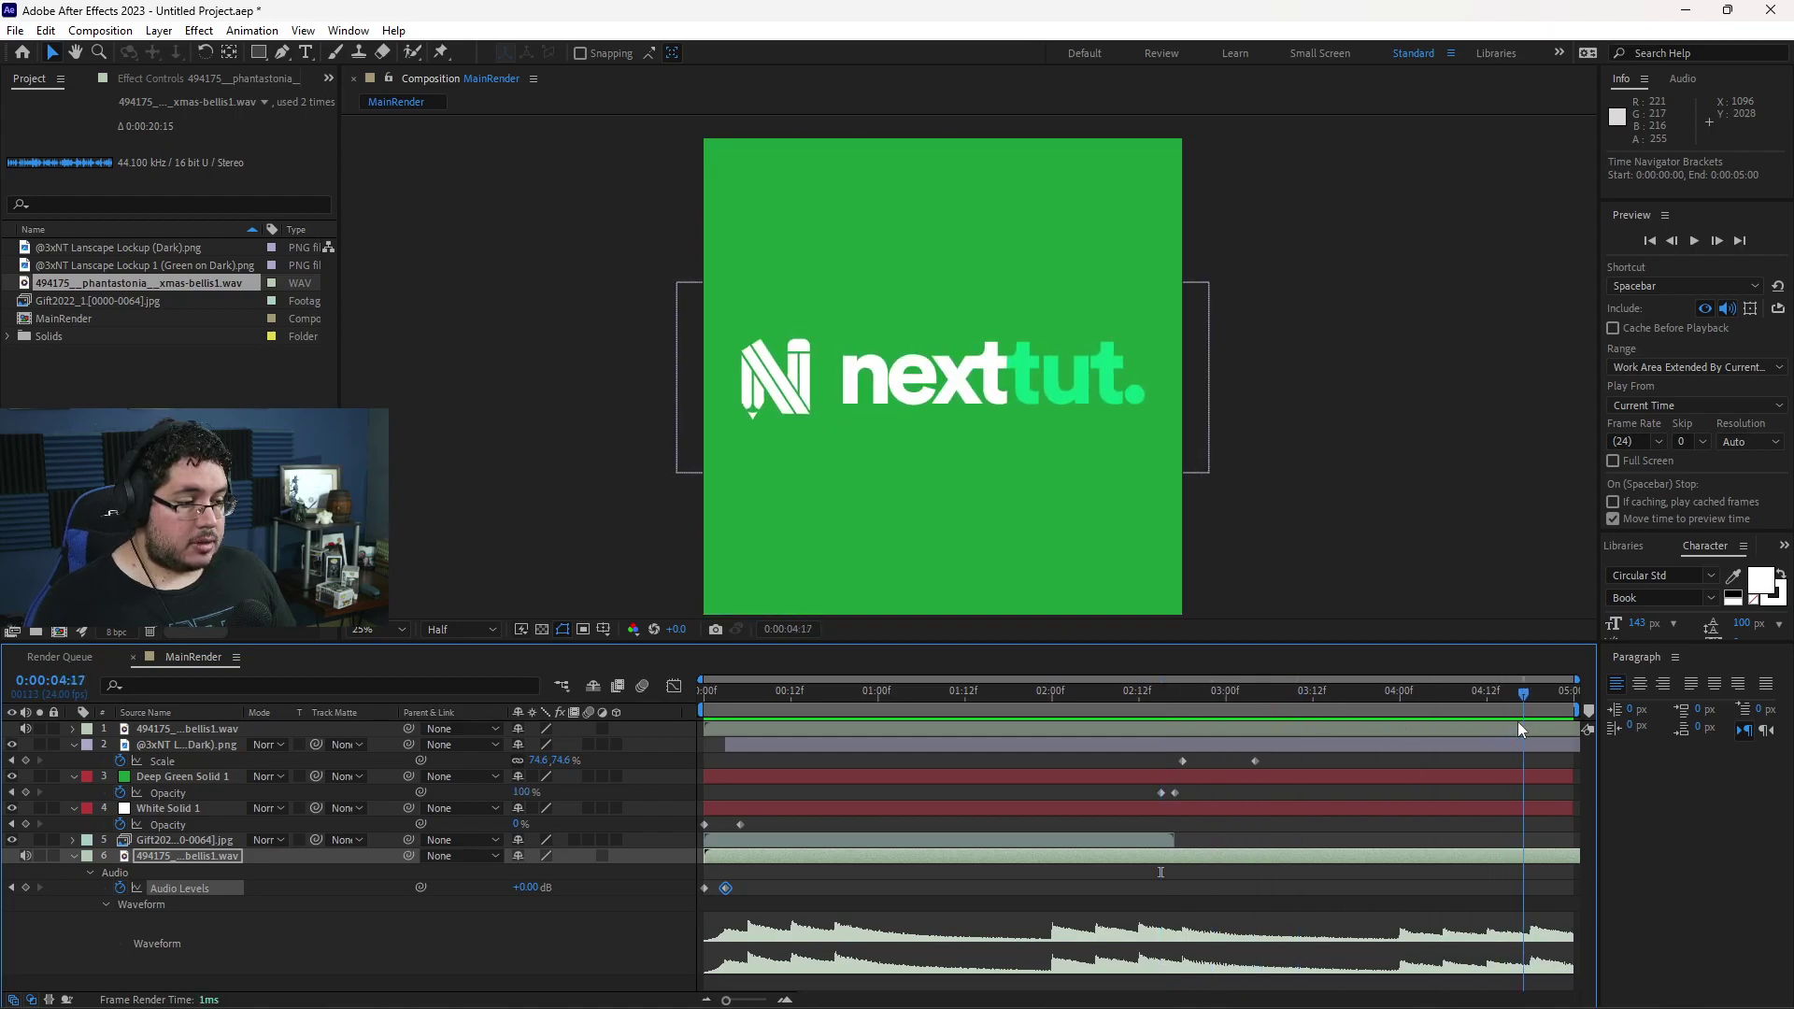
pyautogui.click(26, 888)
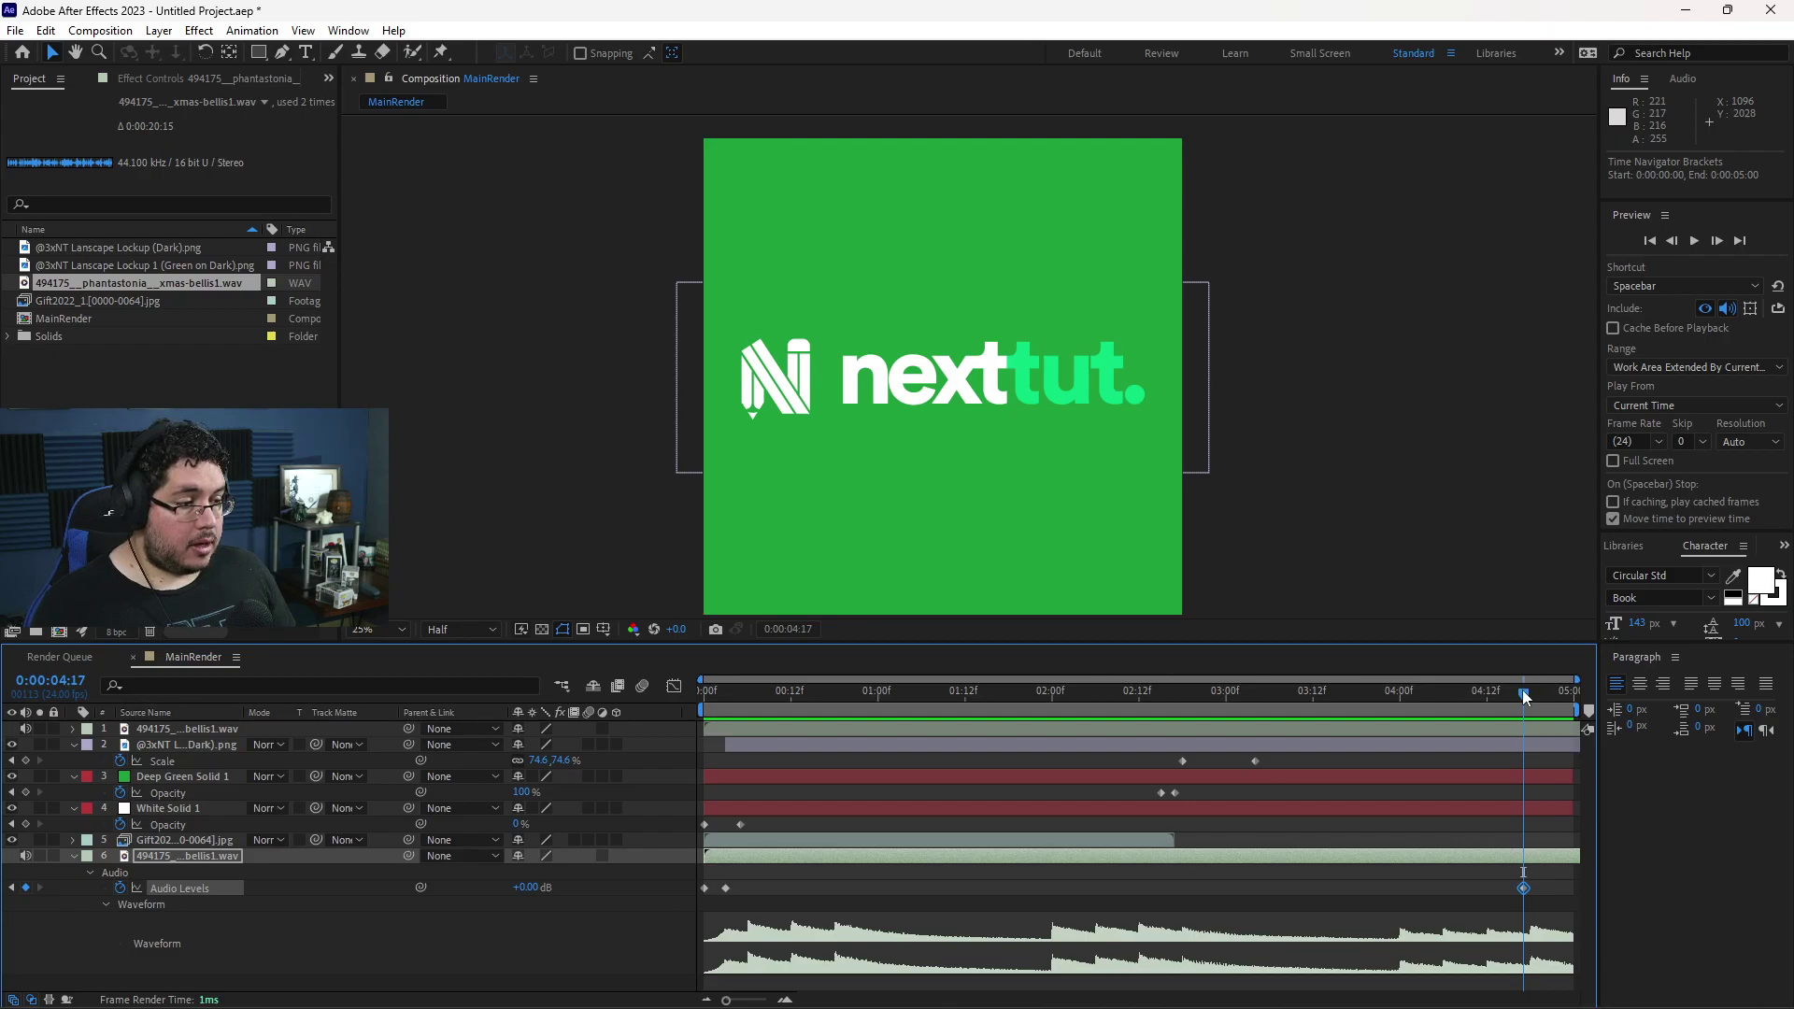
pyautogui.moveTo(1522, 690); pyautogui.dragTo(1559, 703)
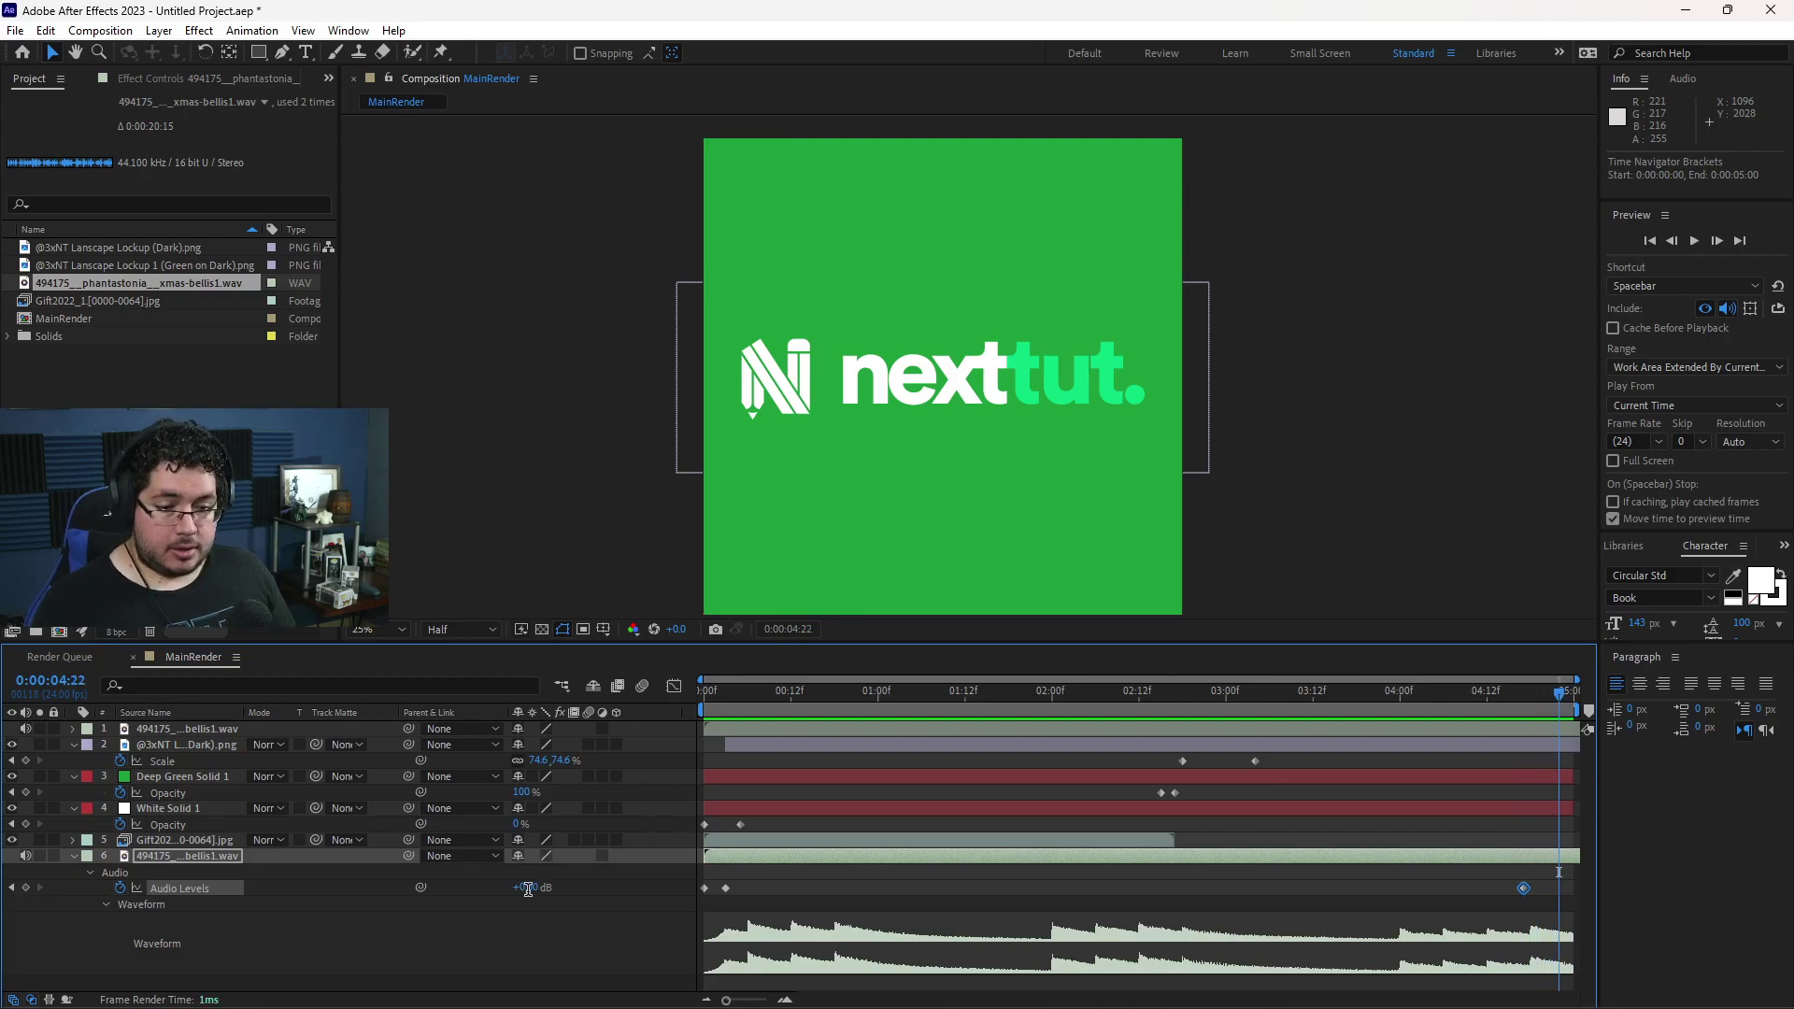
pyautogui.press('Return')
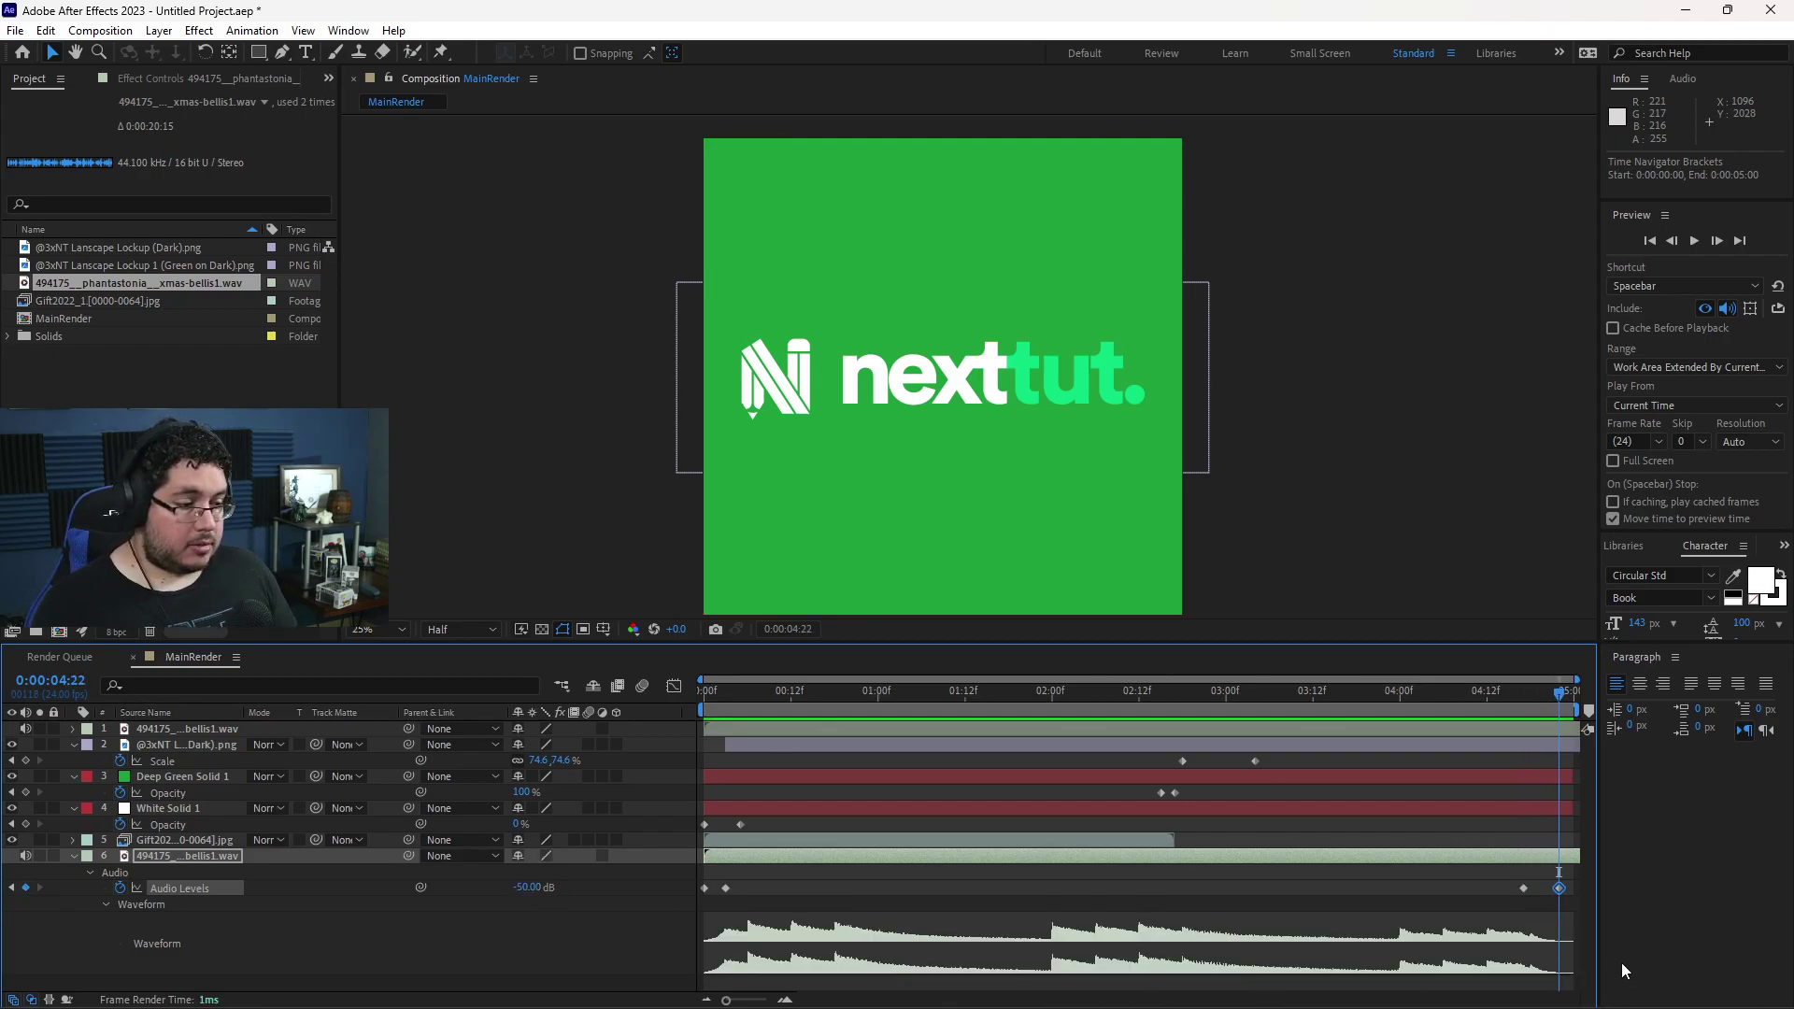
pyautogui.click(600, 955)
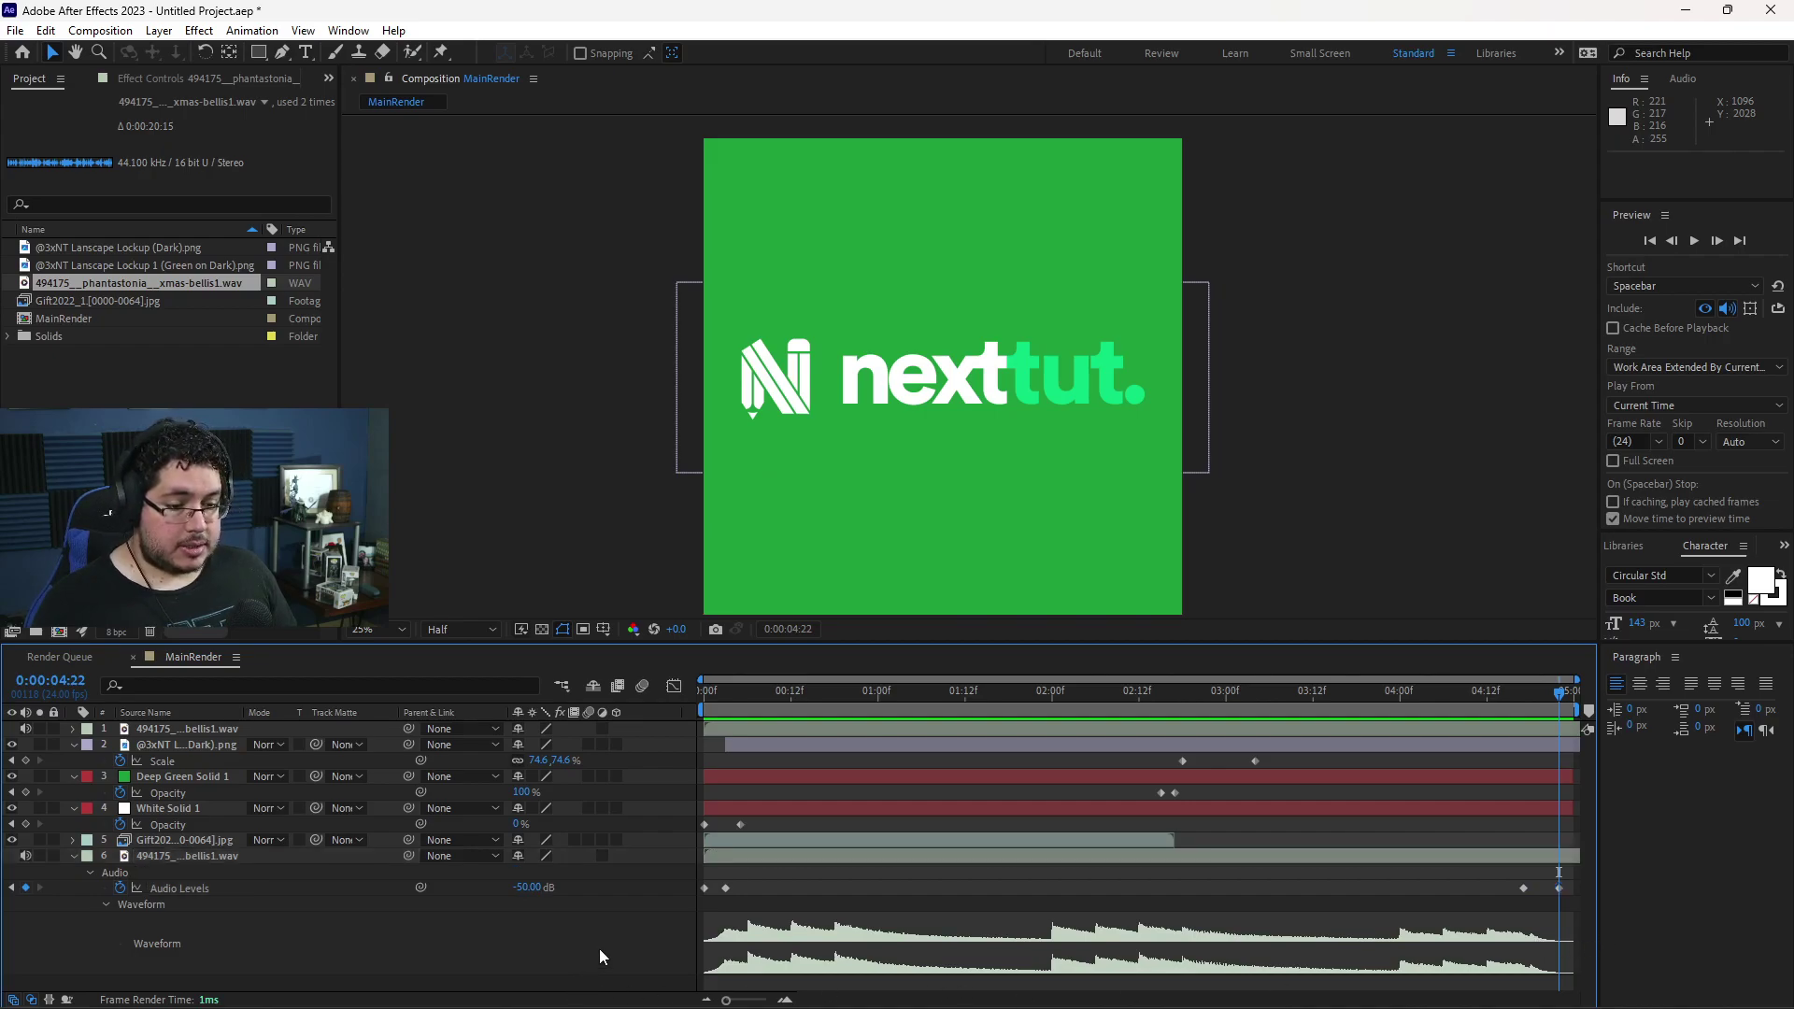
pyautogui.press('space')
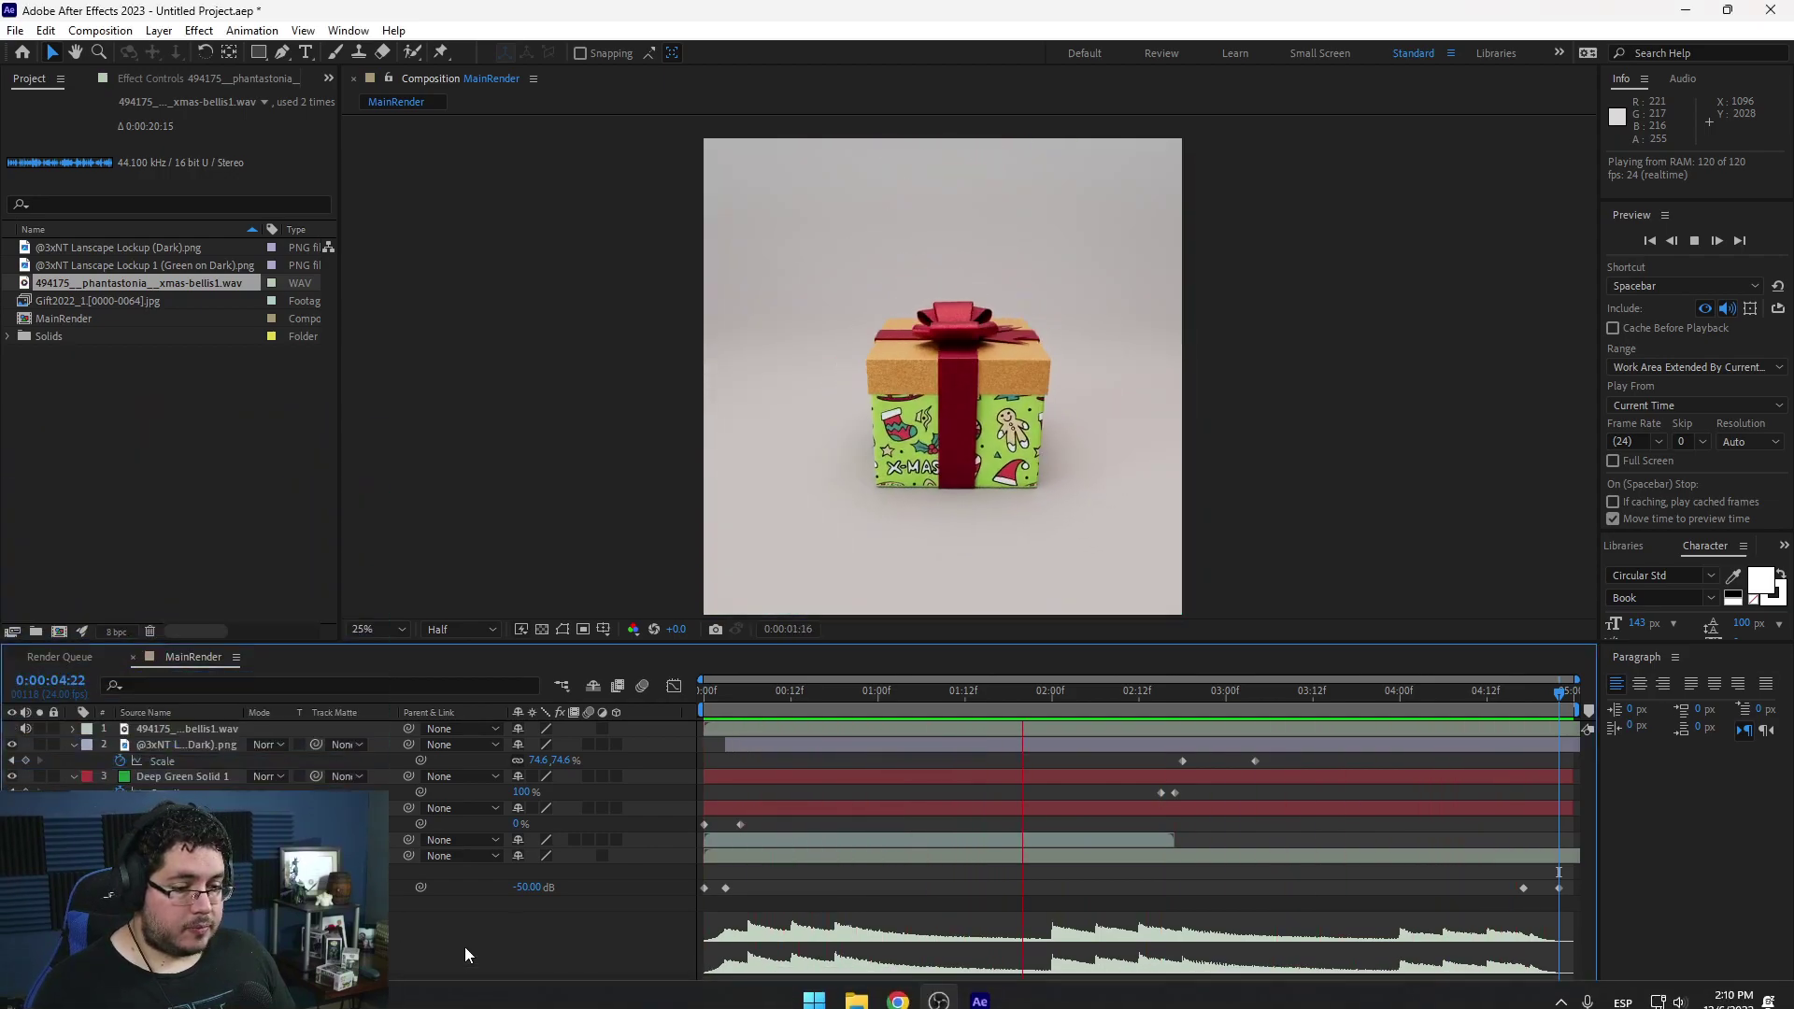
pyautogui.press('space')
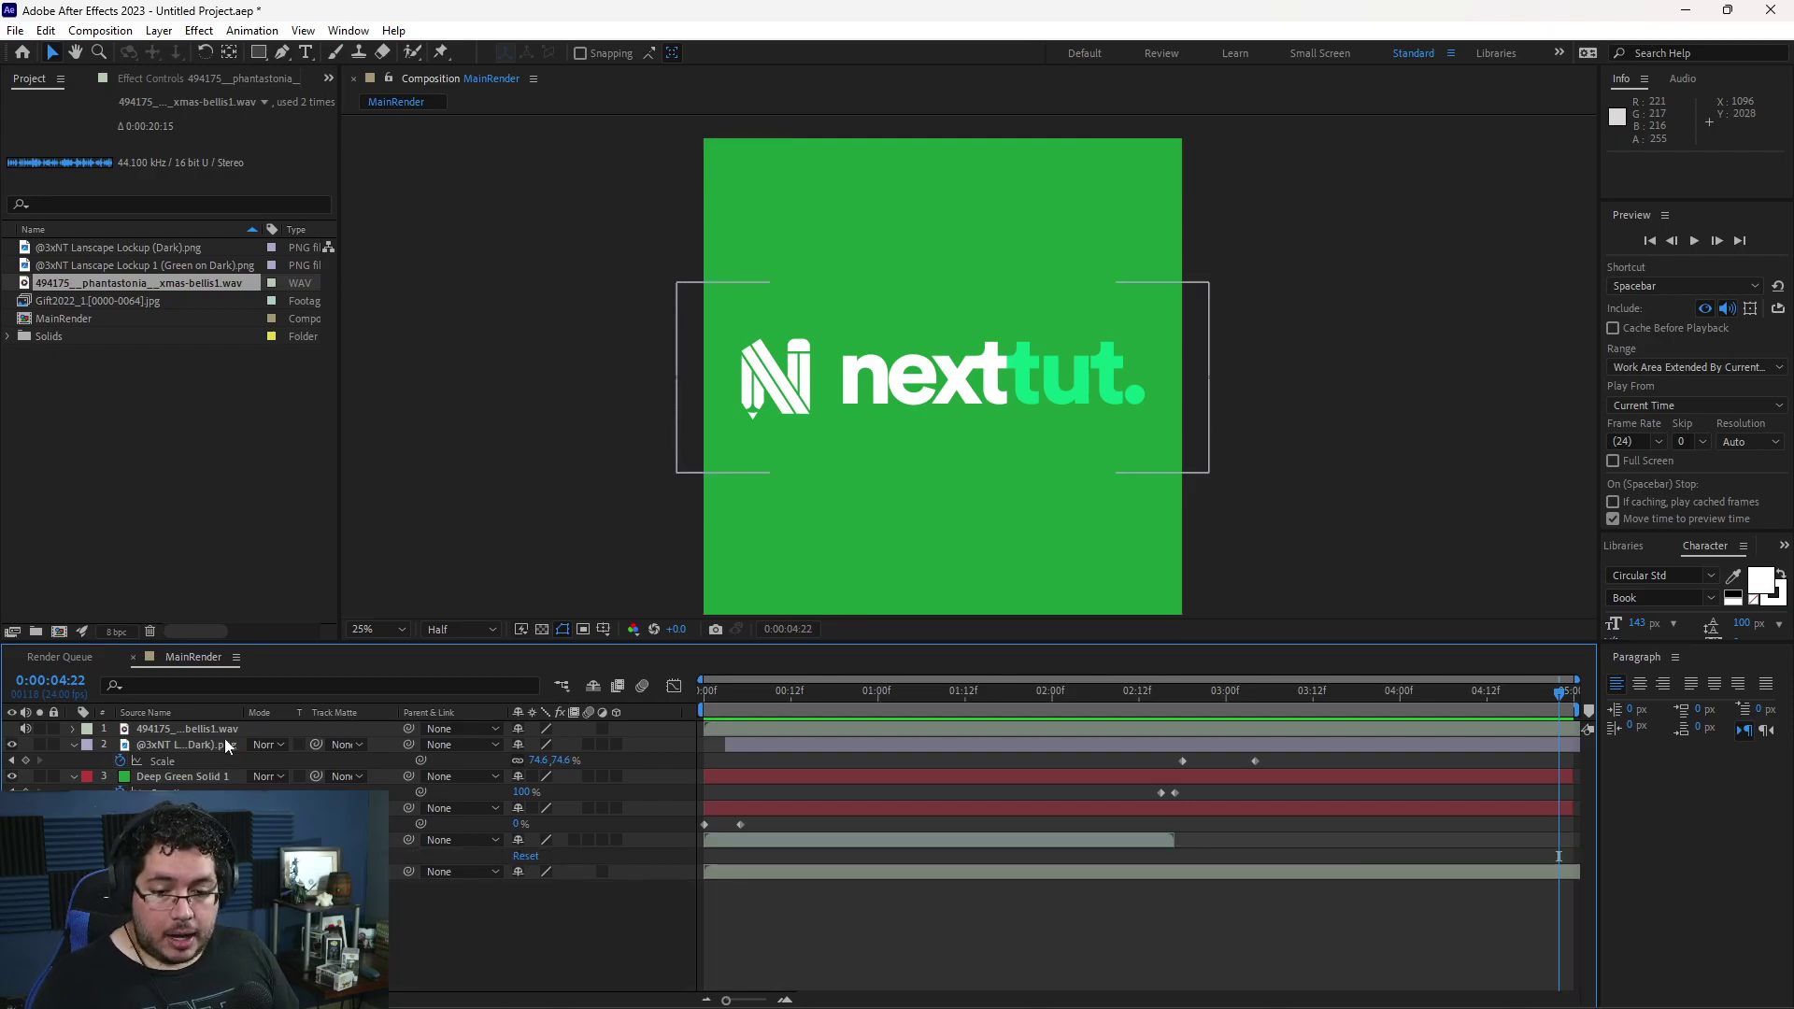
# - Add MainRender to the Adobe Media Encoder queue from the Composition menu
pyautogui.click(84, 30)
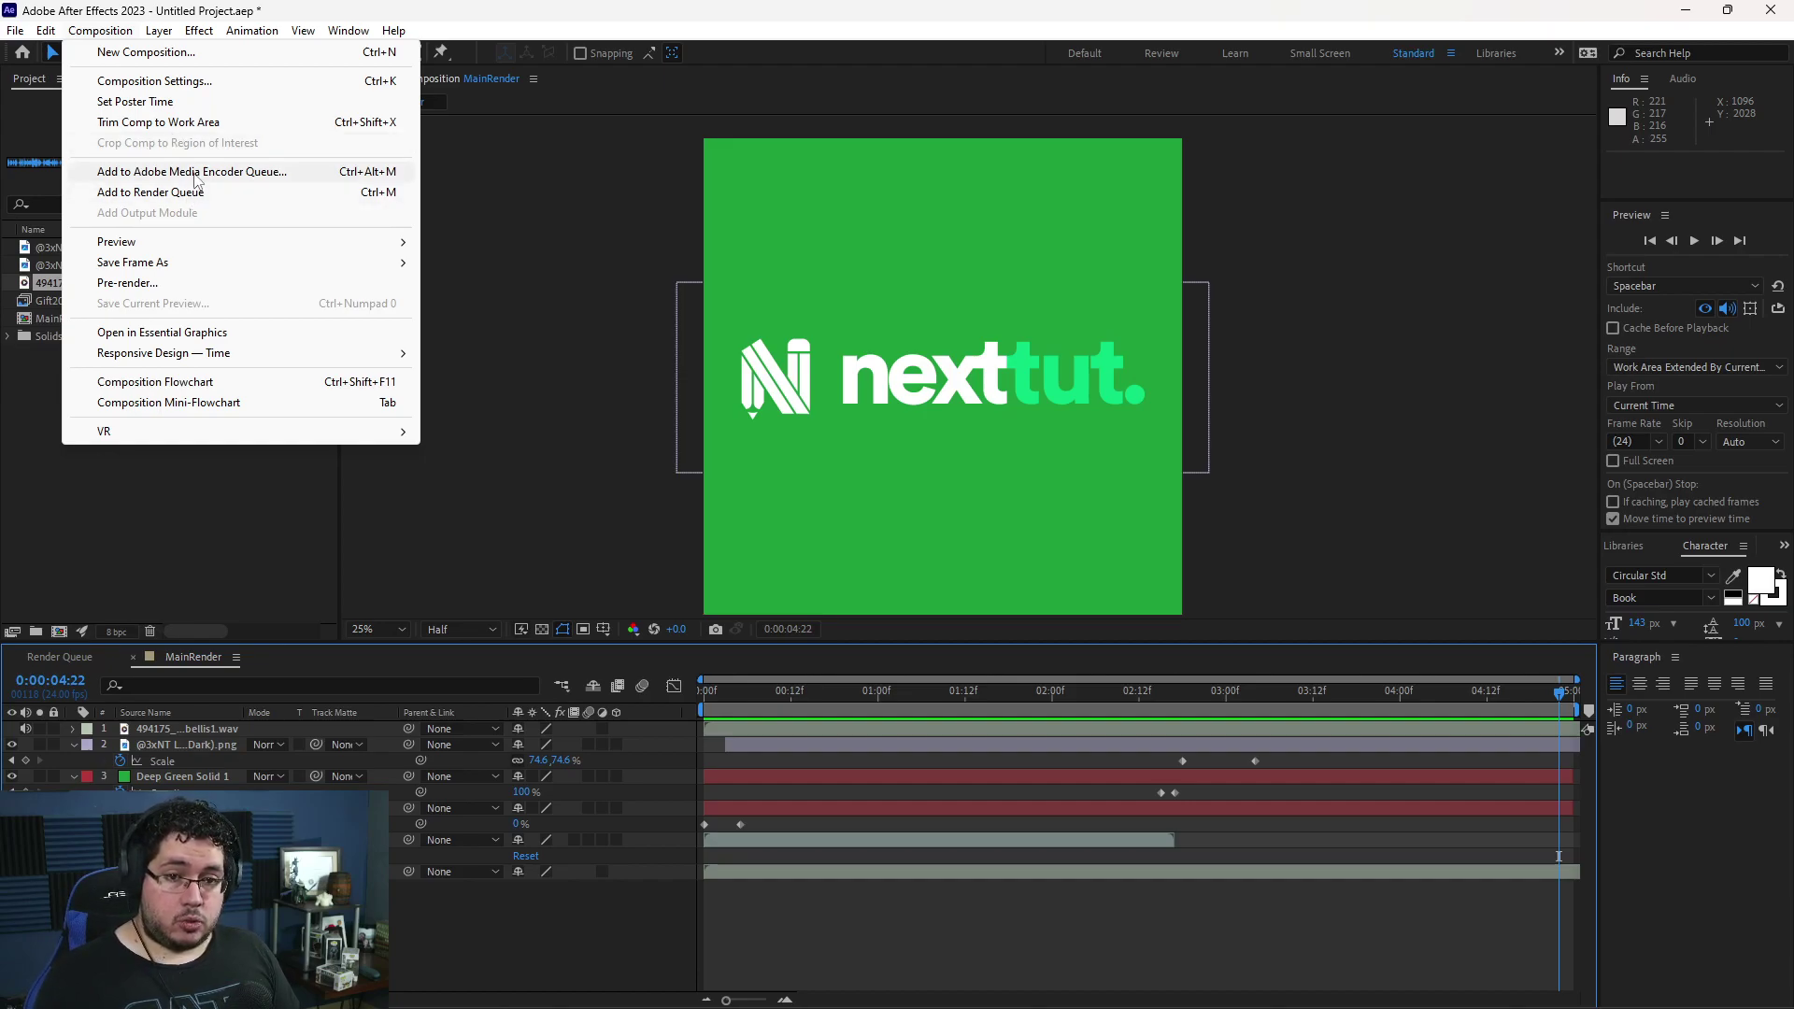
pyautogui.click(195, 173)
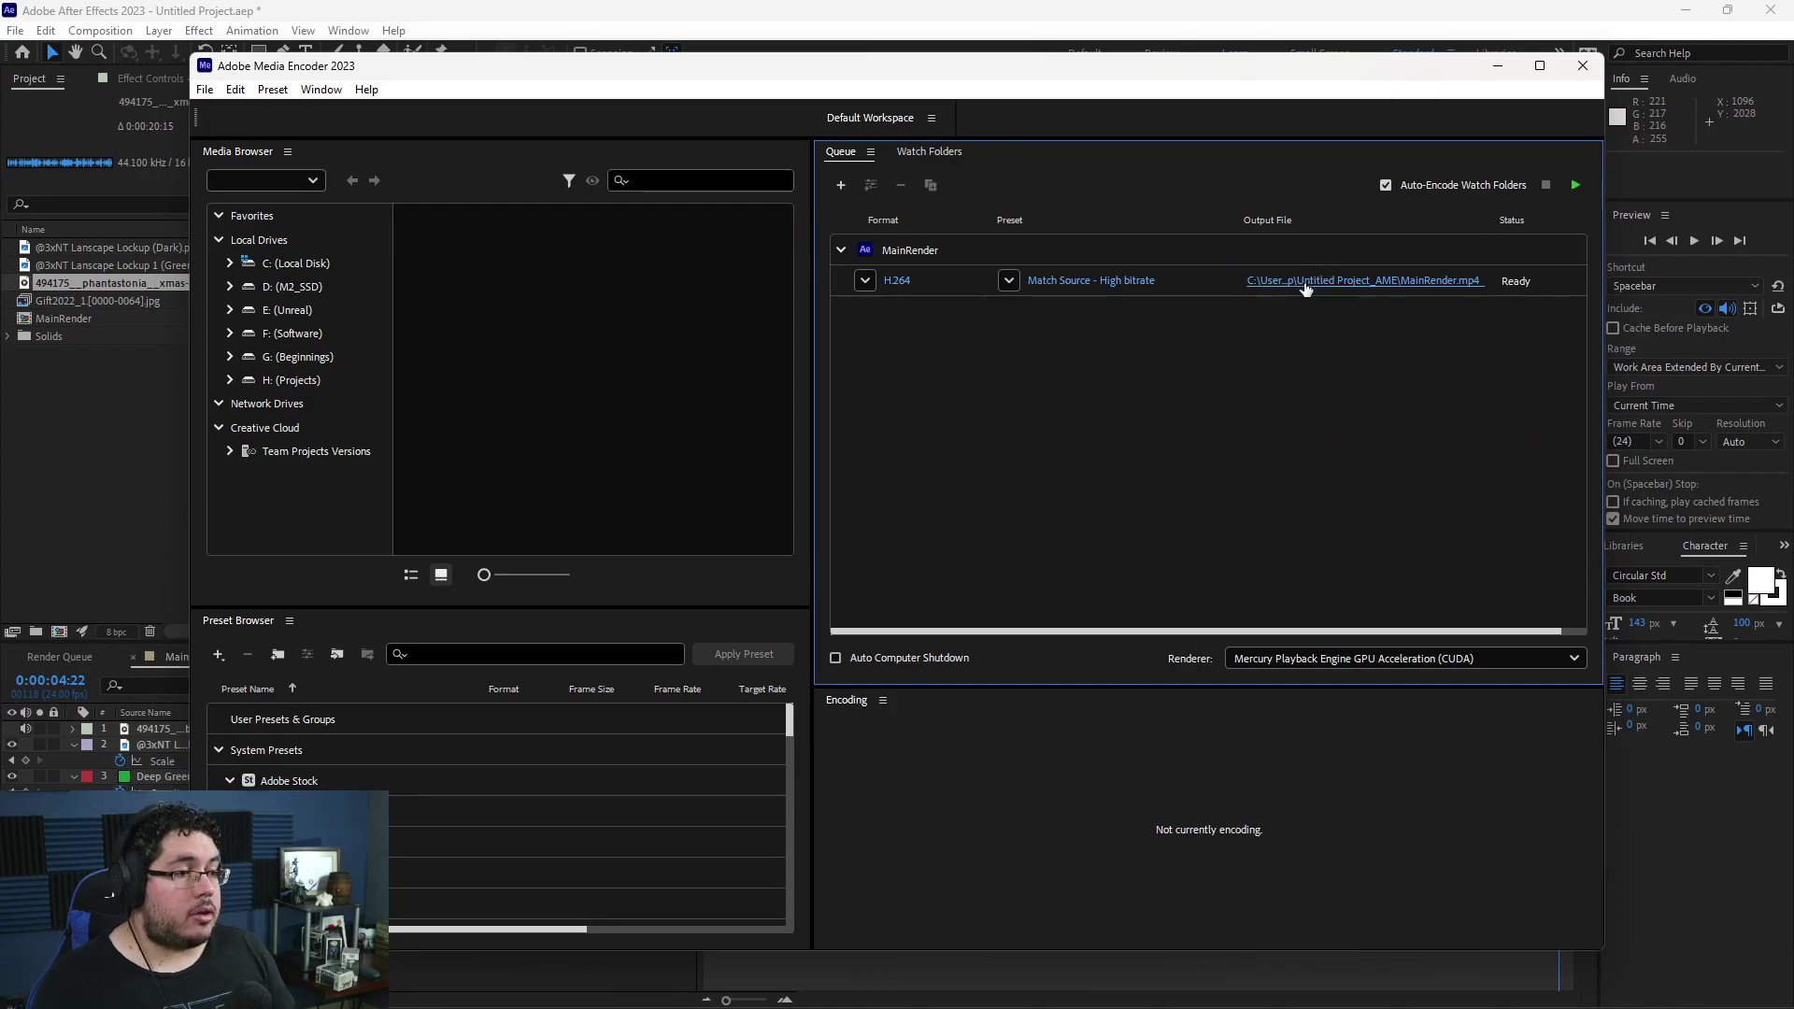
# - Rename the output file to MainRenderXmas.mp4 and start the queue to encode MainRender
pyautogui.click(1345, 282)
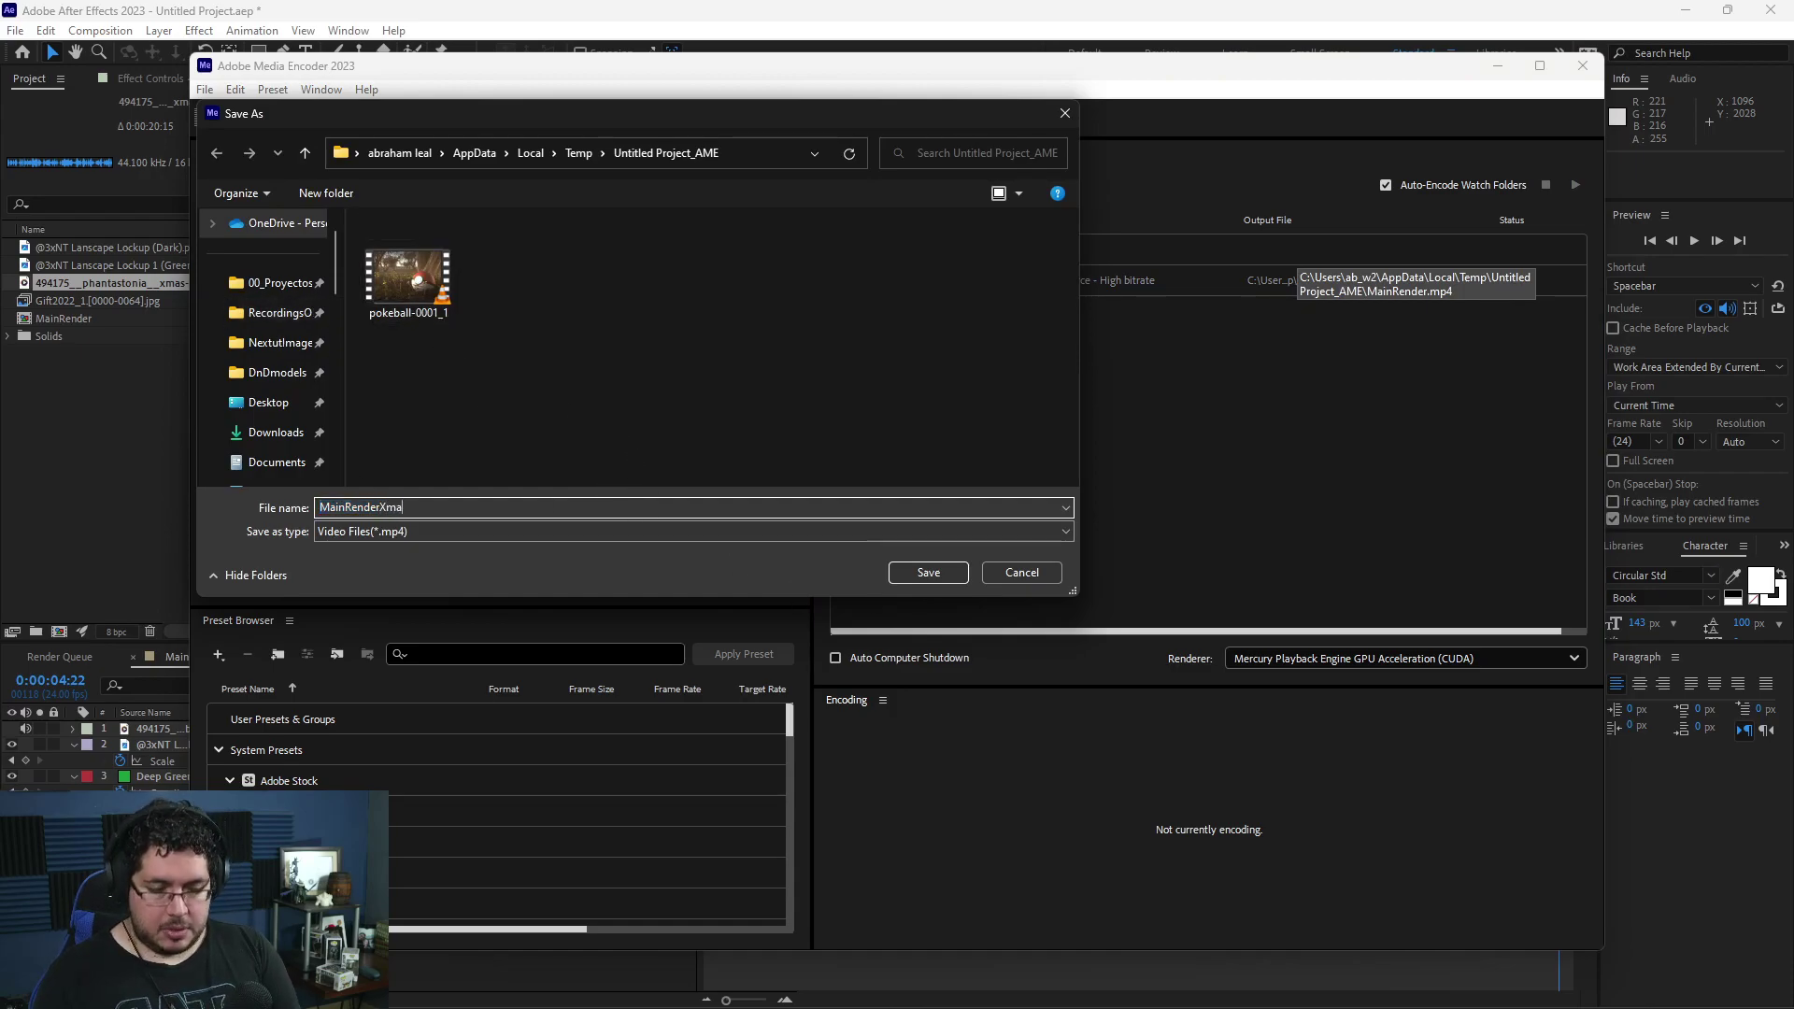
pyautogui.press('Return')
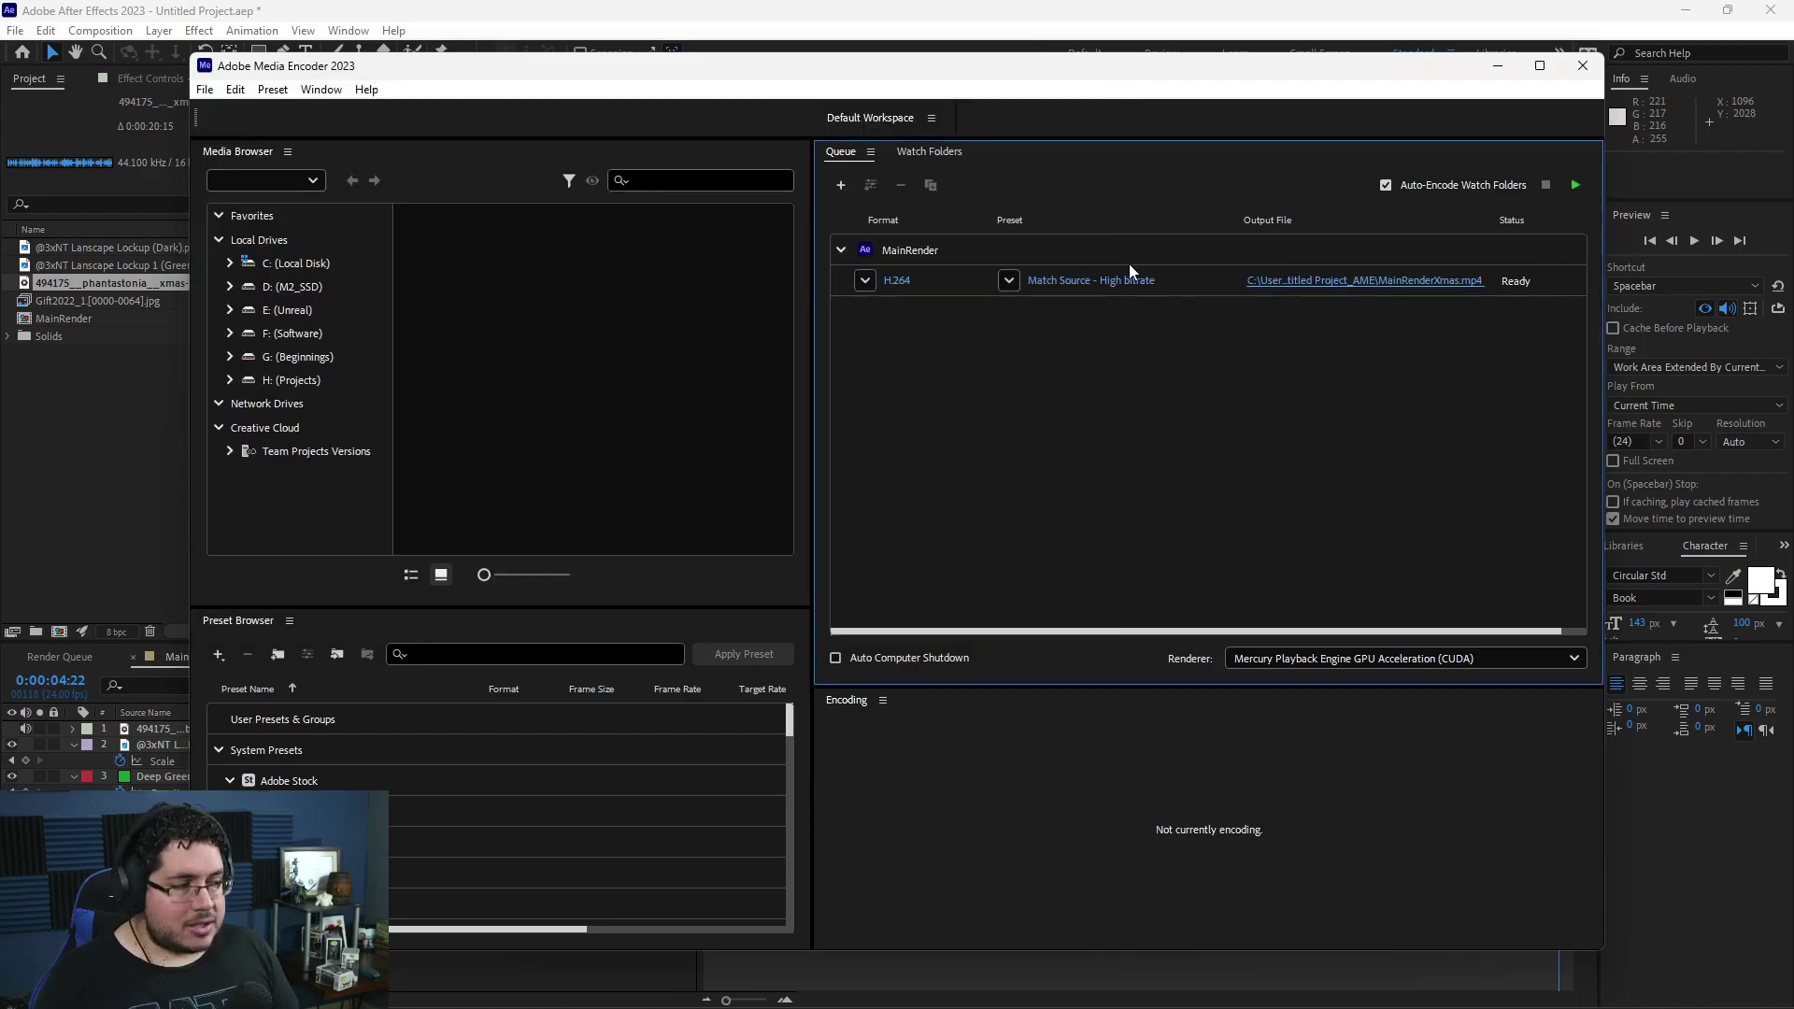
pyautogui.click(1575, 186)
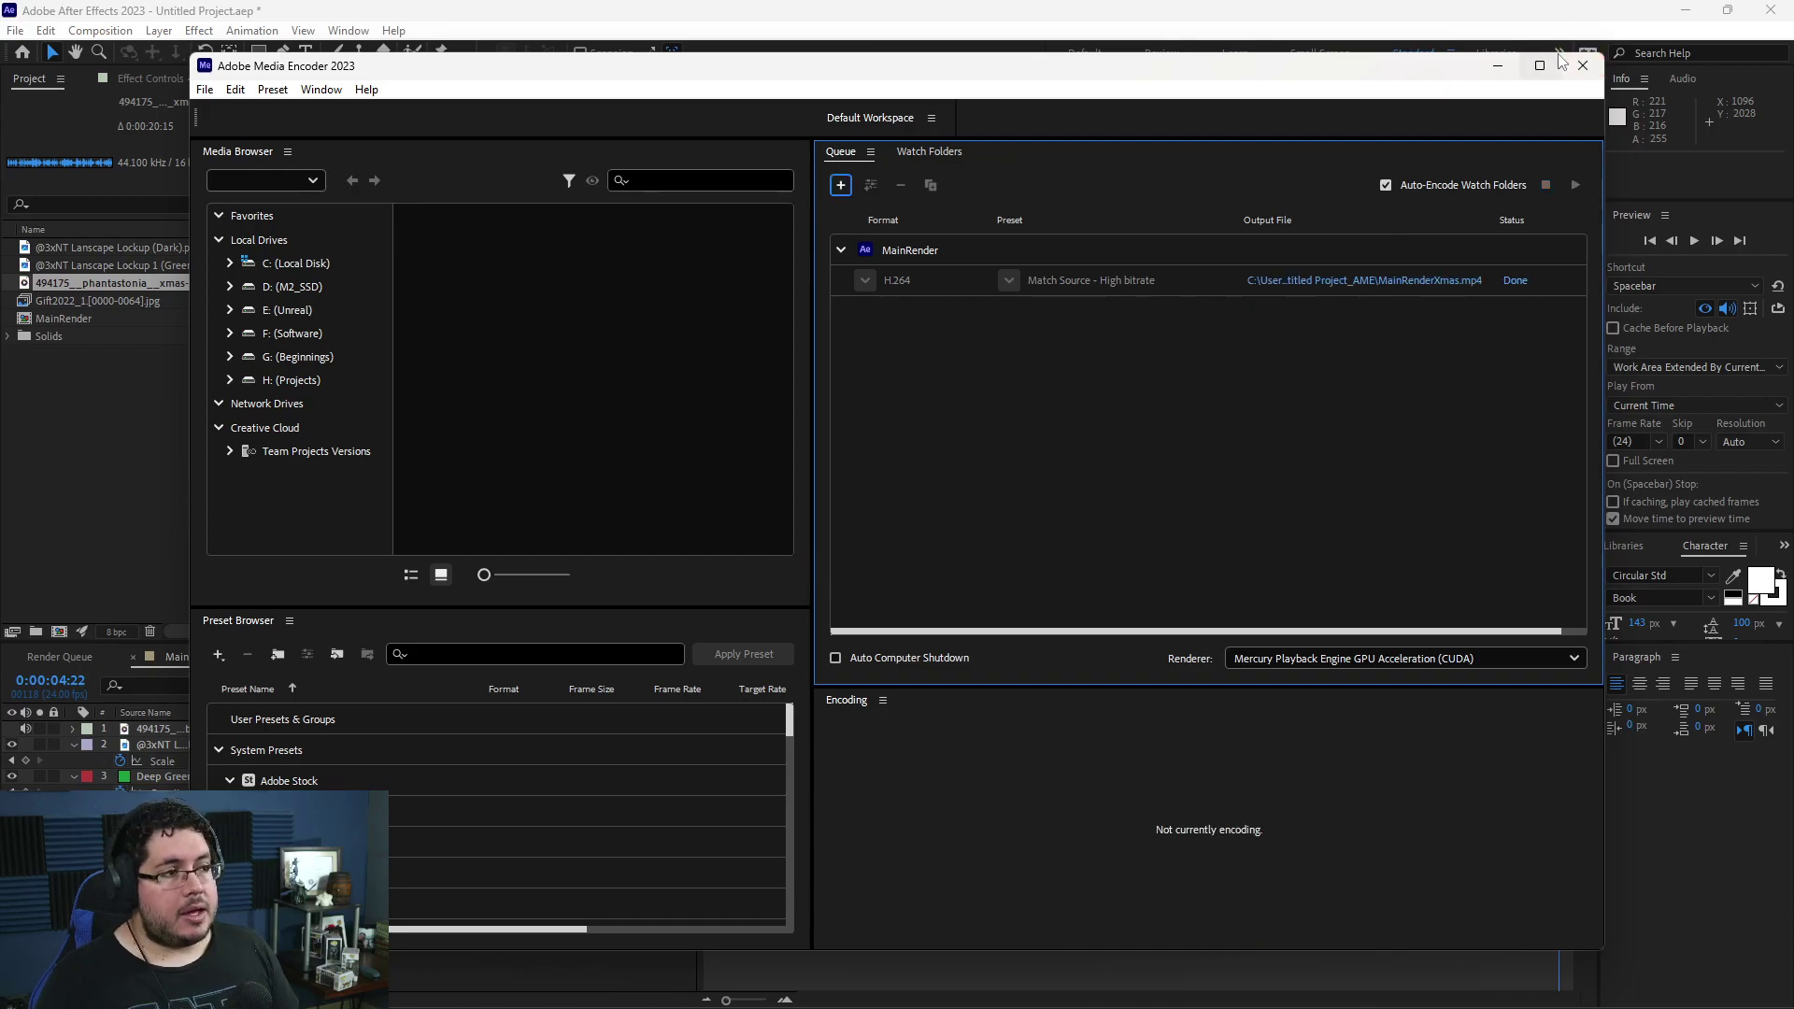
# - Play MainRenderXmas.mp4 from its output folder in VLC, declining the update prompt, then replay and close it
pyautogui.click(1399, 282)
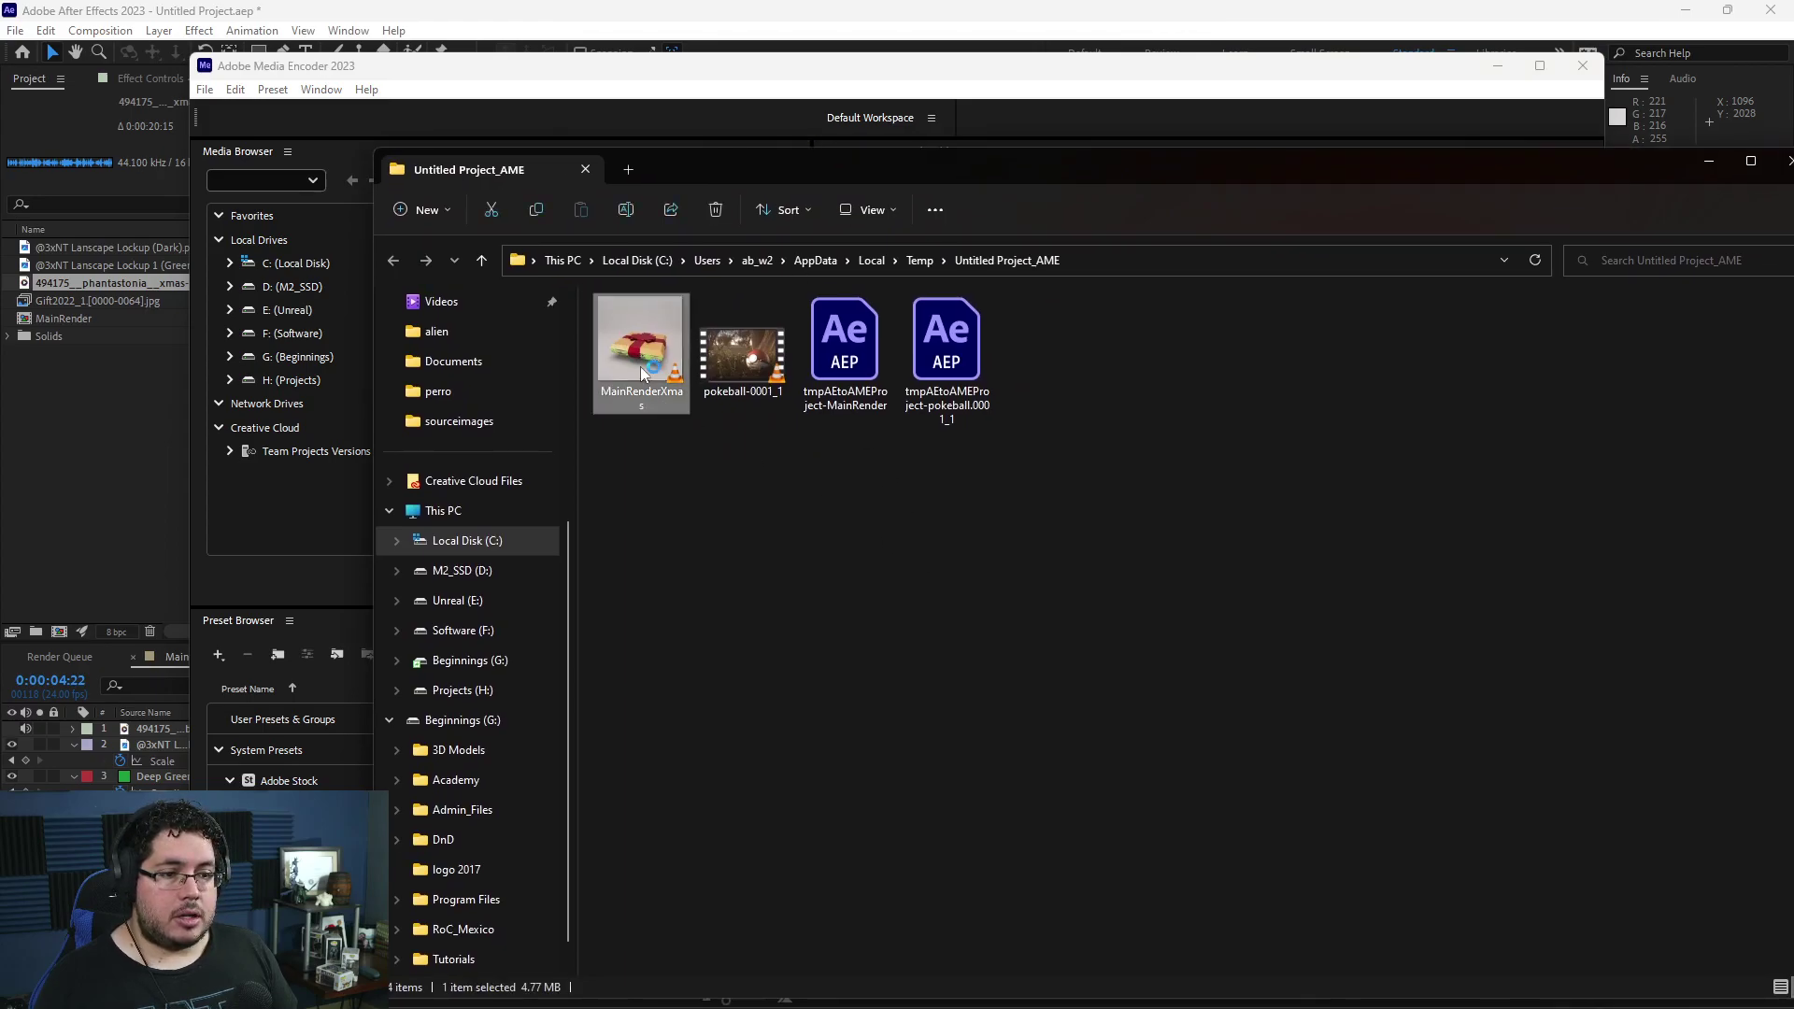
pyautogui.doubleClick(641, 366)
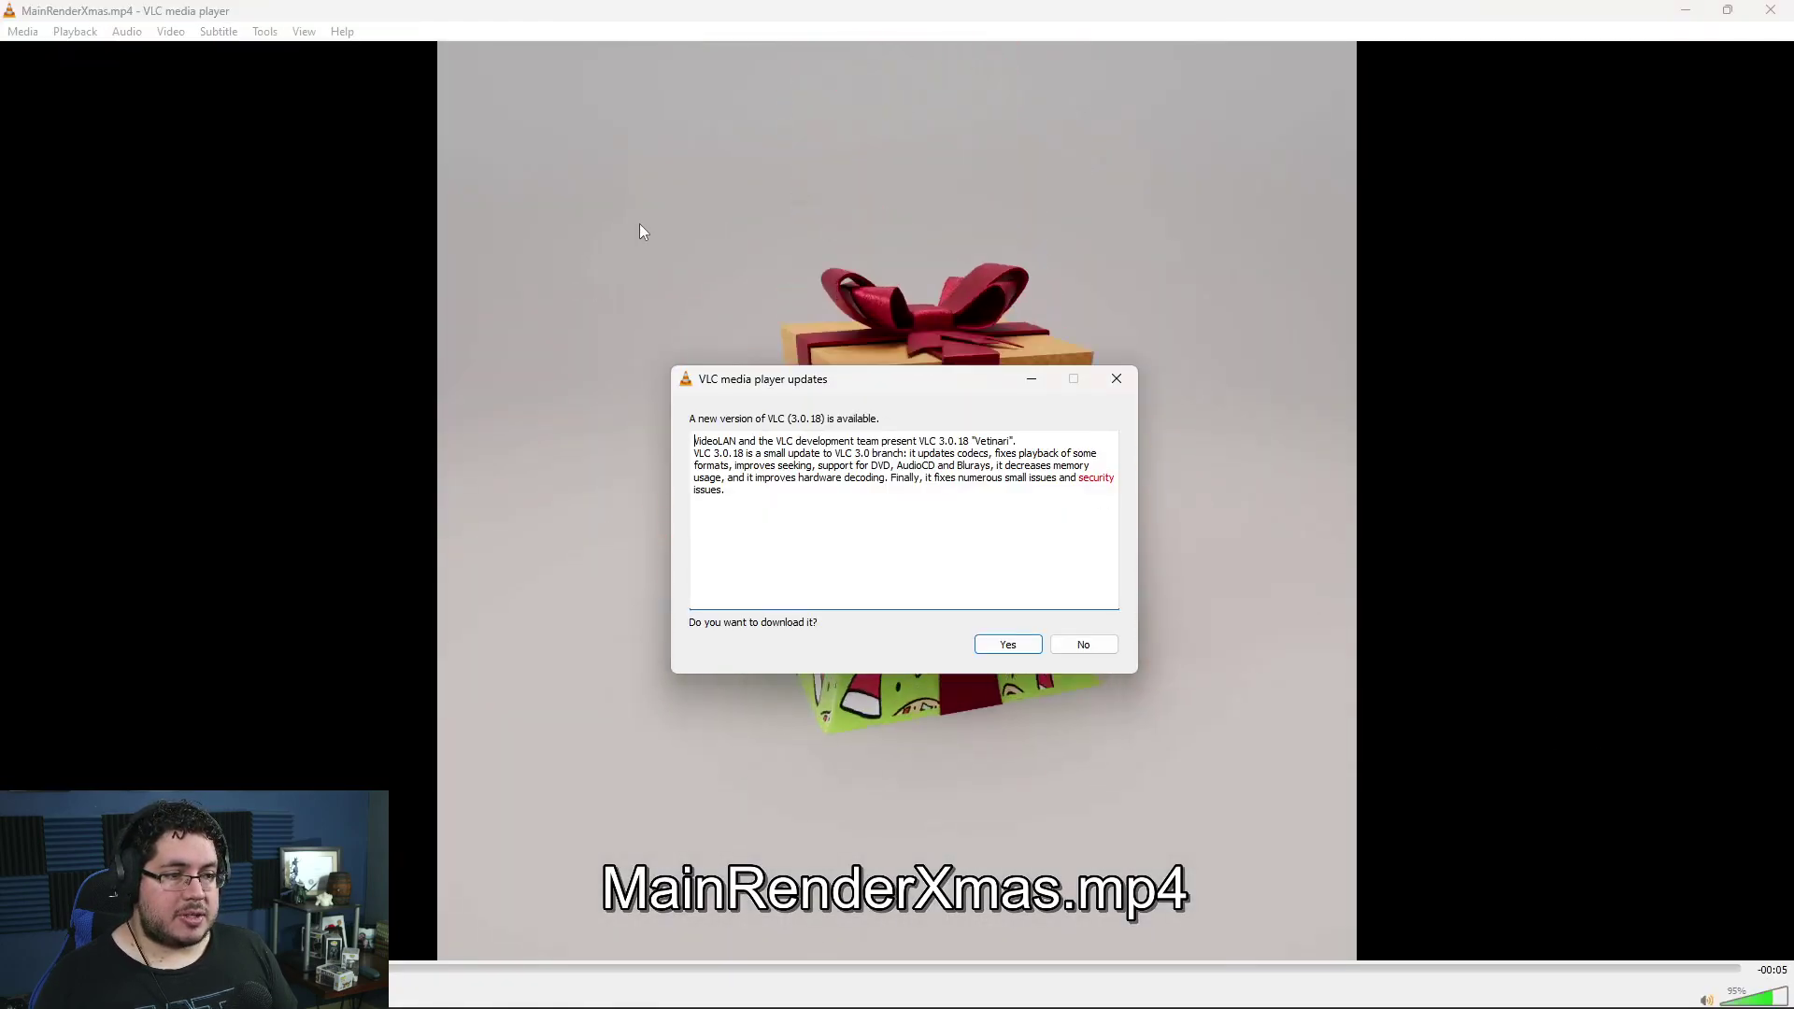
pyautogui.click(1116, 388)
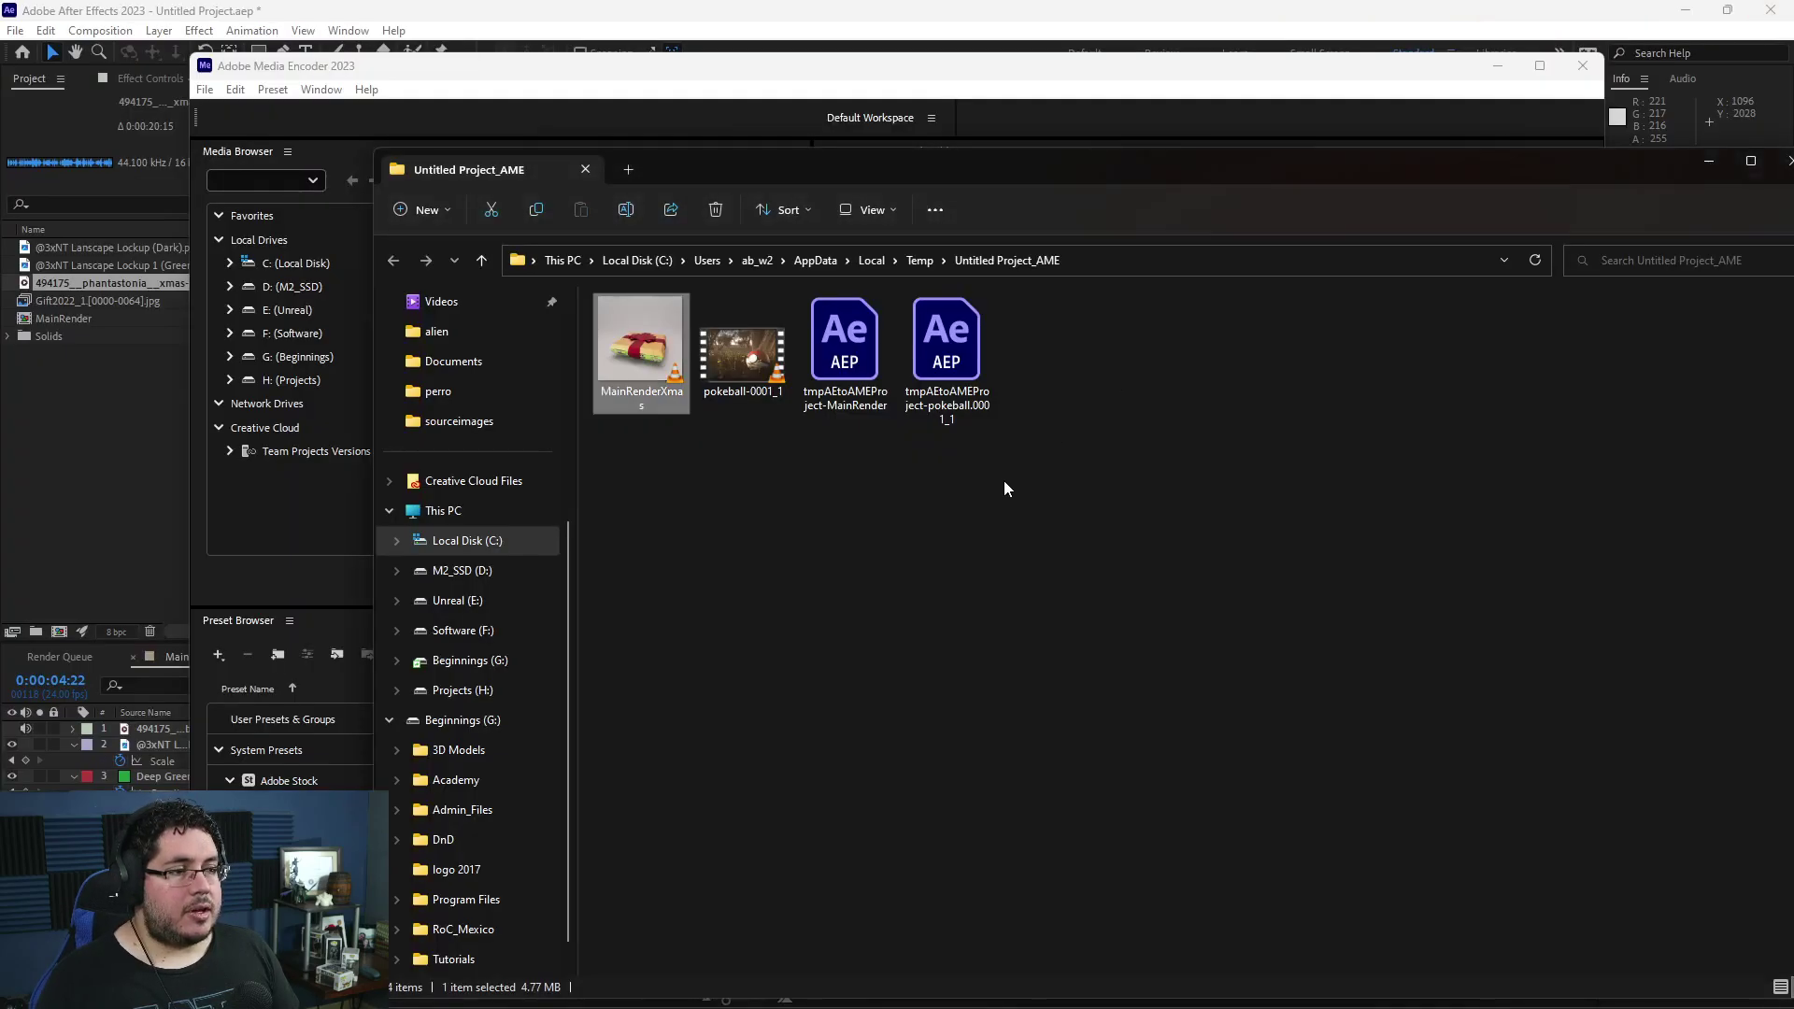
pyautogui.doubleClick(636, 375)
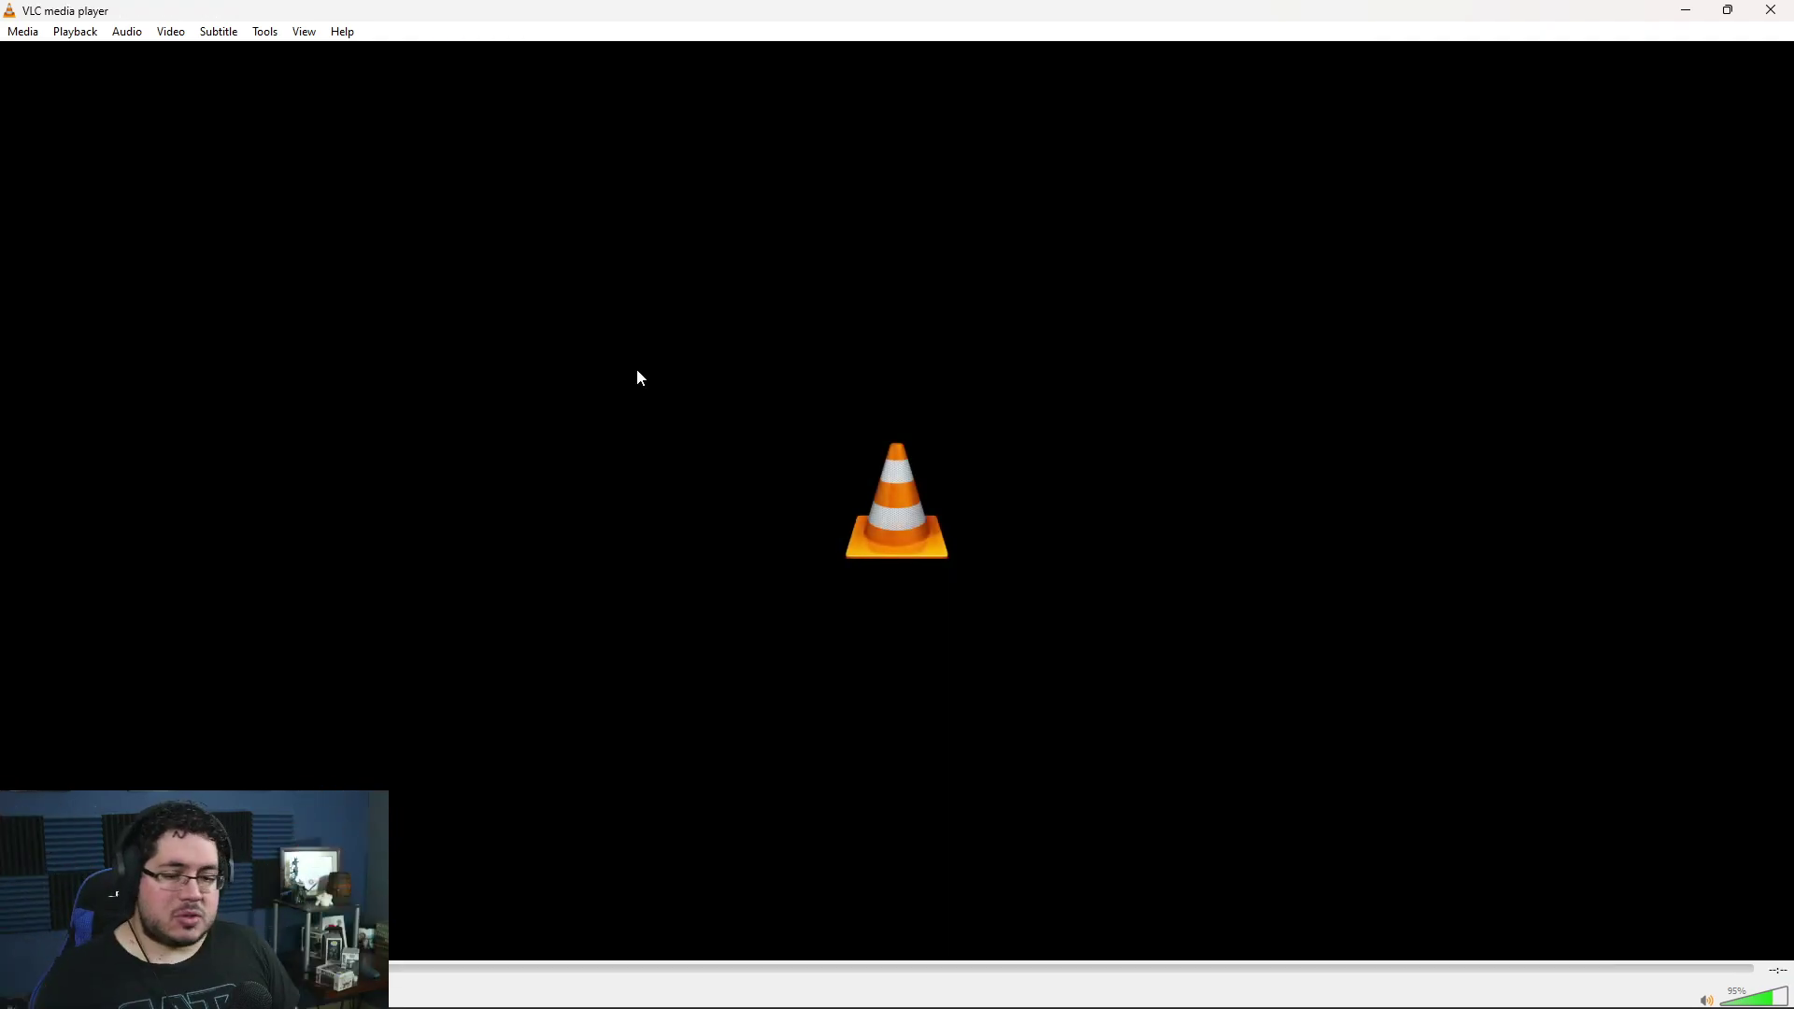
pyautogui.press('space')
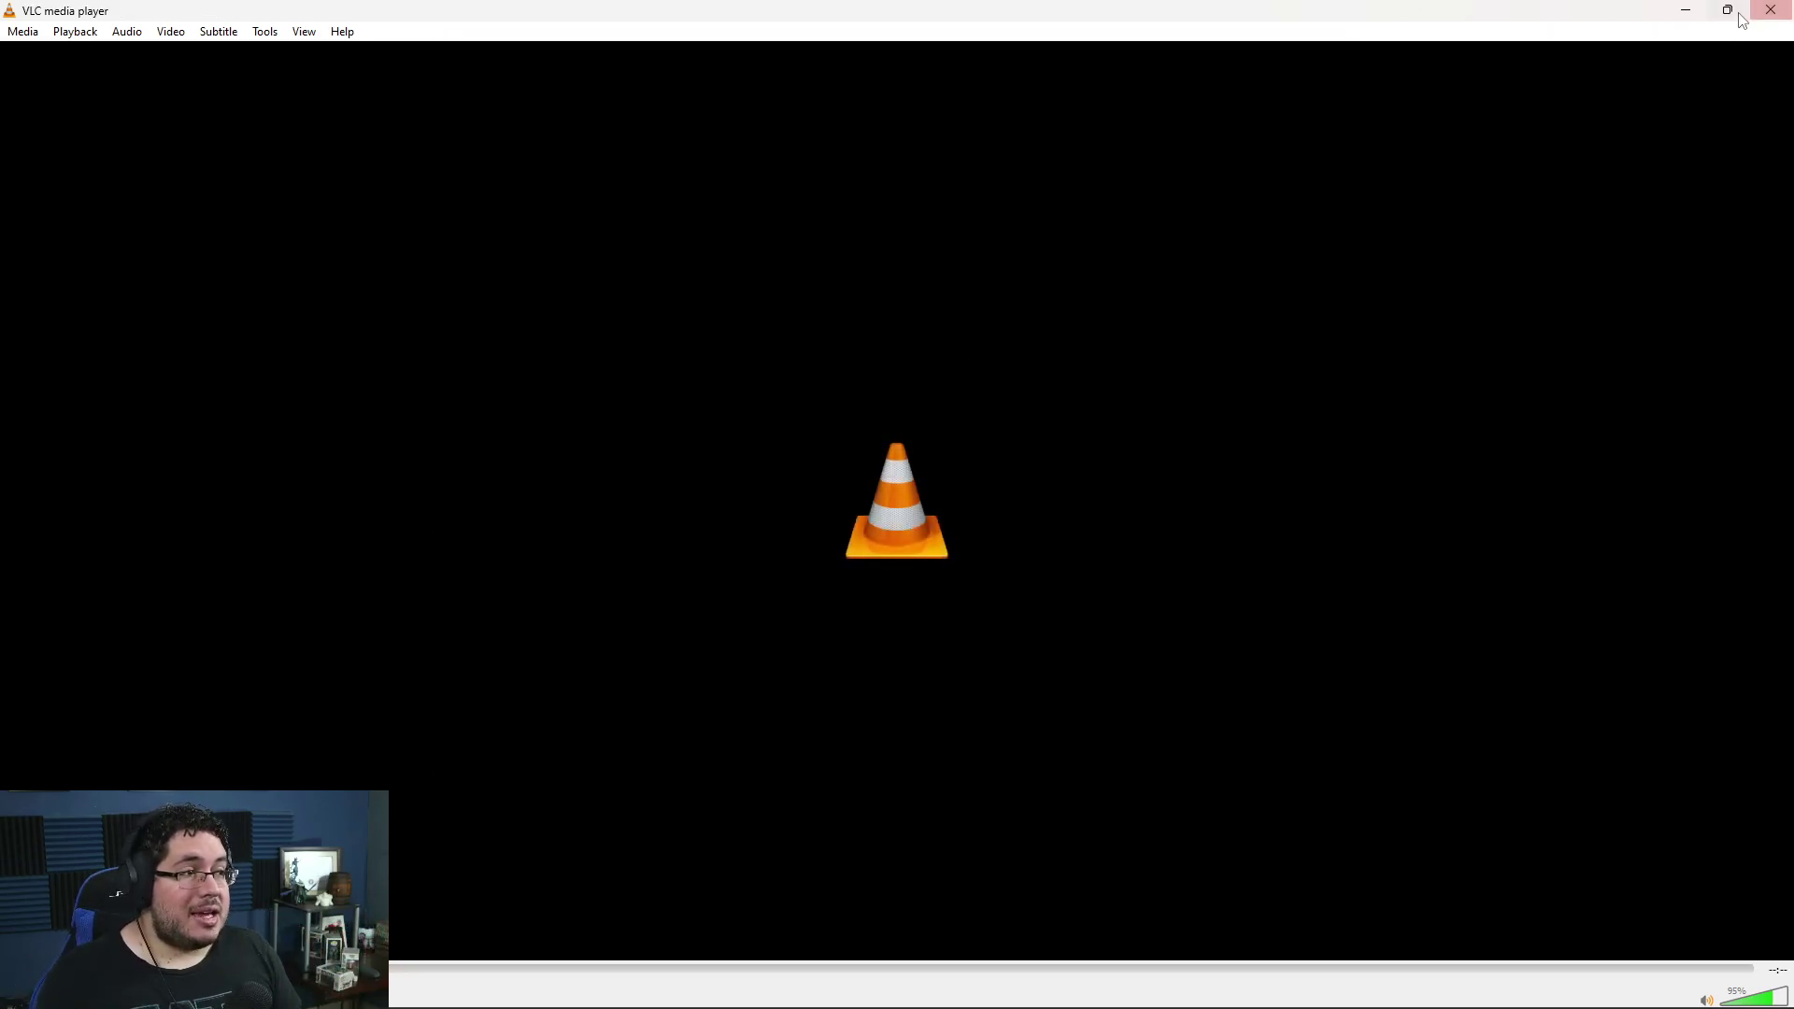
pyautogui.click(1769, 10)
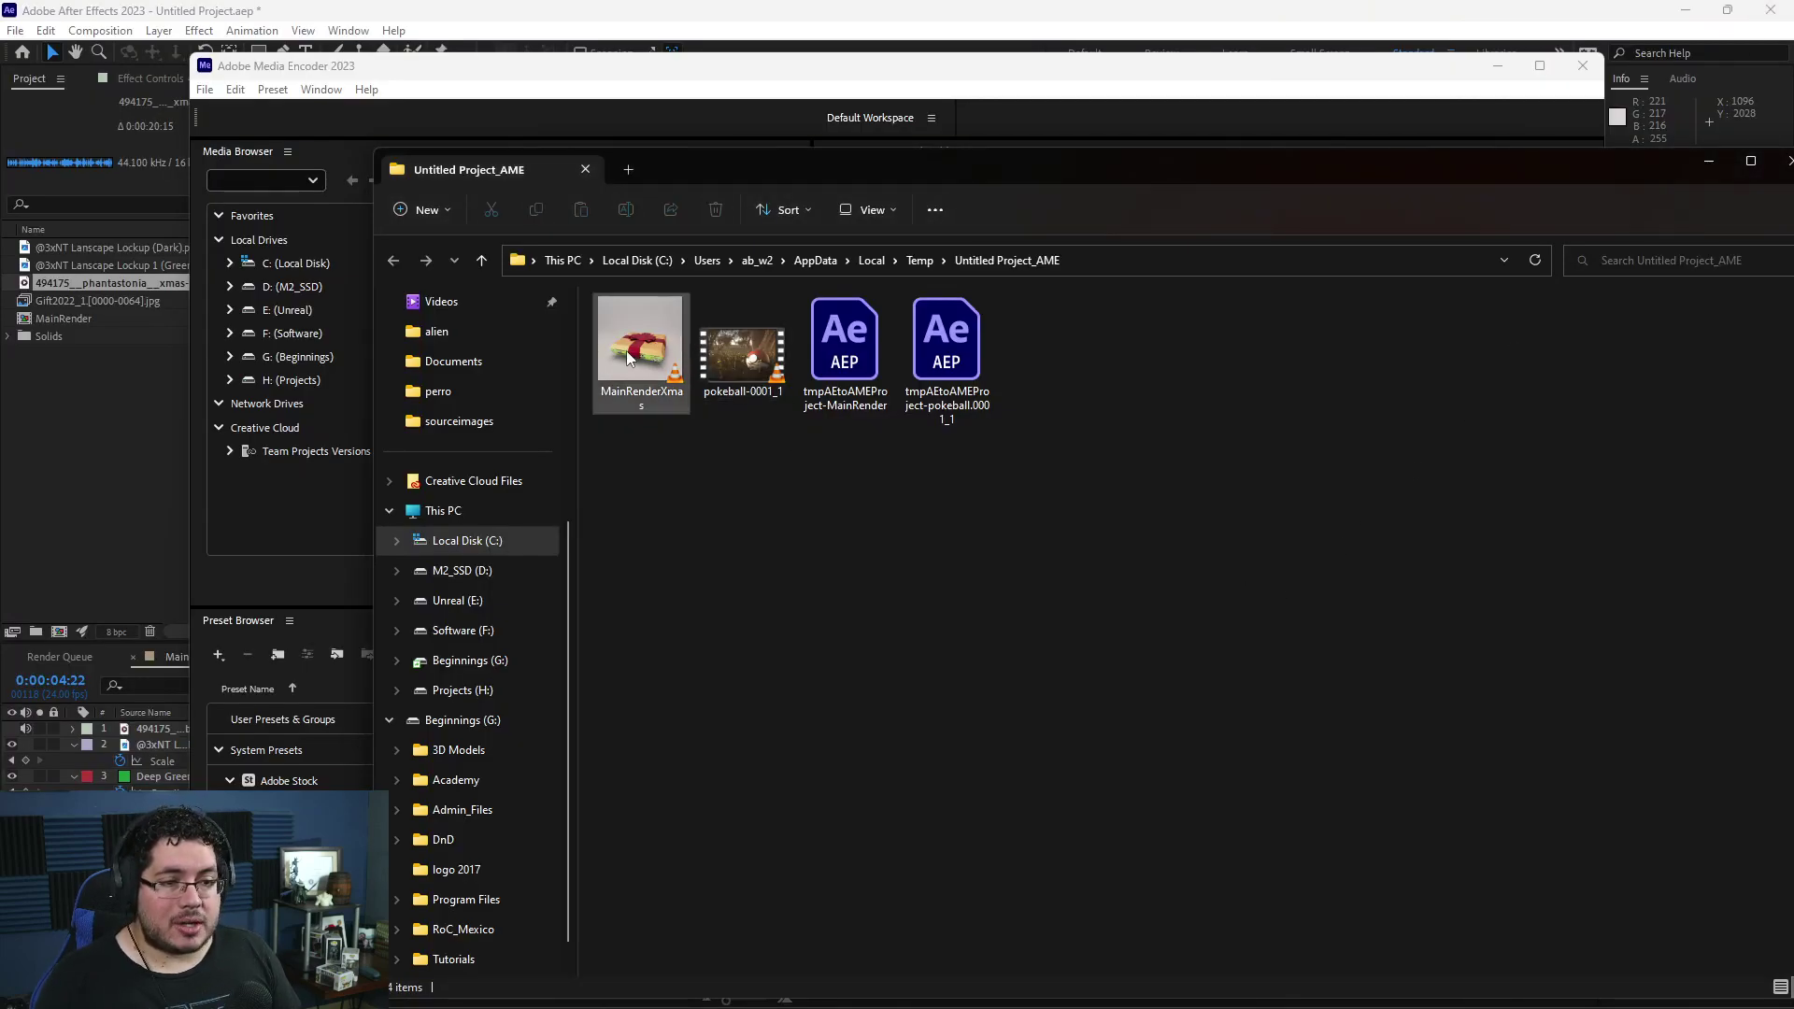
# - Back in After Effects, scrub the MainRender timeline through the gift-box frames around 1:23, then preview
pyautogui.click(1497, 66)
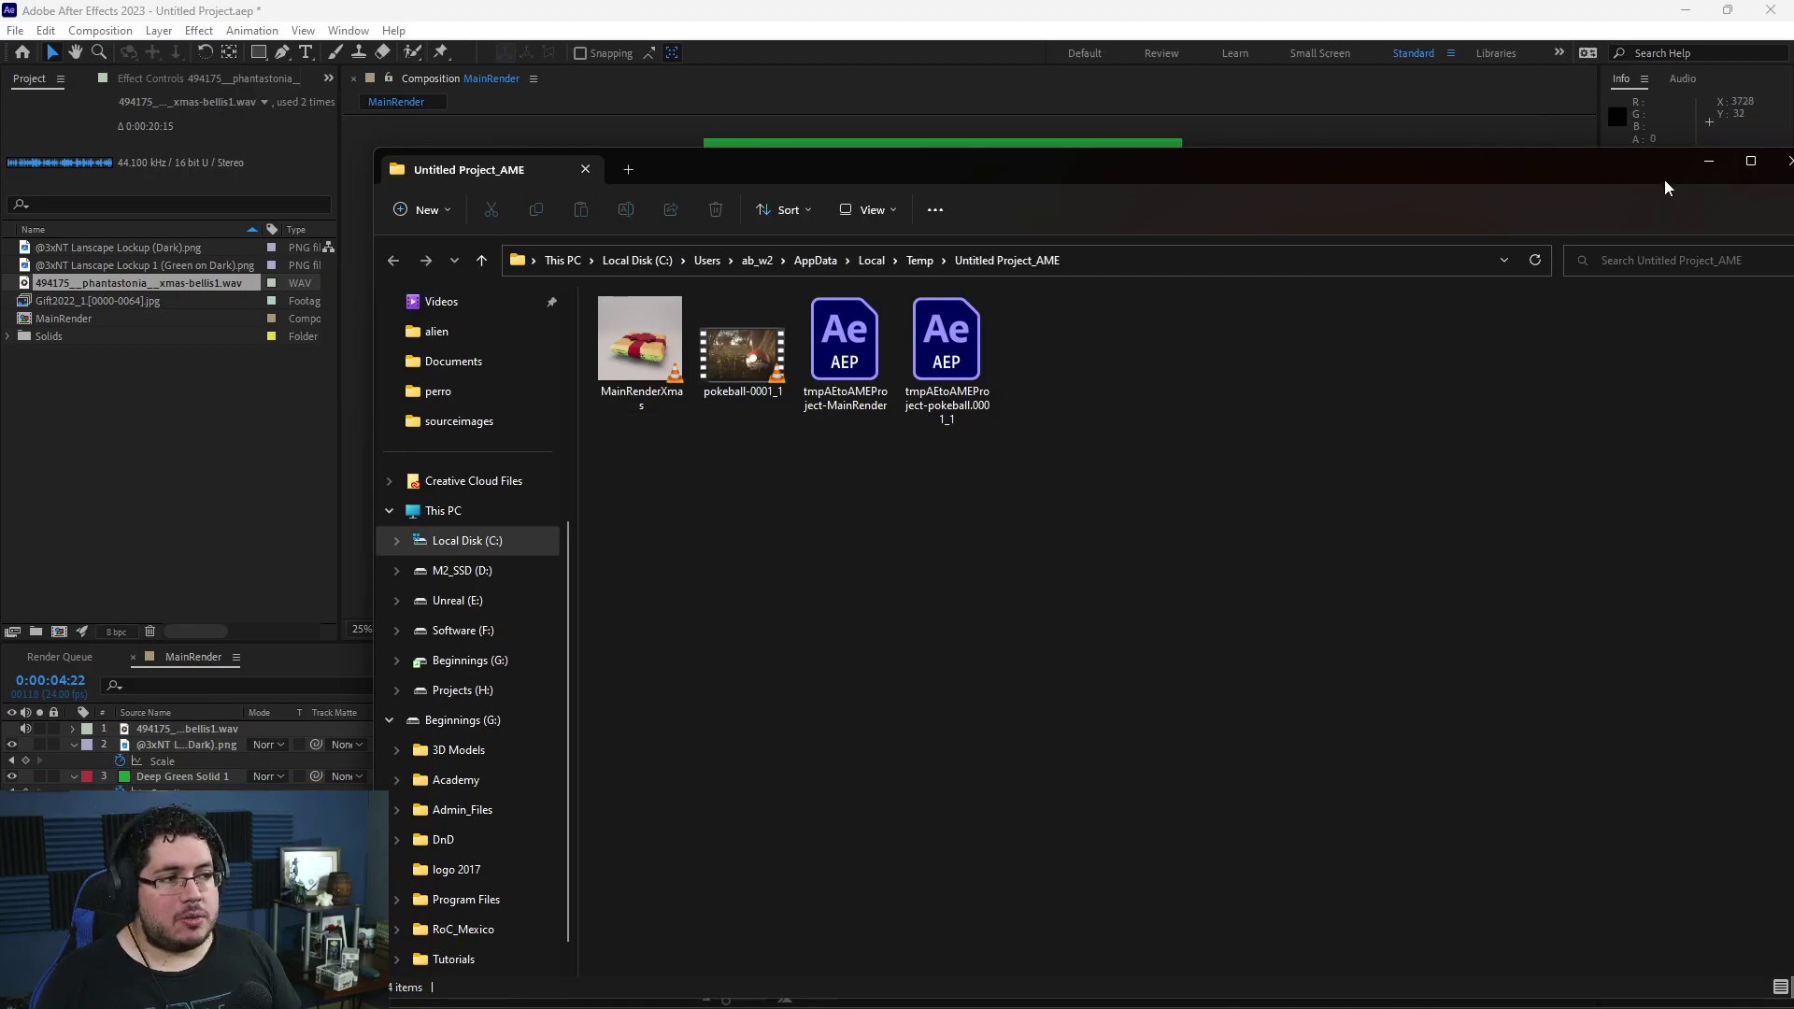
pyautogui.click(1709, 161)
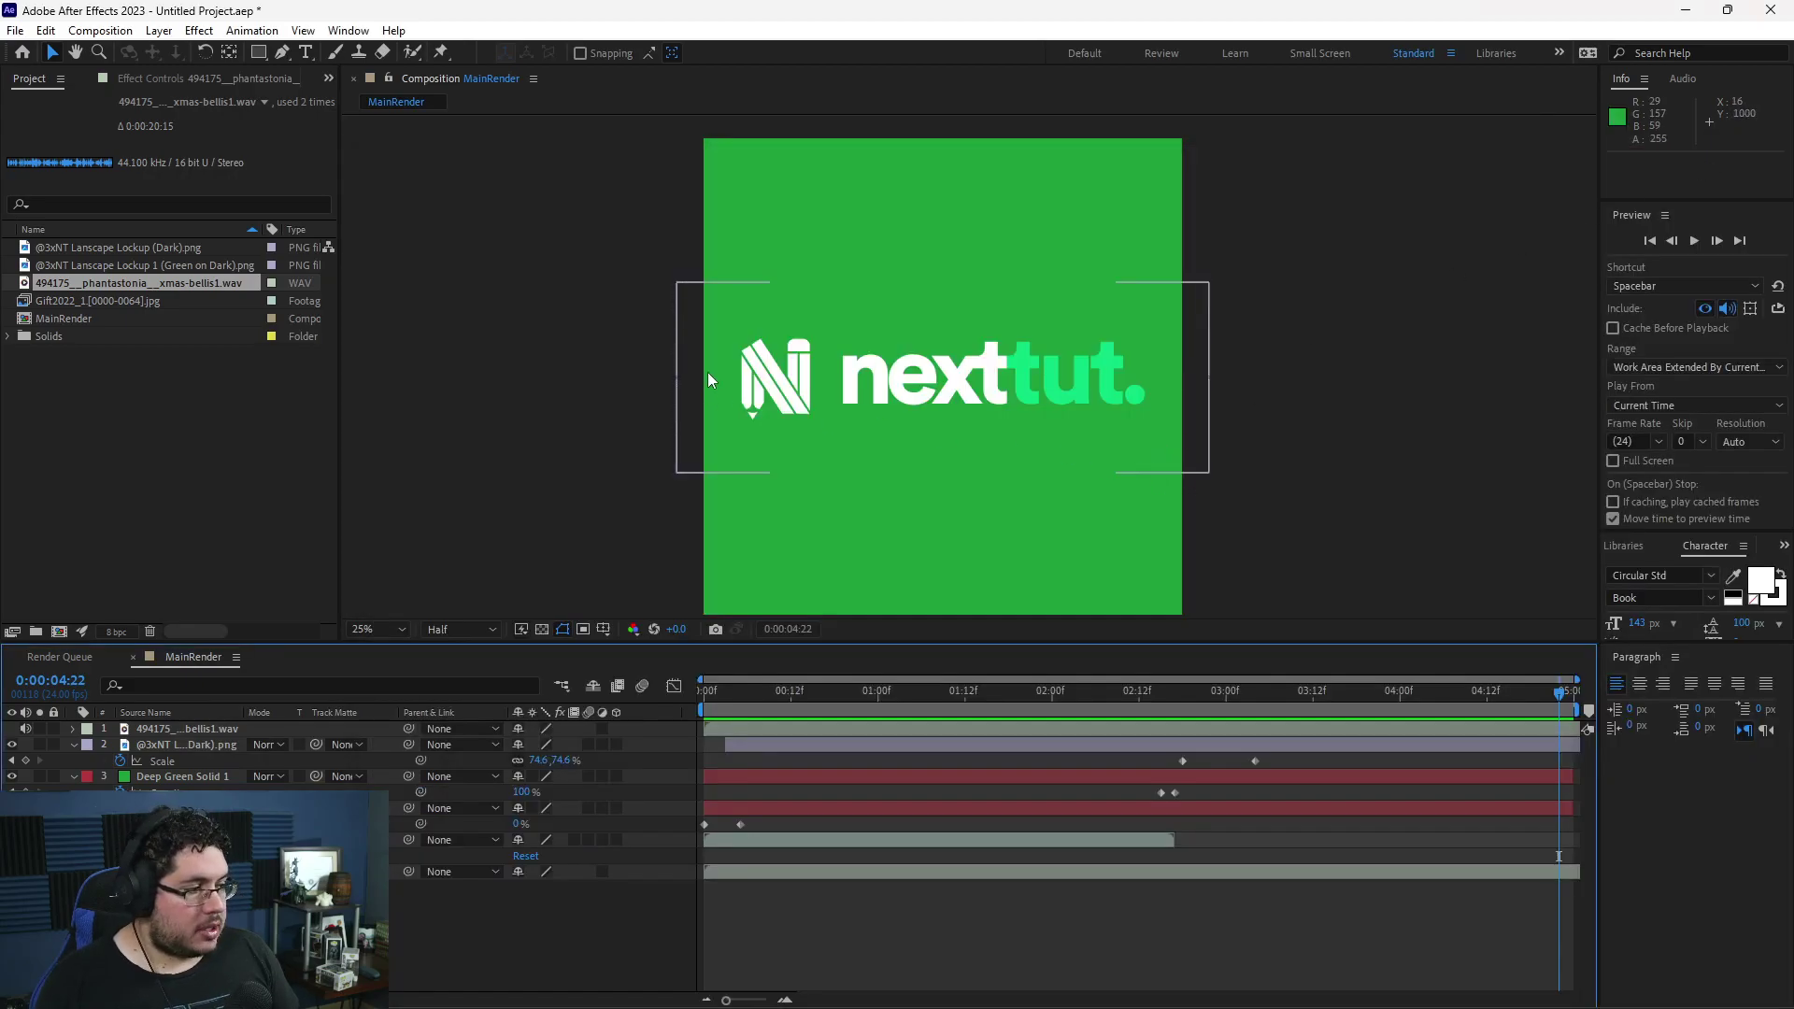
pyautogui.moveTo(710, 696); pyautogui.dragTo(1162, 667)
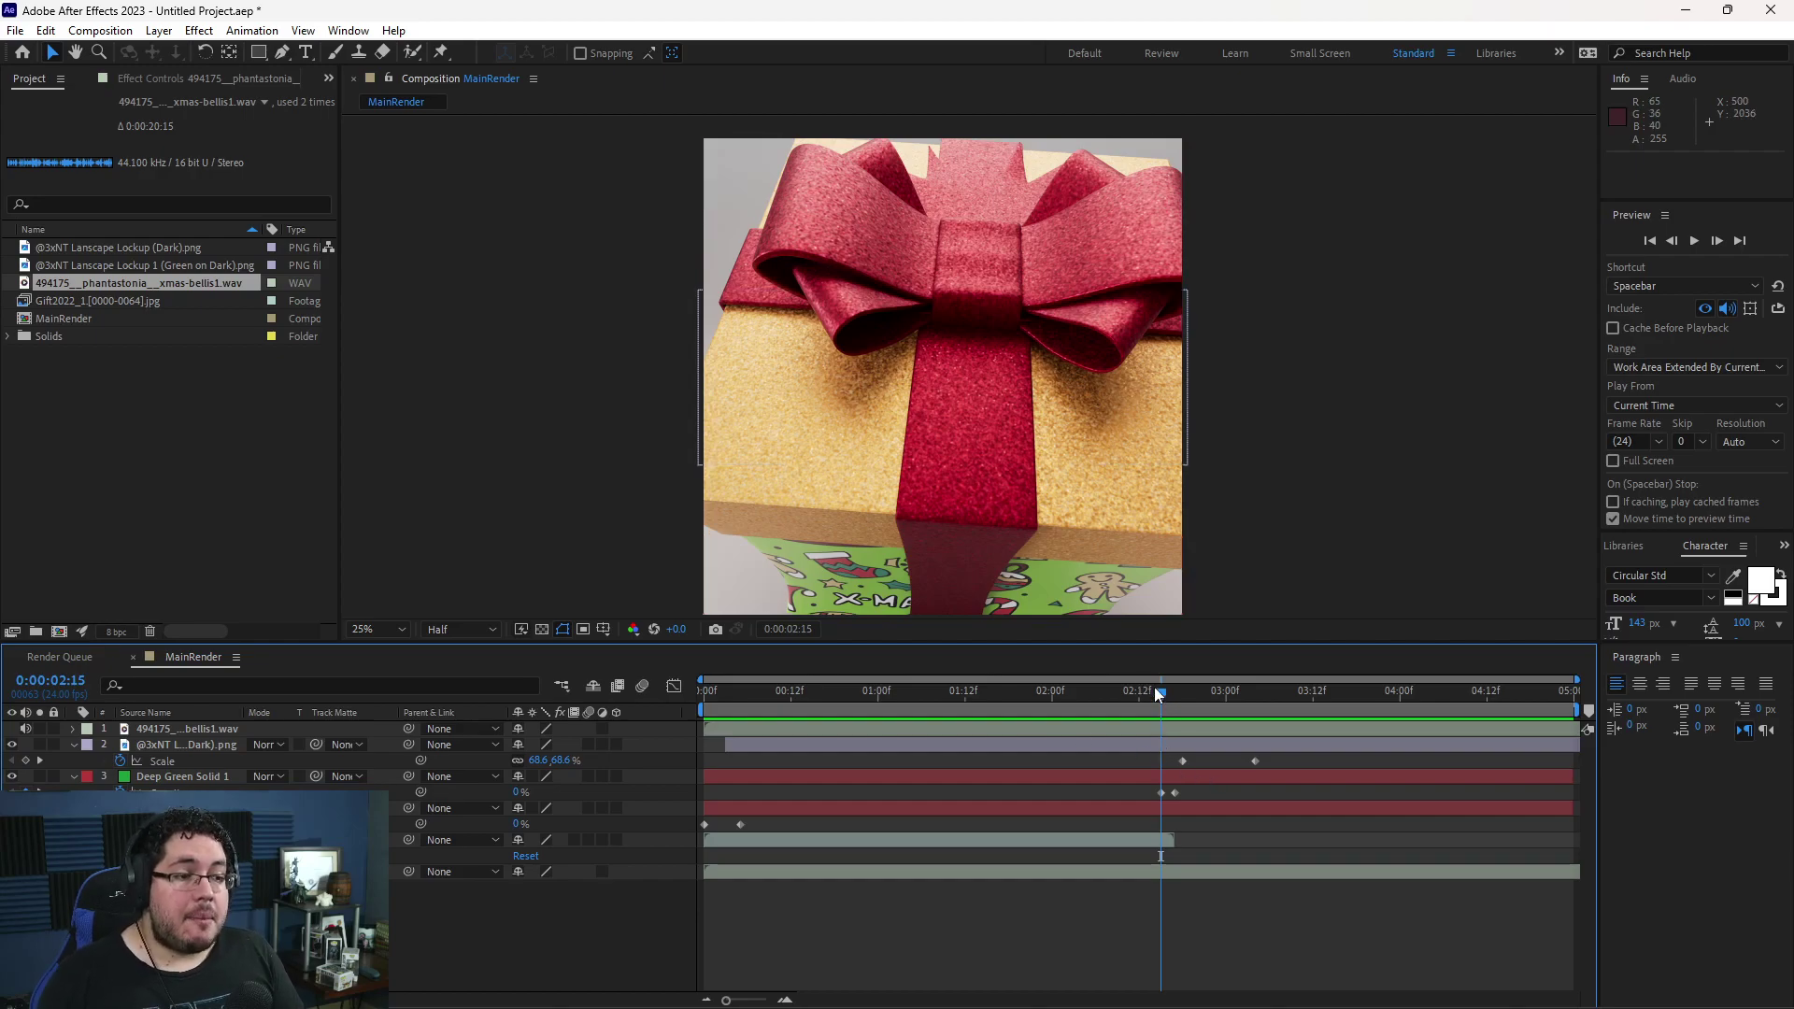
pyautogui.press('pageup')
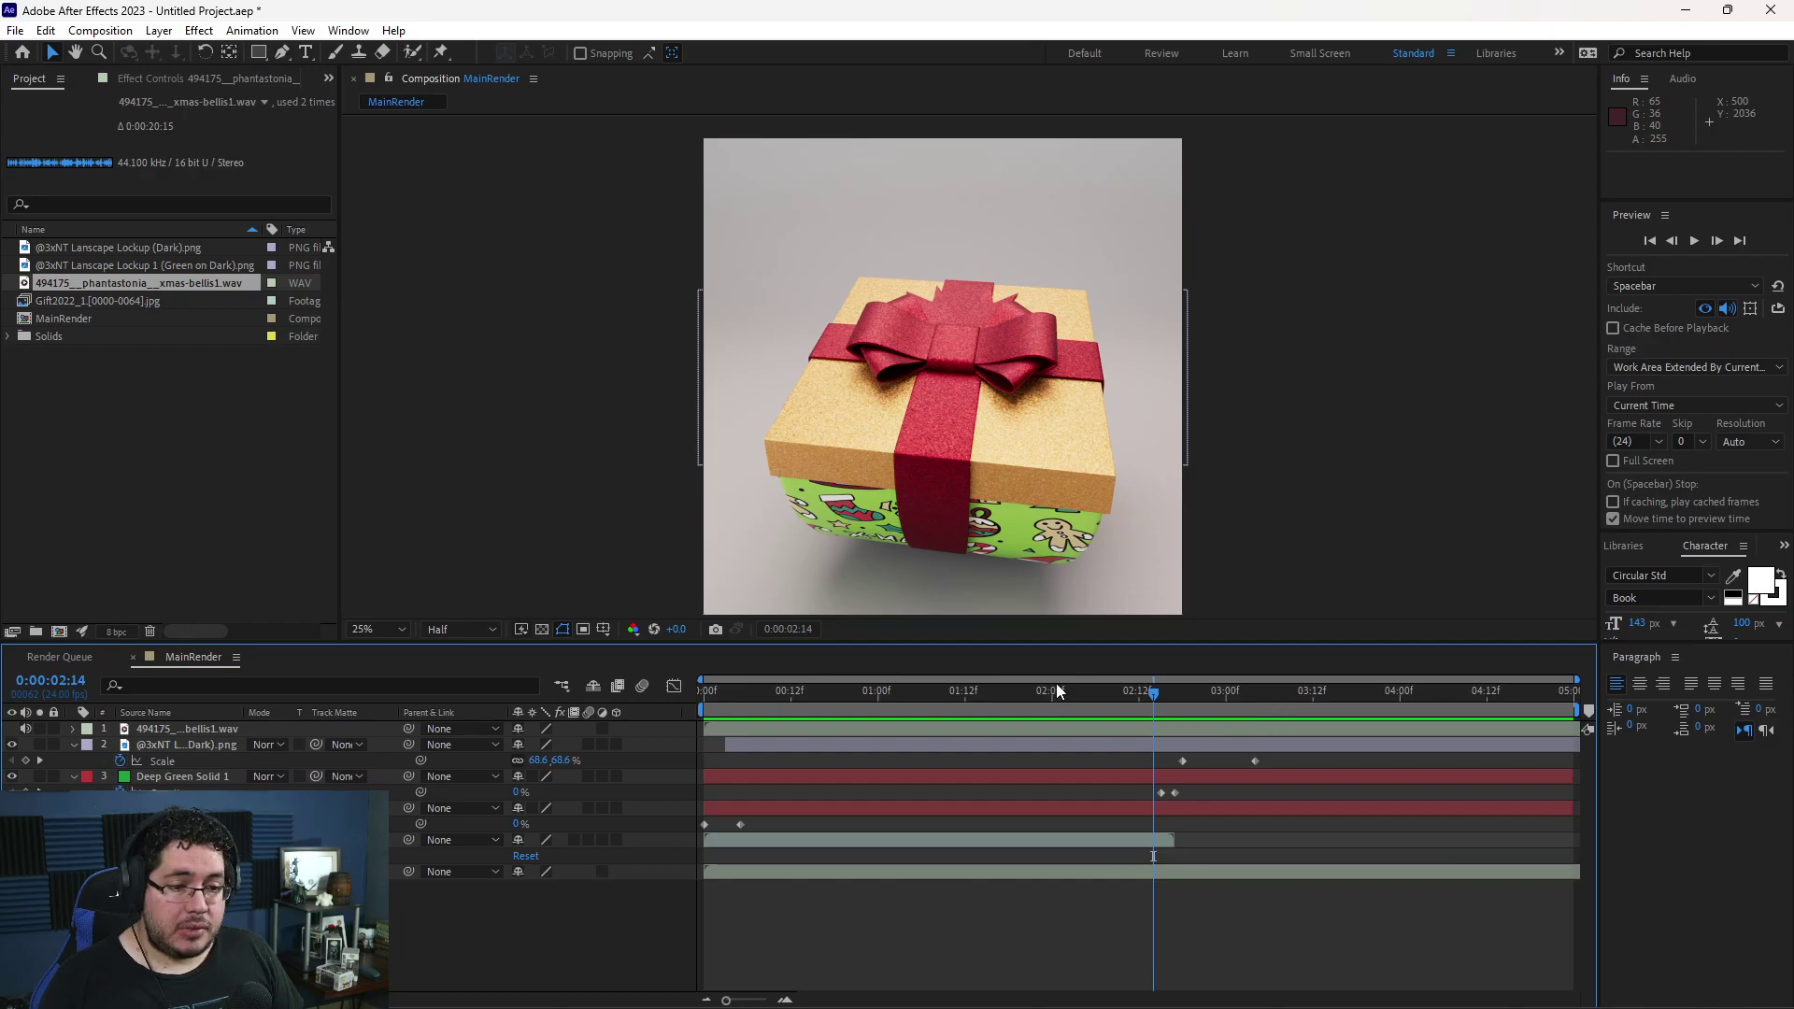
pyautogui.moveTo(1126, 696); pyautogui.dragTo(1011, 689)
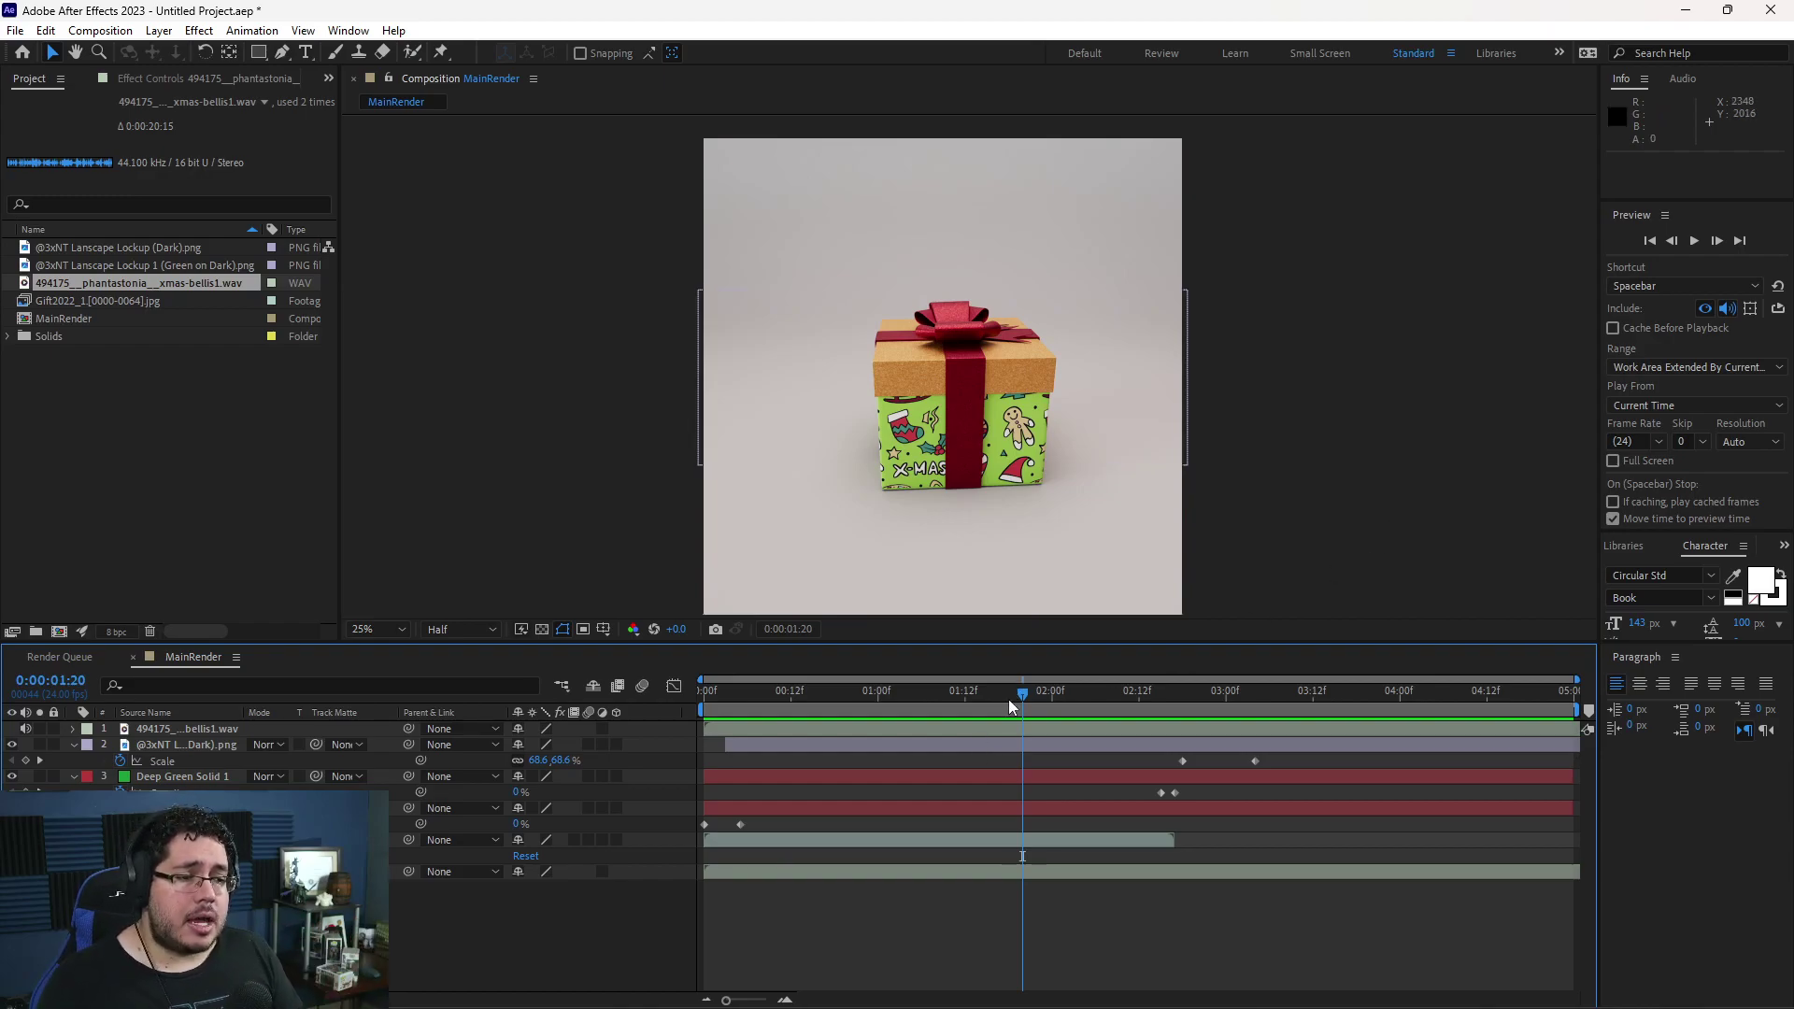
pyautogui.click(1048, 693)
pyautogui.moveTo(1049, 692); pyautogui.dragTo(1150, 689)
pyautogui.press('space')
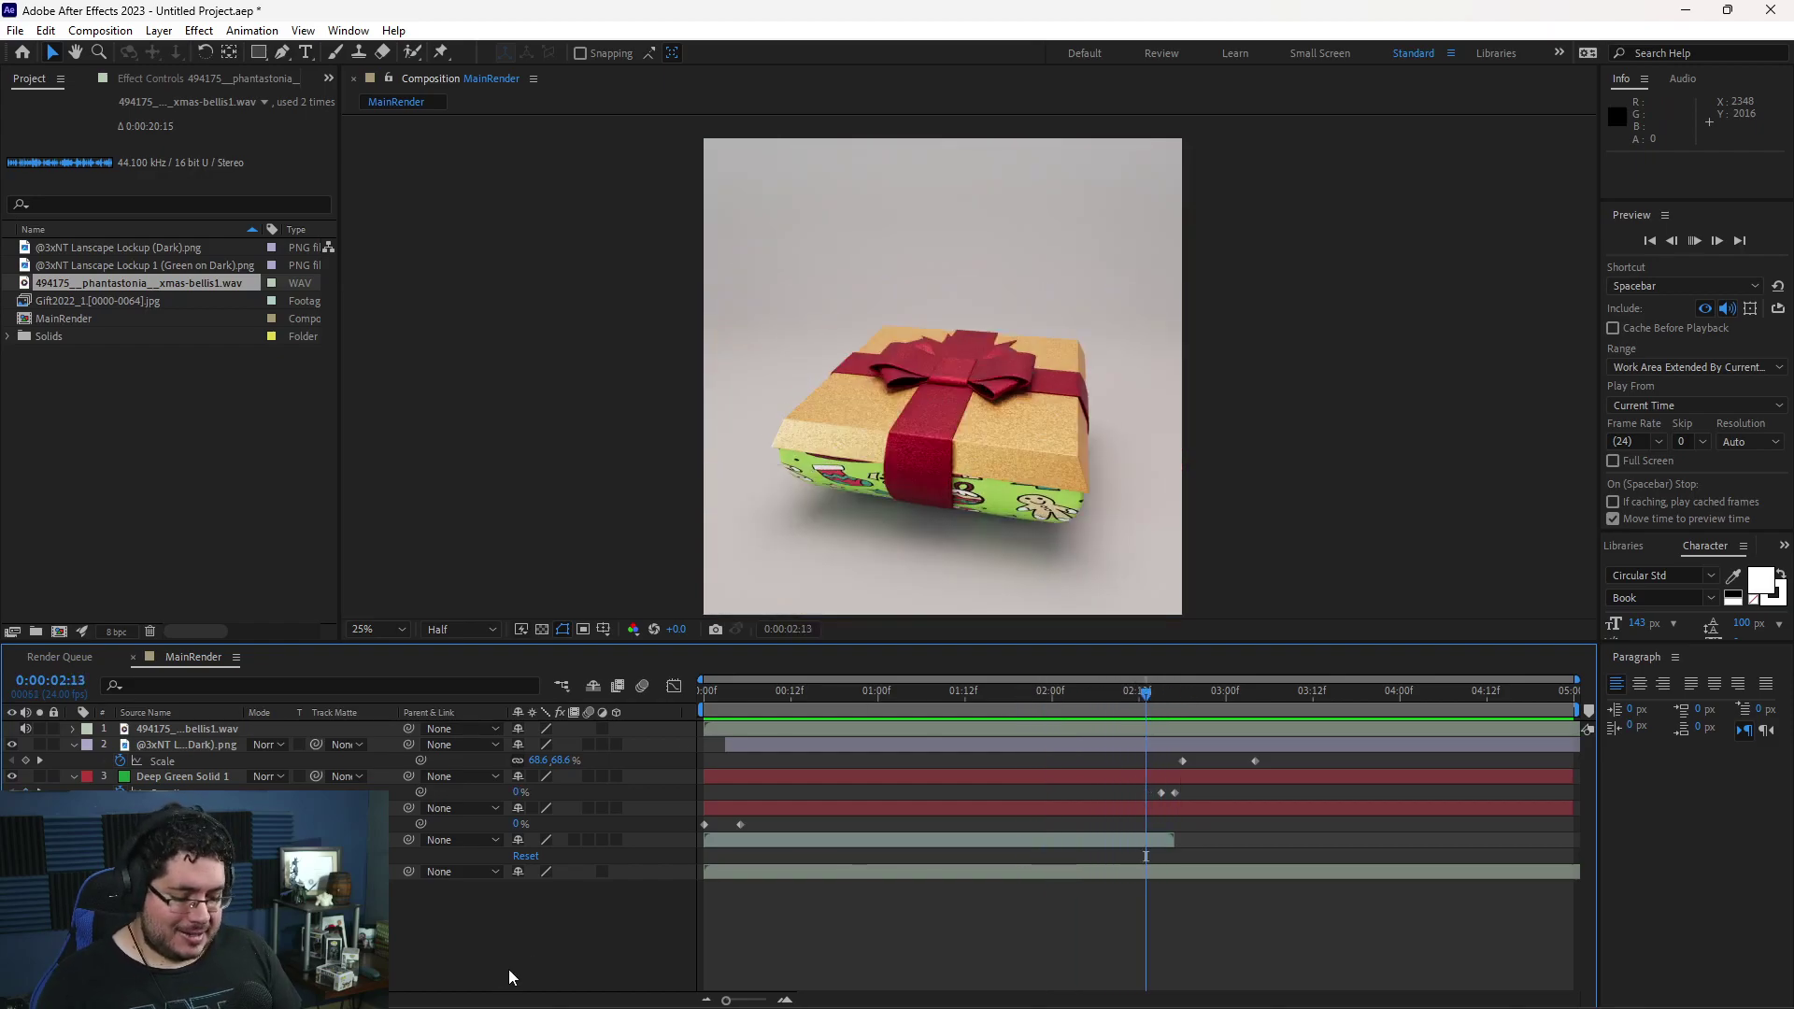